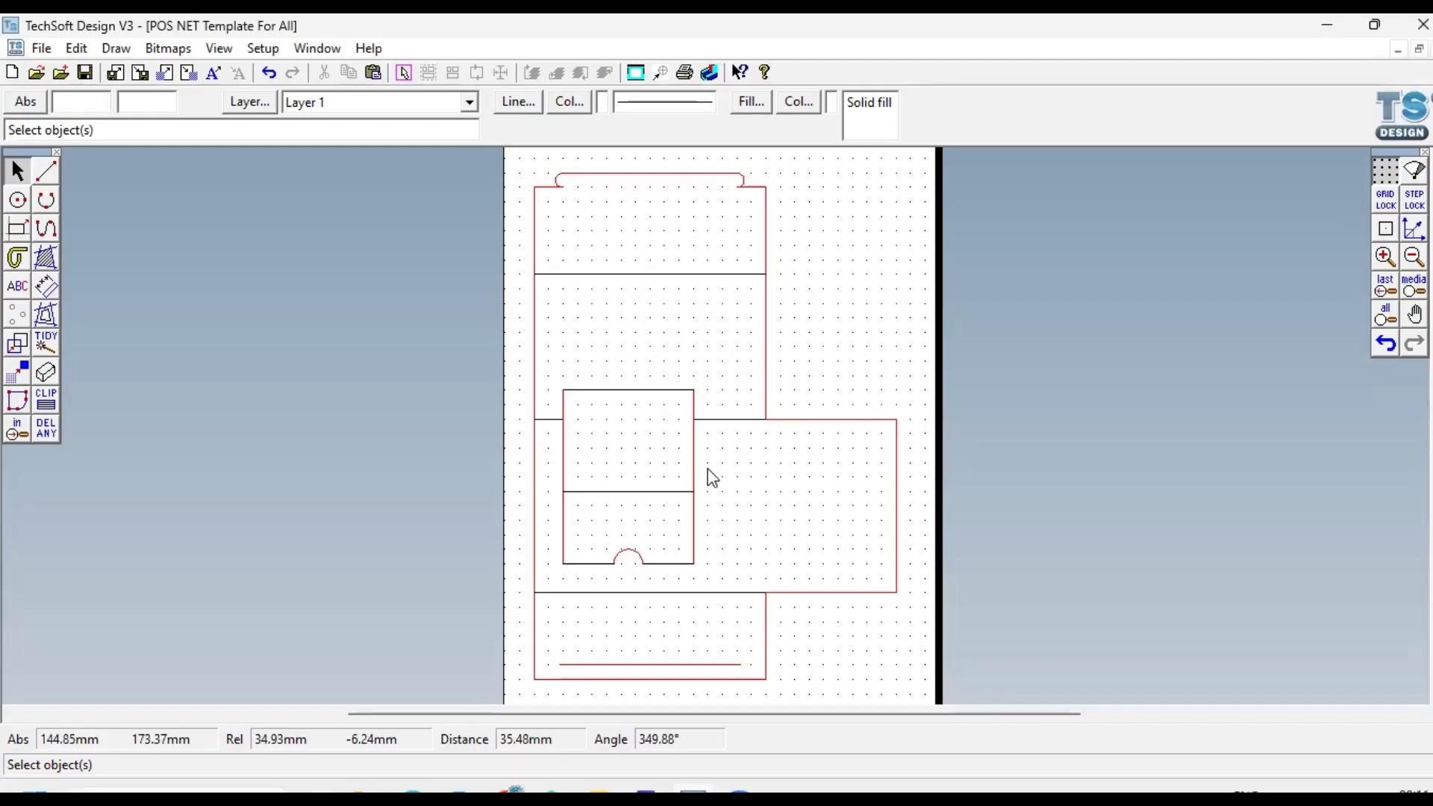
Step: Open the fill style of the Boundary Fill settings, preview the Solid and Graduated styles, and choose Texture
{"action": "double_click", "coordinate": [56, 255]}
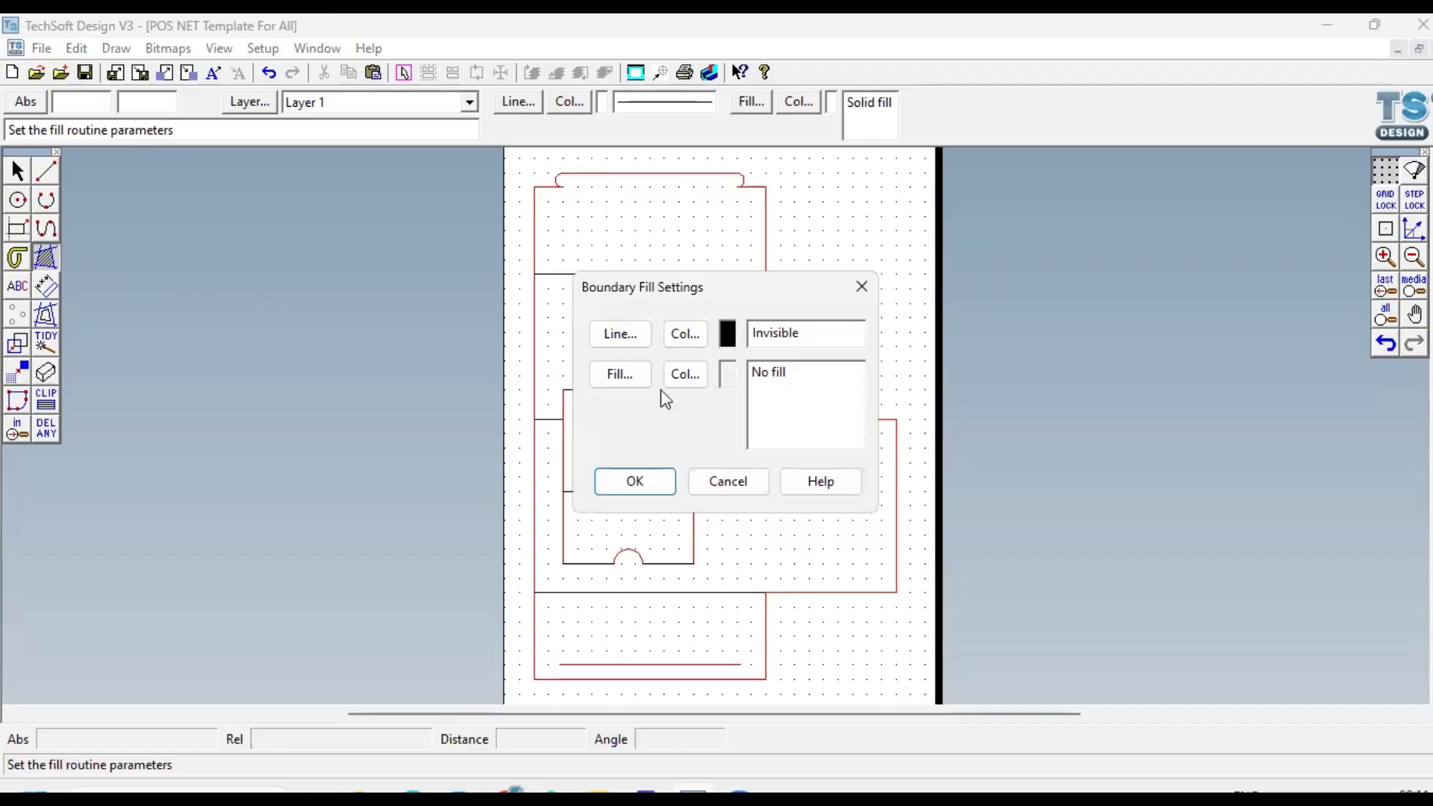
{"action": "left_click", "coordinate": [620, 374]}
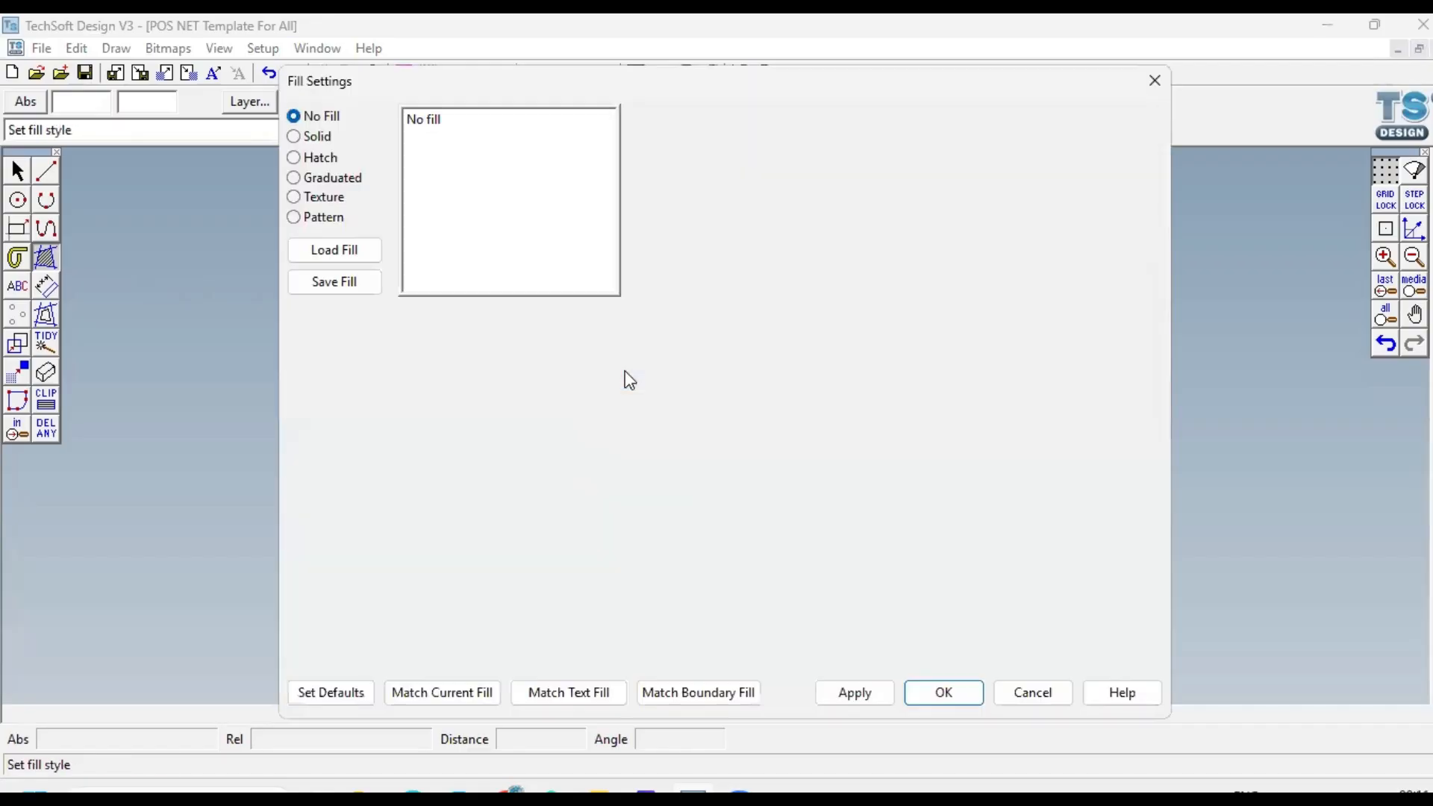
{"action": "left_click", "coordinate": [324, 143]}
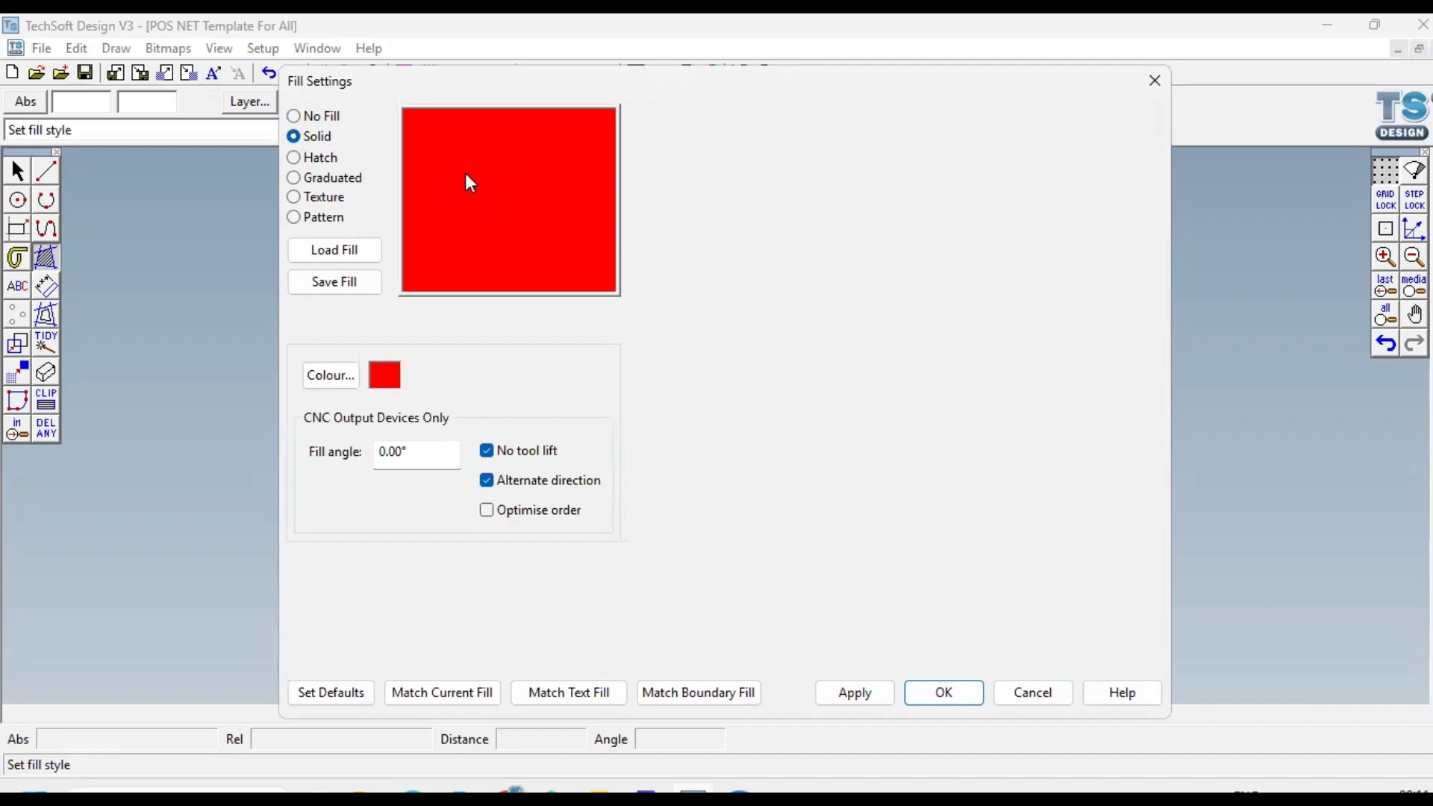
{"action": "left_click", "coordinate": [347, 179]}
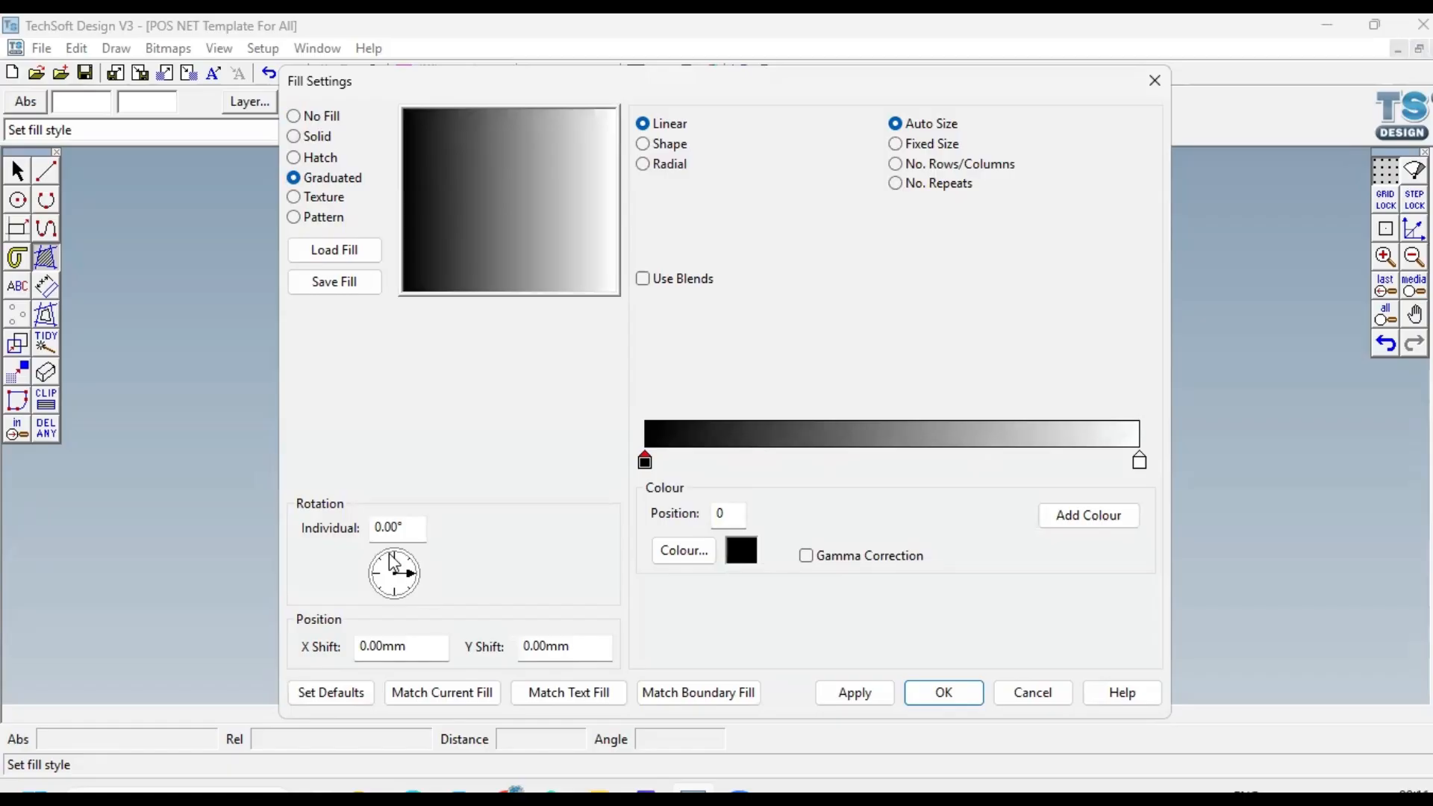
{"action": "left_click", "coordinate": [332, 200]}
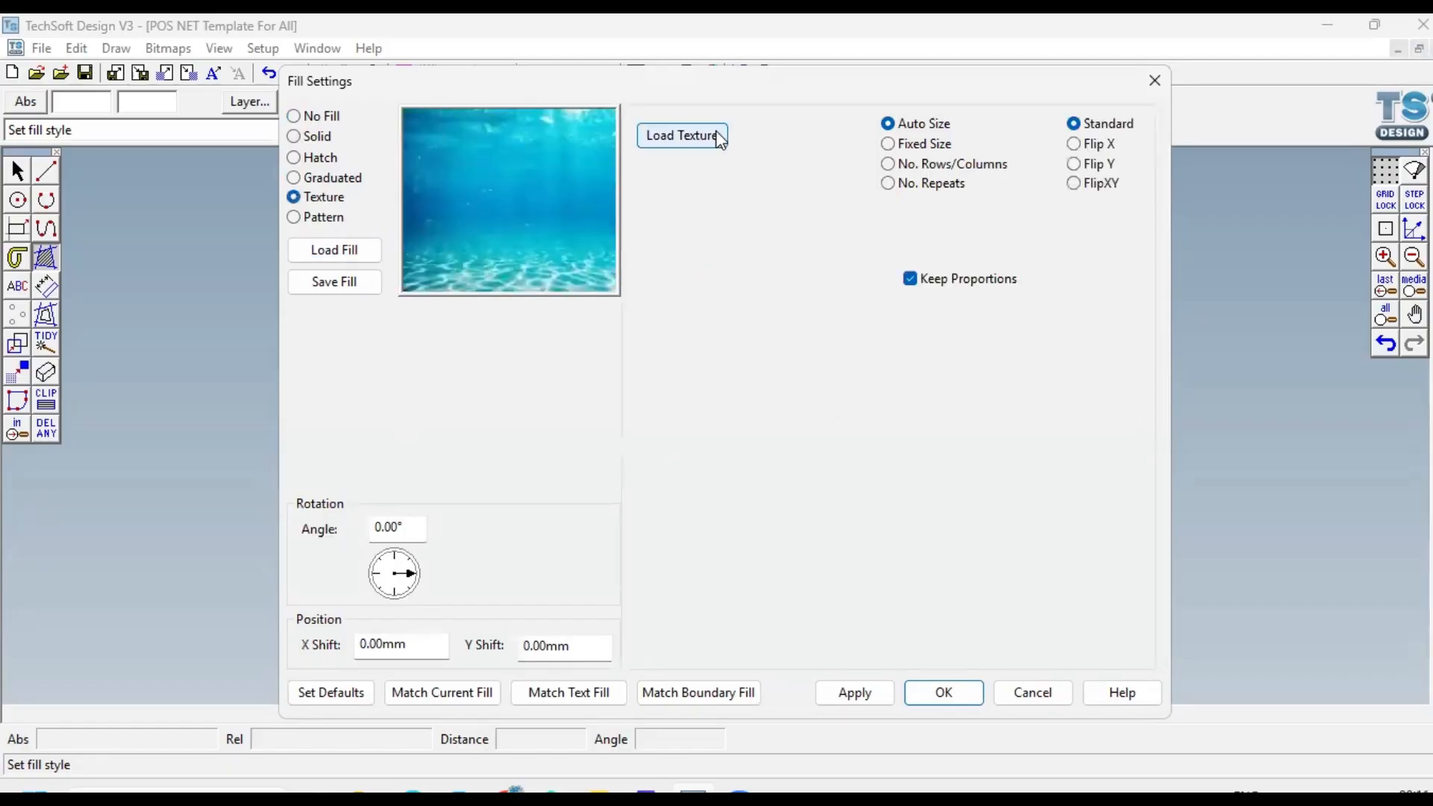
Step: Load the underwater image from the Desktop as the boundary fill texture, checking its source picture in Chrome, and accept the fill settings
{"action": "left_click", "coordinate": [687, 136]}
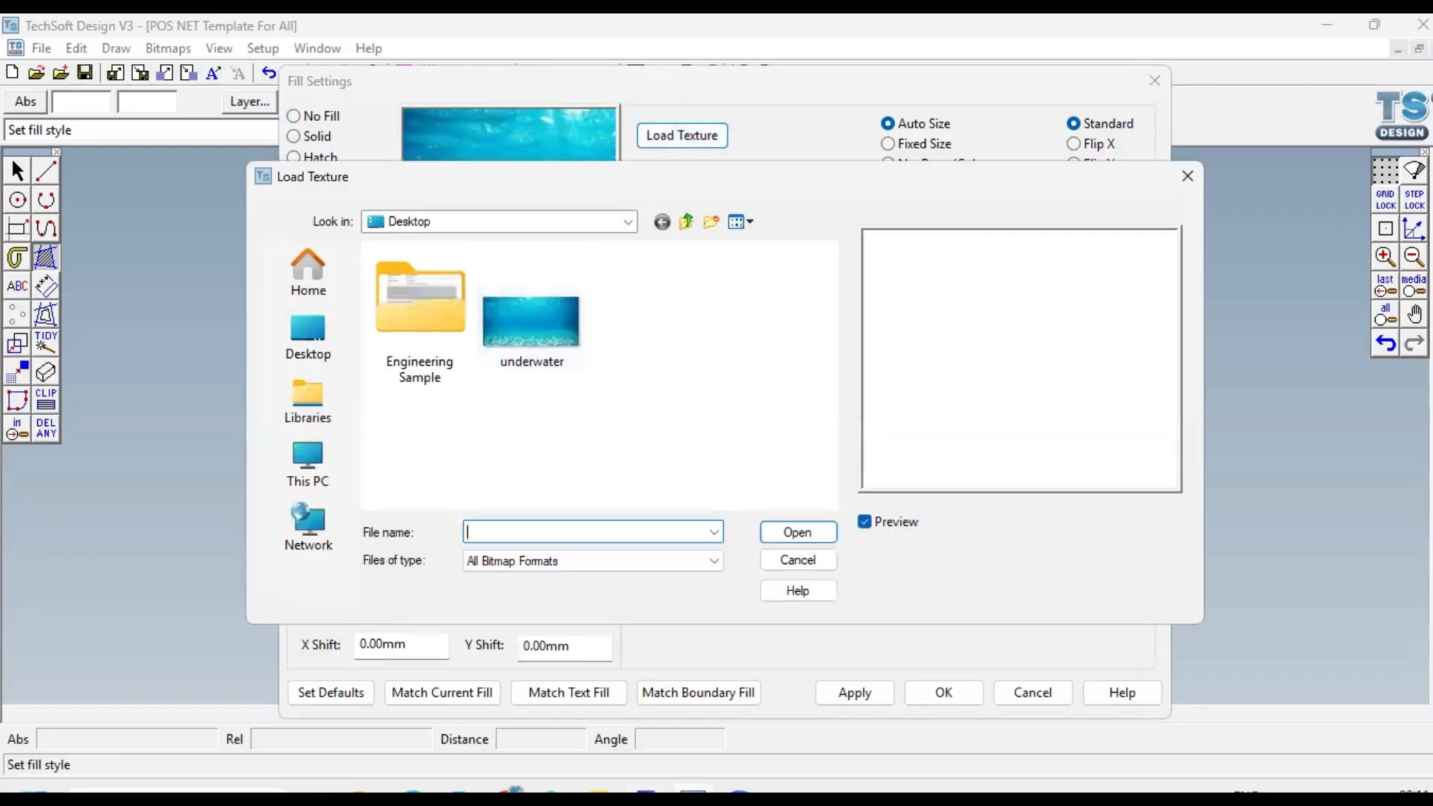
{"action": "mouse_move", "coordinate": [515, 789]}
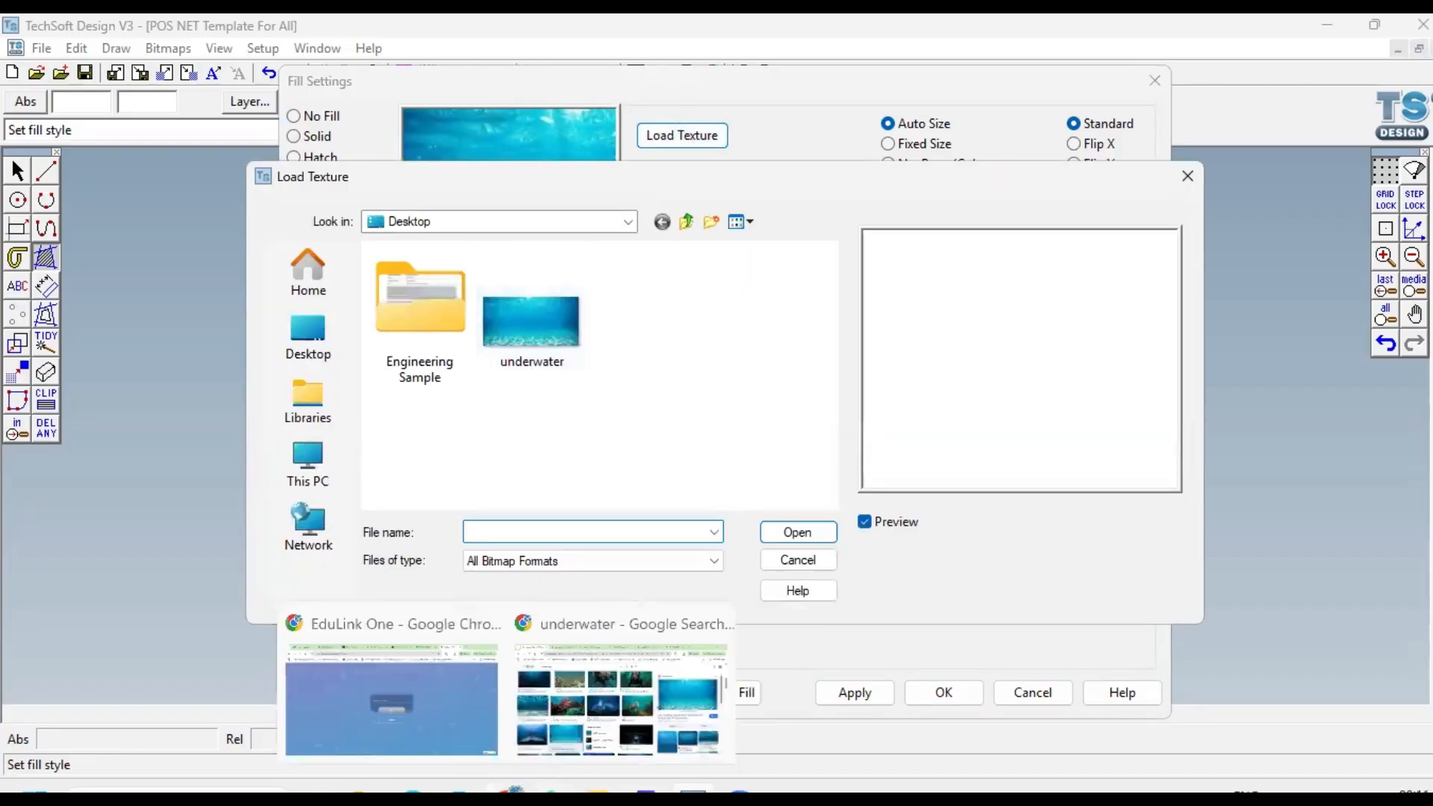
{"action": "left_click", "coordinate": [620, 723]}
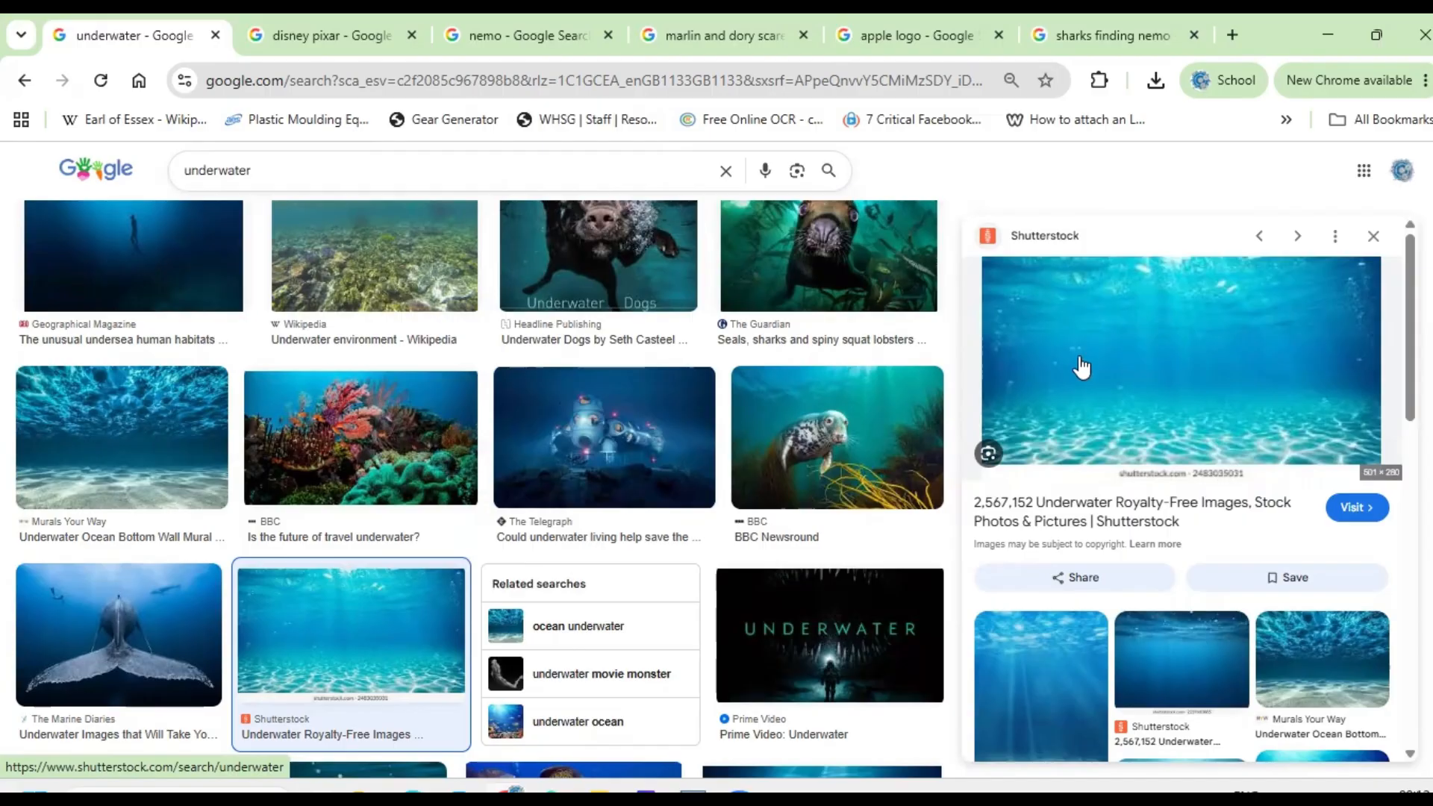
{"action": "left_click", "coordinate": [693, 790]}
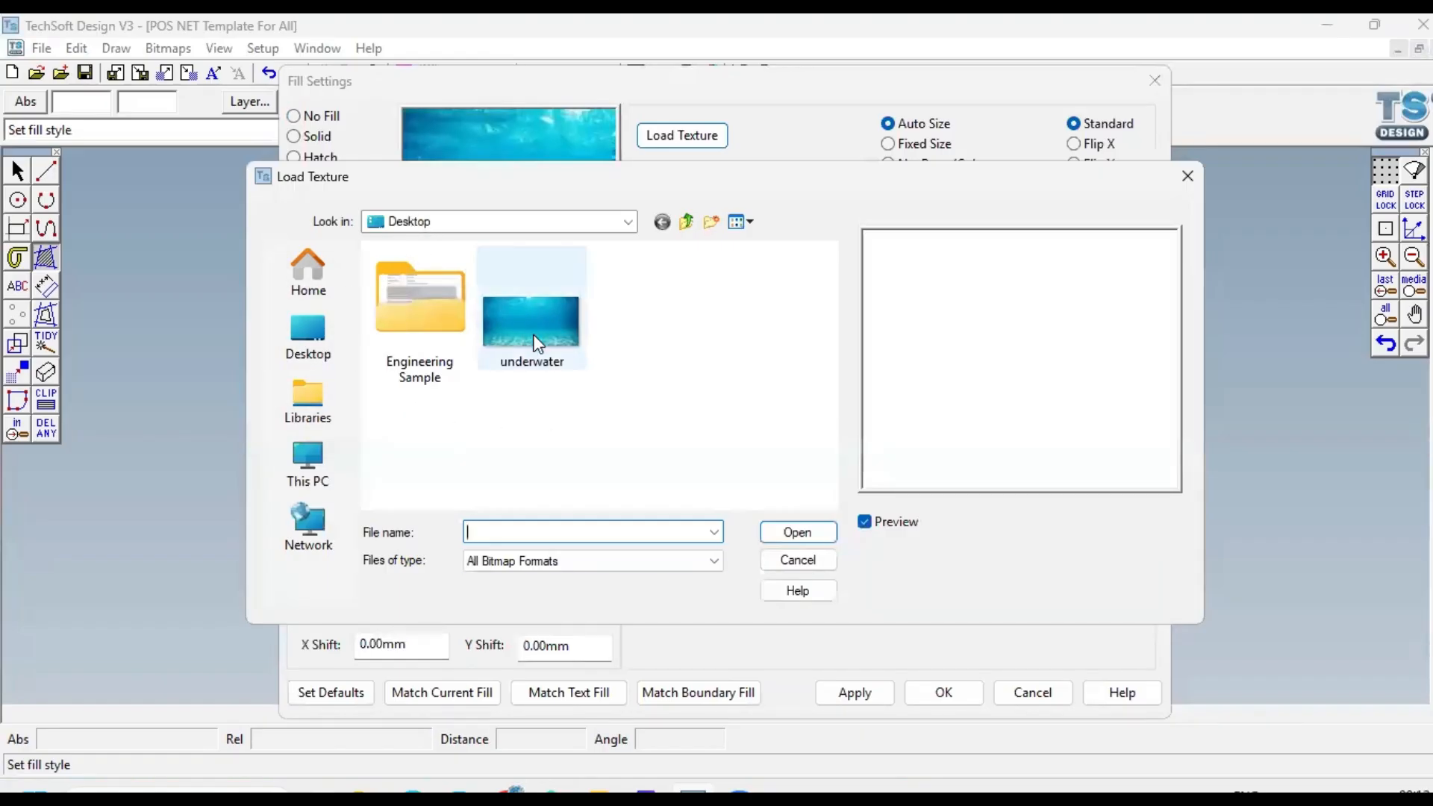
{"action": "left_click", "coordinate": [517, 345]}
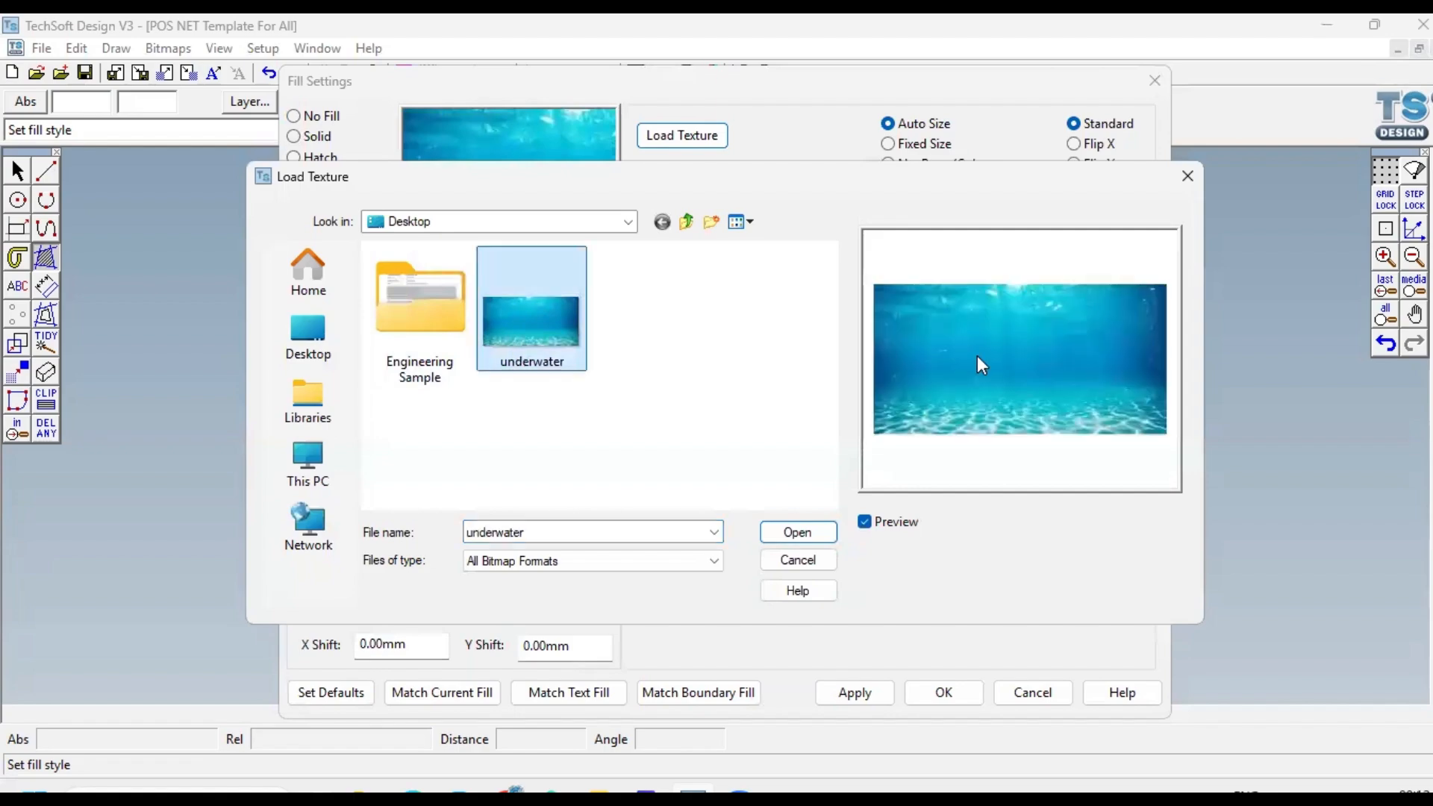
{"action": "left_click", "coordinate": [797, 531]}
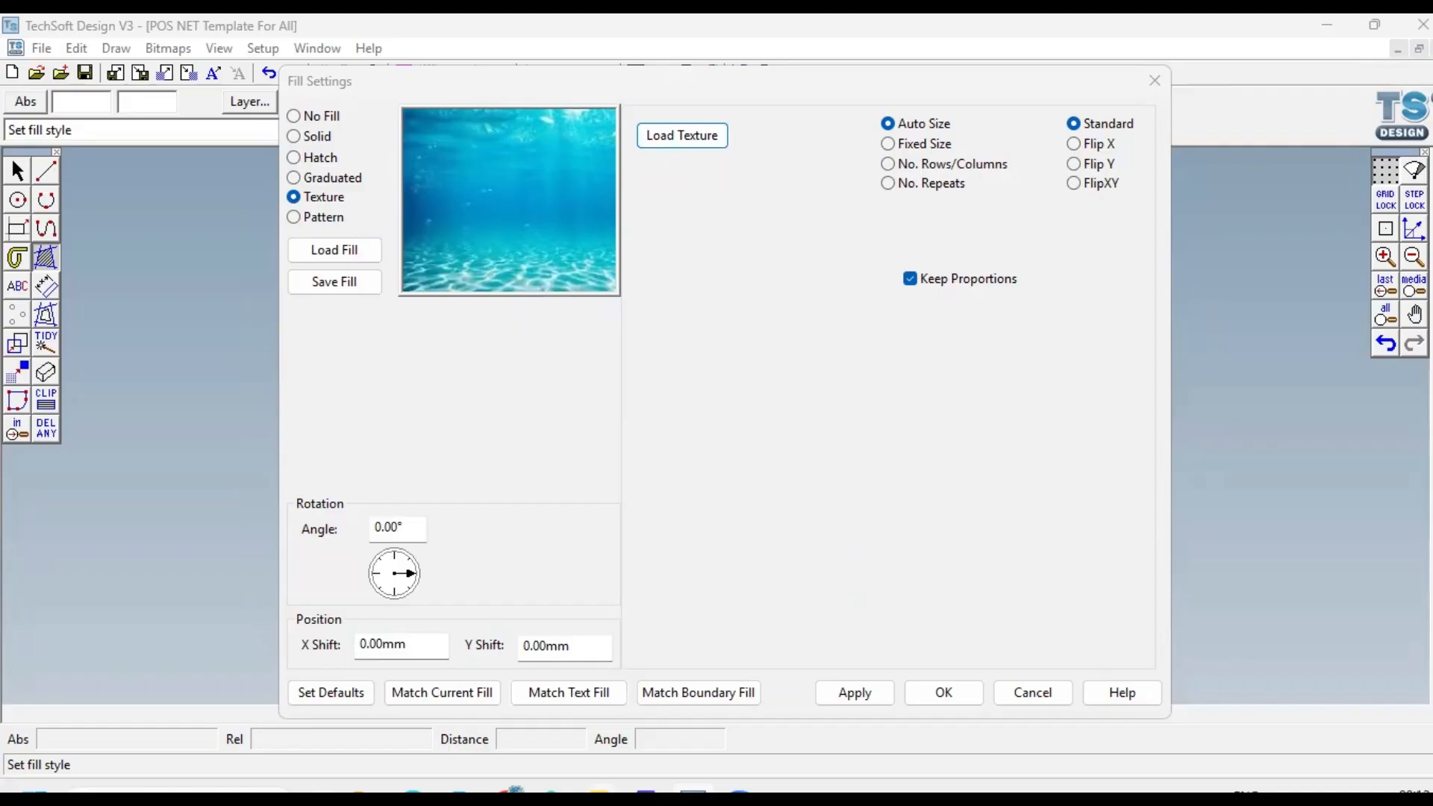
{"action": "left_click", "coordinate": [917, 702]}
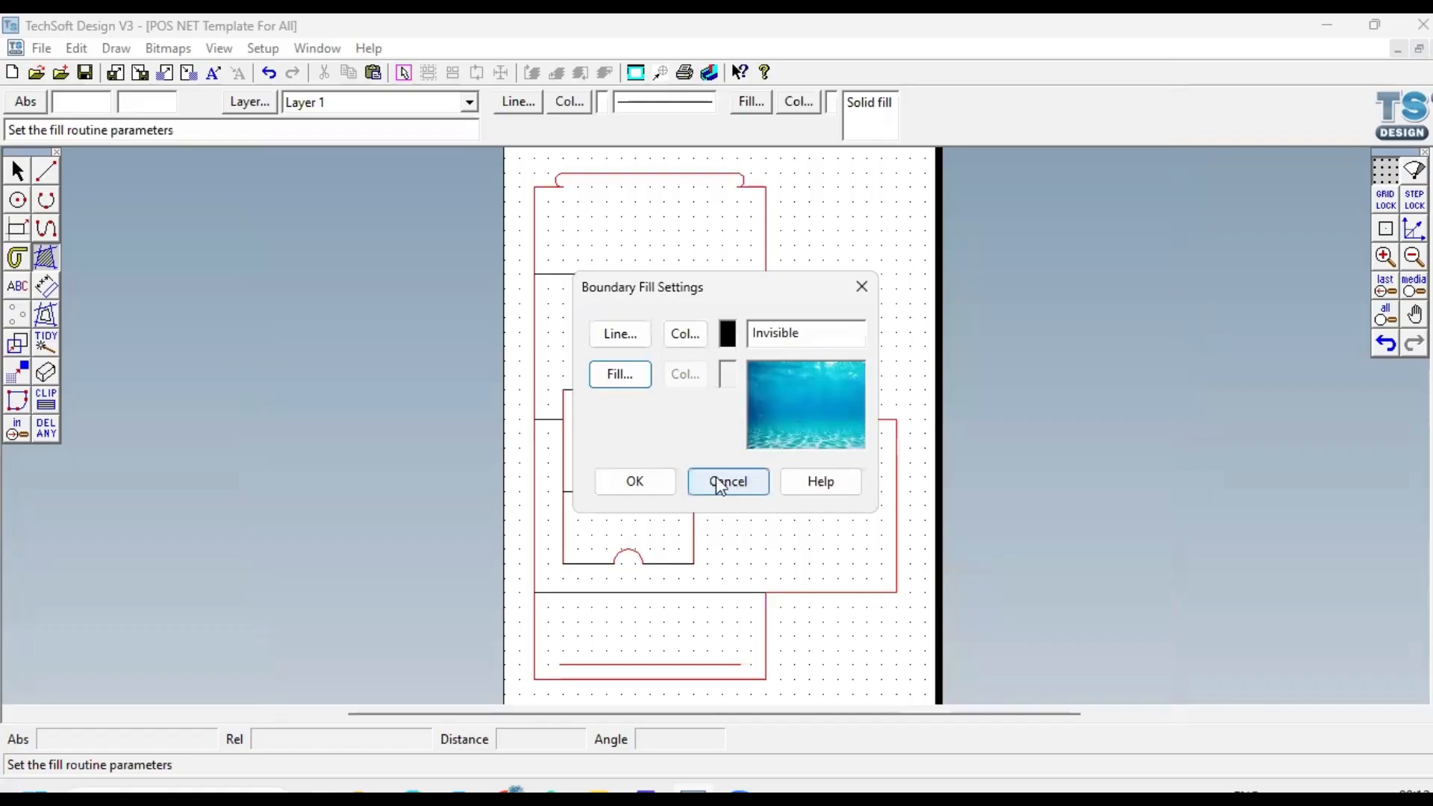
{"action": "left_click", "coordinate": [658, 482]}
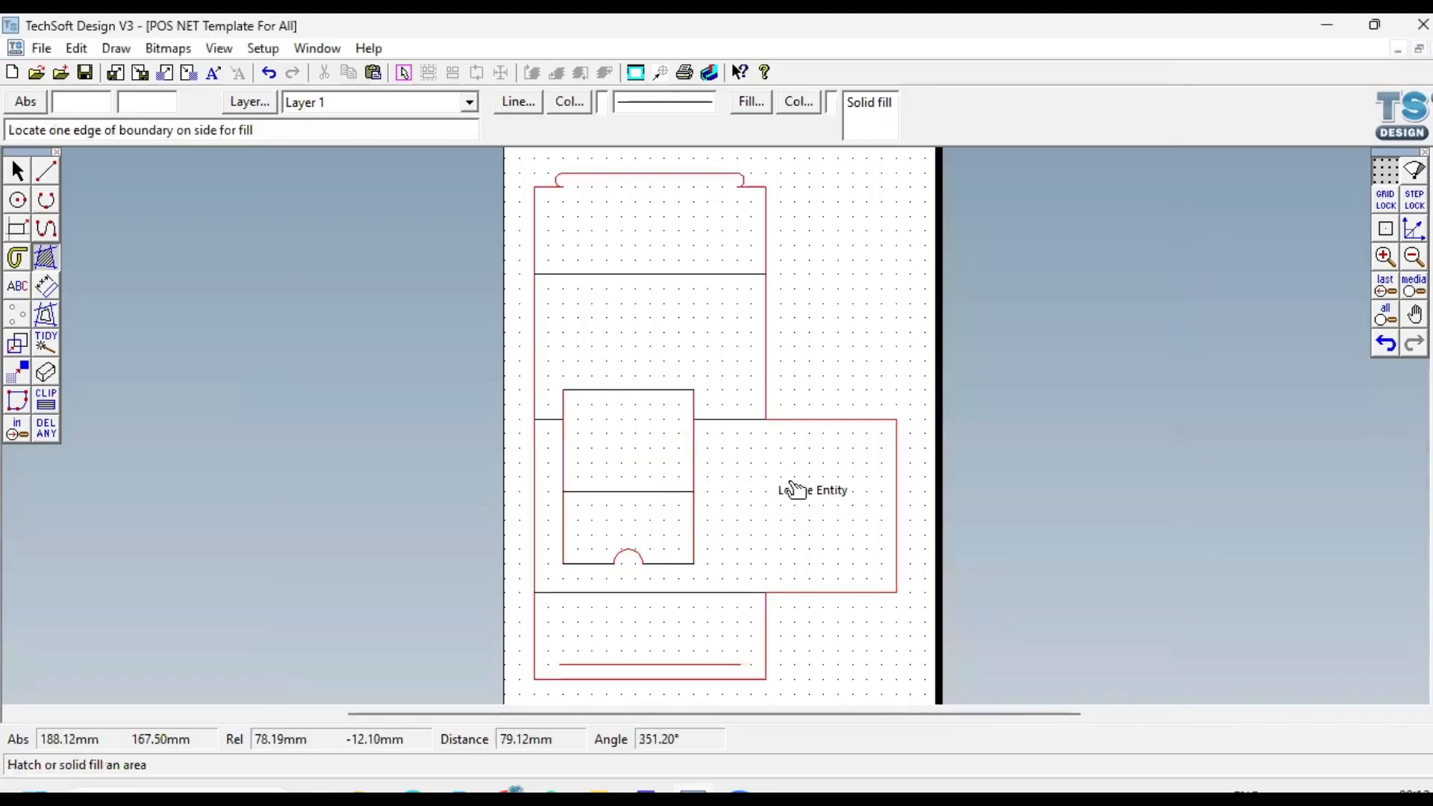
Step: Texture-fill the wide middle panel, adding both inner fold lines as islands, and the panel directly above it without islands
{"action": "left_click", "coordinate": [698, 465]}
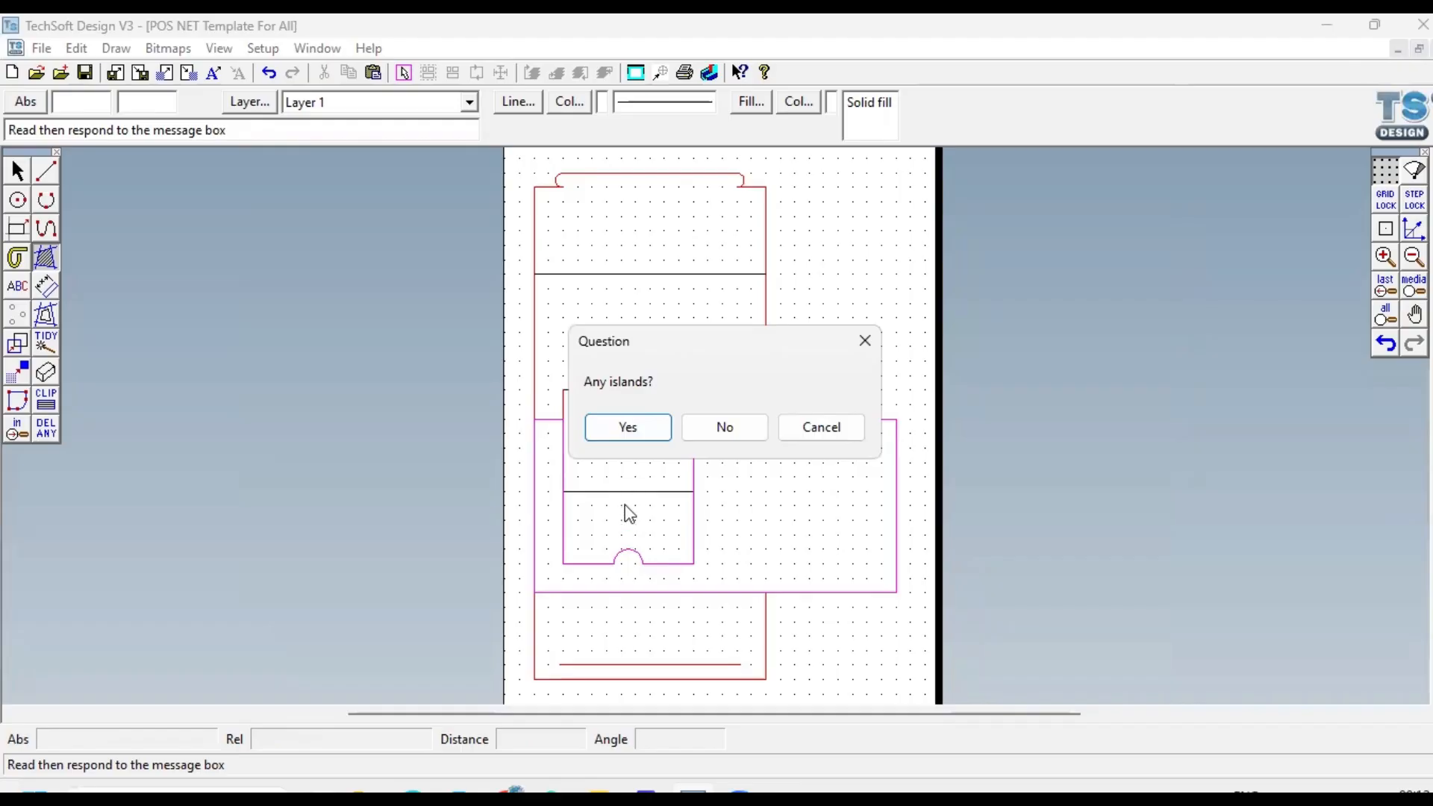
{"action": "left_click", "coordinate": [646, 438]}
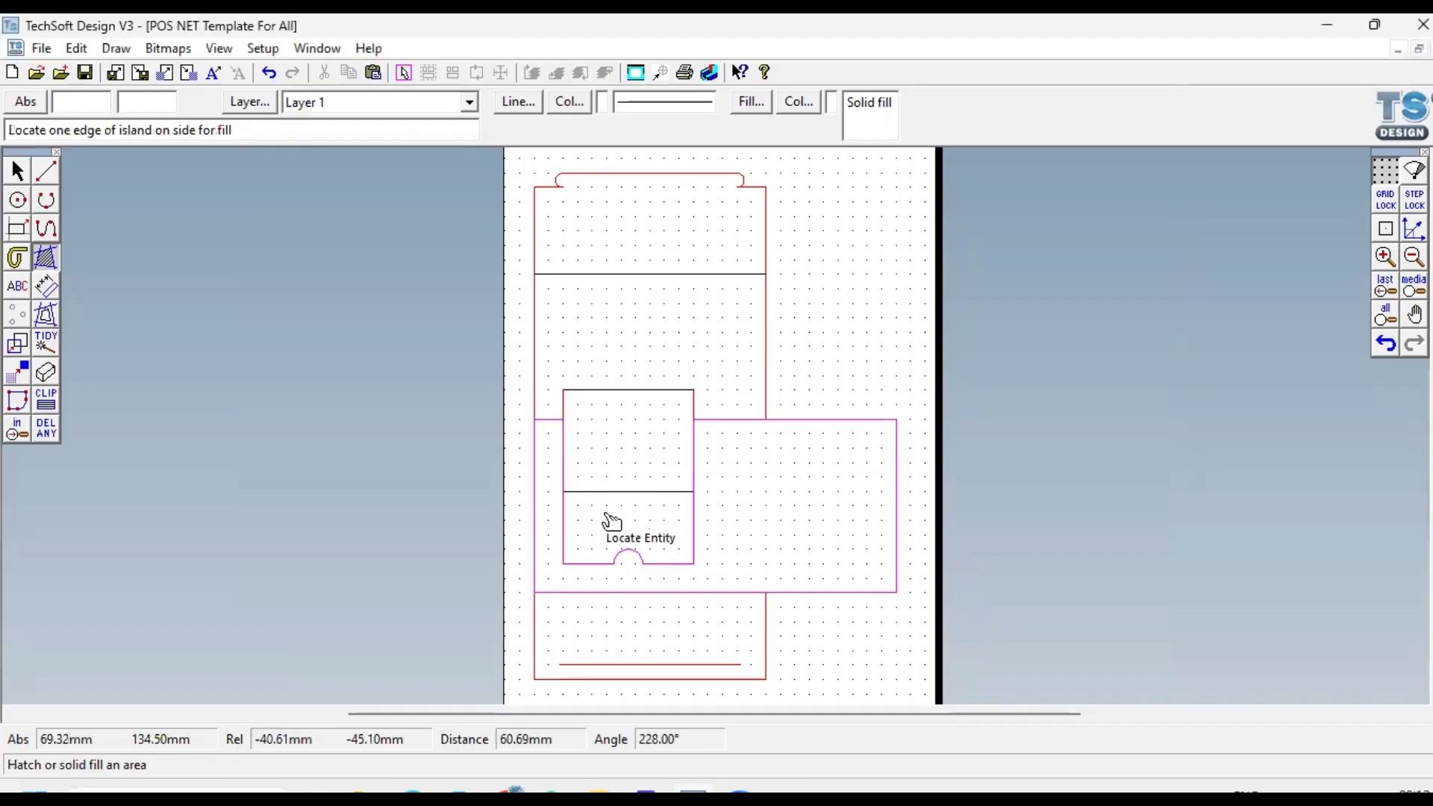
{"action": "left_click", "coordinate": [591, 495]}
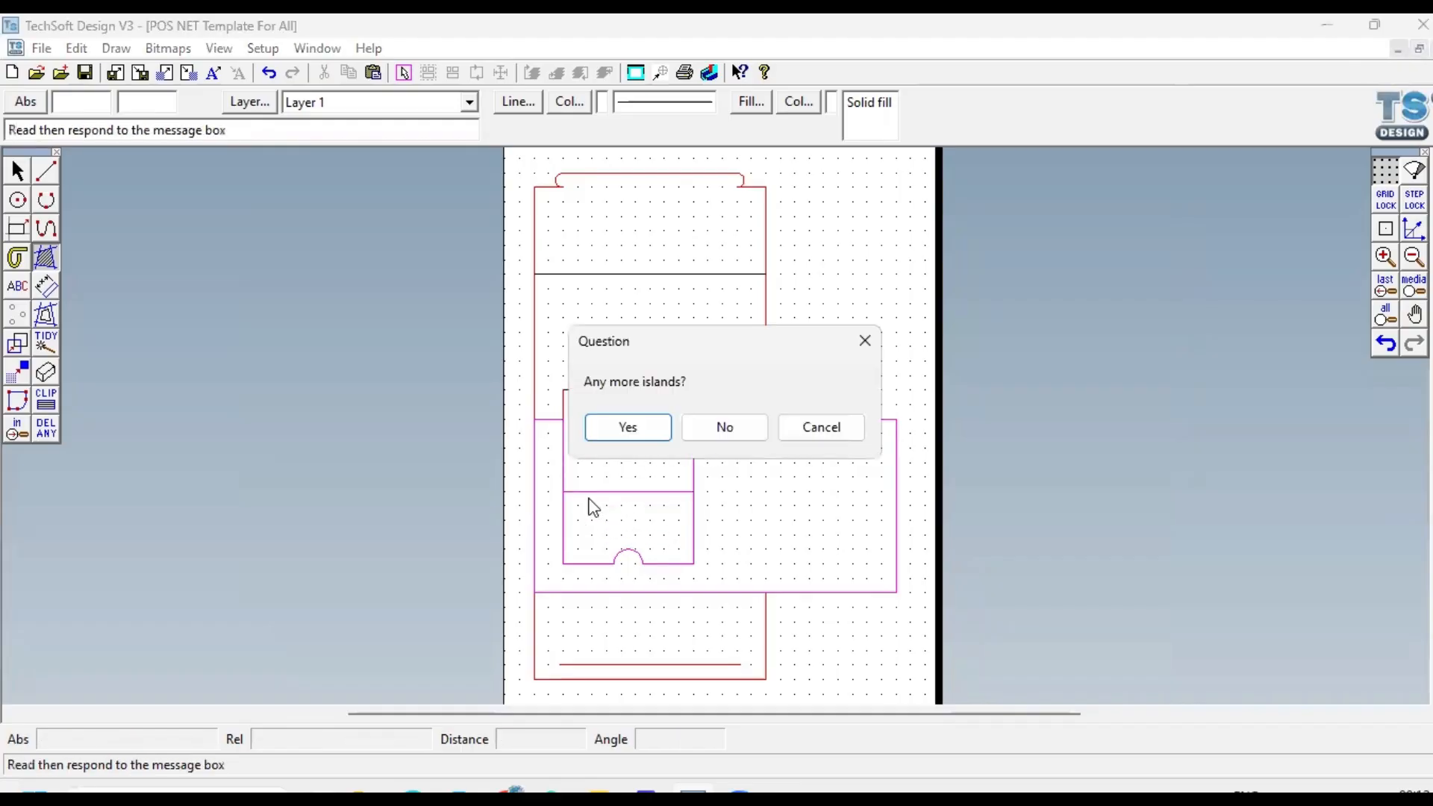
{"action": "left_click", "coordinate": [631, 432]}
{"action": "left_click", "coordinate": [570, 421]}
{"action": "left_click", "coordinate": [738, 438]}
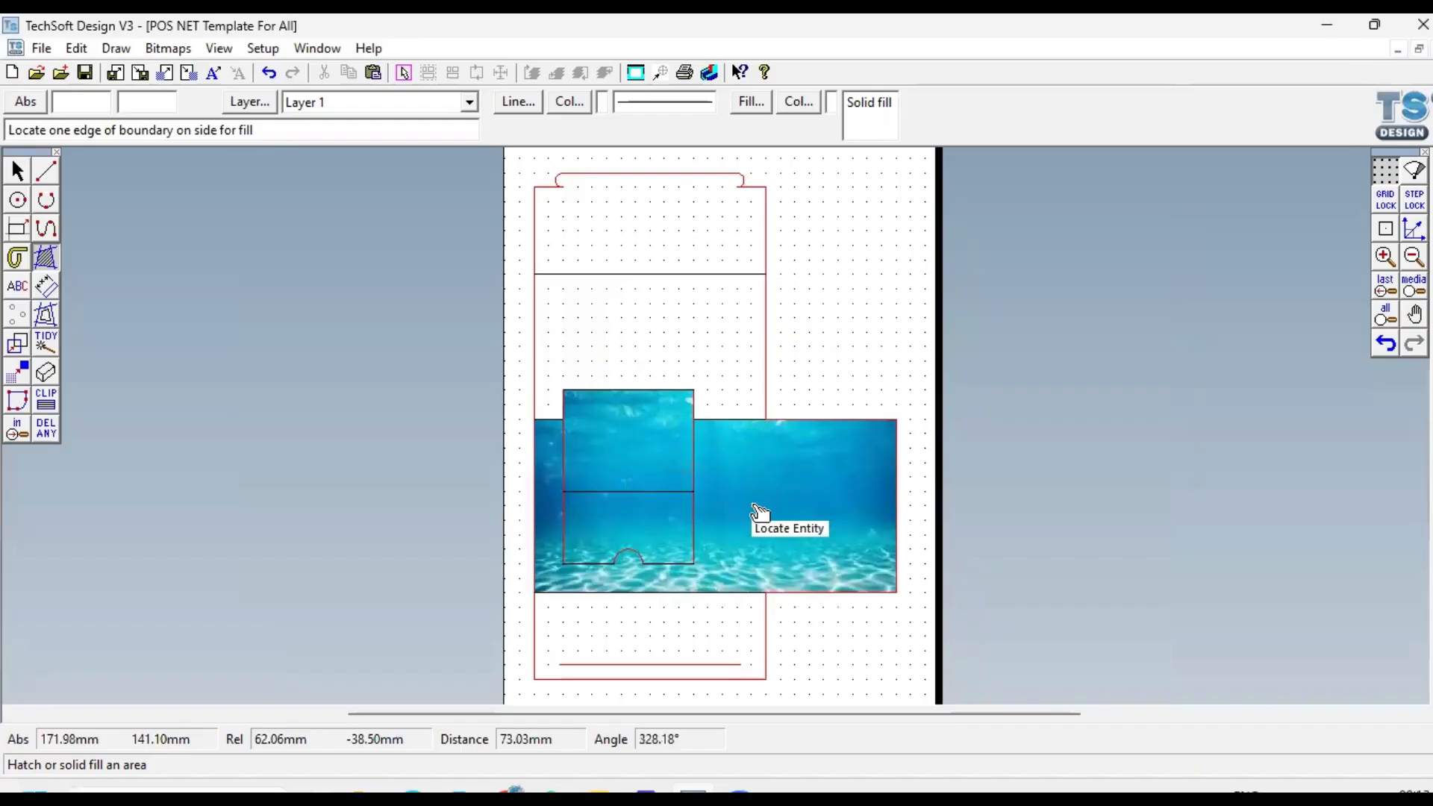
{"action": "left_click", "coordinate": [642, 286]}
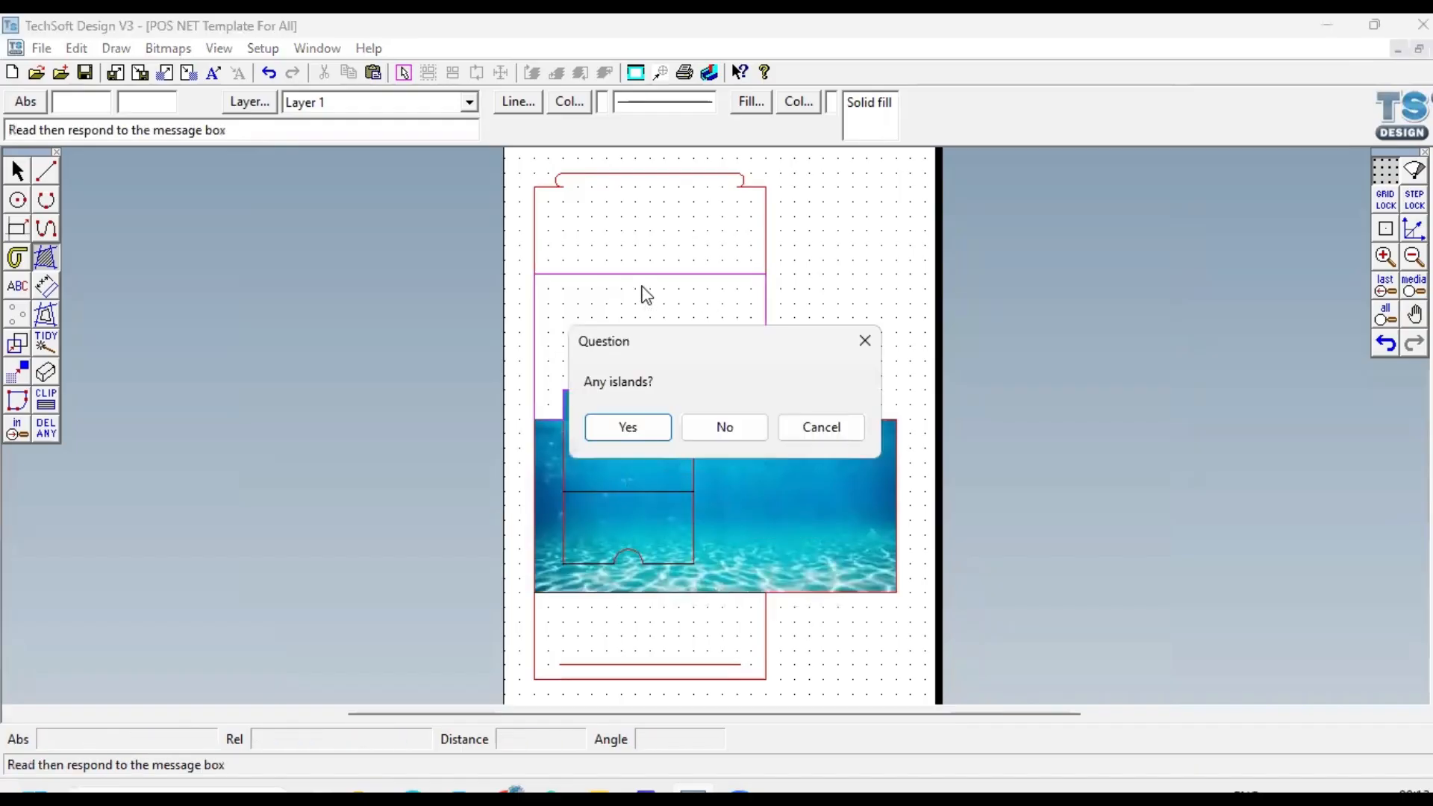
{"action": "left_click", "coordinate": [697, 436]}
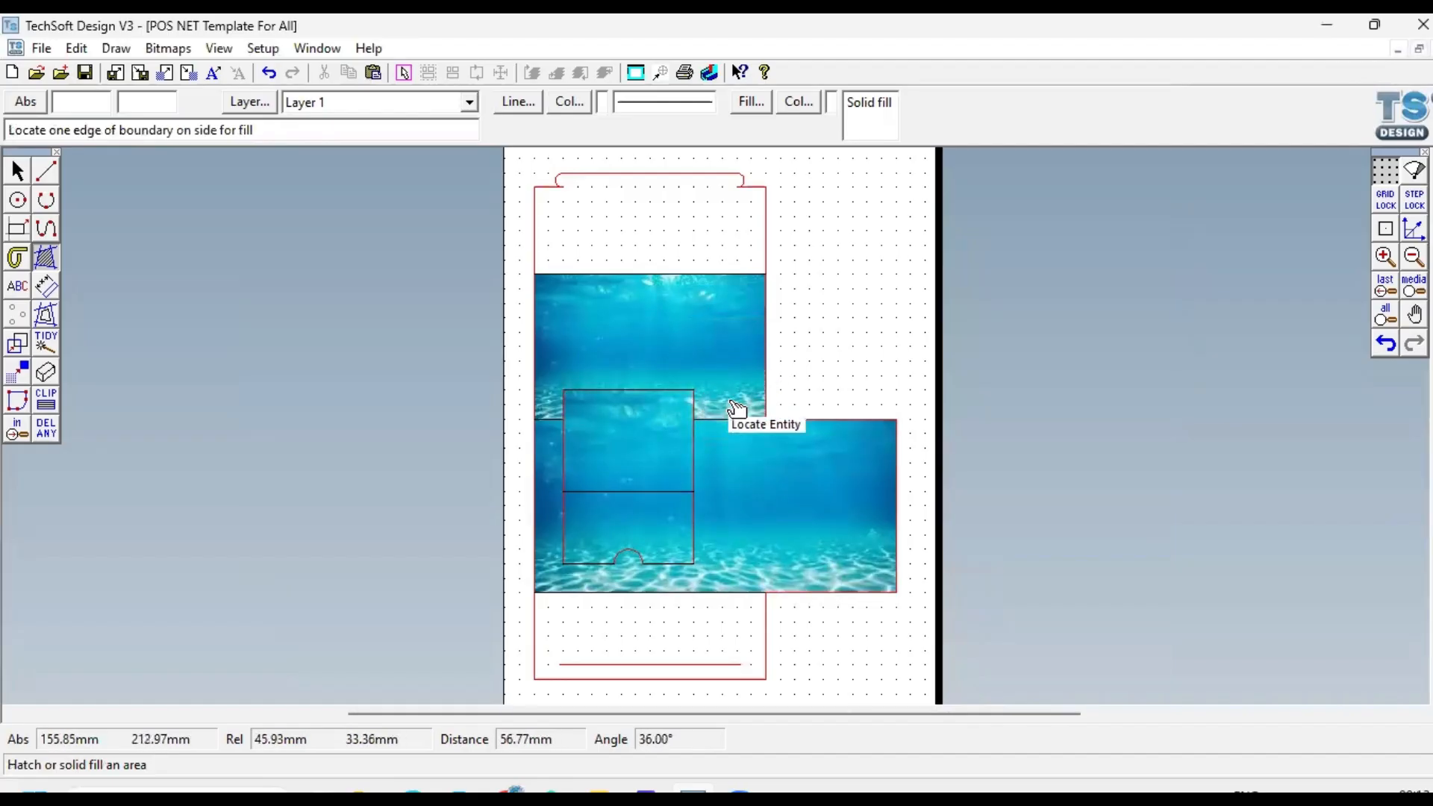
Step: Rotate the underwater texture fill of the panel above the wide middle panel to 180°
{"action": "left_click", "coordinate": [16, 171]}
{"action": "left_click", "coordinate": [695, 339]}
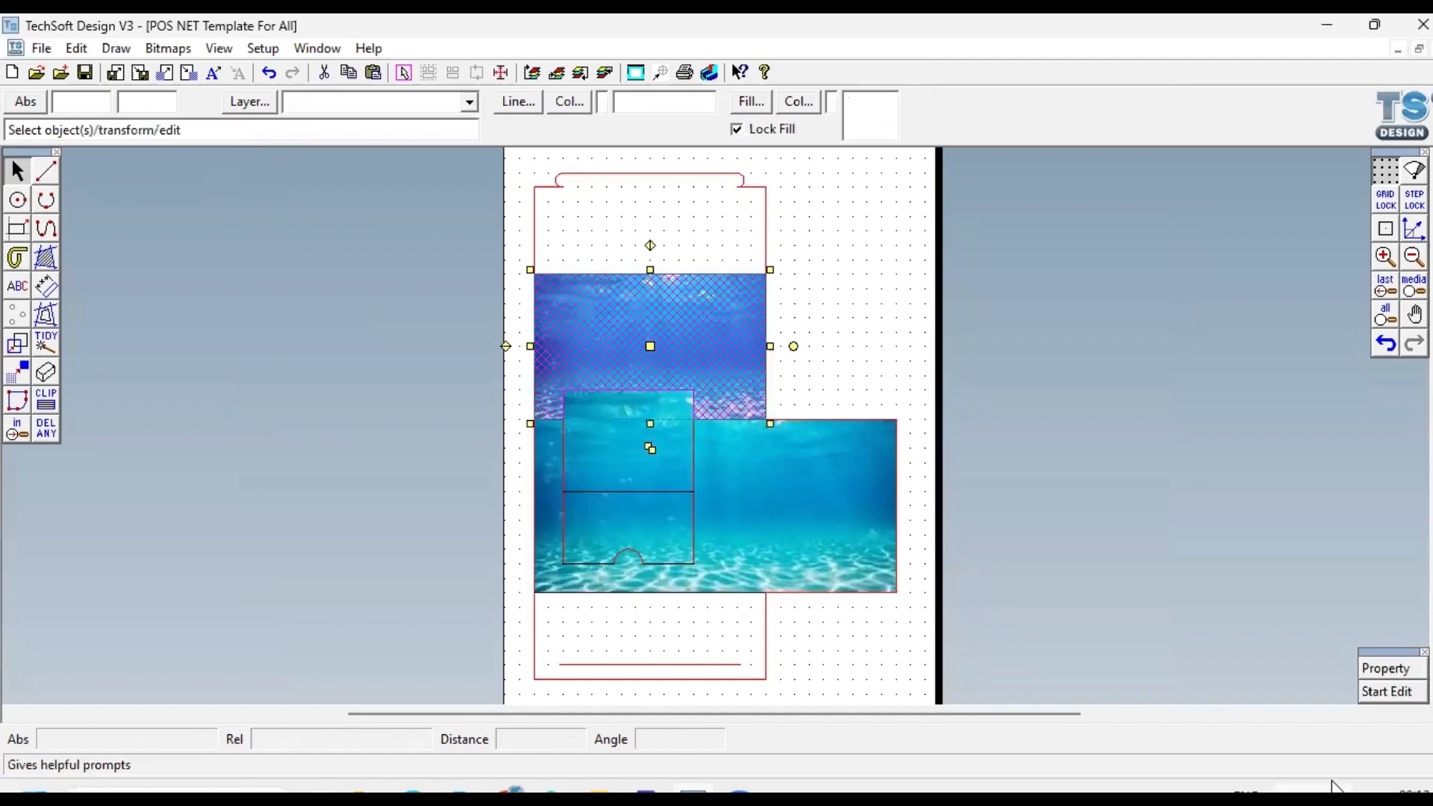
{"action": "left_click", "coordinate": [1367, 669]}
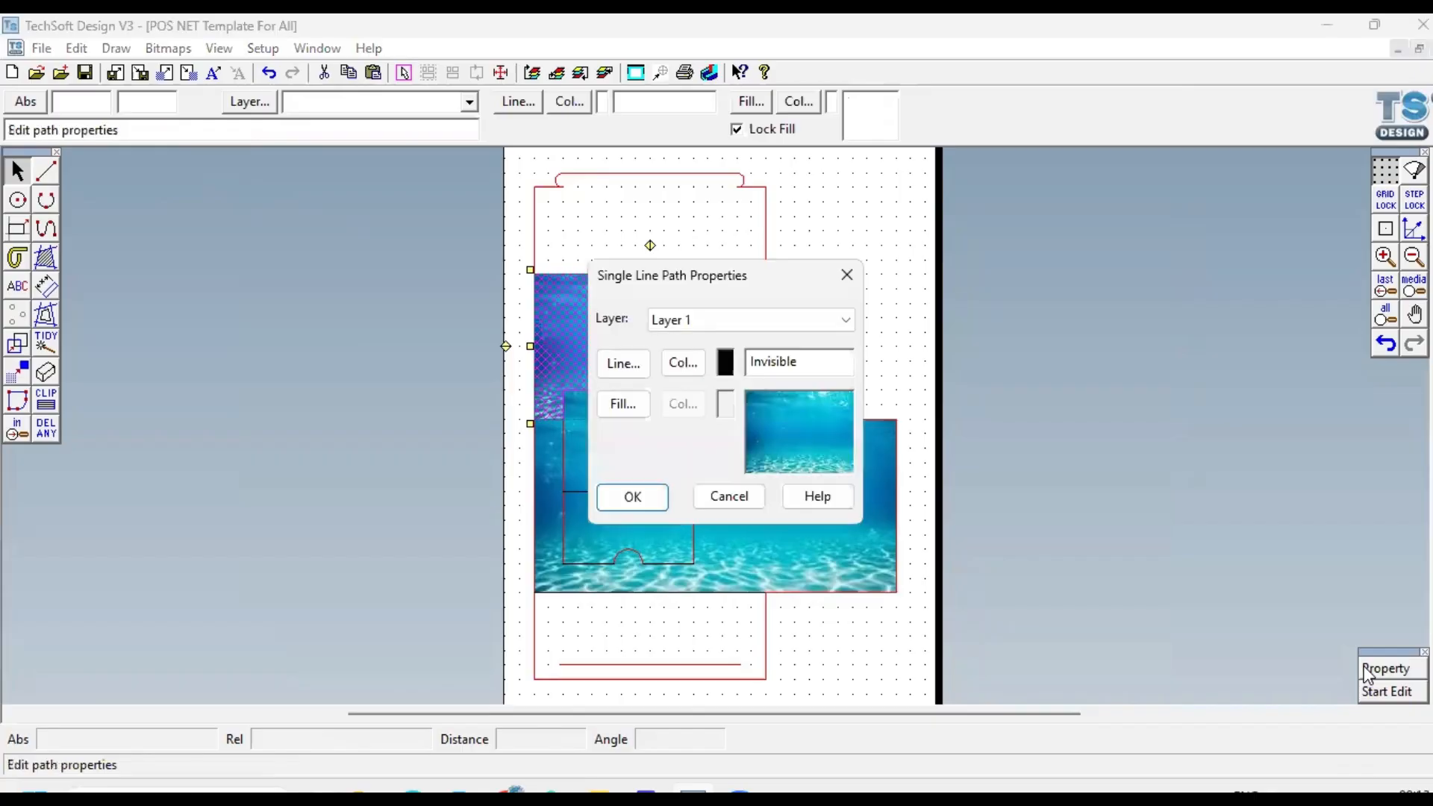
{"action": "left_click", "coordinate": [623, 404]}
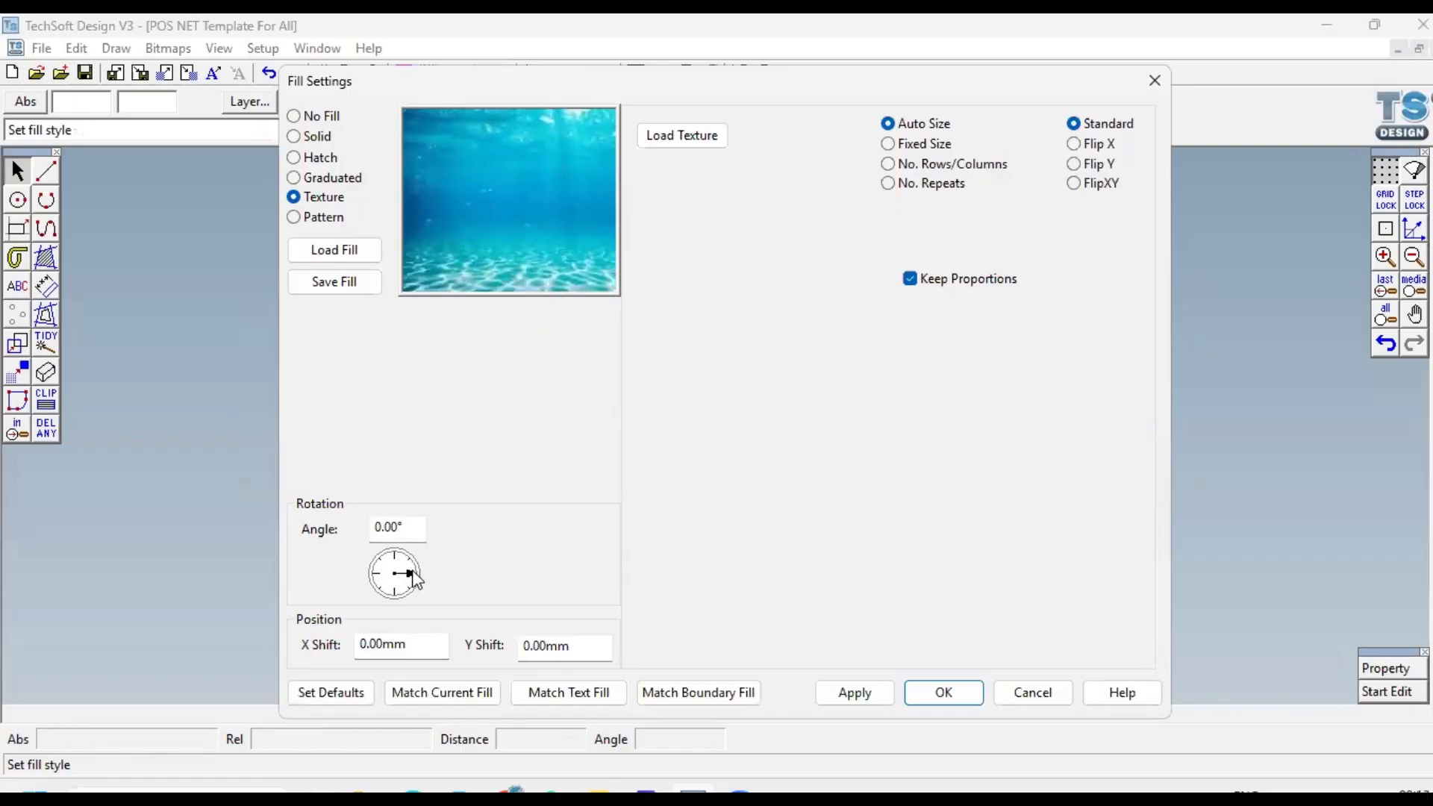
{"action": "left_click_drag", "start_coordinate": [414, 578], "coordinate": [379, 571]}
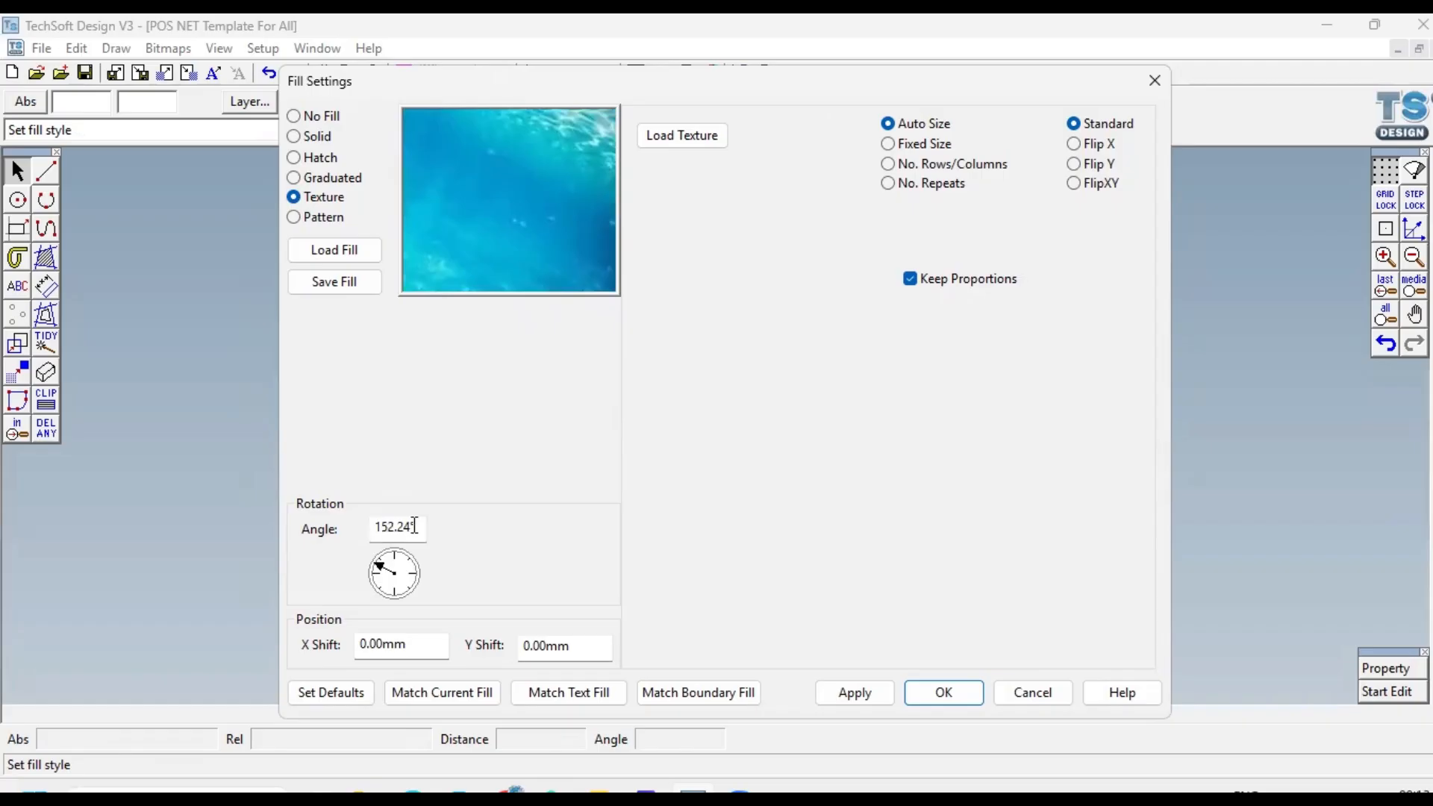
{"action": "left_click_drag", "start_coordinate": [414, 526], "coordinate": [329, 511]}
{"action": "type", "text": "180"}
{"action": "key", "text": "Return"}
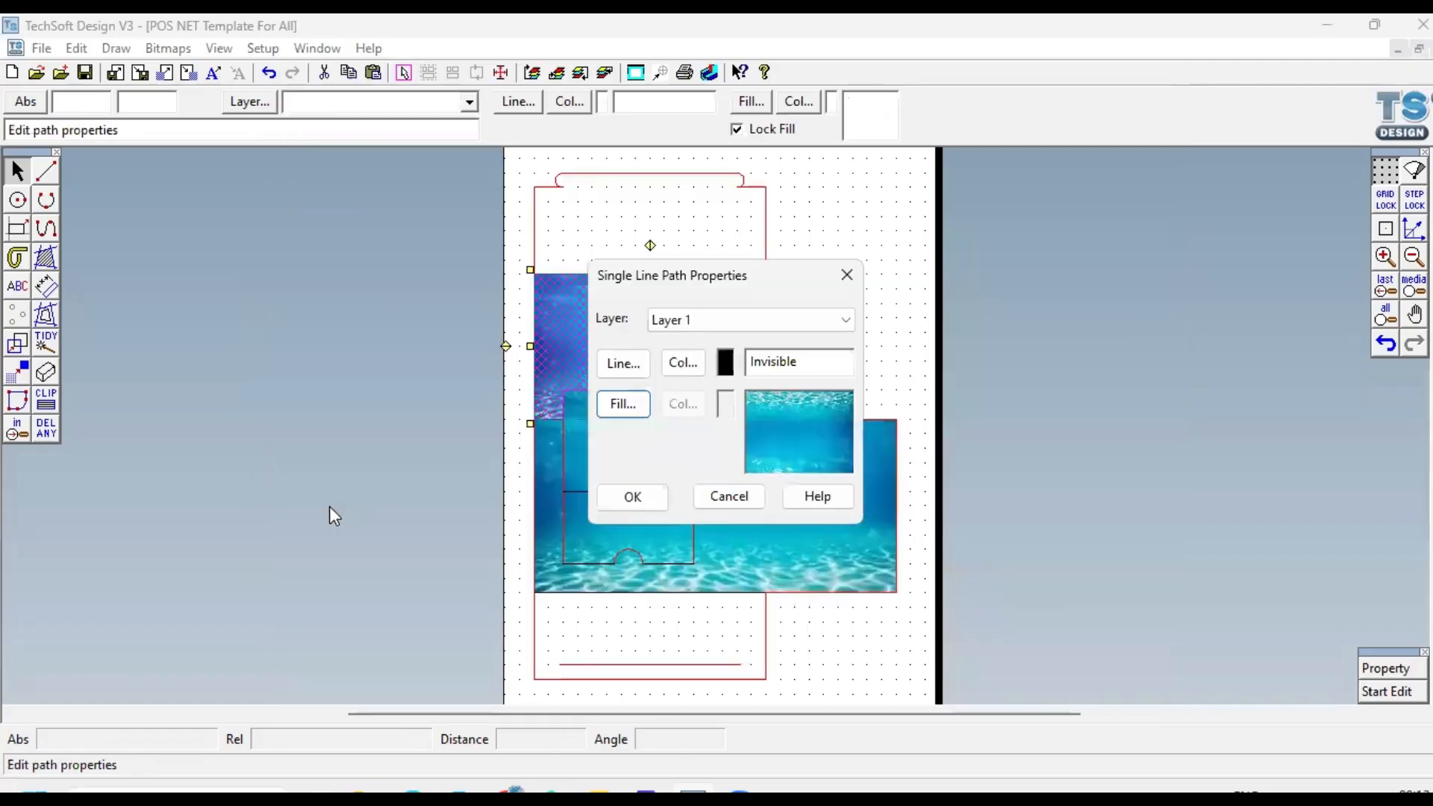
{"action": "left_click", "coordinate": [646, 496]}
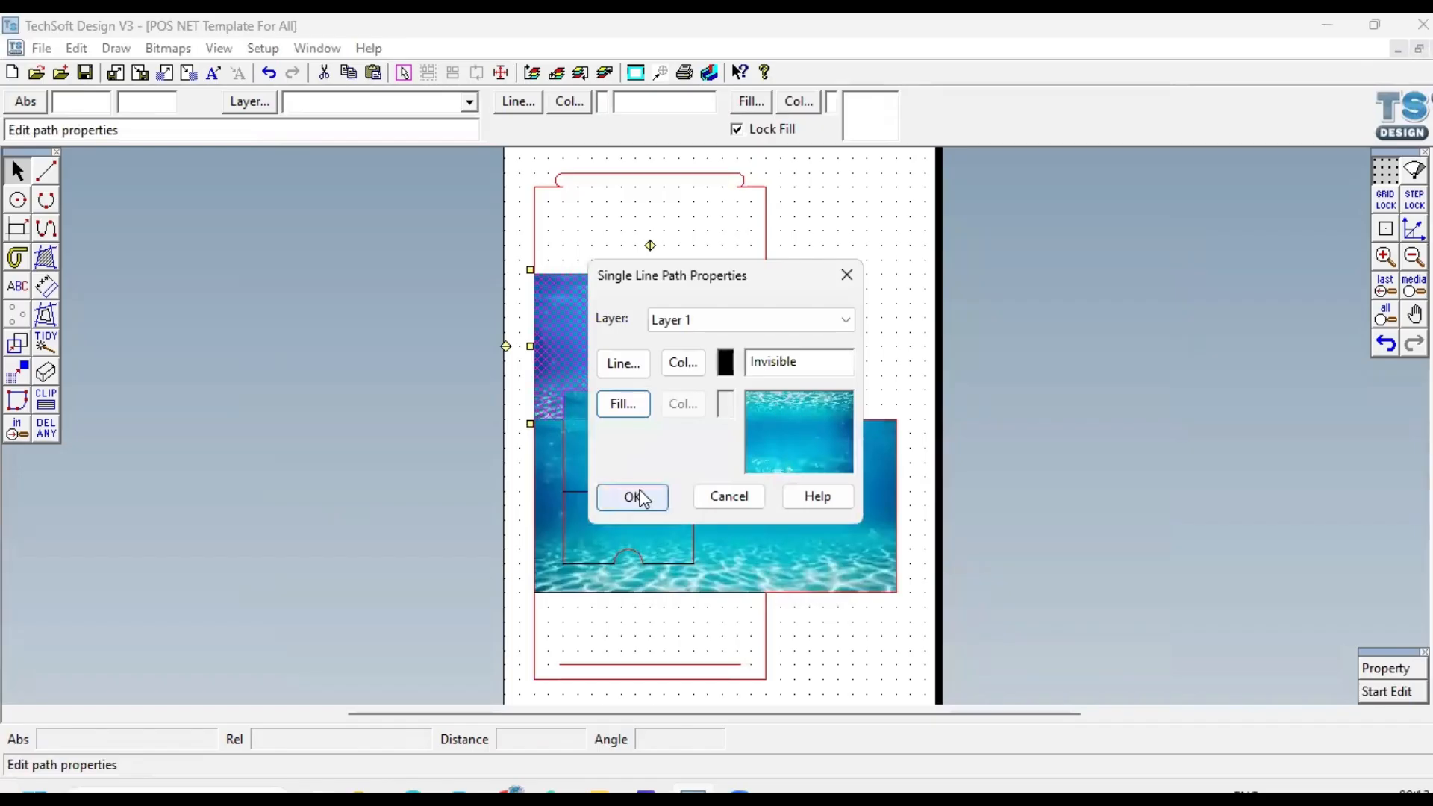
{"action": "left_click", "coordinate": [450, 284]}
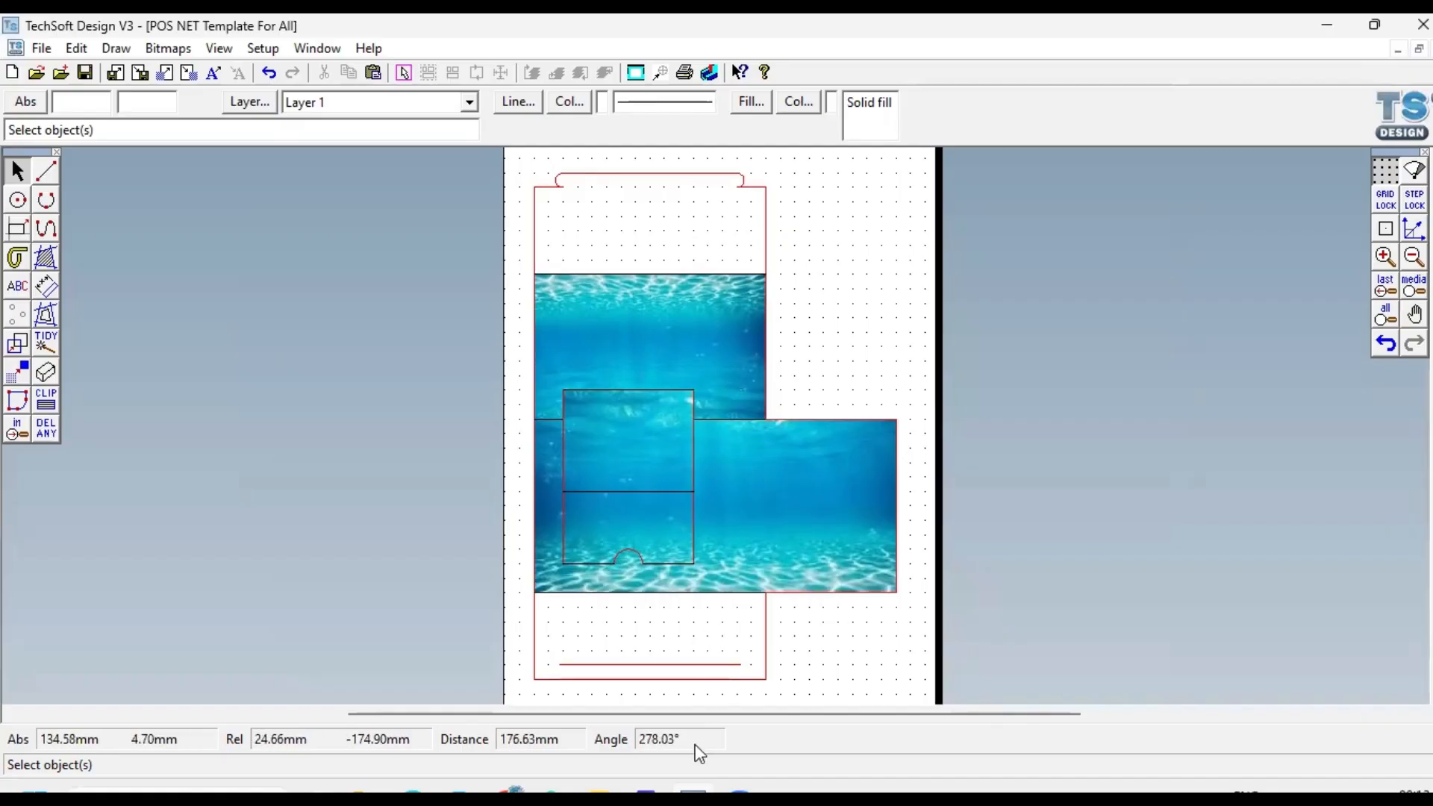
Step: Switch to Chrome and copy the large Pixar Wiki image of Nemo from the nemo image results
{"action": "mouse_move", "coordinate": [692, 795]}
{"action": "left_click", "coordinate": [513, 794]}
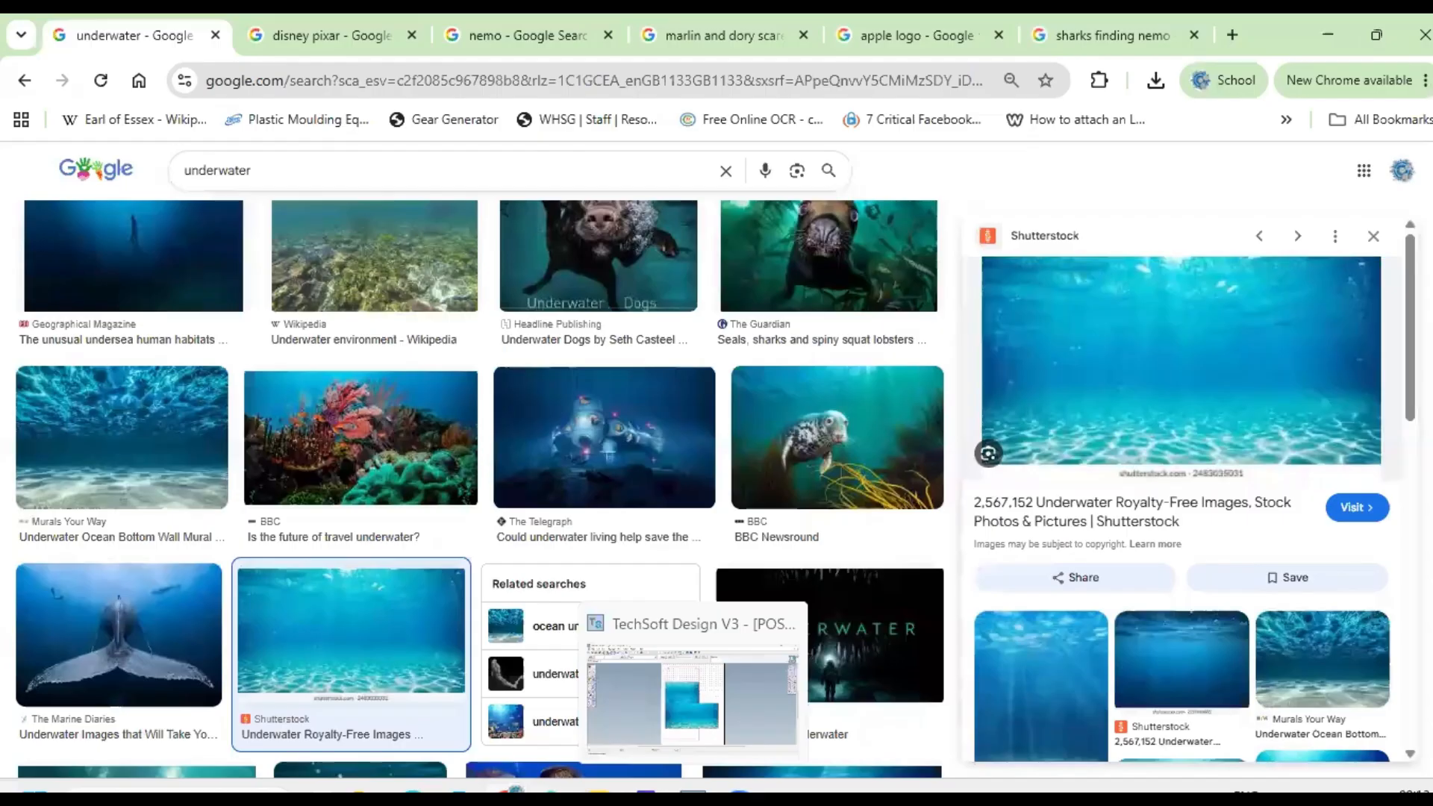
{"action": "left_click", "coordinate": [382, 46]}
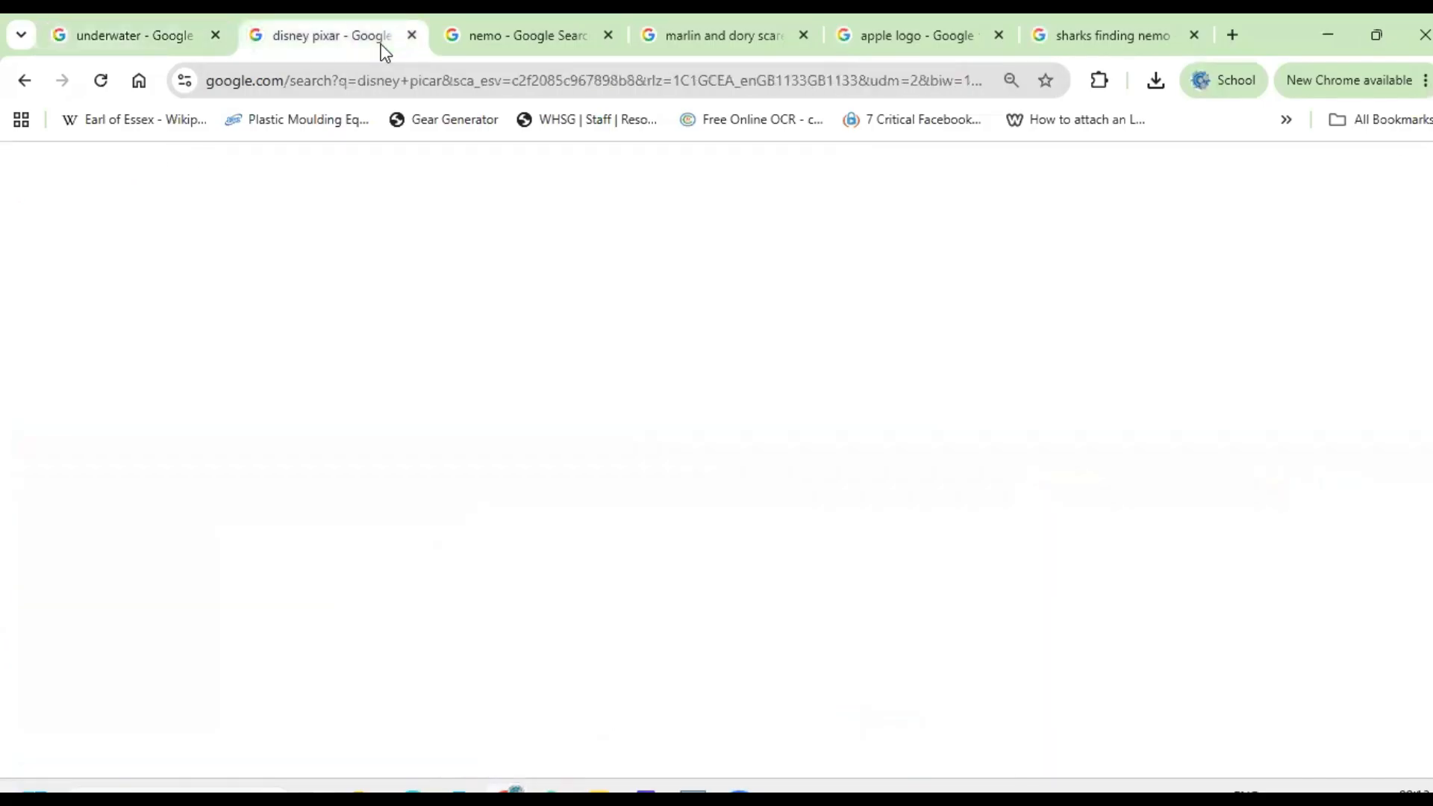
{"action": "left_click", "coordinate": [490, 45]}
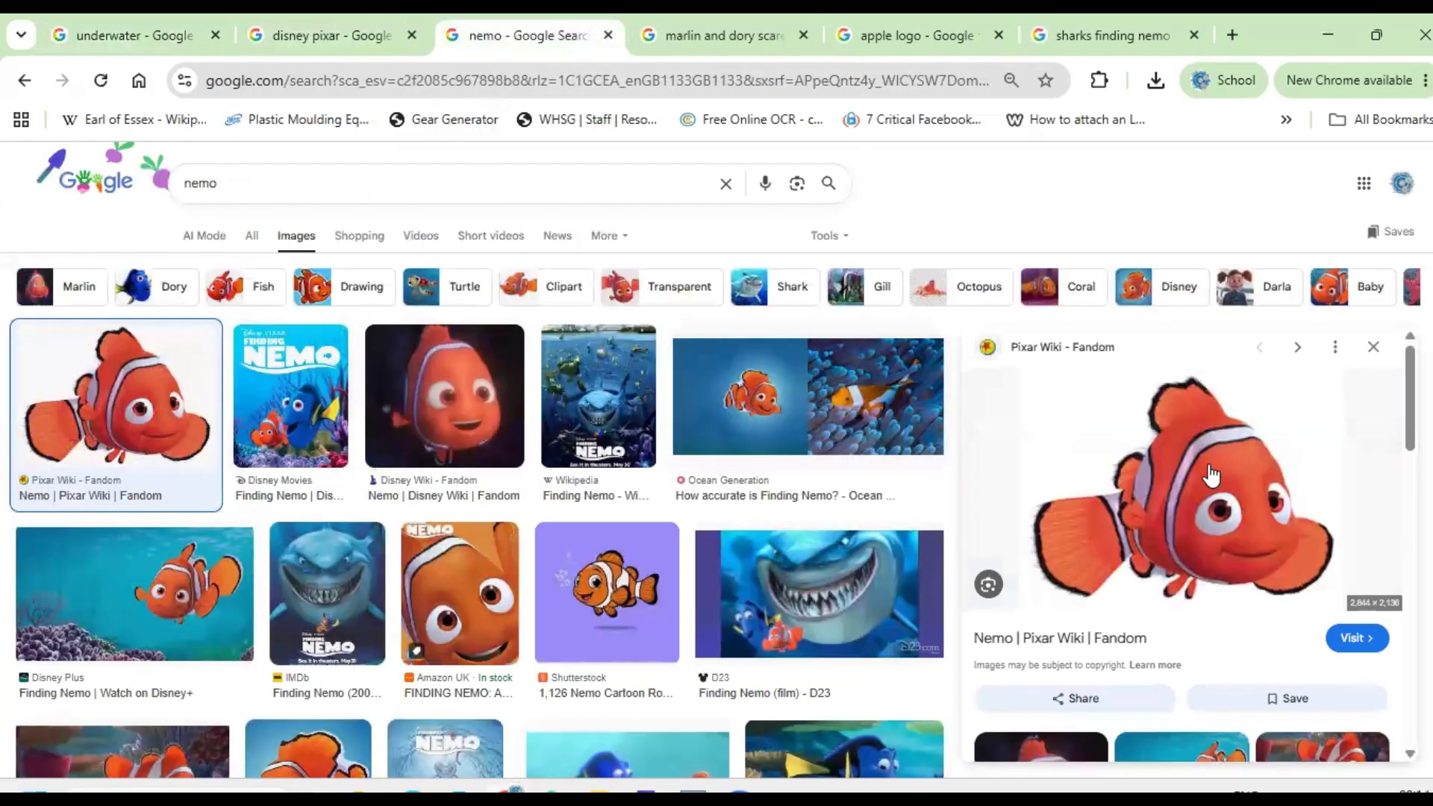
{"action": "right_click", "coordinate": [1171, 489]}
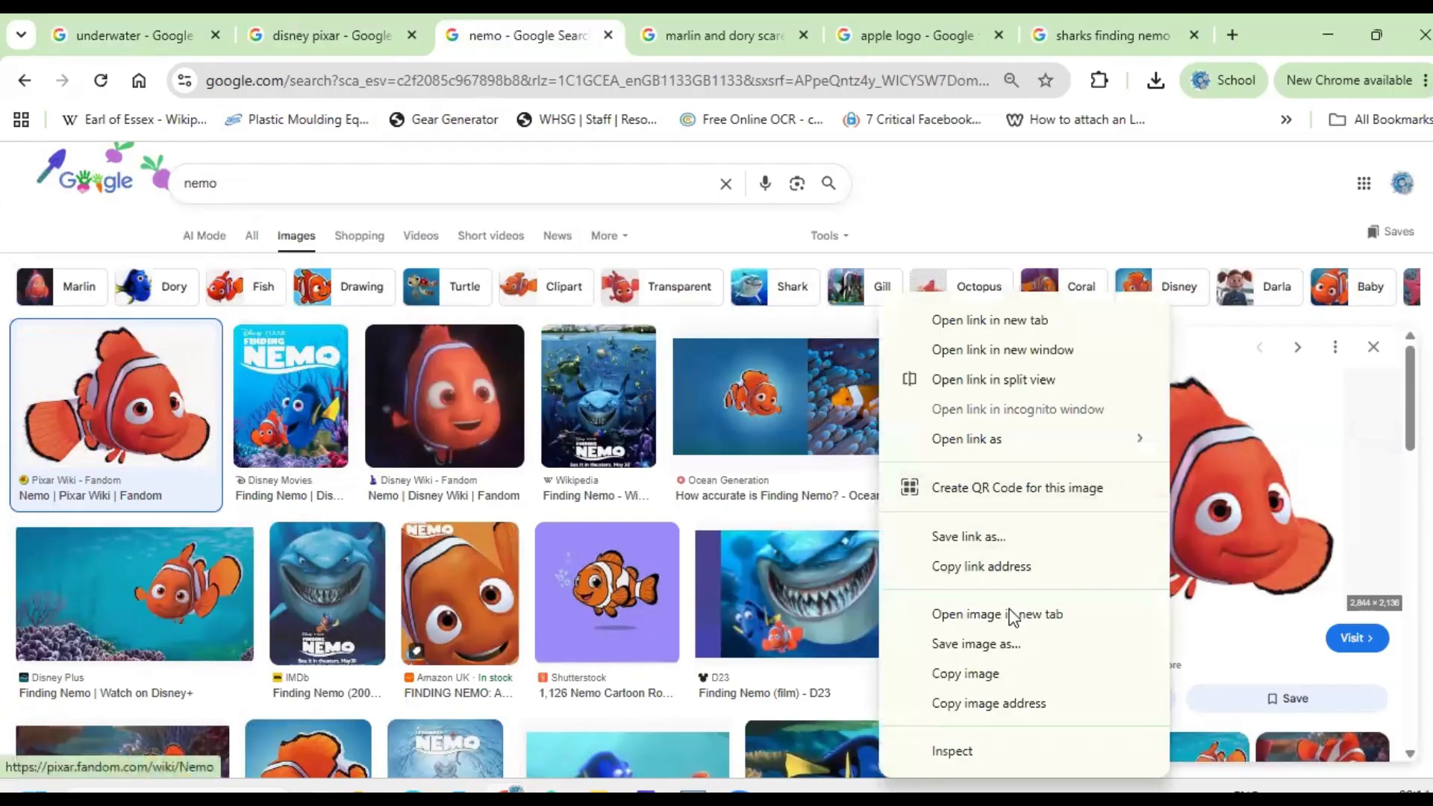
{"action": "left_click", "coordinate": [986, 674]}
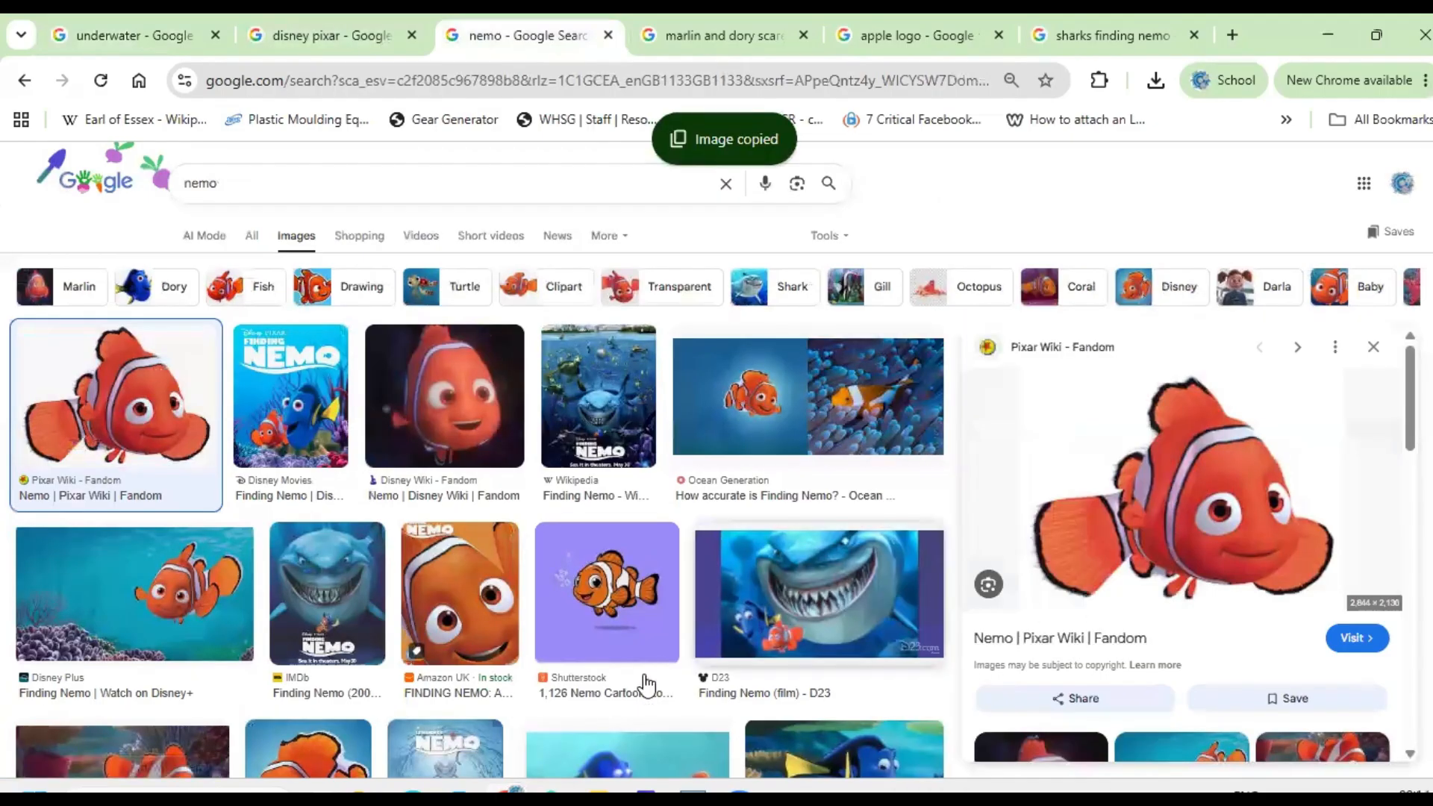
Step: Return to TechSoft Design V3, paste the Nemo image and place it over the upper section of the inner pop-up panel
{"action": "left_click", "coordinate": [692, 790]}
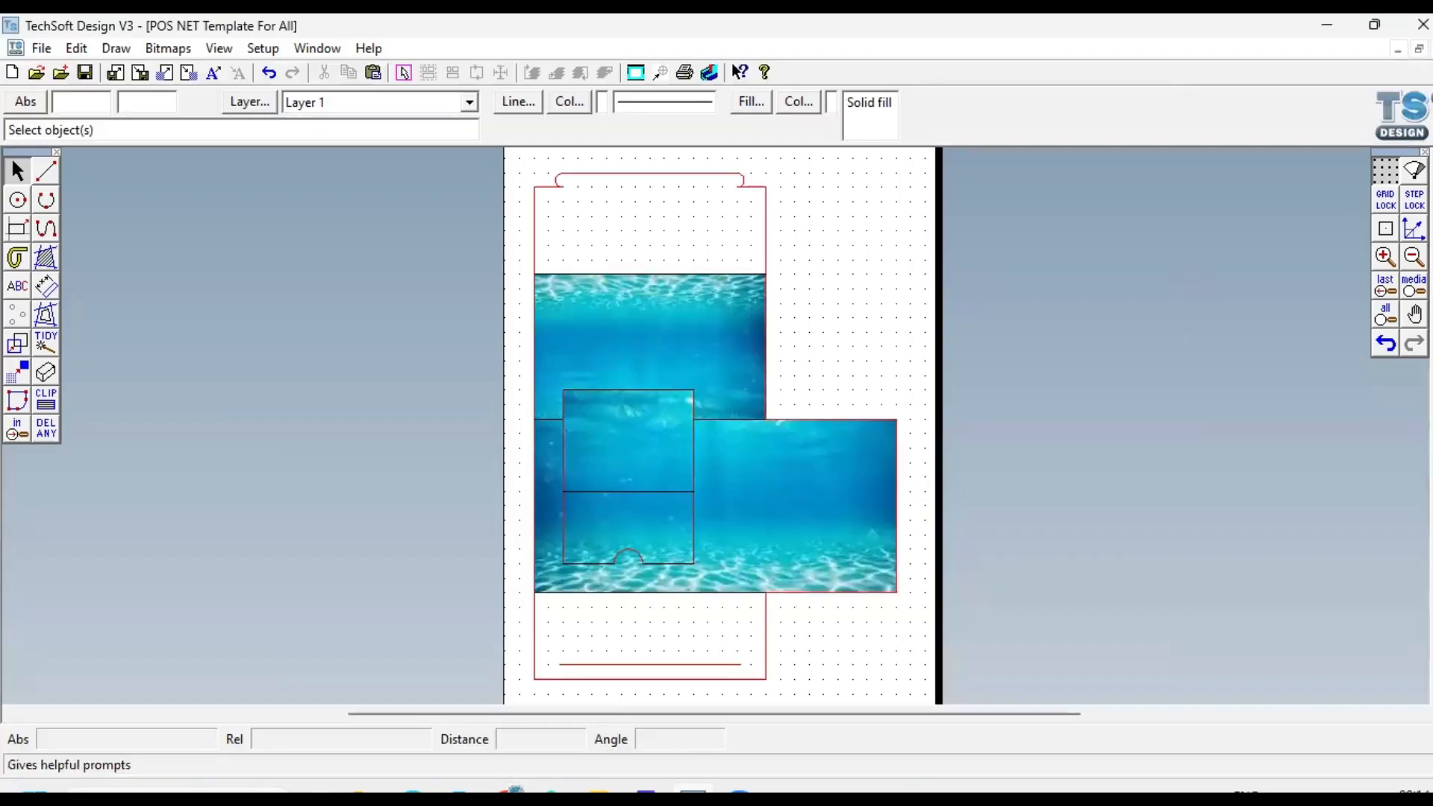
{"action": "right_click", "coordinate": [364, 355]}
{"action": "left_click", "coordinate": [429, 415]}
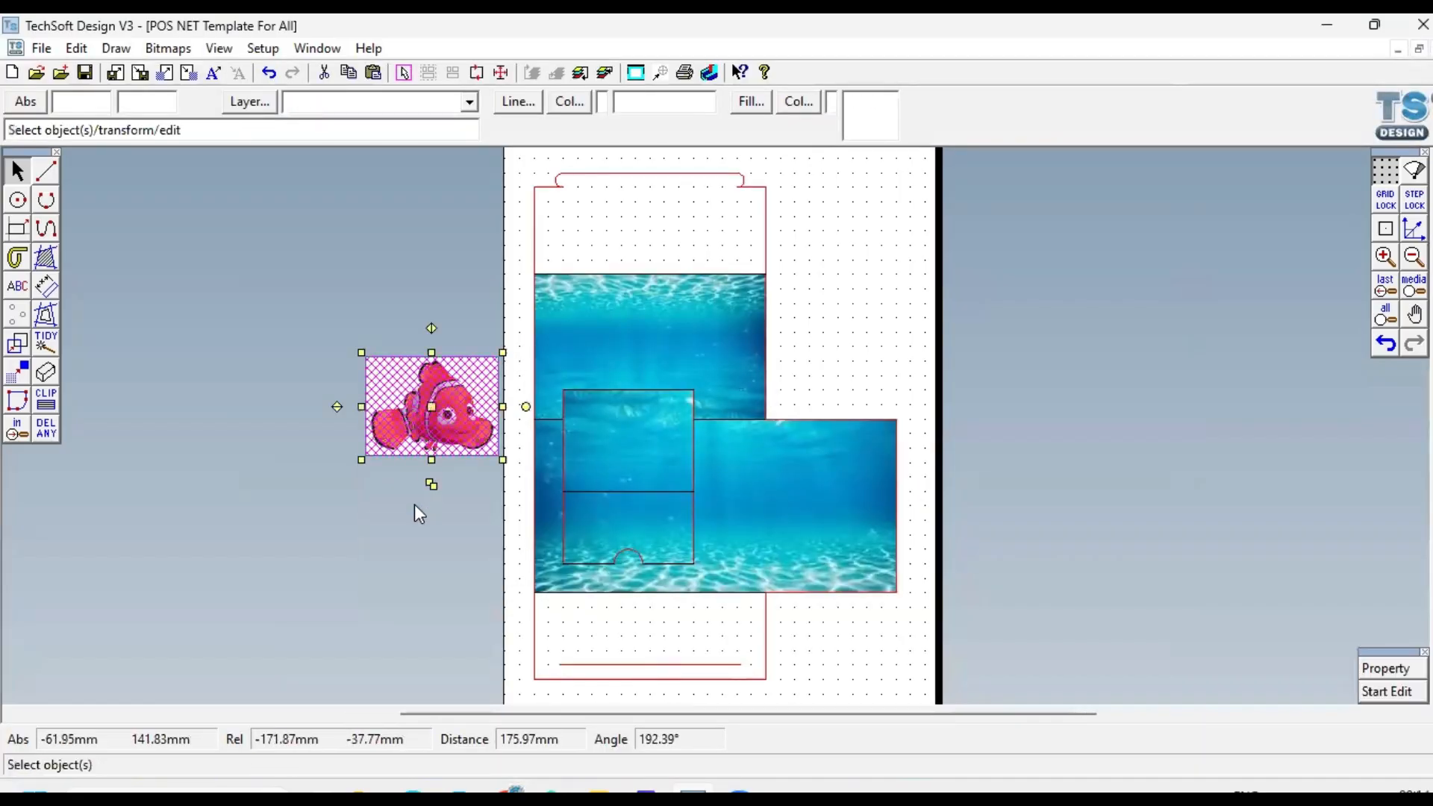
{"action": "left_click_drag", "start_coordinate": [437, 408], "coordinate": [626, 440]}
{"action": "left_click", "coordinate": [629, 513]}
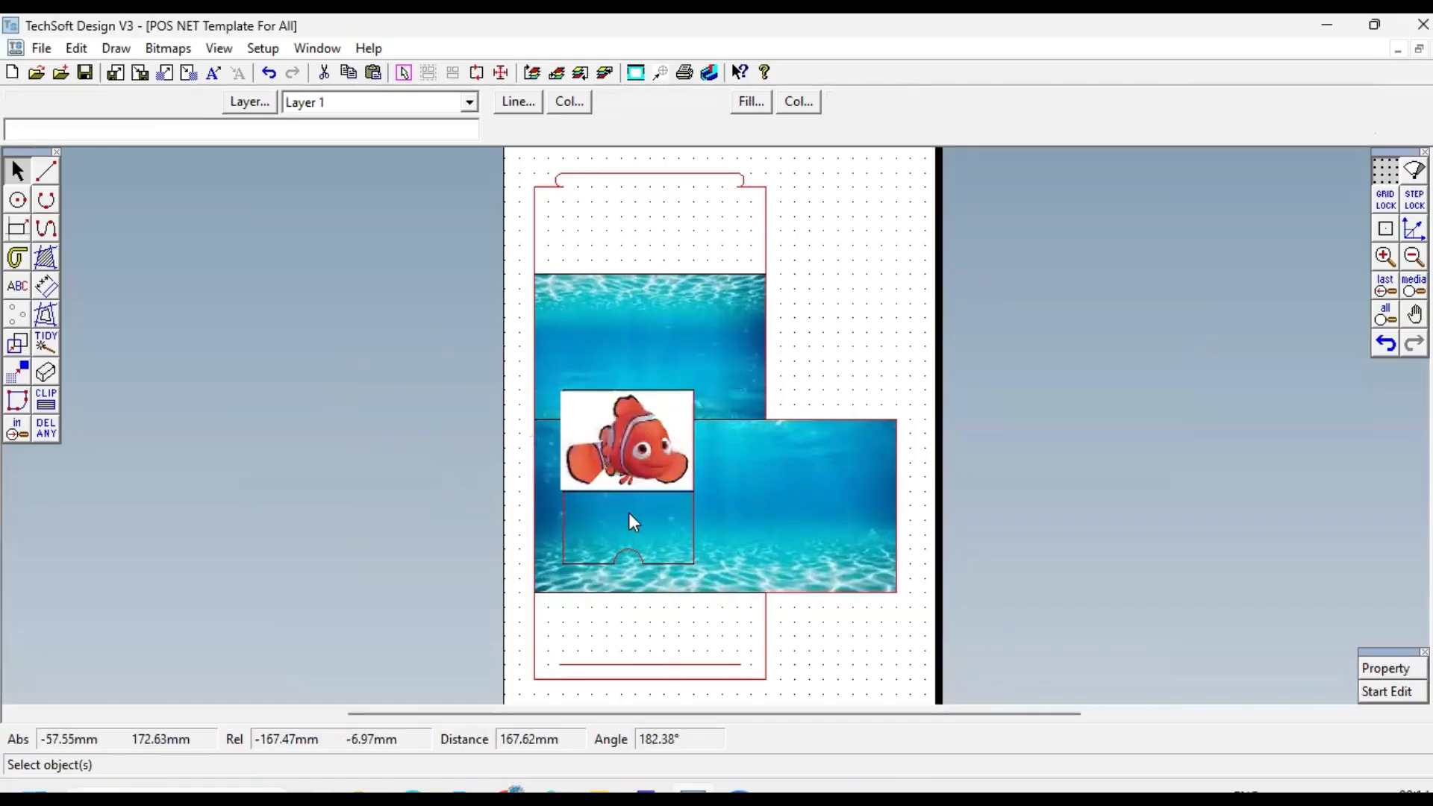
{"action": "left_click", "coordinate": [575, 413]}
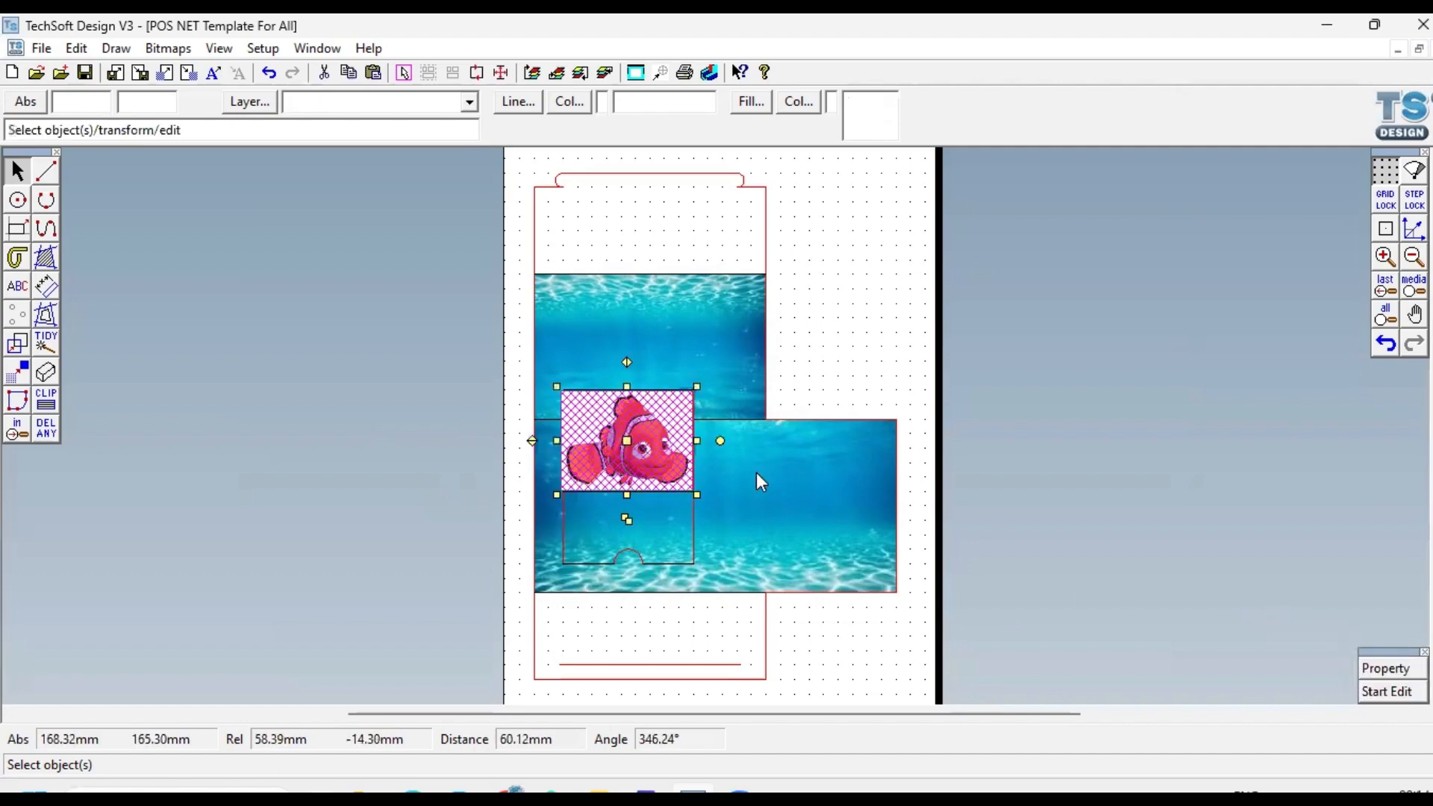
Step: Enable transparency for the Nemo image's white background in its bitmap properties, keeping full colour and a tolerance of 32
{"action": "left_click", "coordinate": [864, 345]}
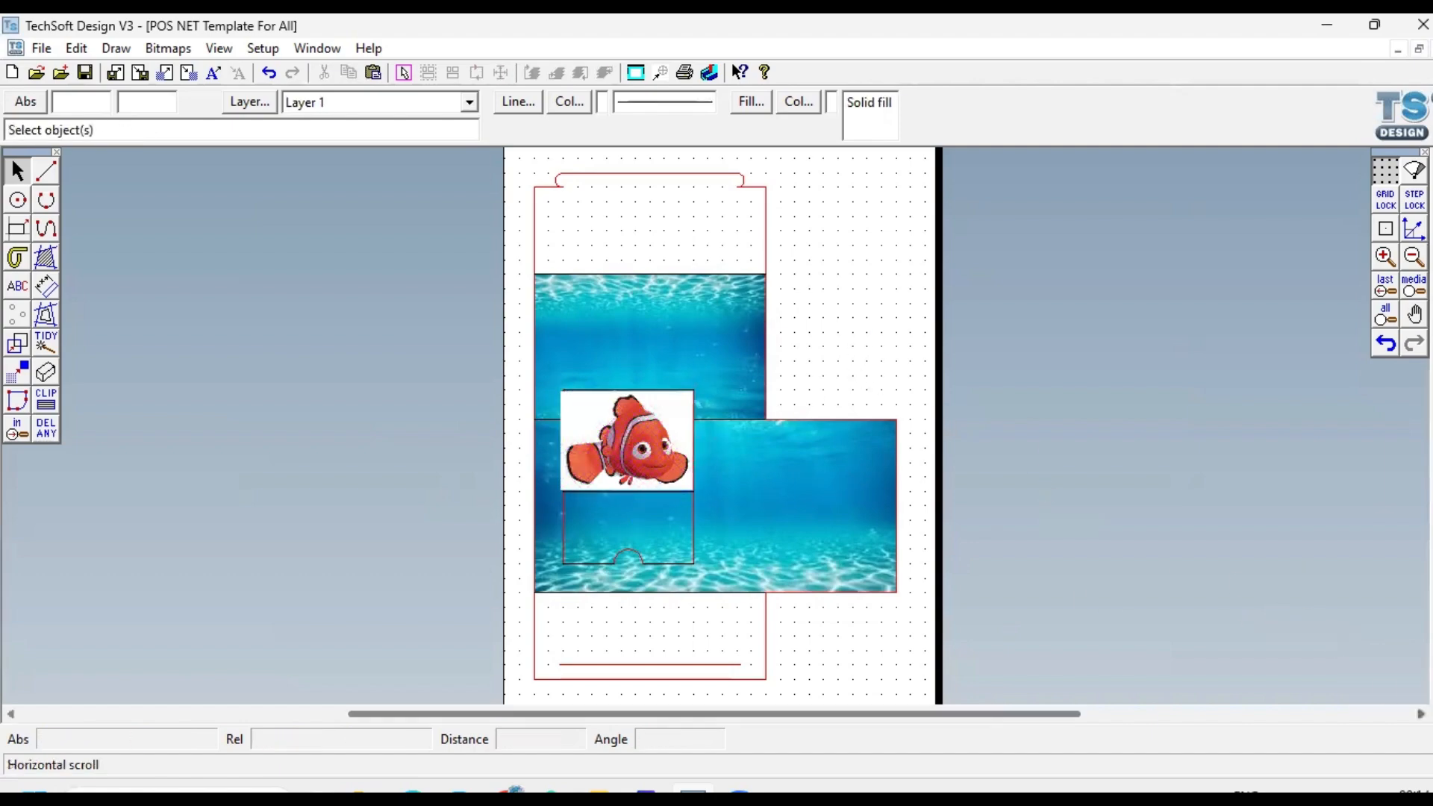
{"action": "left_click", "coordinate": [637, 446]}
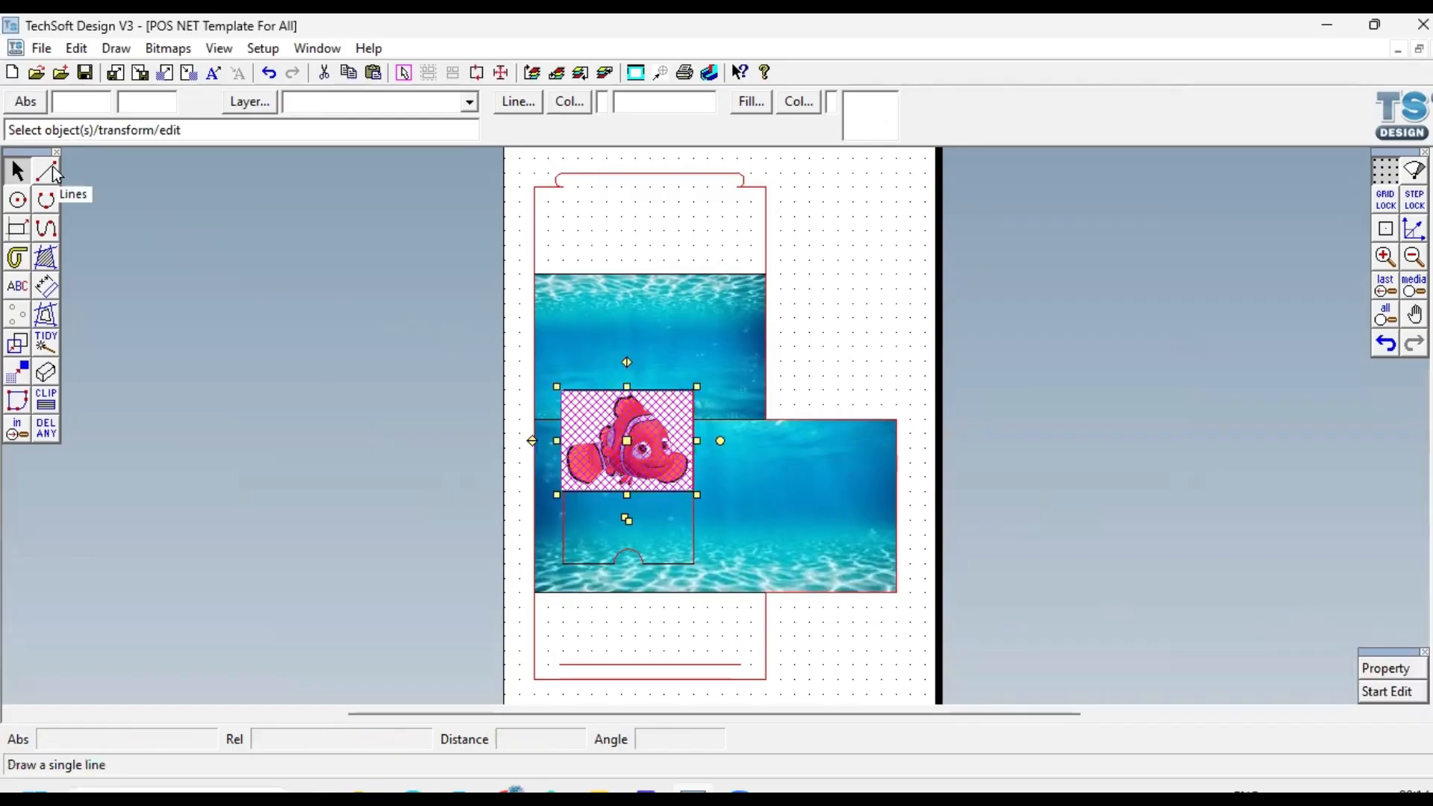
{"action": "left_click", "coordinate": [1387, 669]}
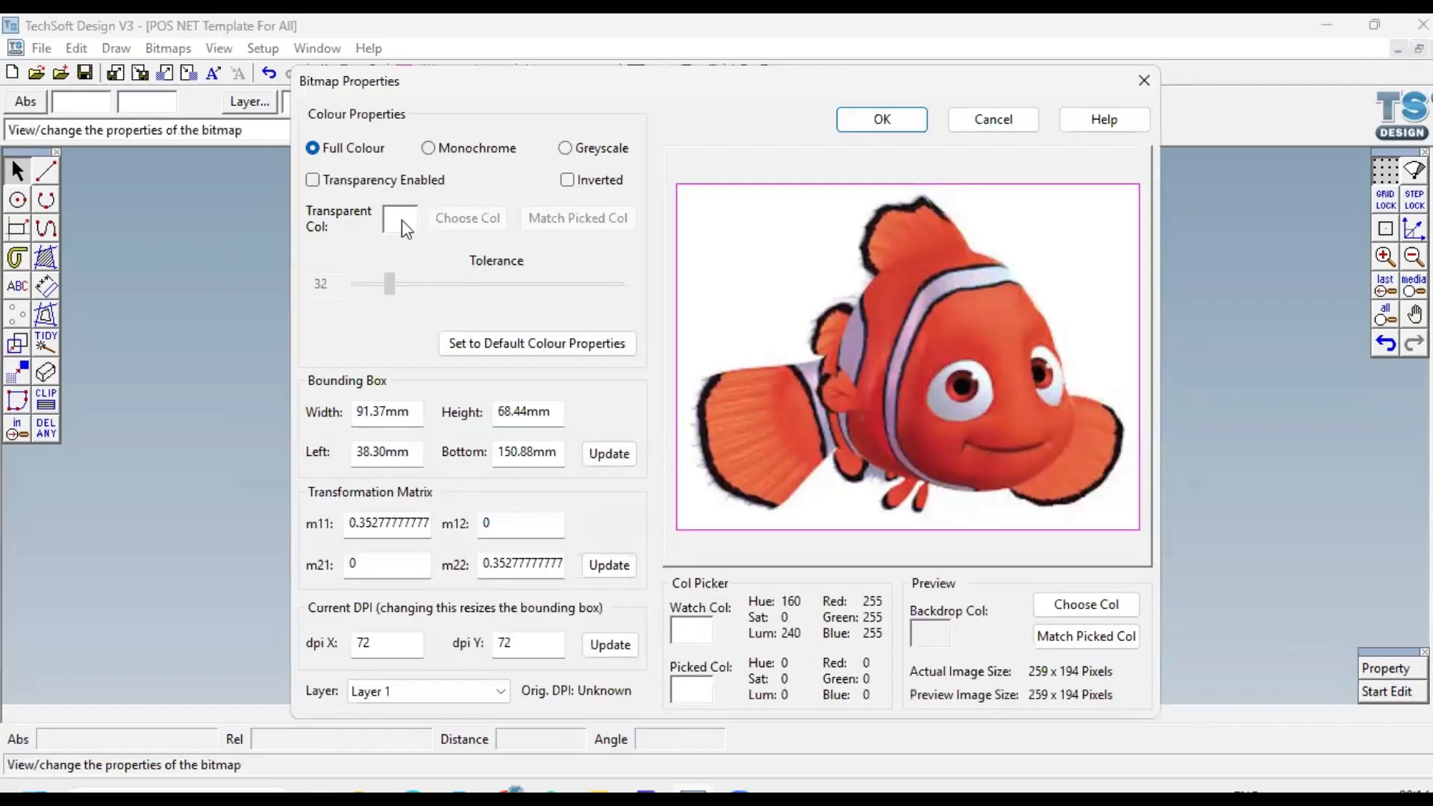
{"action": "left_click", "coordinate": [313, 181]}
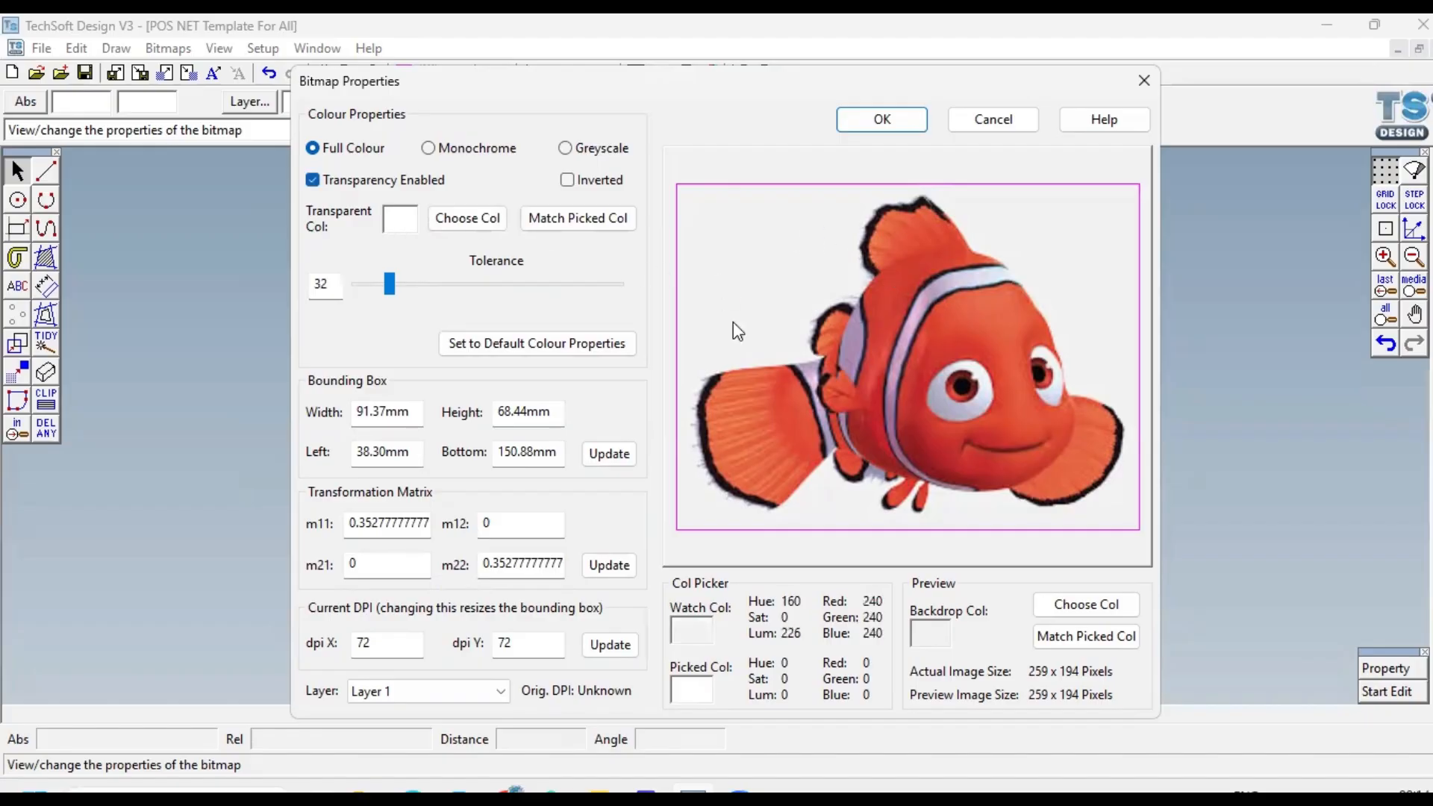
{"action": "left_click", "coordinate": [313, 181]}
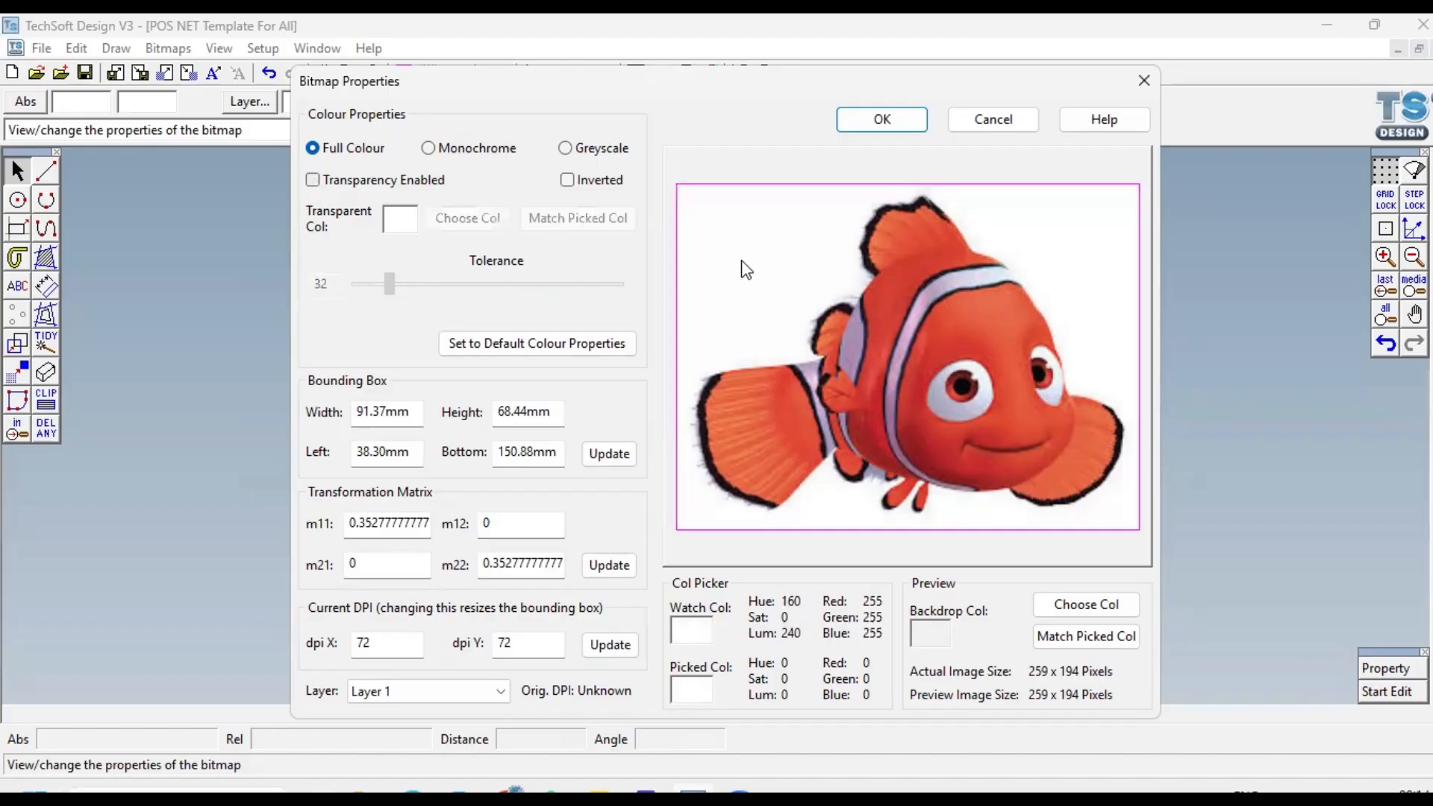
{"action": "left_click", "coordinate": [312, 180]}
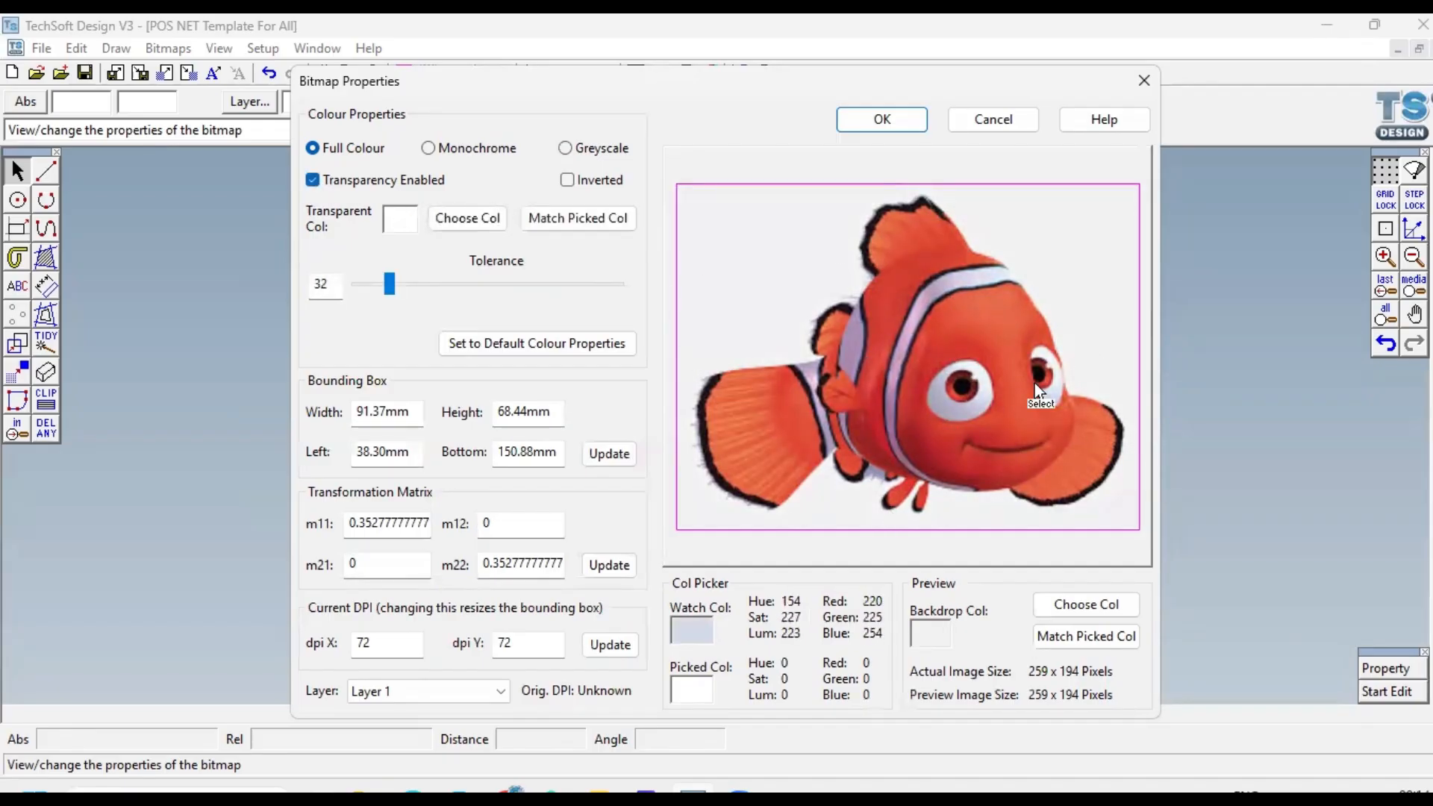
{"action": "left_click", "coordinate": [893, 119]}
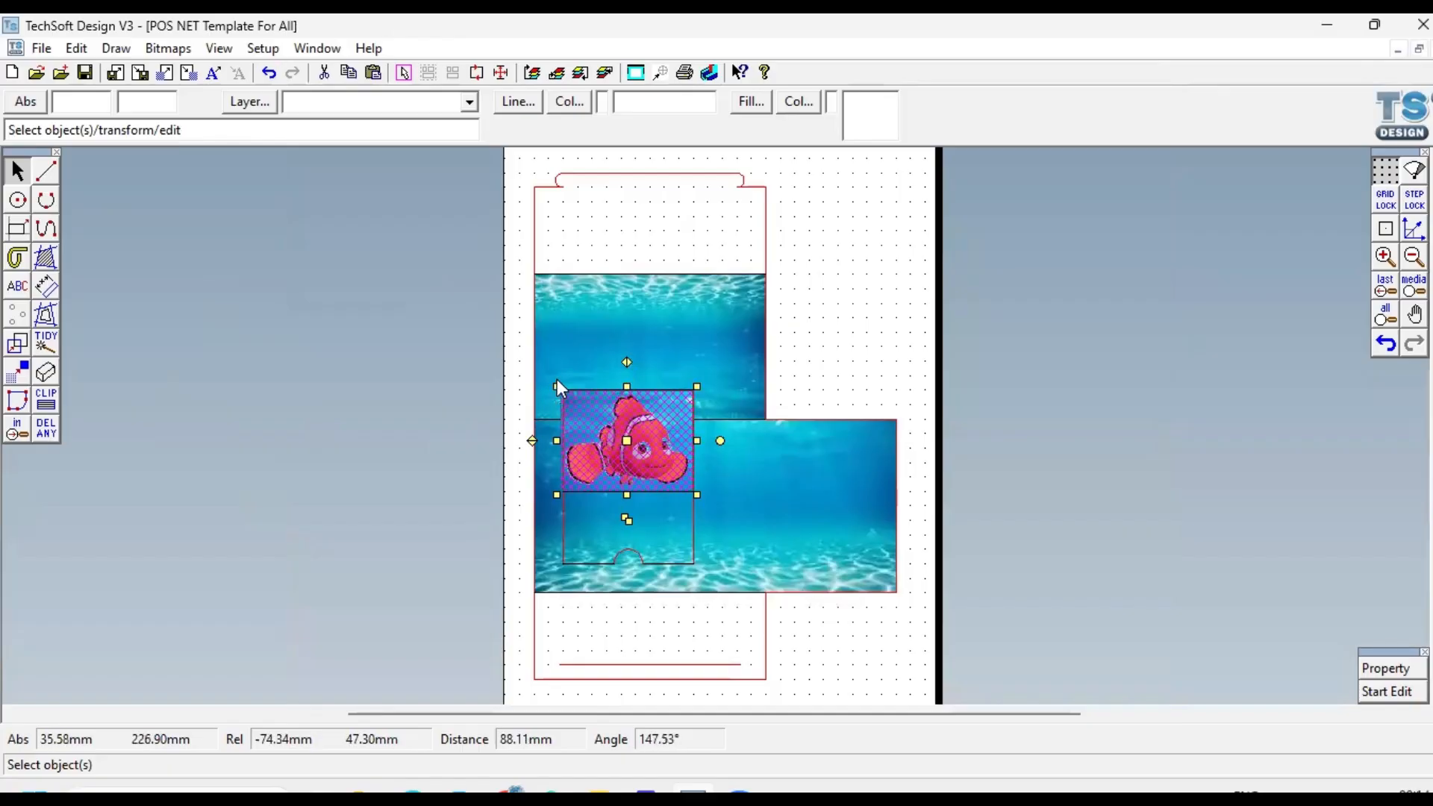
{"action": "left_click", "coordinate": [427, 399]}
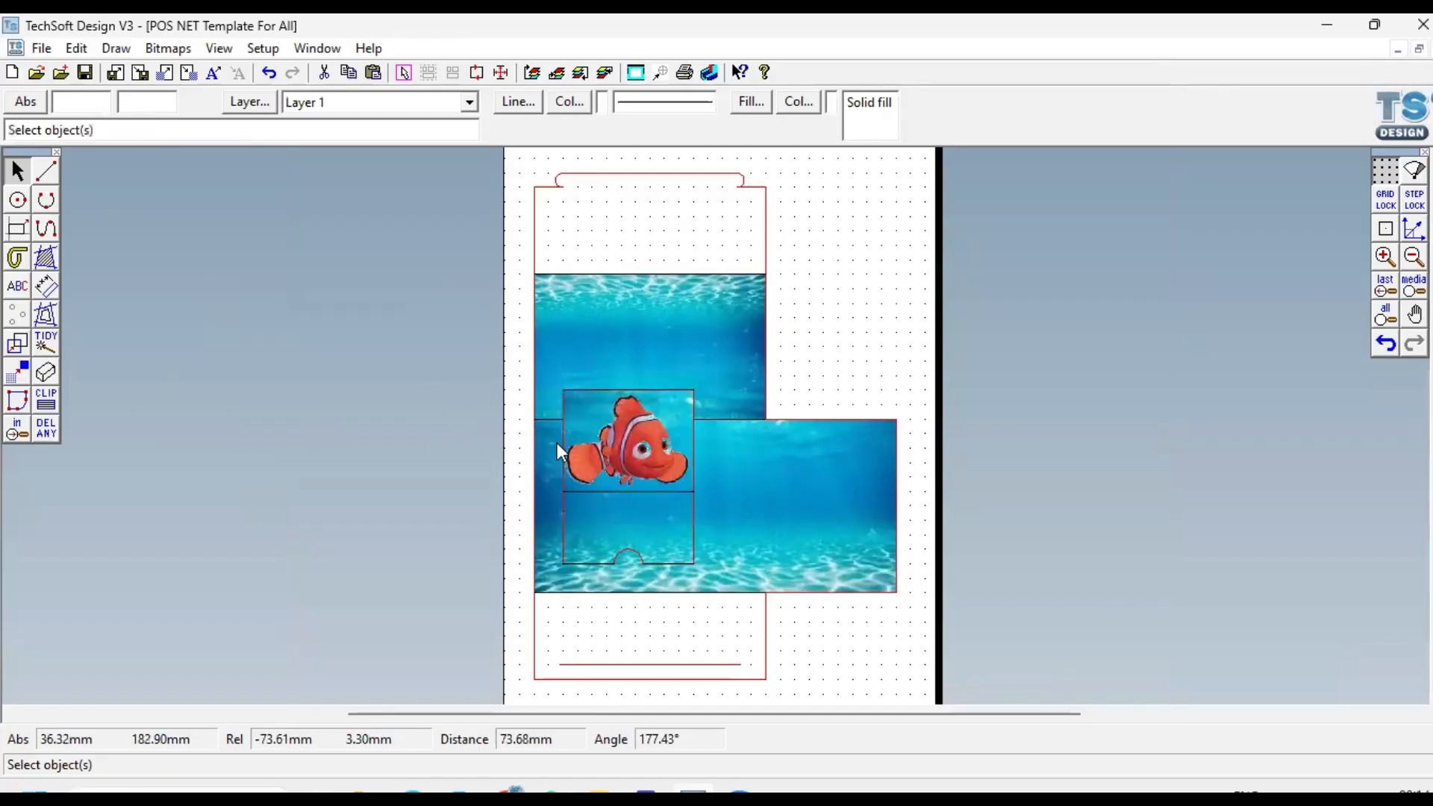
Step: Set up the circle tool with a white line colour and a solid white fill for patching Nemo's eyes
{"action": "scroll", "coordinate": [635, 439], "scroll_direction": "up", "scroll_amount": 4}
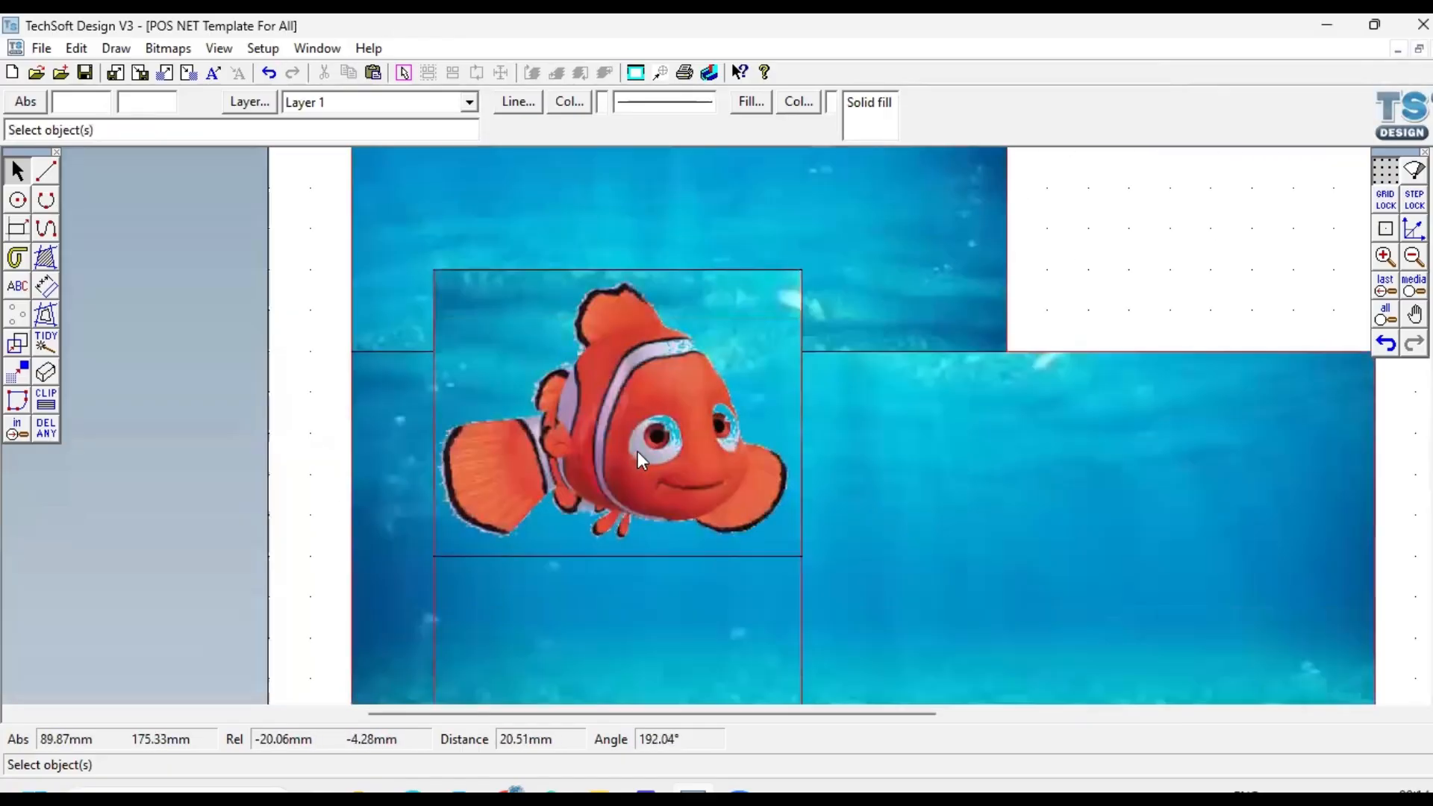
{"action": "scroll", "coordinate": [703, 435], "scroll_direction": "up", "scroll_amount": 4}
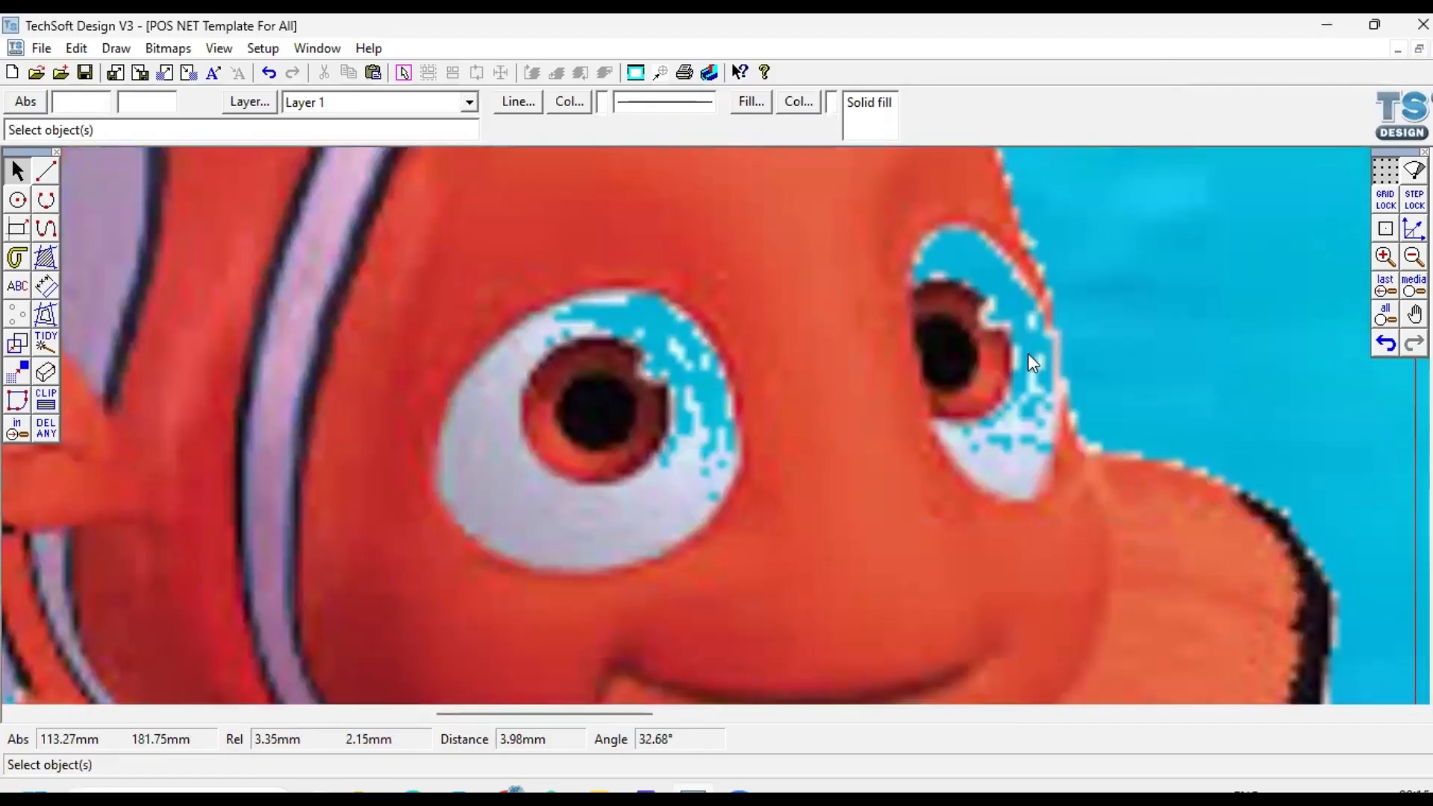
{"action": "left_click", "coordinate": [18, 202]}
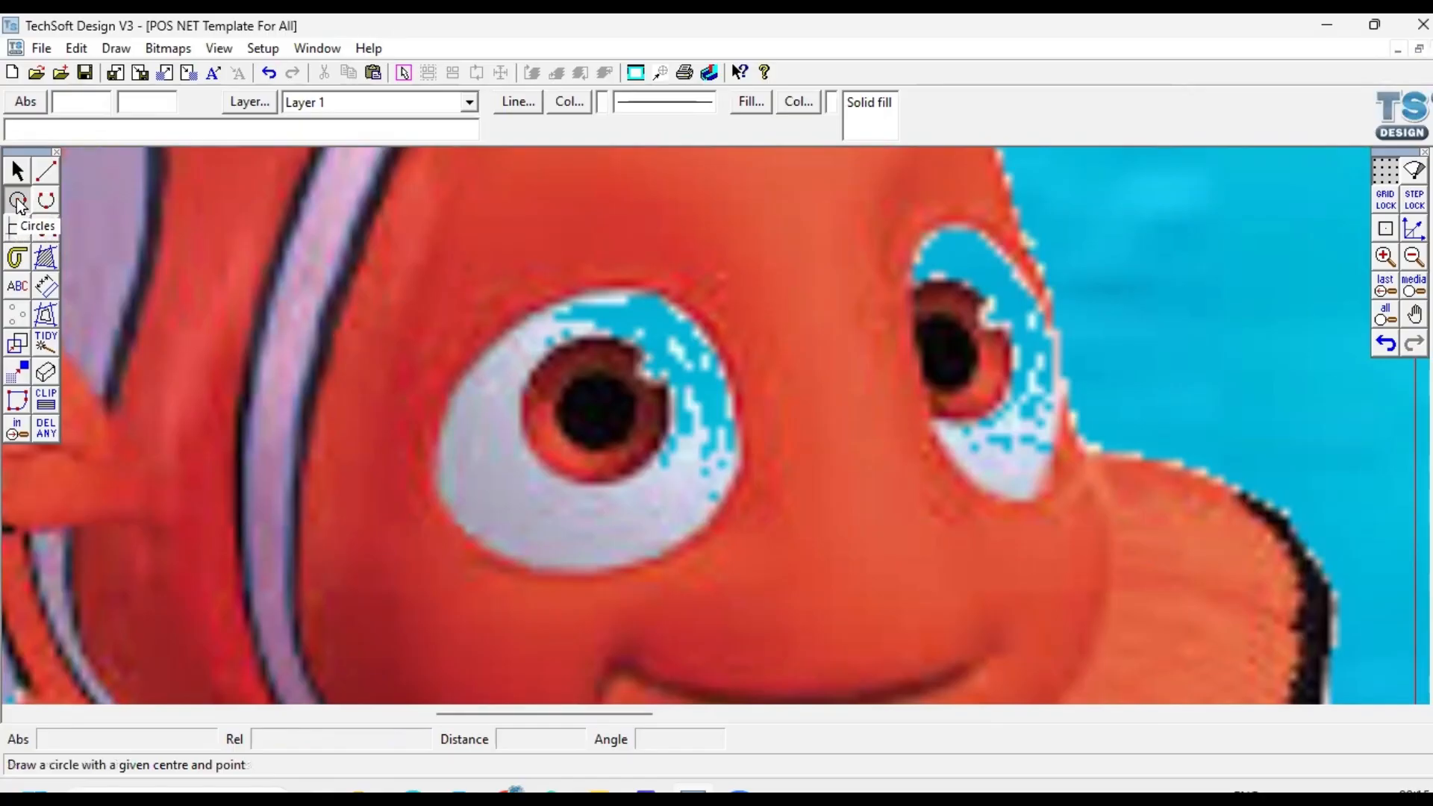
{"action": "left_click", "coordinate": [565, 106]}
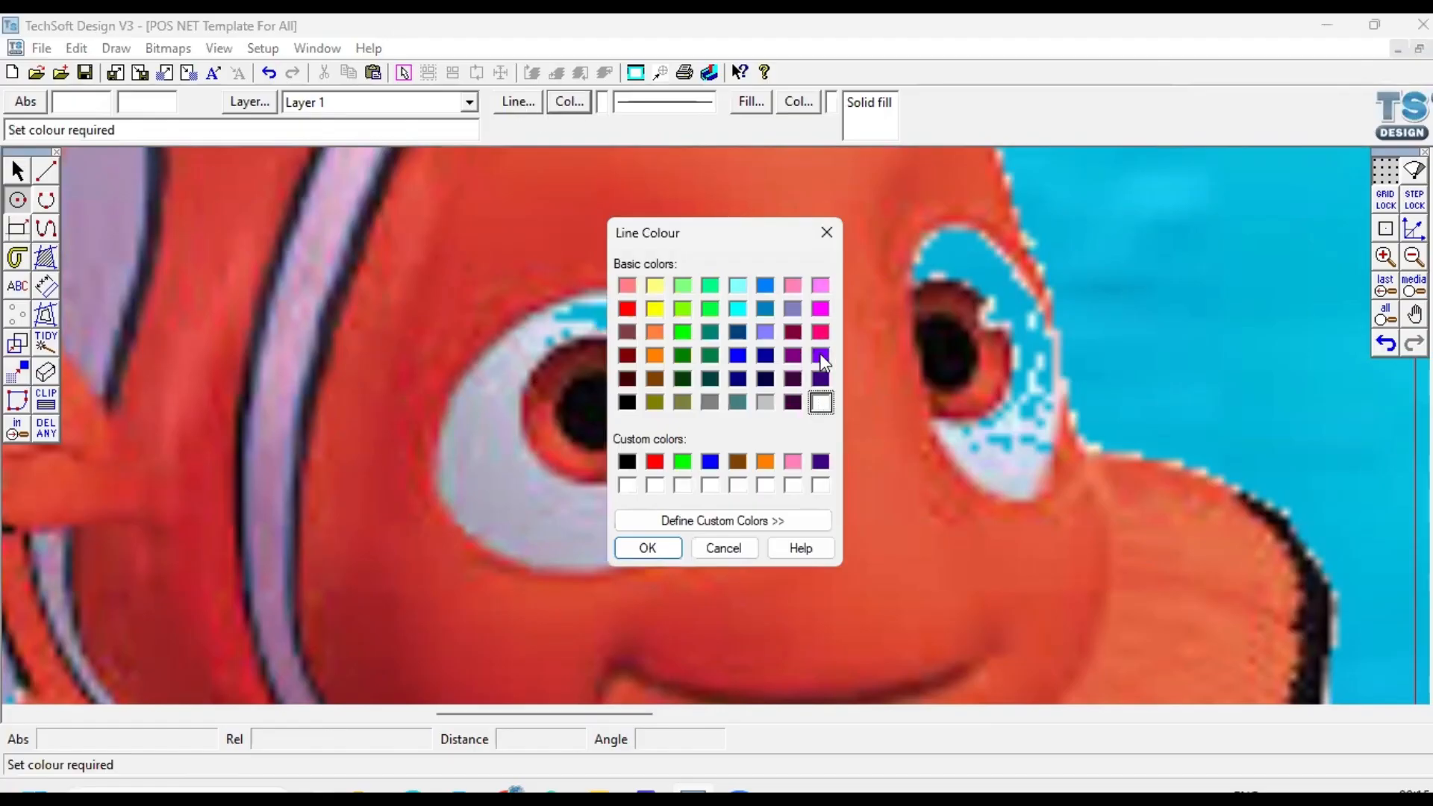
{"action": "left_click", "coordinate": [648, 548]}
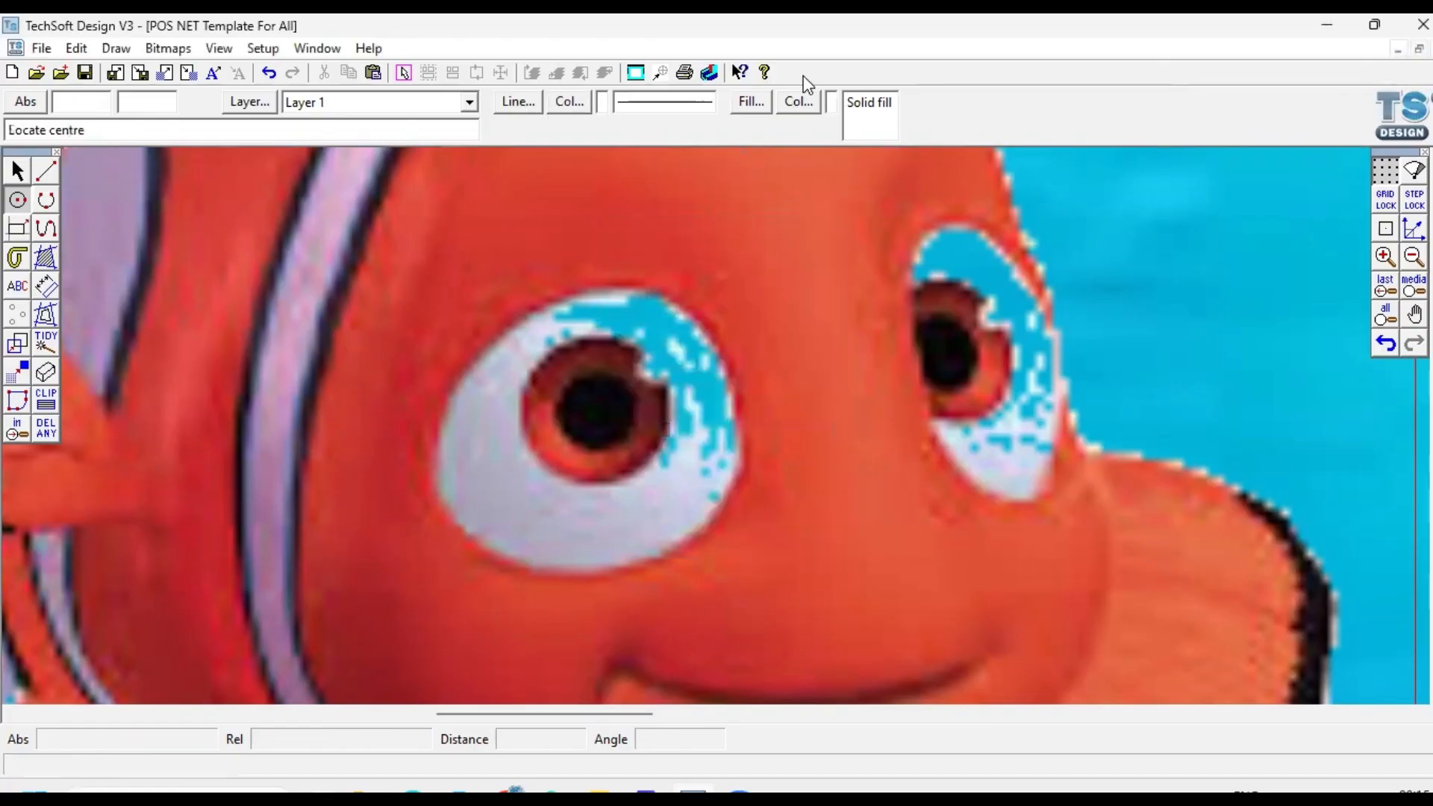
{"action": "left_click", "coordinate": [756, 102]}
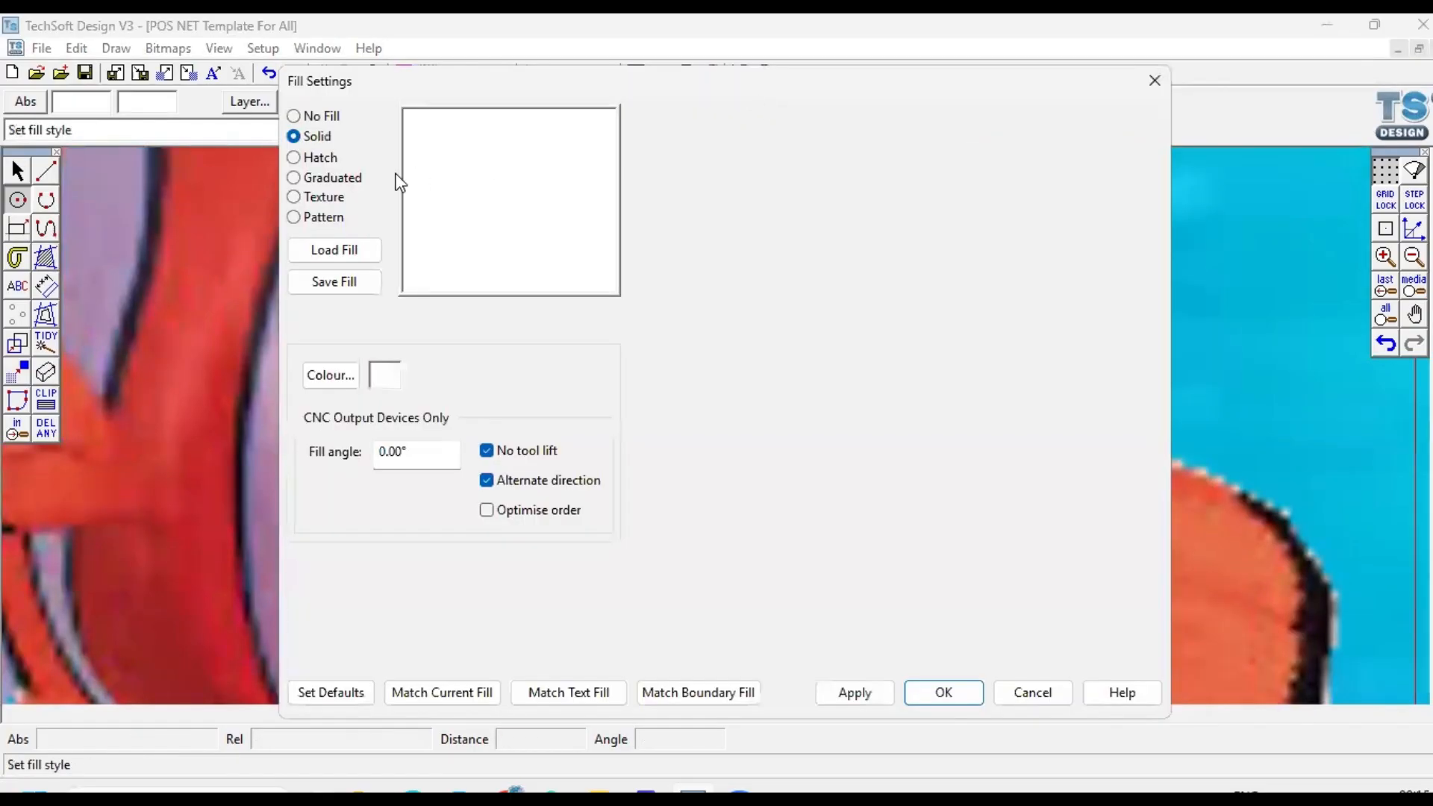
{"action": "left_click", "coordinate": [329, 119]}
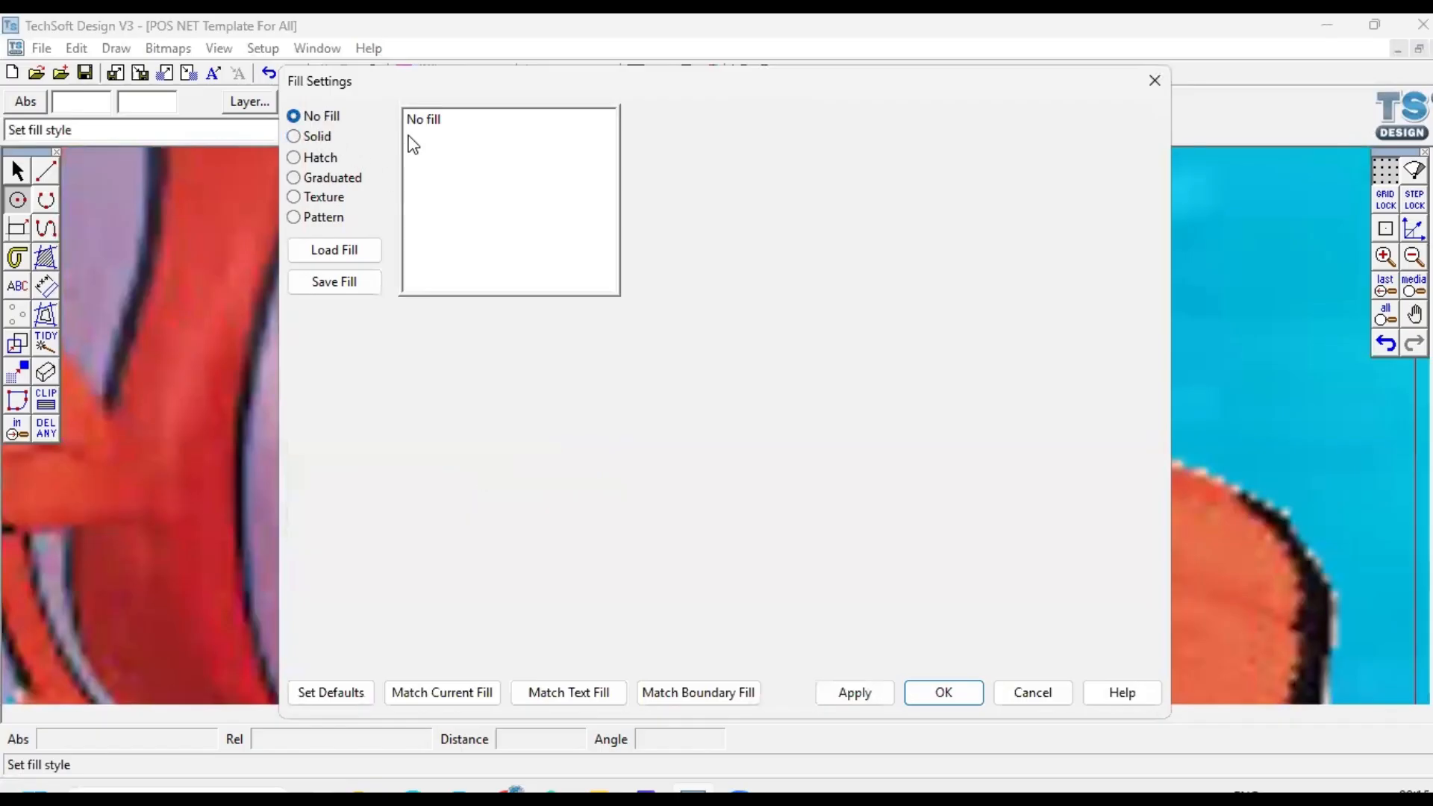
{"action": "left_click", "coordinate": [334, 133]}
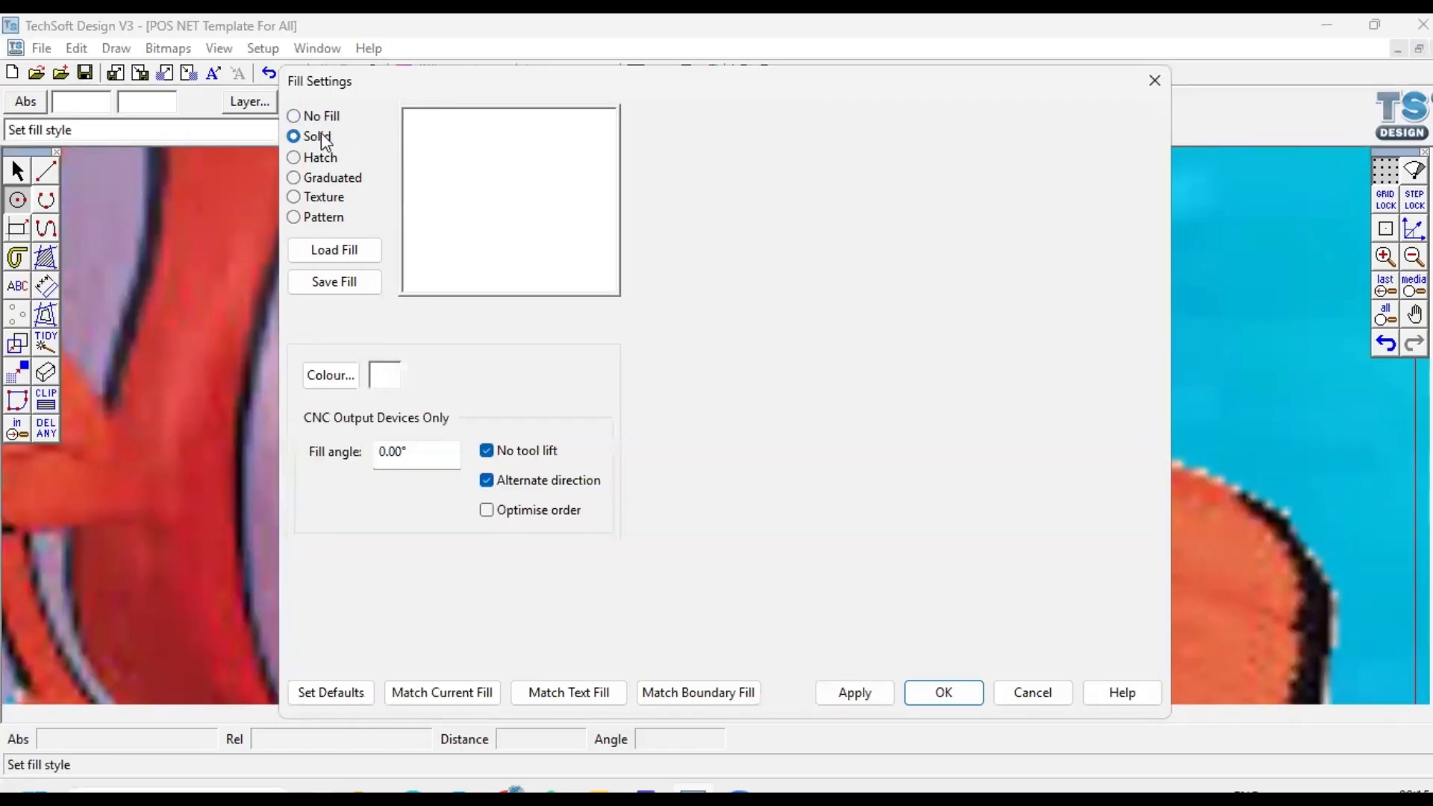
{"action": "left_click", "coordinate": [331, 375]}
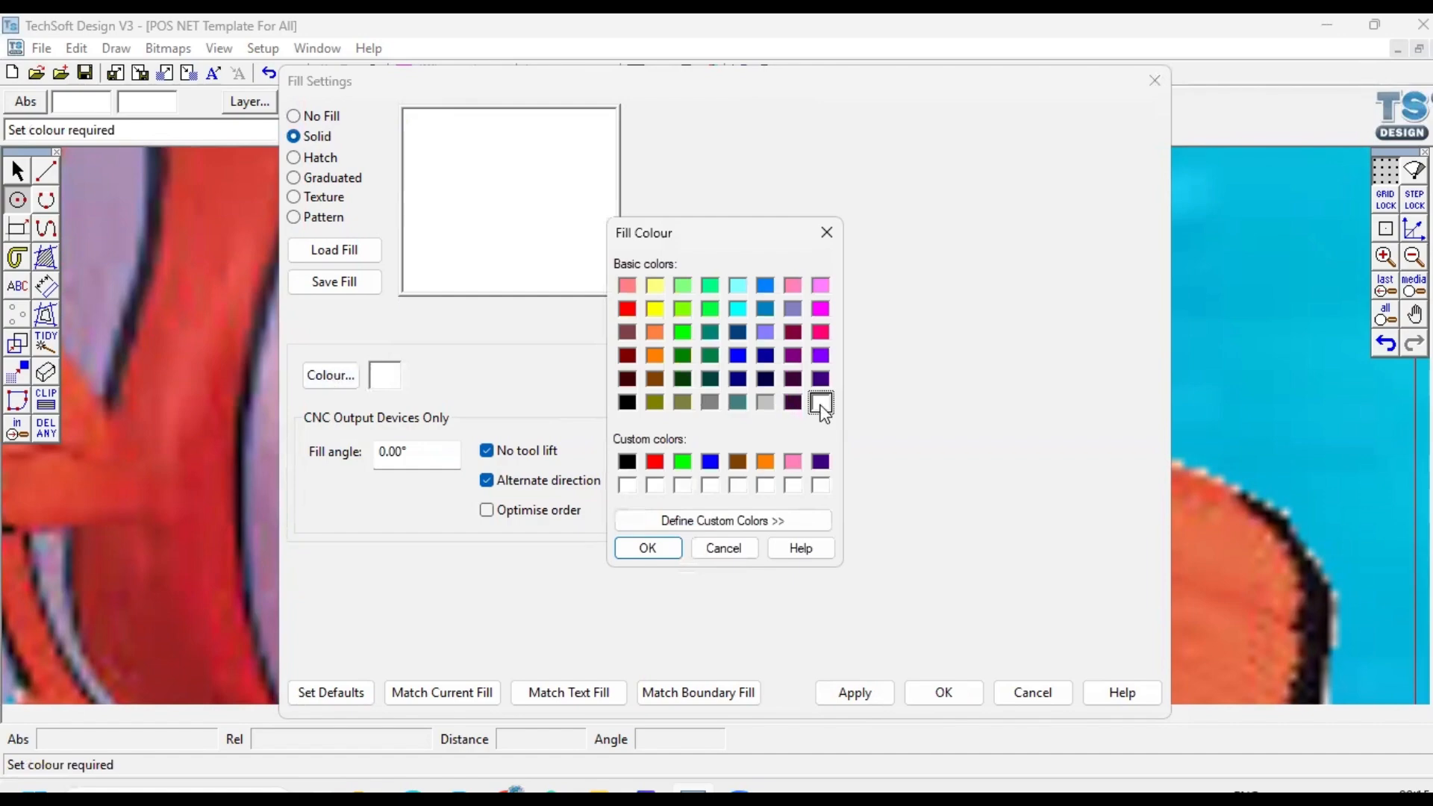
{"action": "left_click", "coordinate": [649, 550]}
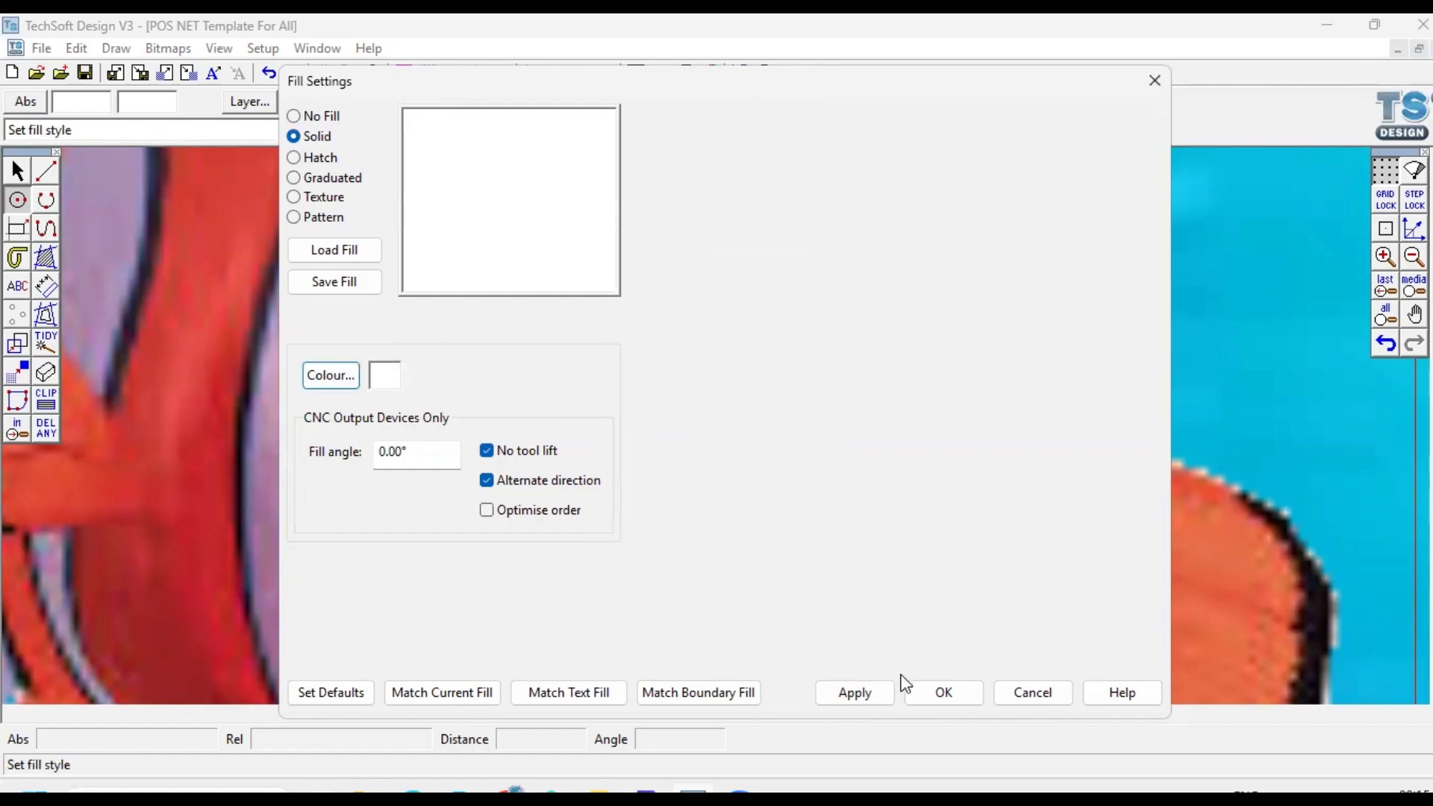
{"action": "left_click", "coordinate": [935, 692]}
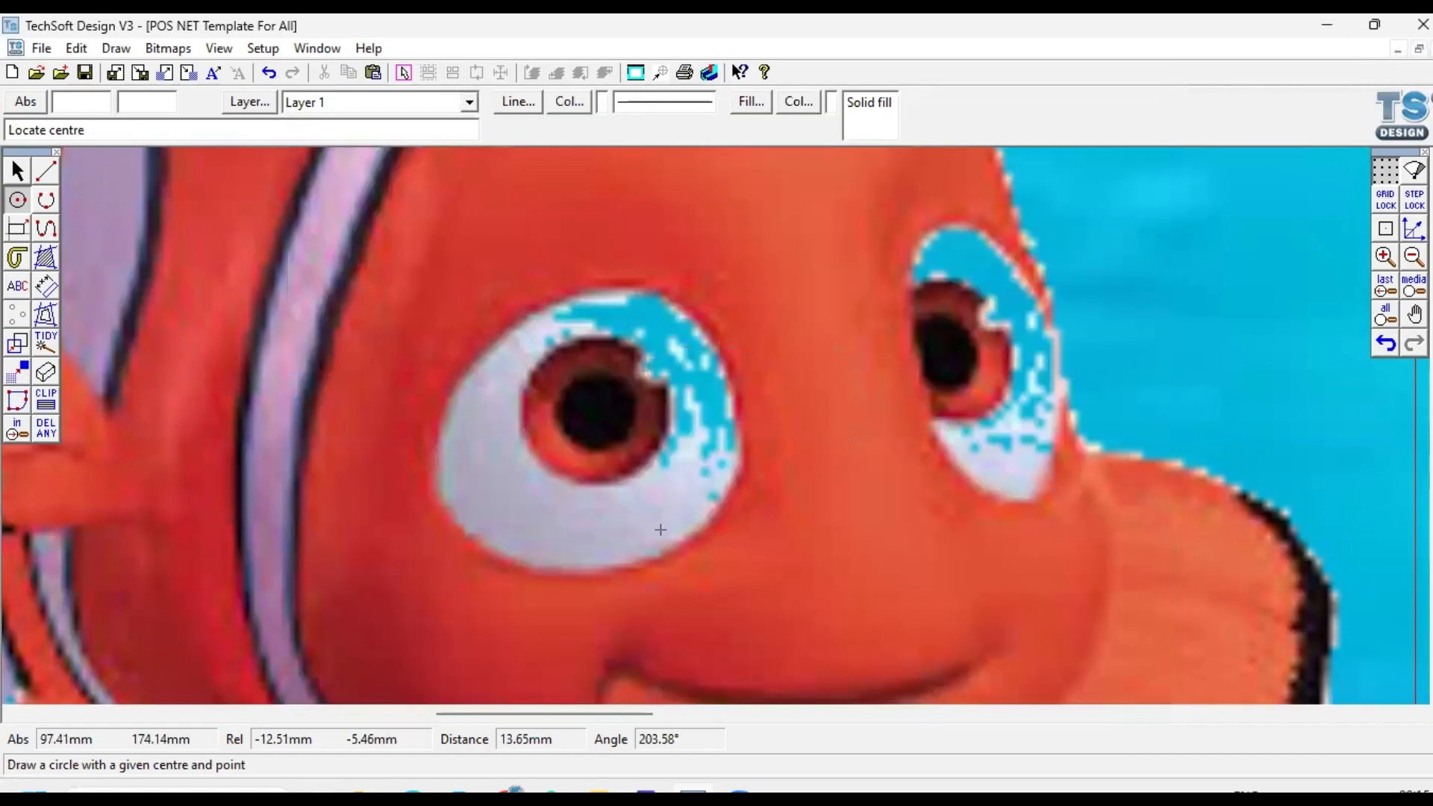
Step: Draw two white circles of about 7 mm radius, one covering each of Nemo's eyes
{"action": "left_click", "coordinate": [604, 400]}
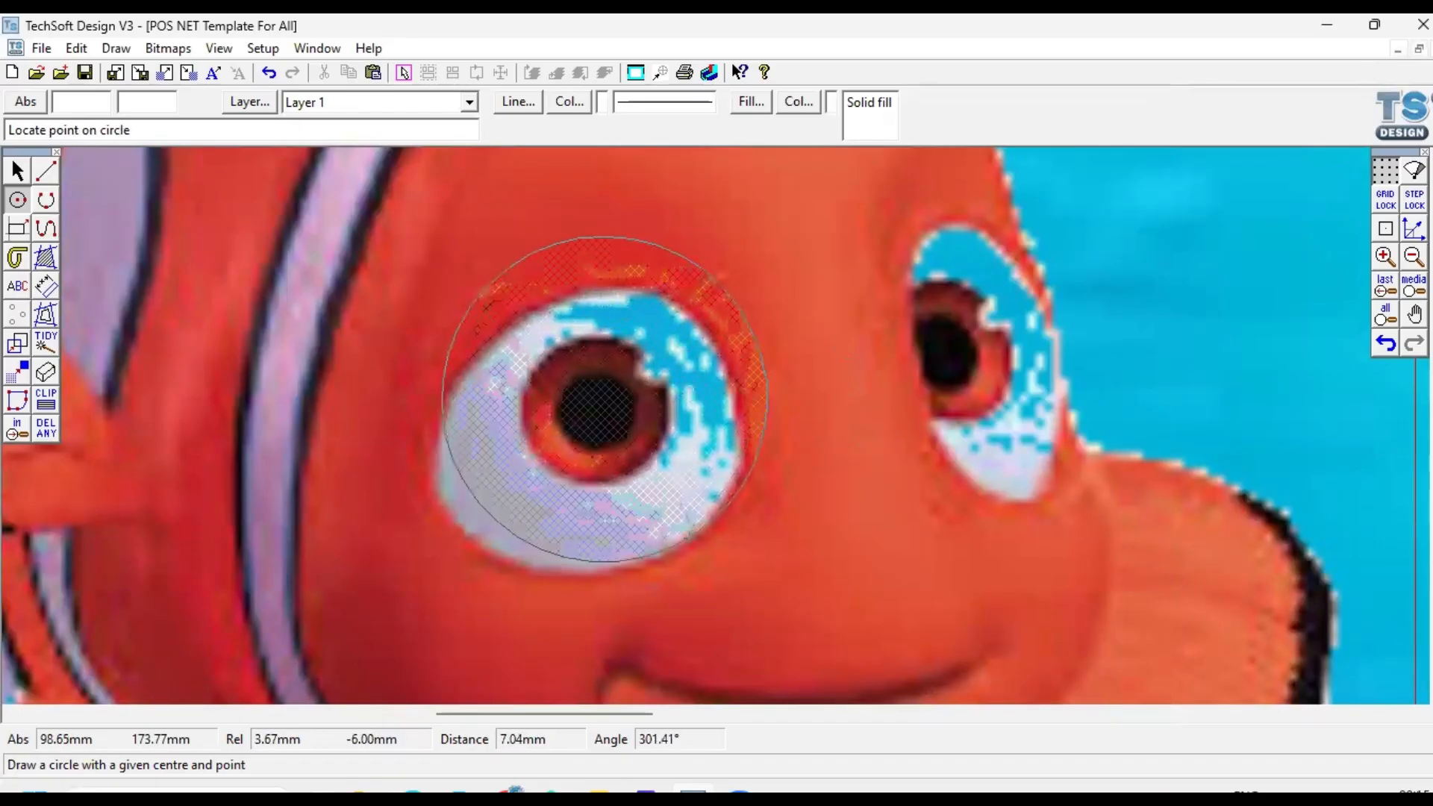
{"action": "left_click", "coordinate": [695, 534]}
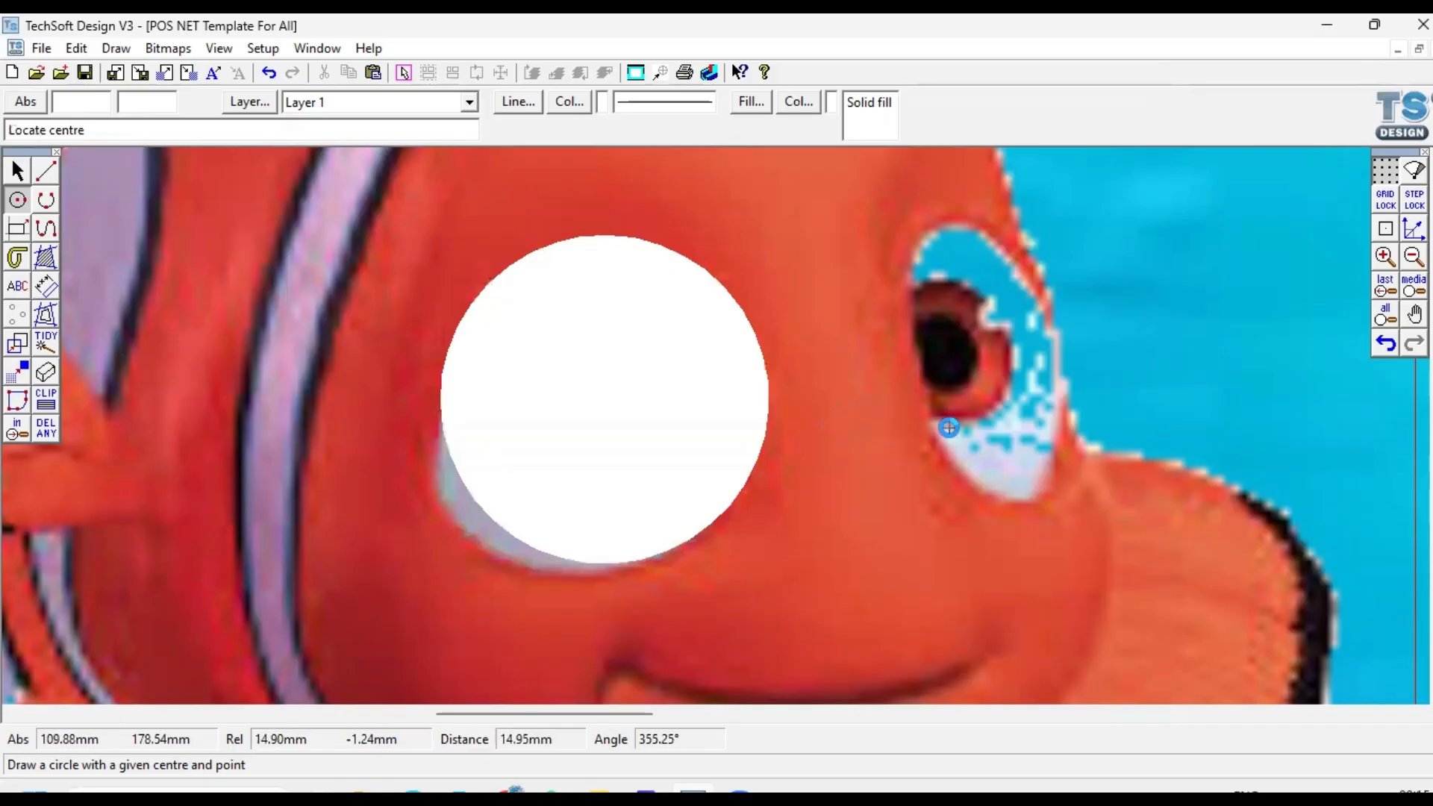
{"action": "left_click", "coordinate": [895, 370]}
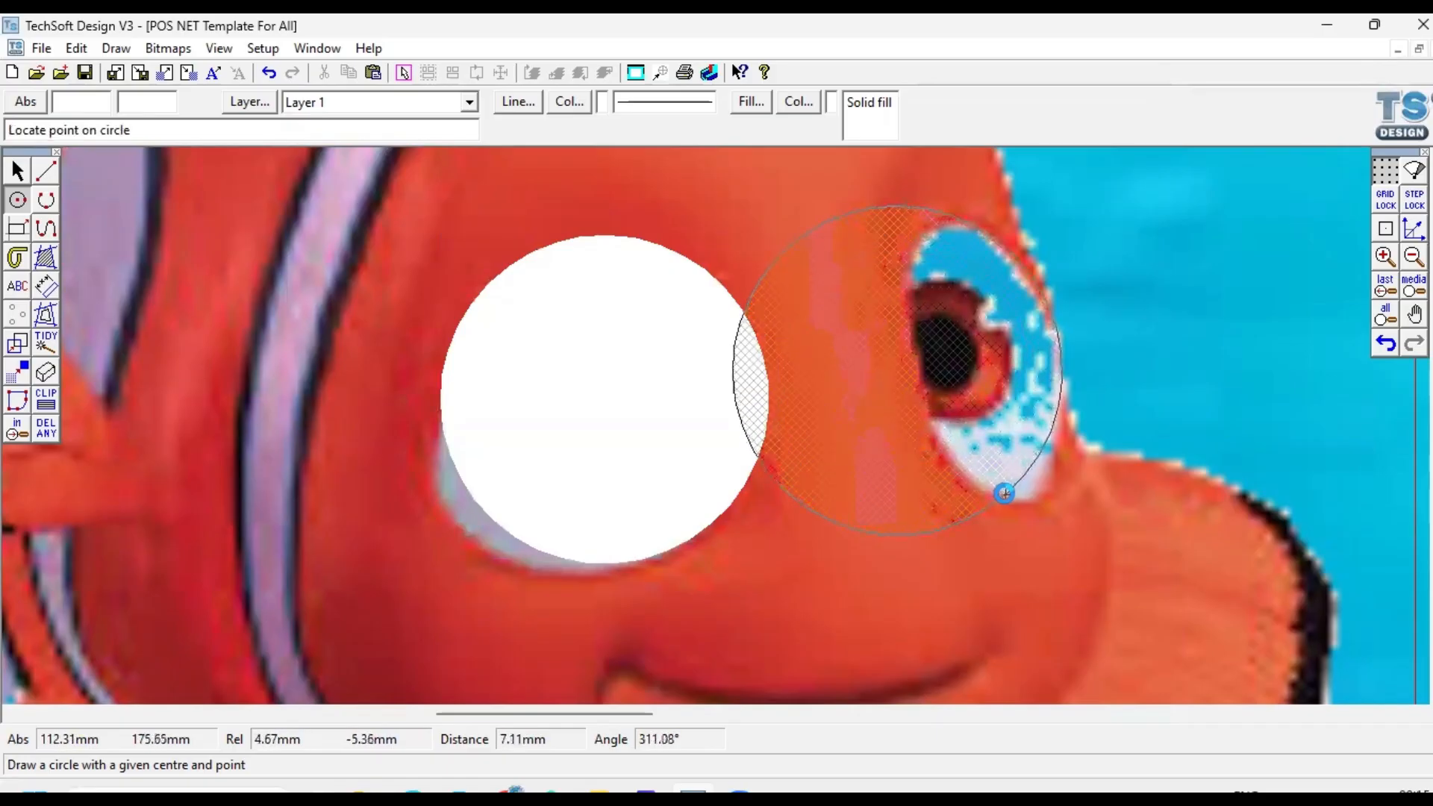
{"action": "left_click", "coordinate": [1005, 493]}
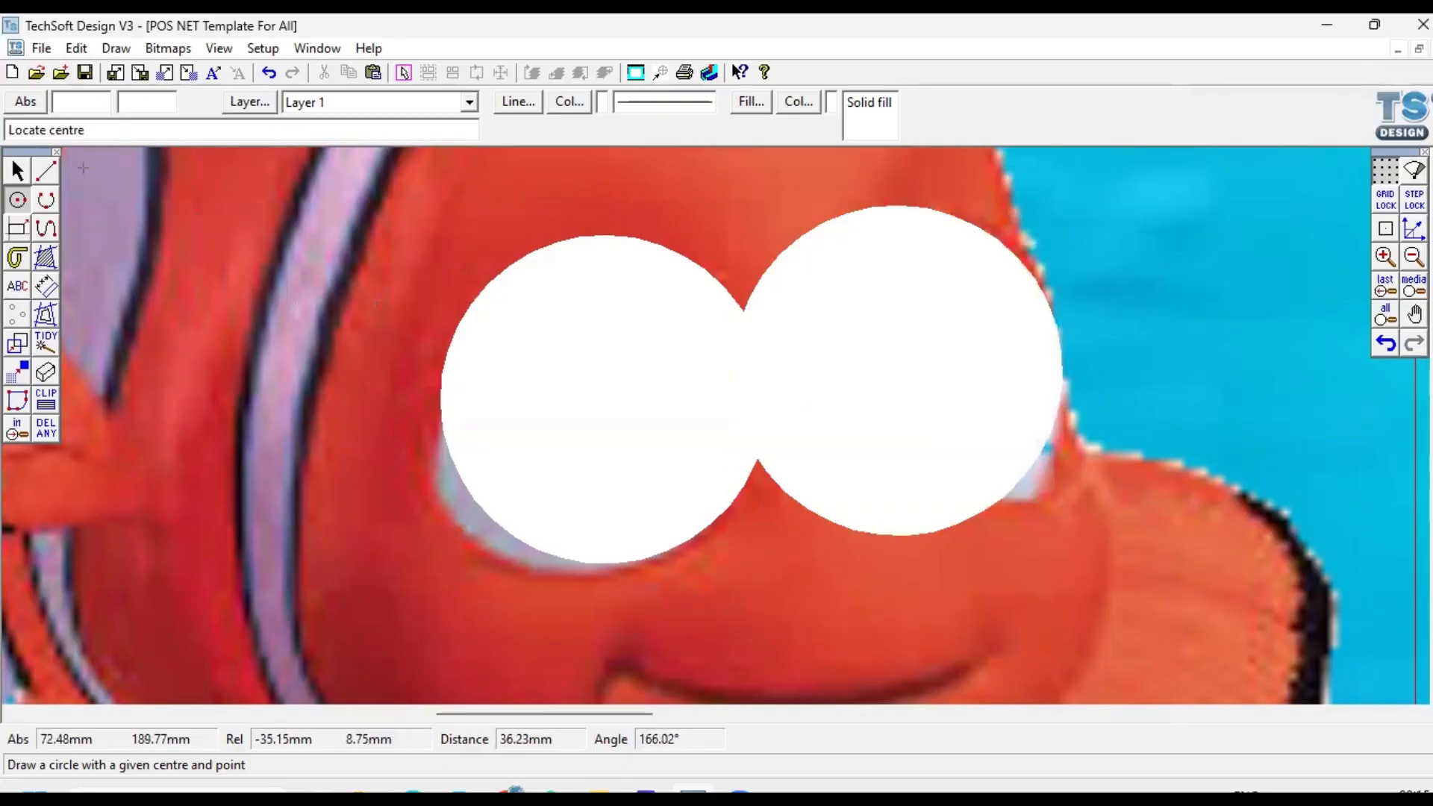
Step: Stretch the white circle over Nemo's smaller eye downward into a taller oval
{"action": "left_click", "coordinate": [17, 171]}
{"action": "left_click", "coordinate": [908, 551]}
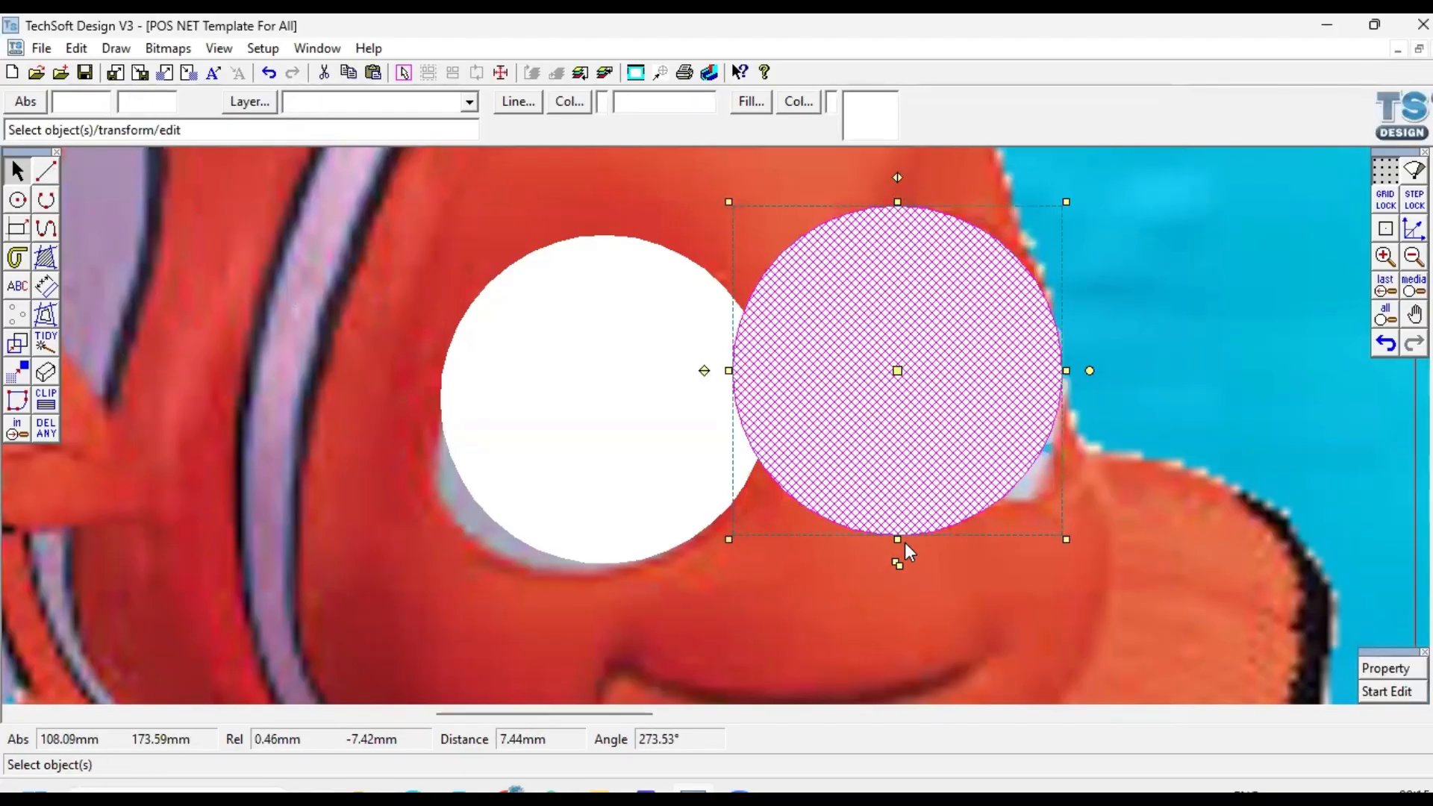
{"action": "left_click_drag", "start_coordinate": [904, 544], "coordinate": [899, 601]}
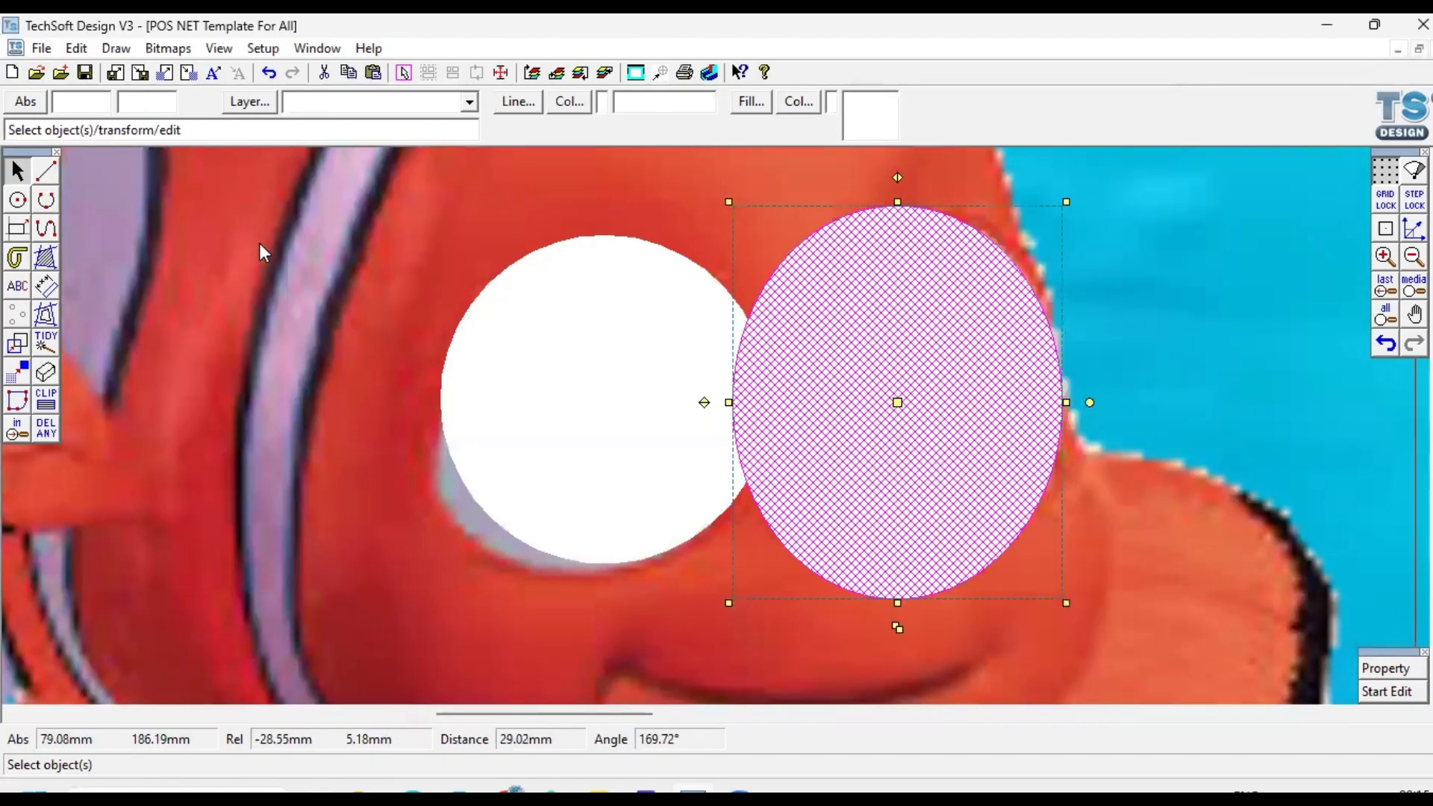
Step: Bring the Nemo image to the front so that both white eye circles lie behind it
{"action": "left_click", "coordinate": [1384, 313]}
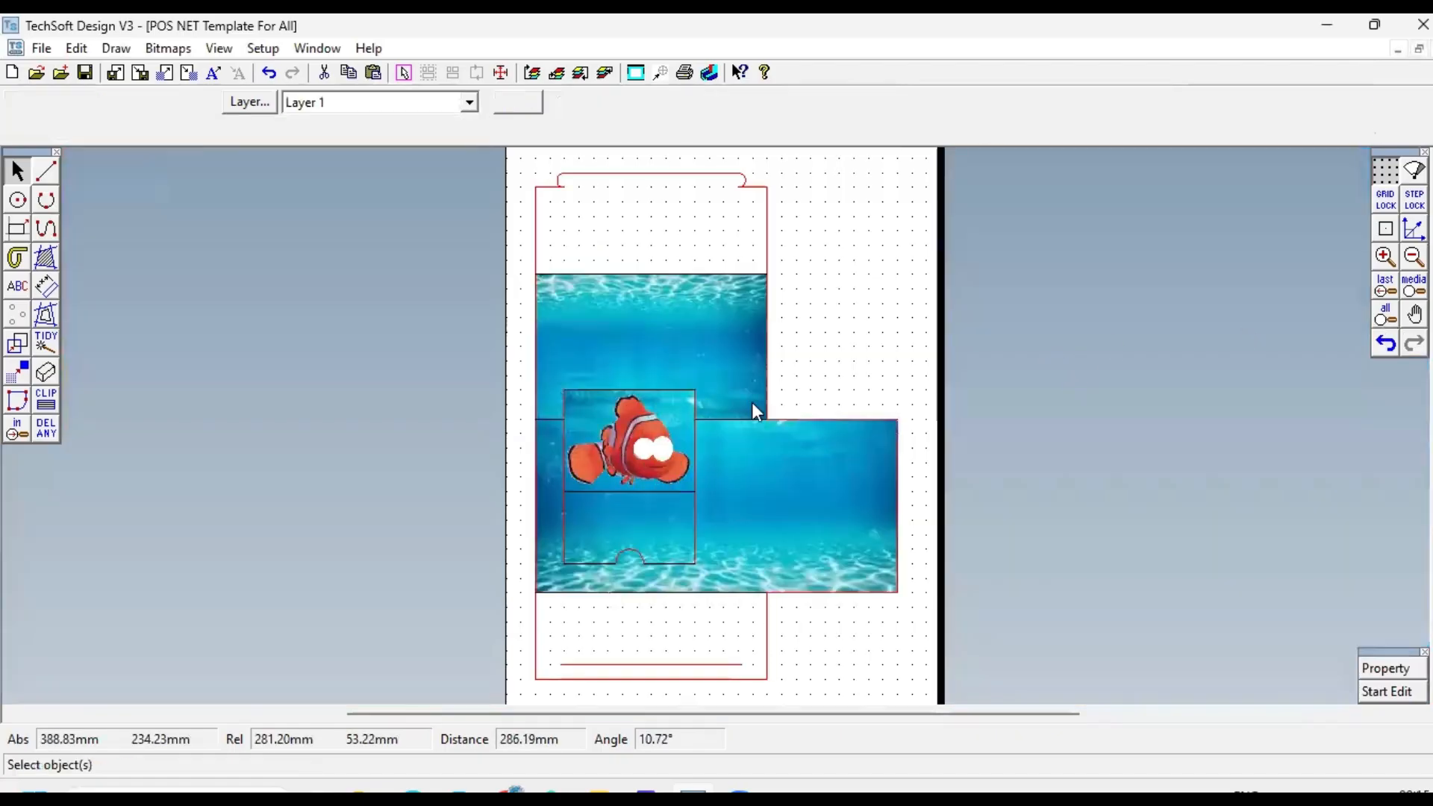
{"action": "scroll", "coordinate": [641, 437], "scroll_direction": "up", "scroll_amount": 2}
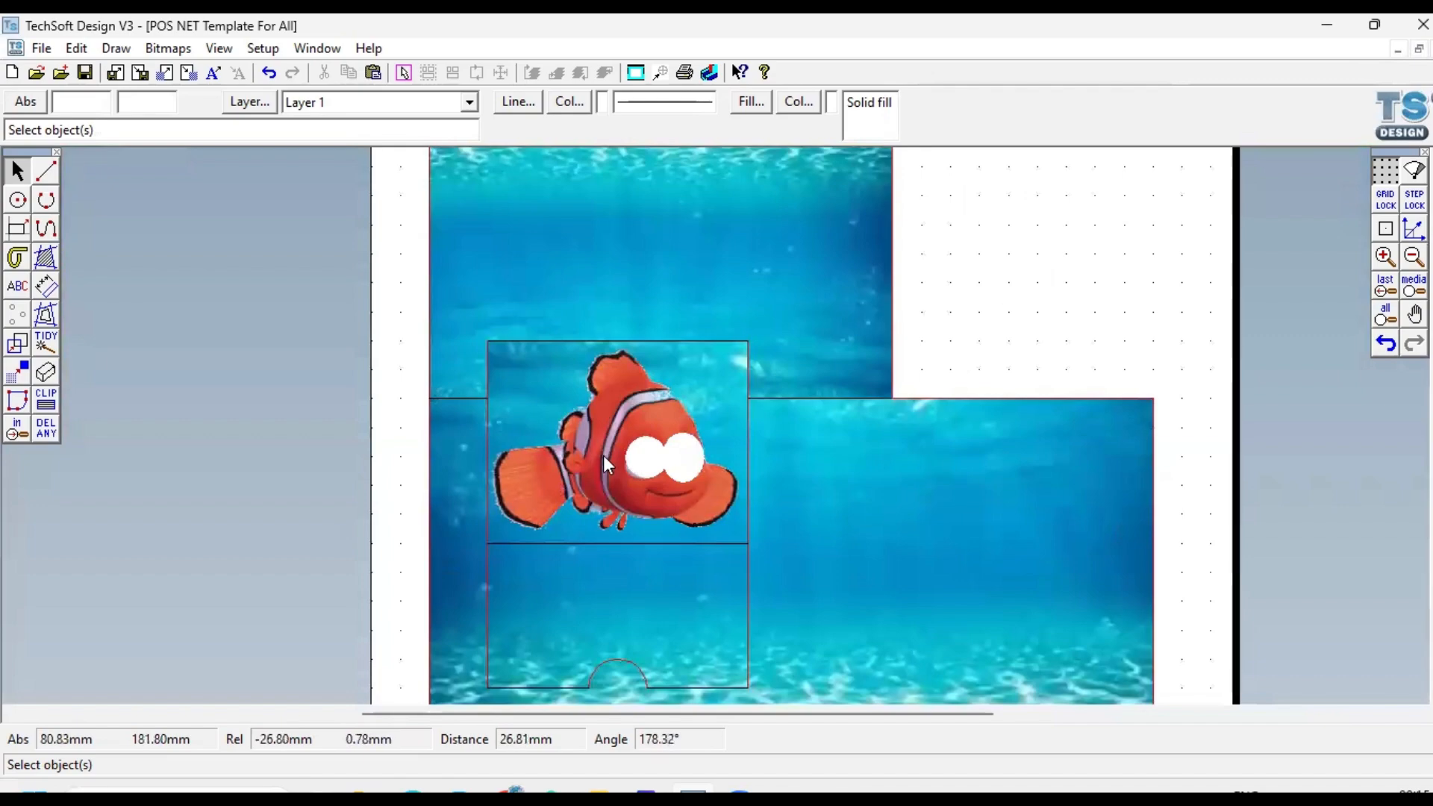
{"action": "scroll", "coordinate": [596, 472], "scroll_direction": "down", "scroll_amount": 2}
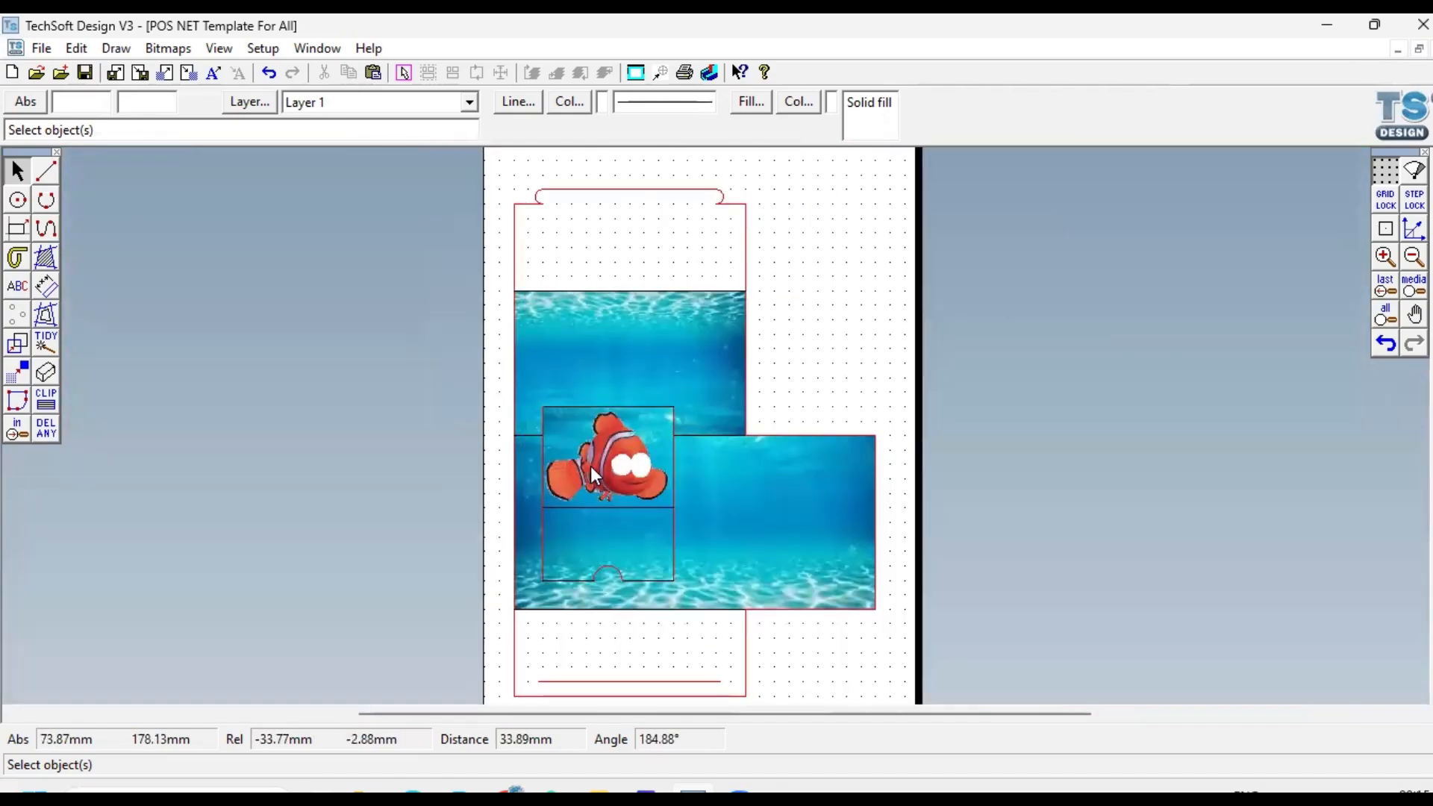
{"action": "left_click", "coordinate": [592, 470]}
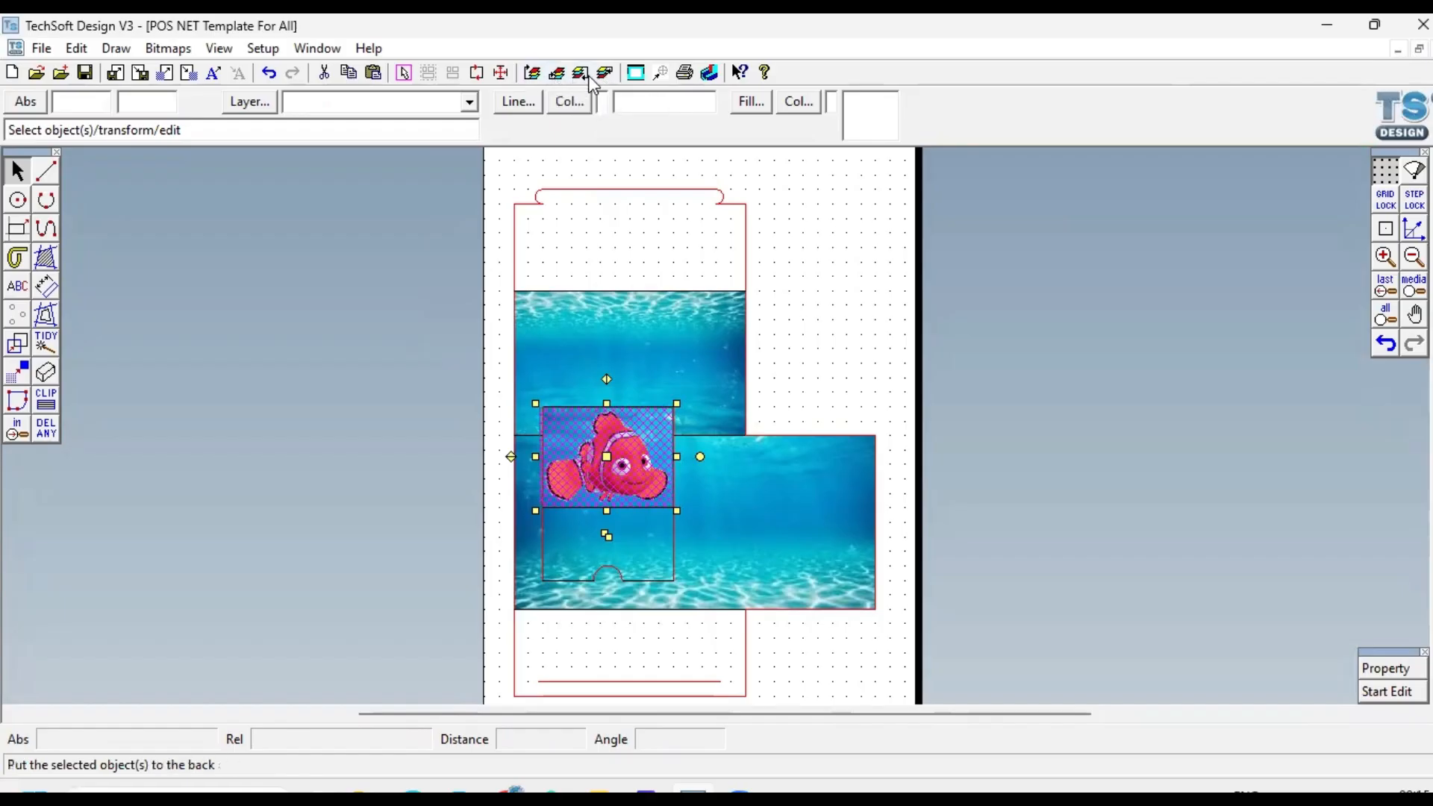
{"action": "left_click", "coordinate": [530, 73]}
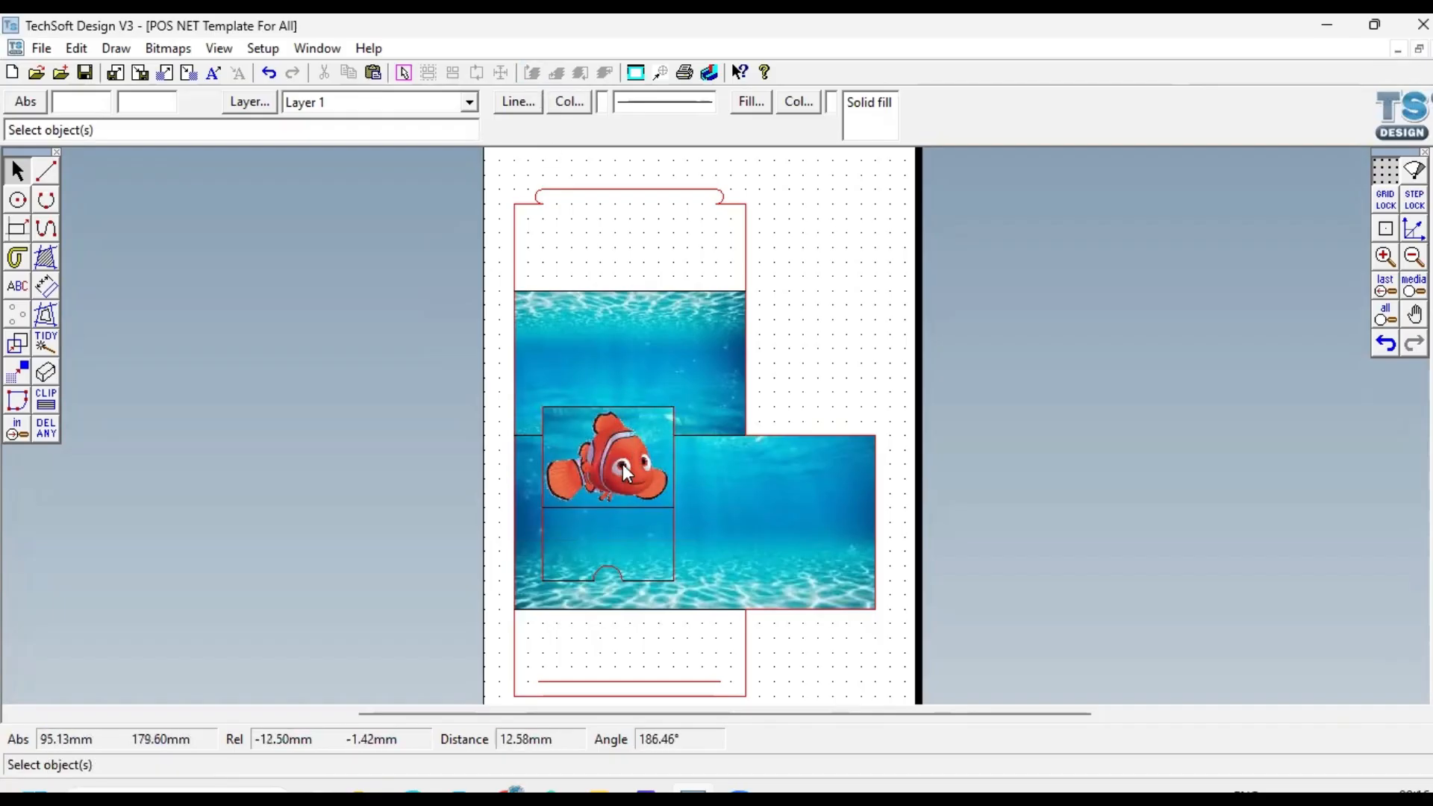
Step: Select both white eye circles together with the Nemo image
{"action": "left_click", "coordinate": [18, 428]}
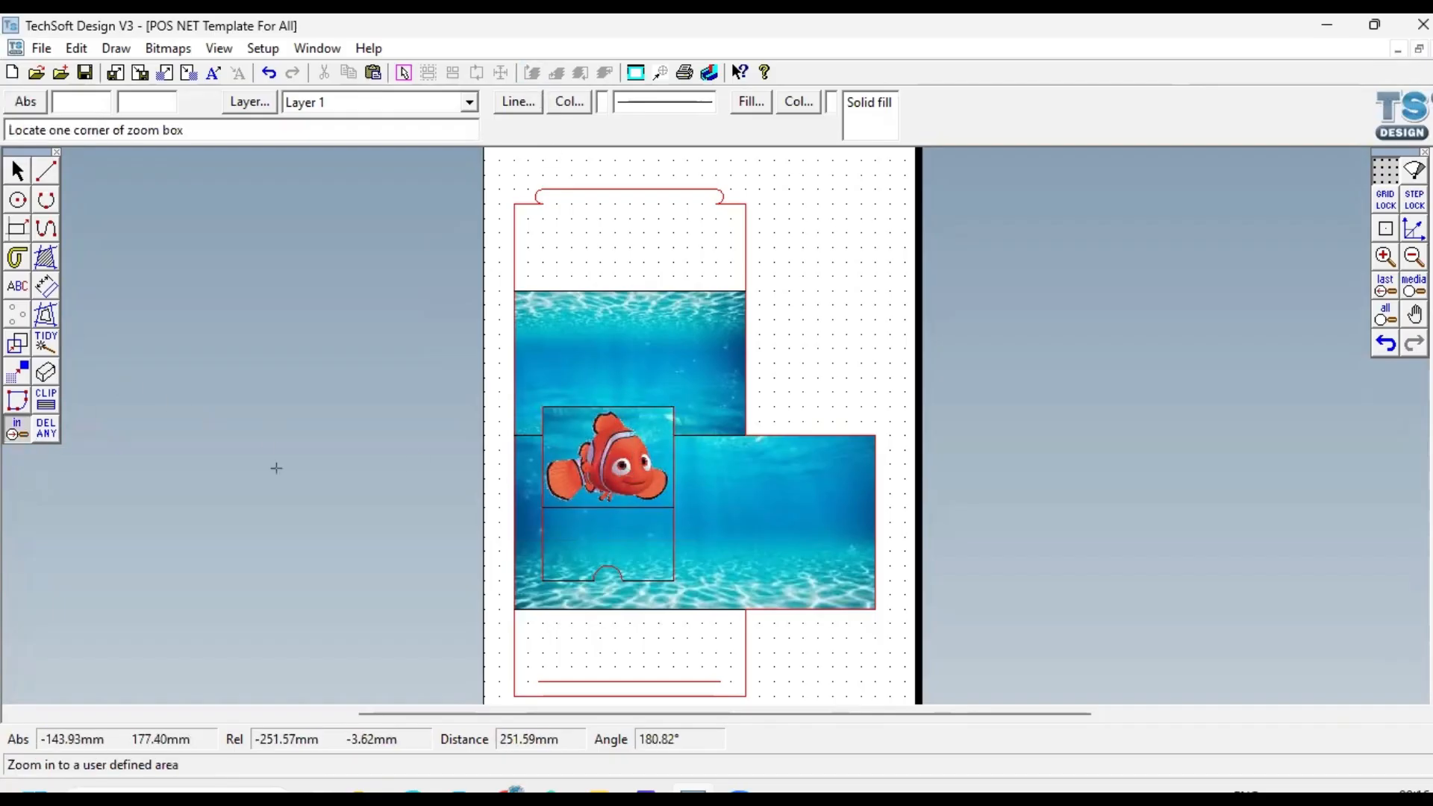
{"action": "left_click", "coordinate": [600, 434]}
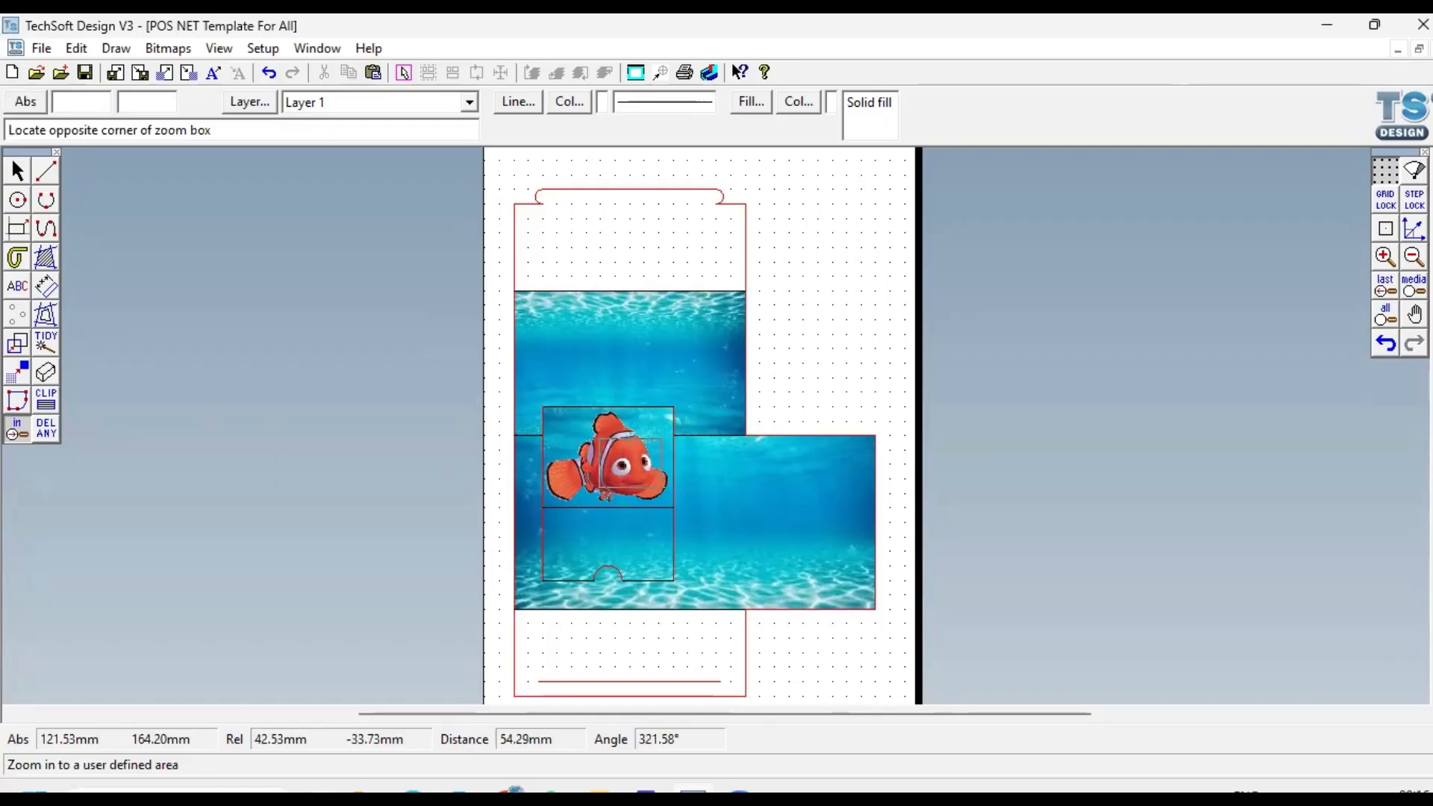
{"action": "left_click", "coordinate": [662, 484]}
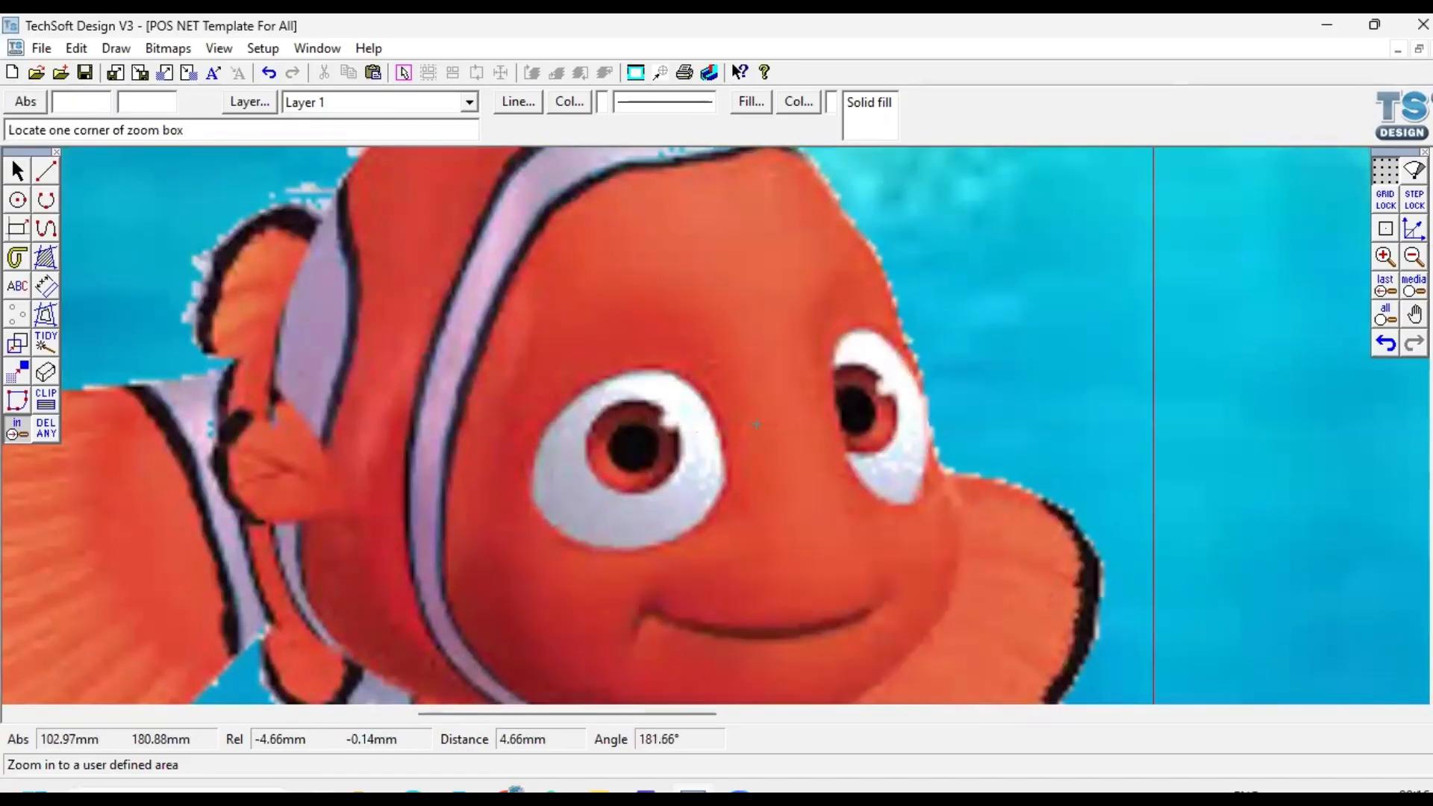
{"action": "left_click", "coordinate": [17, 171]}
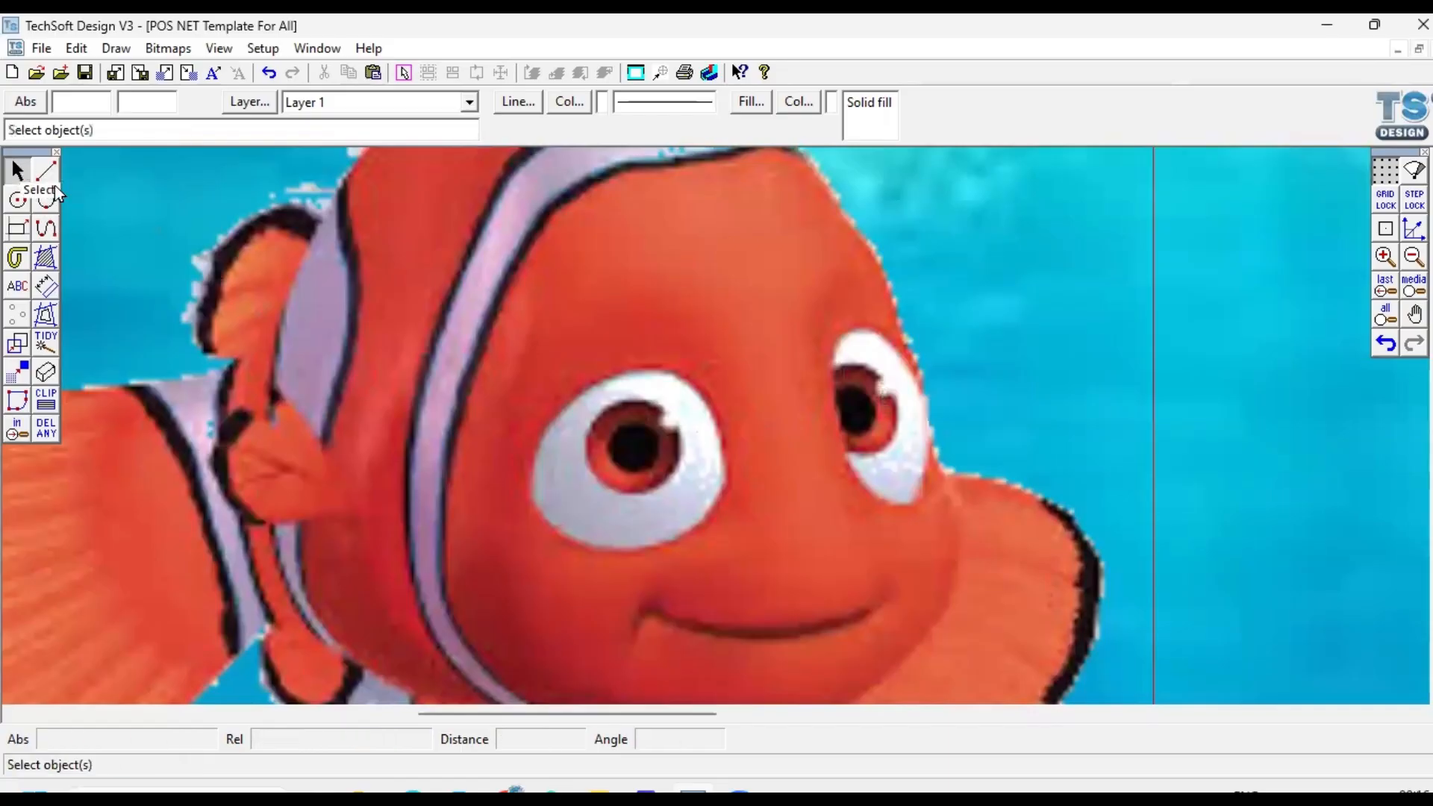
{"action": "left_click", "coordinate": [747, 388]}
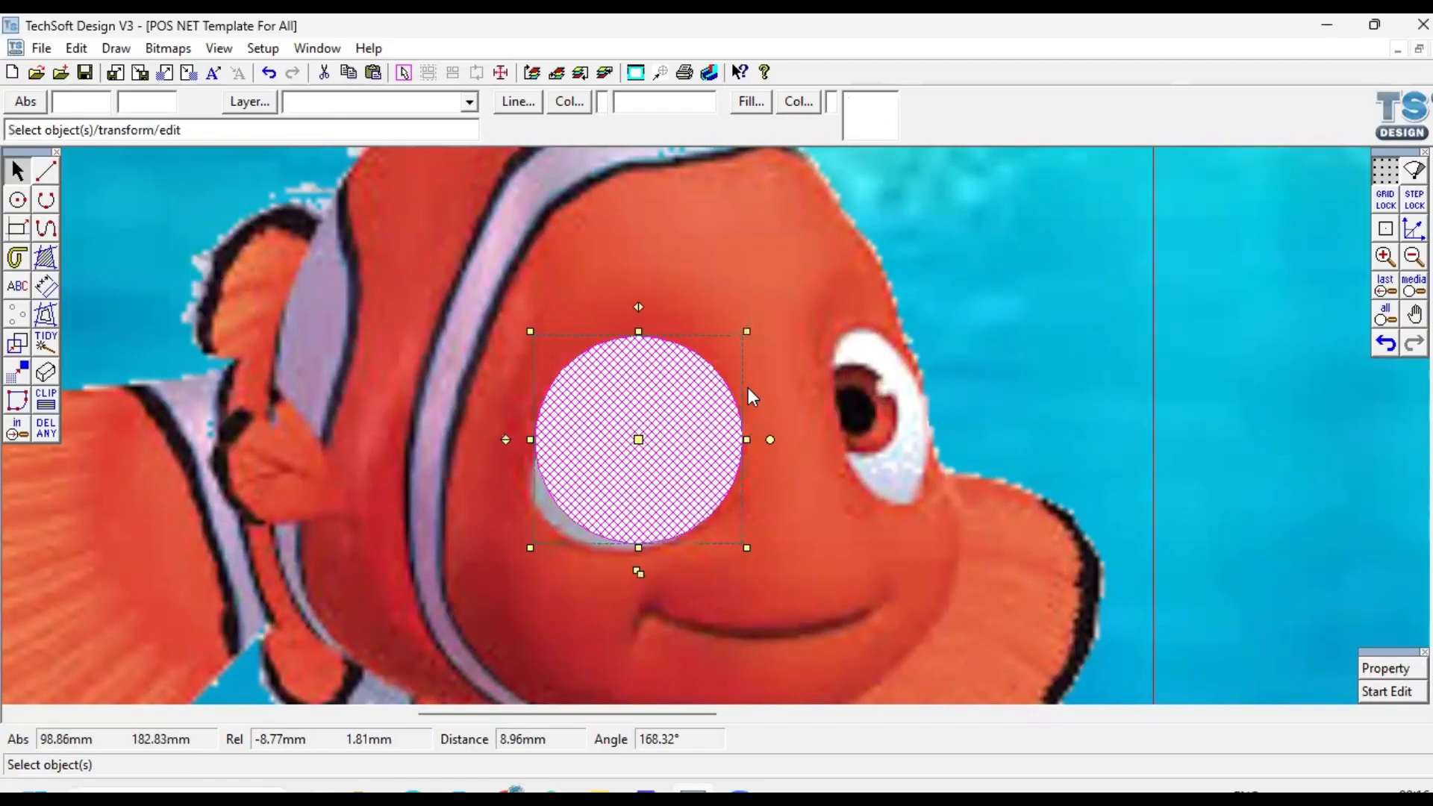
{"action": "left_click", "coordinate": [878, 363], "text": "shift"}
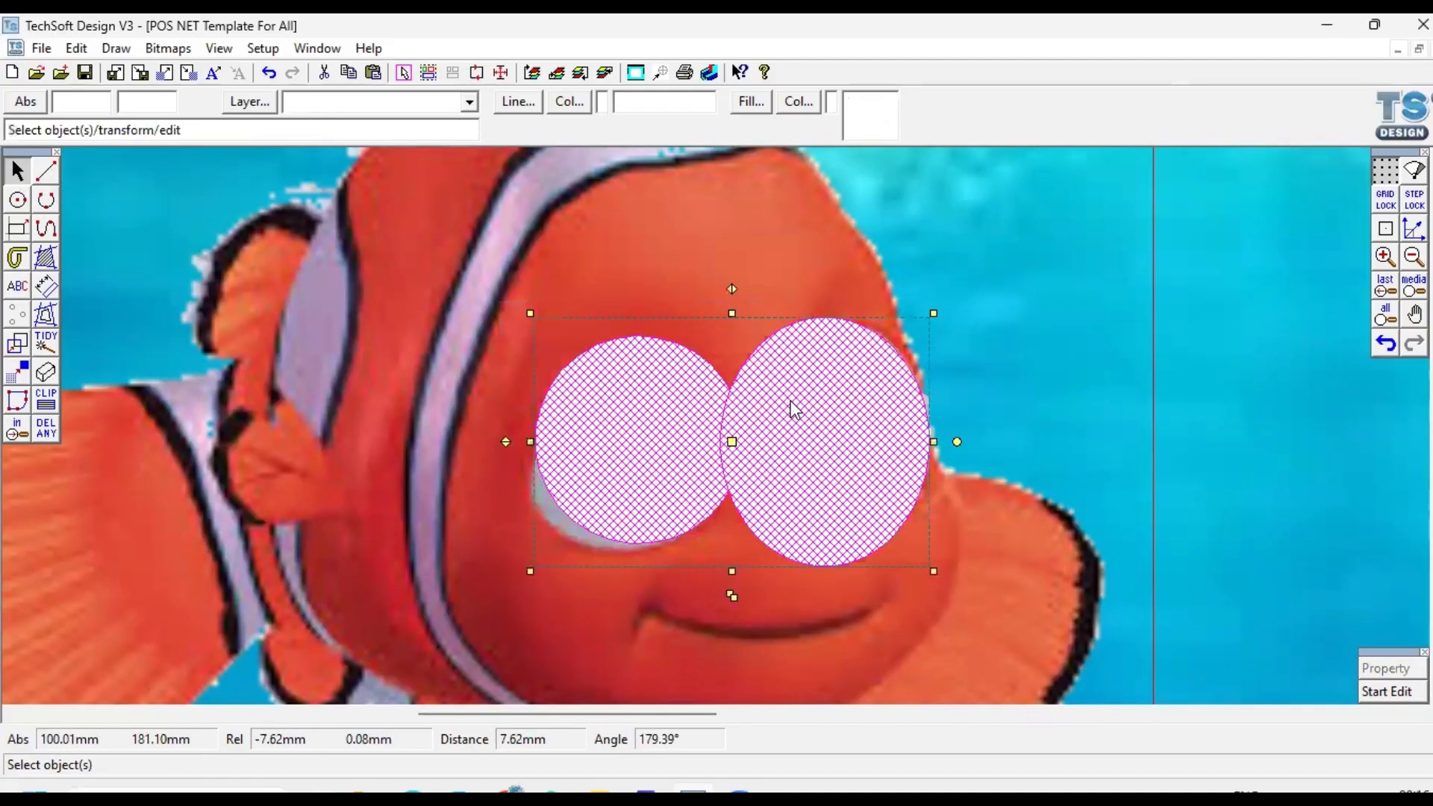
{"action": "left_click", "coordinate": [429, 319]}
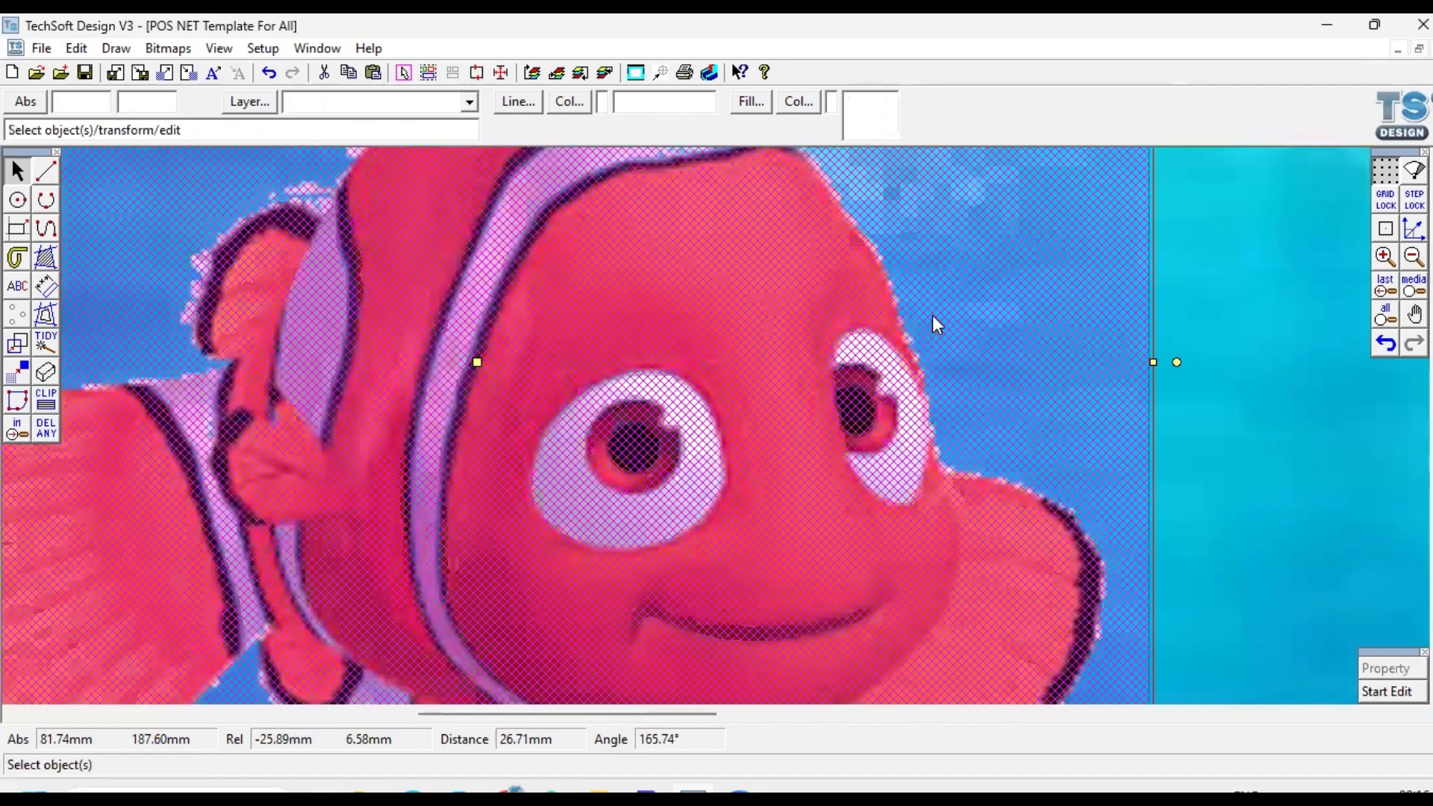
{"action": "left_click", "coordinate": [1390, 322]}
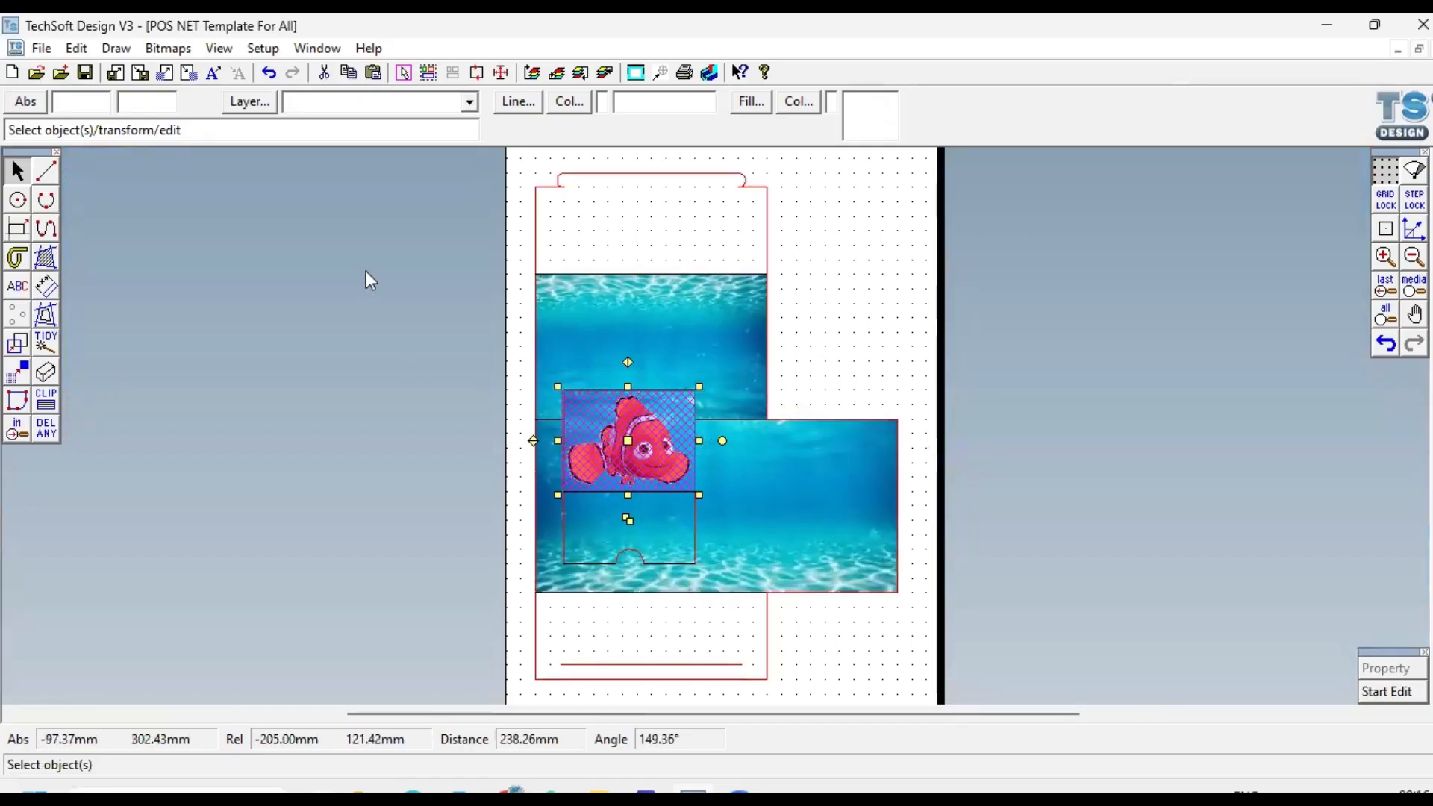
{"action": "left_click", "coordinate": [431, 82]}
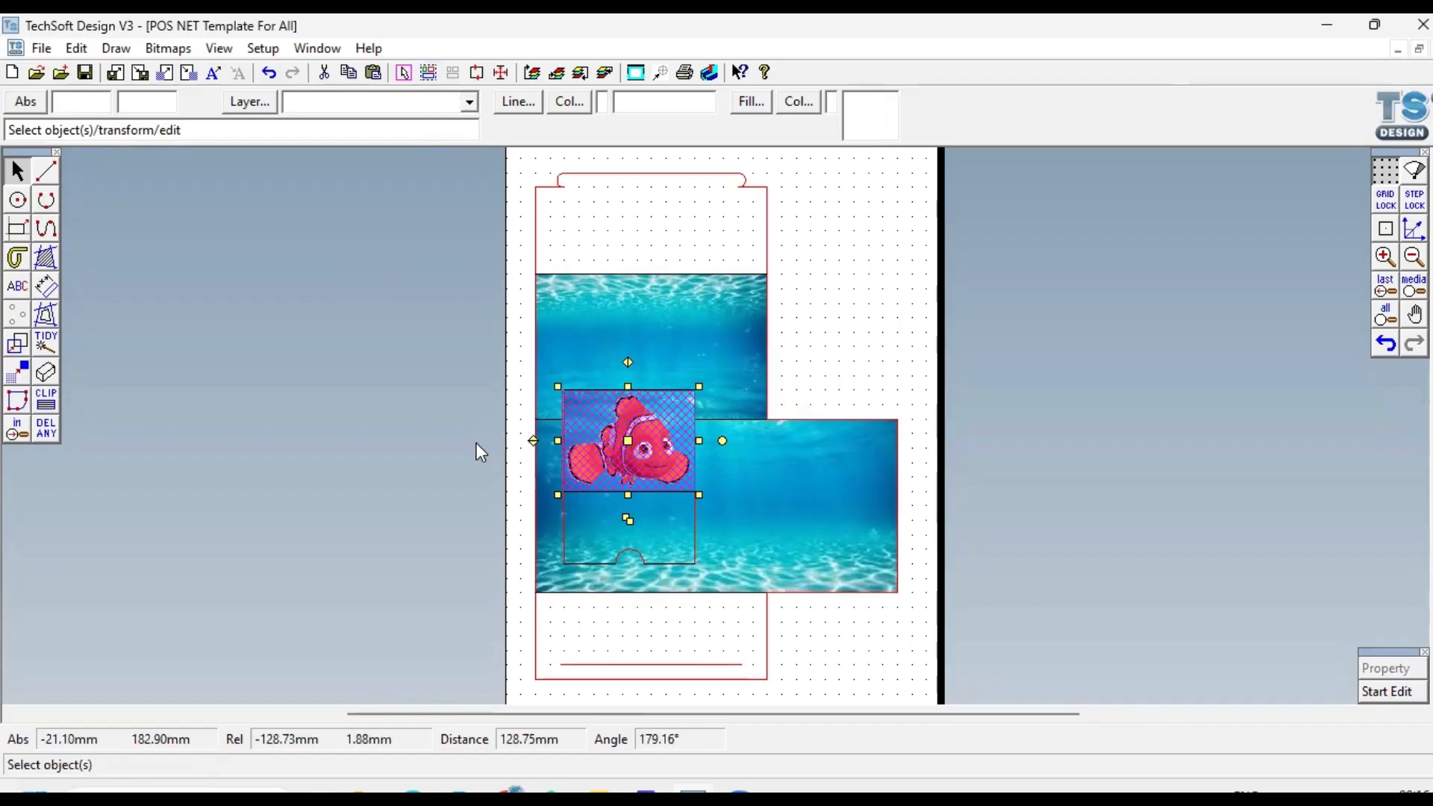
{"action": "left_click", "coordinate": [476, 441]}
Step: Shrink the ungrouped Nemo image on its own to about half size and undo that resize
{"action": "left_click", "coordinate": [641, 415]}
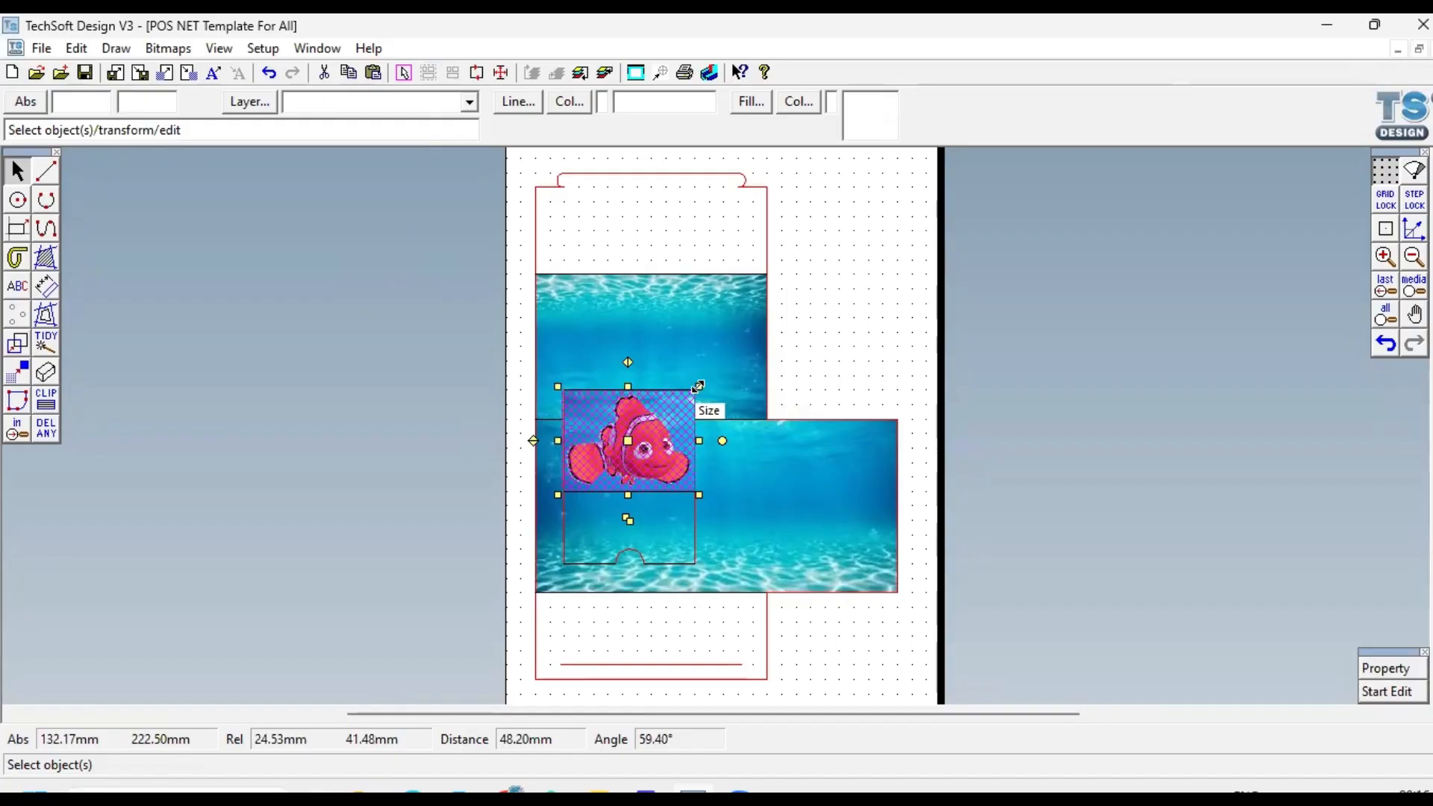
{"action": "left_click_drag", "start_coordinate": [697, 386], "coordinate": [627, 440]}
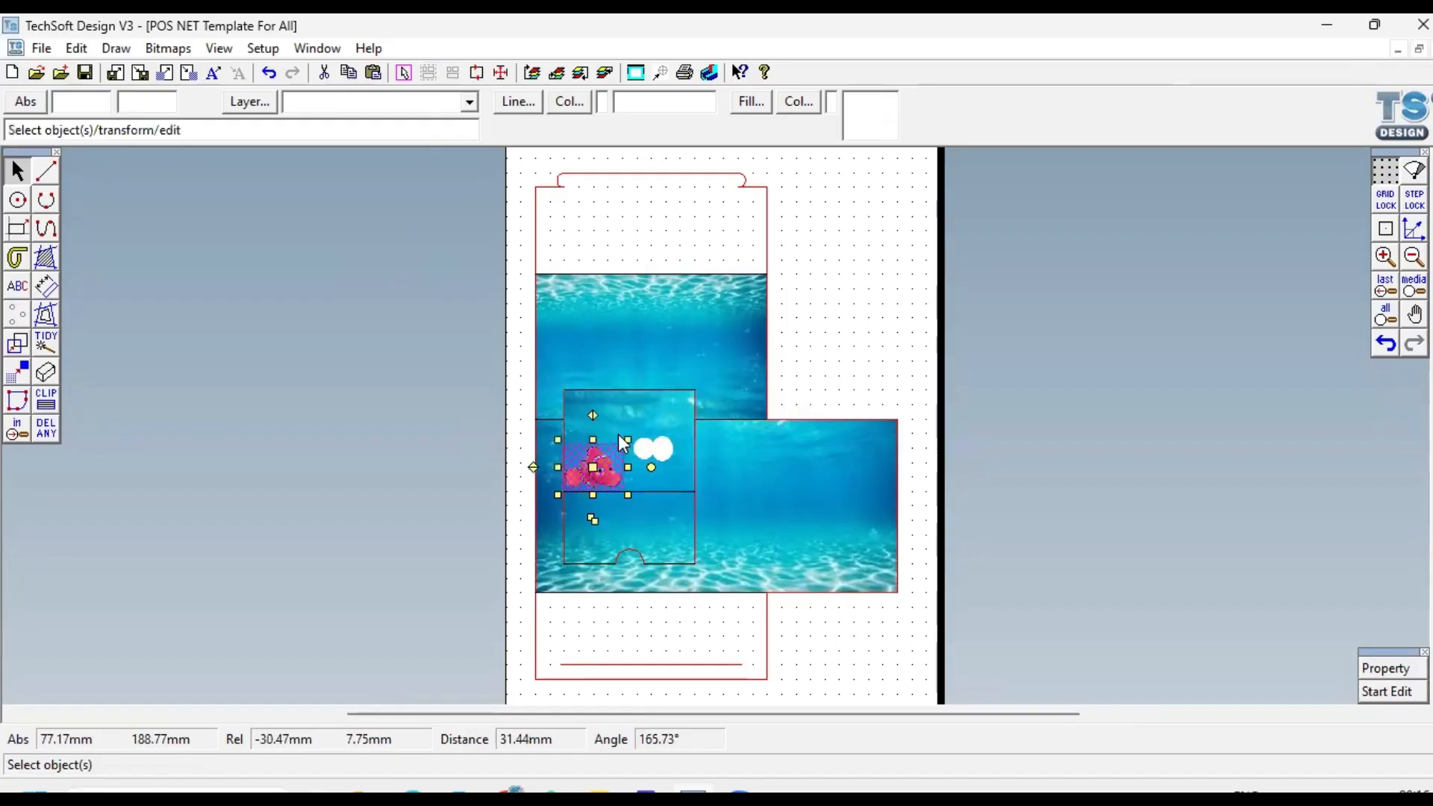
{"action": "left_click", "coordinate": [522, 467]}
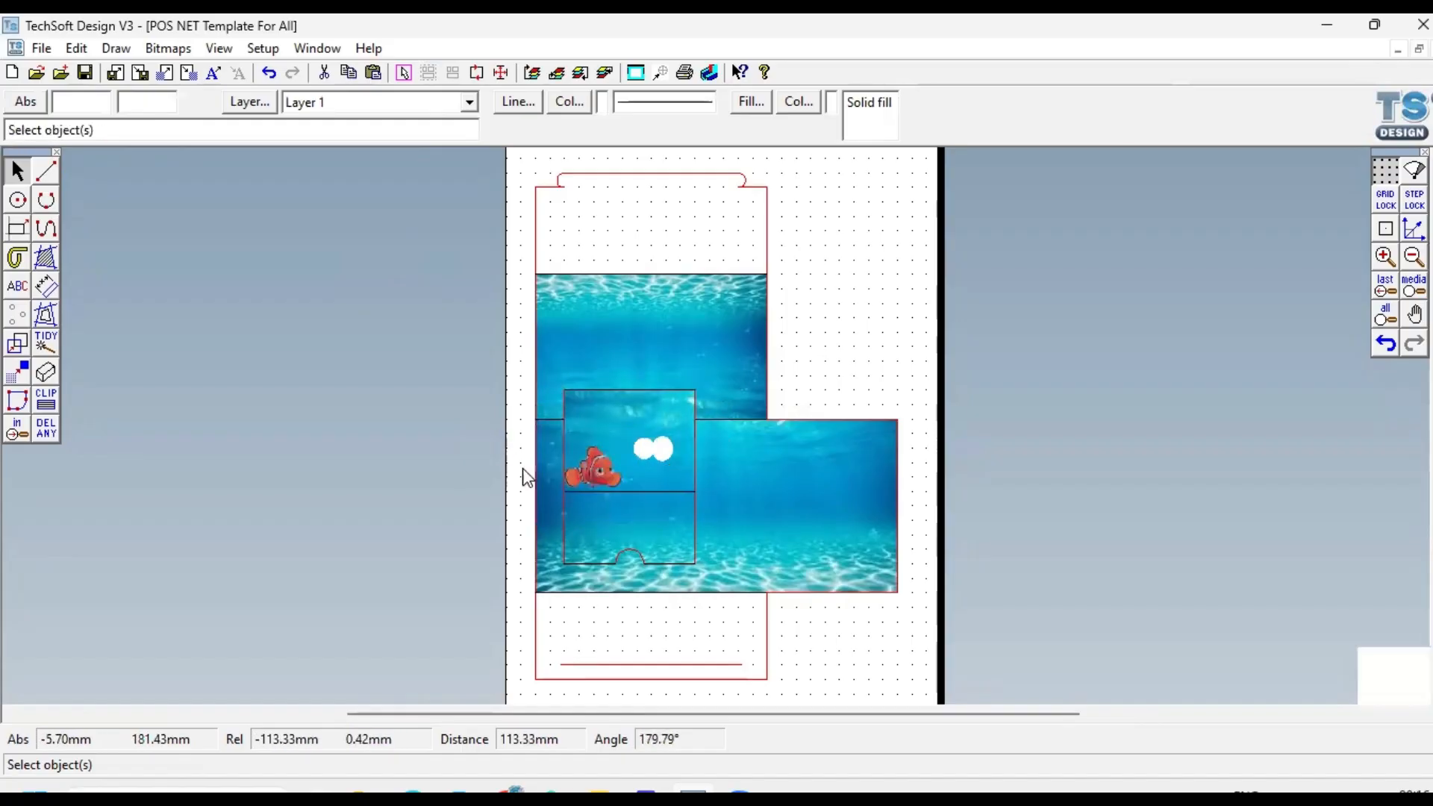
{"action": "left_click", "coordinate": [76, 48]}
{"action": "left_click", "coordinate": [125, 64]}
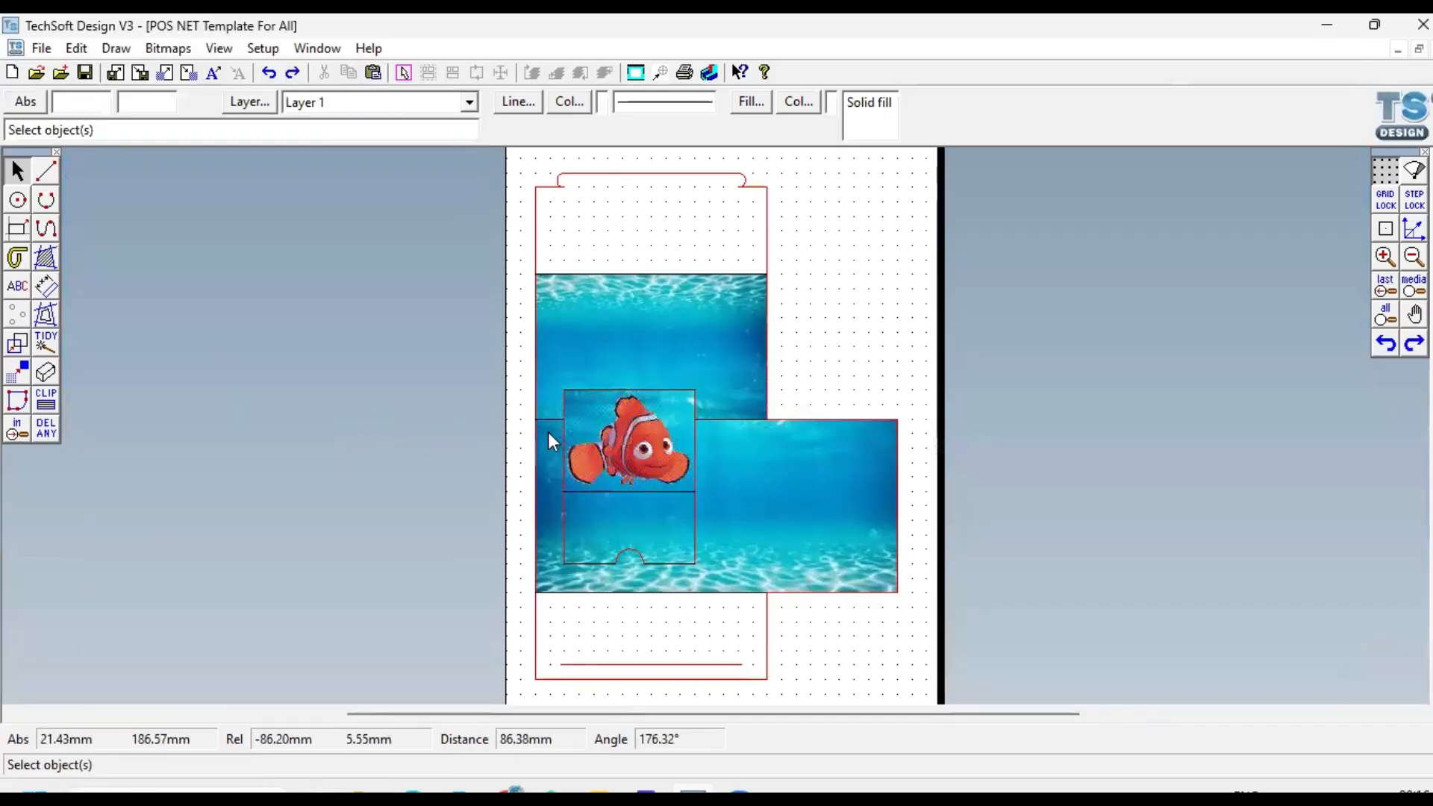
Step: Group the two white eye circles with the Nemo image
{"action": "left_click", "coordinate": [677, 481]}
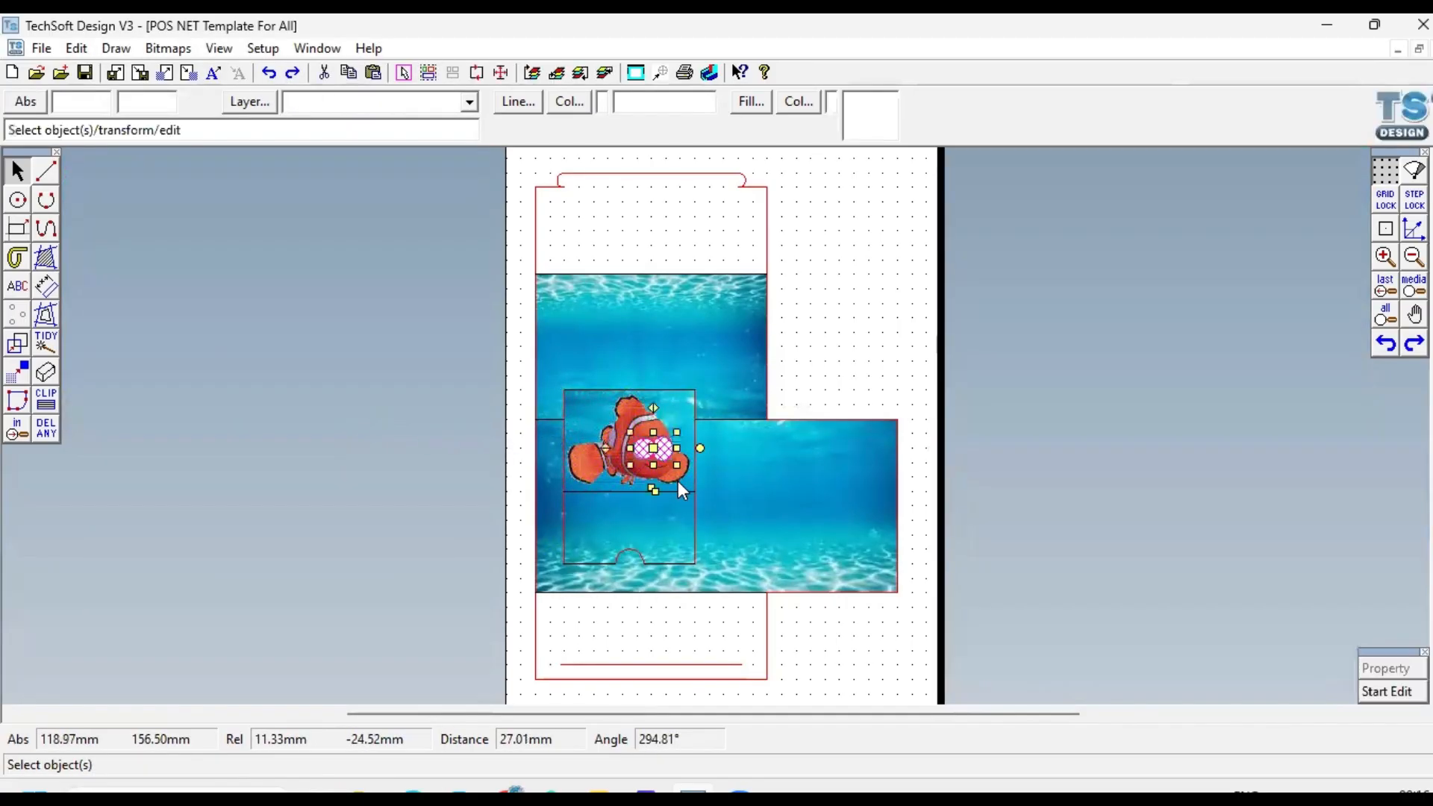
{"action": "left_click", "coordinate": [591, 457]}
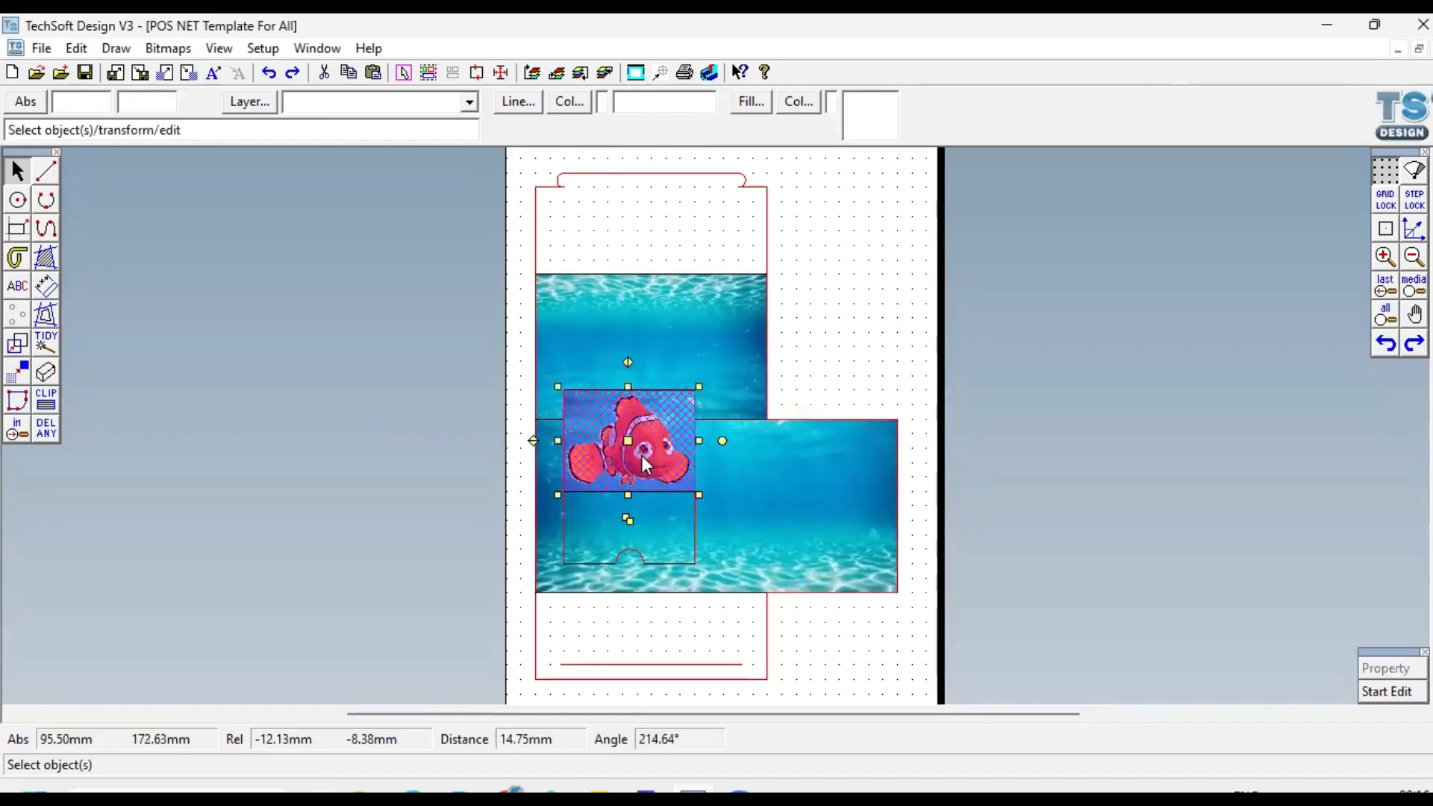
{"action": "left_click", "coordinate": [429, 73]}
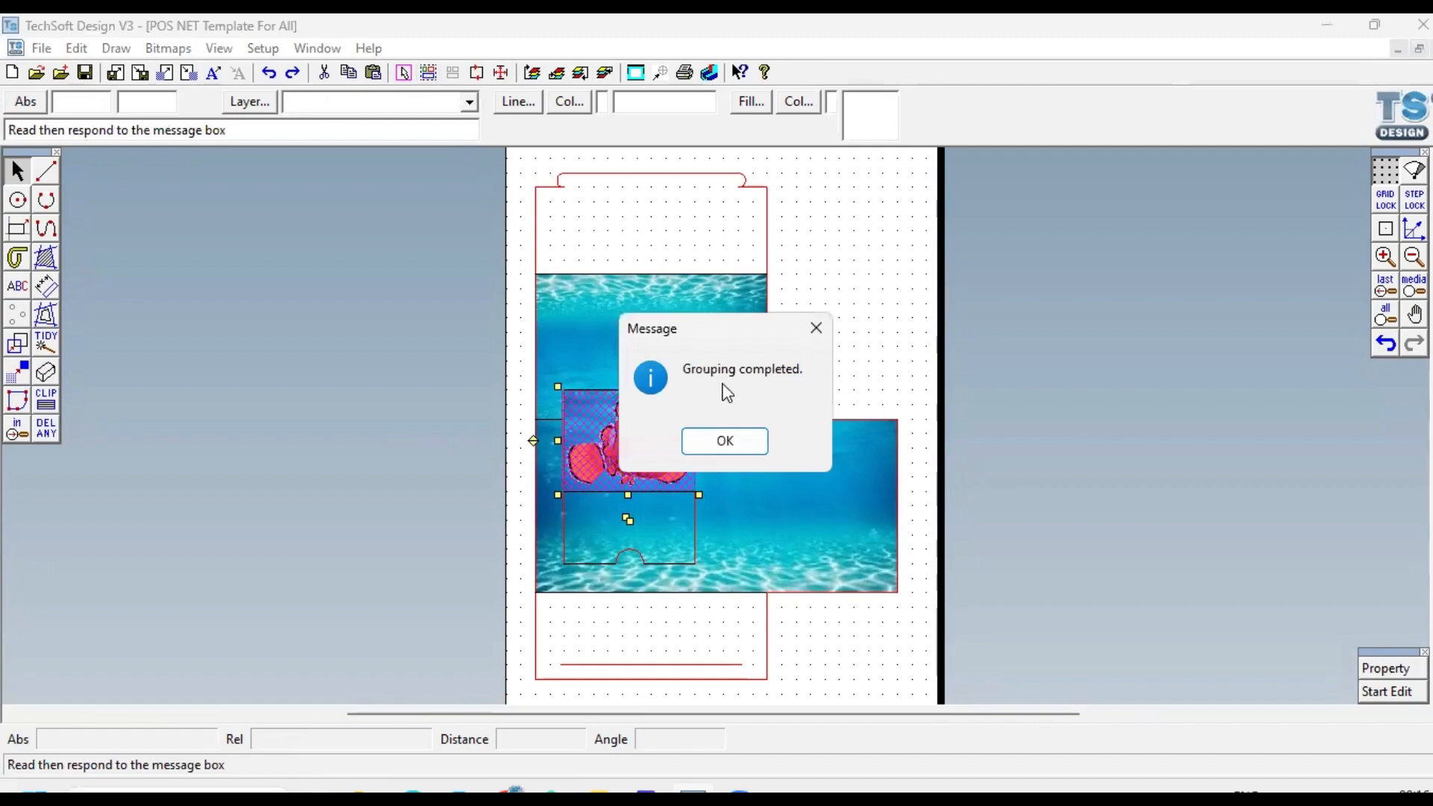
{"action": "left_click", "coordinate": [723, 442]}
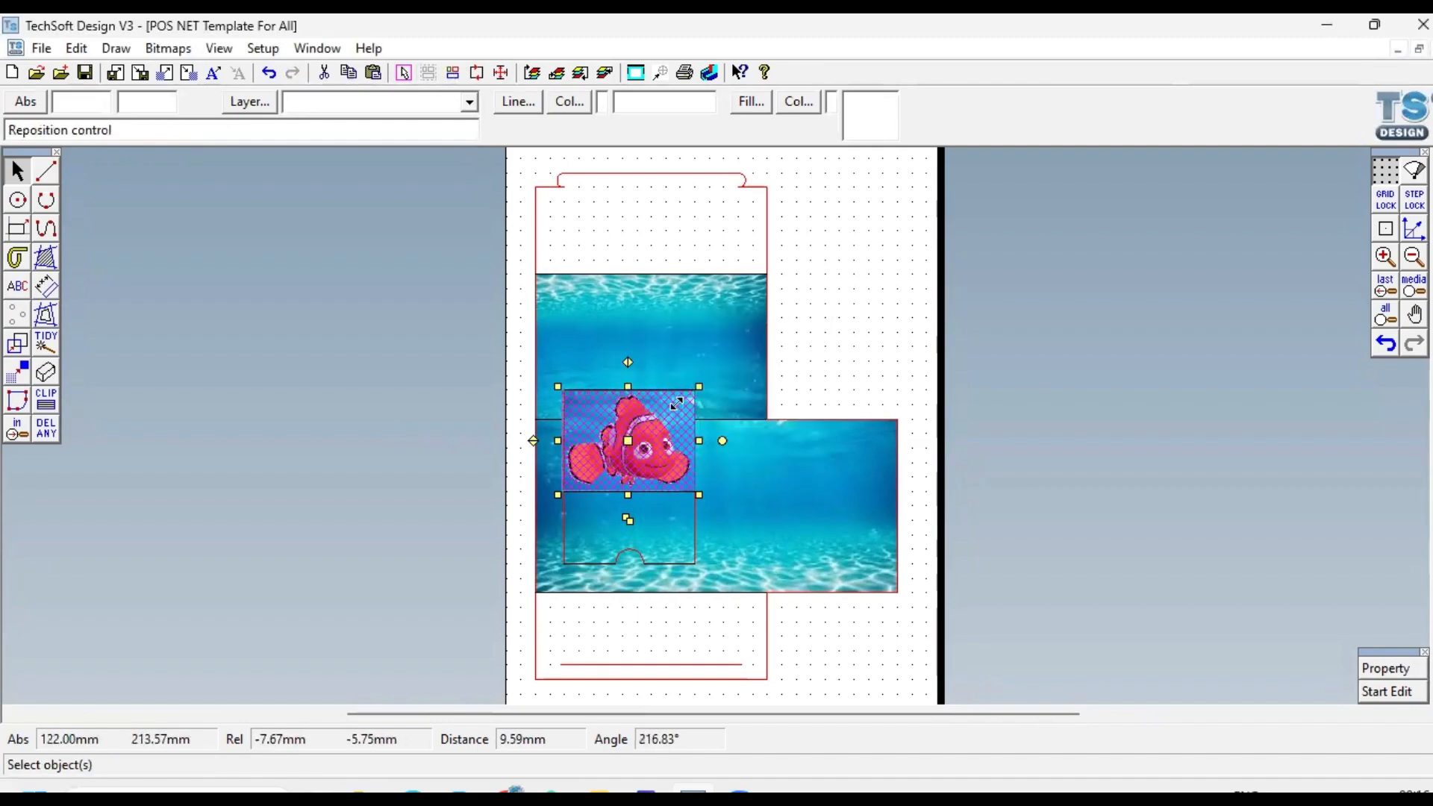
Step: Scale the grouped Nemo down to about two thirds of its size and centre it in the pocket's upper panel
{"action": "left_click_drag", "start_coordinate": [649, 426], "coordinate": [646, 427]}
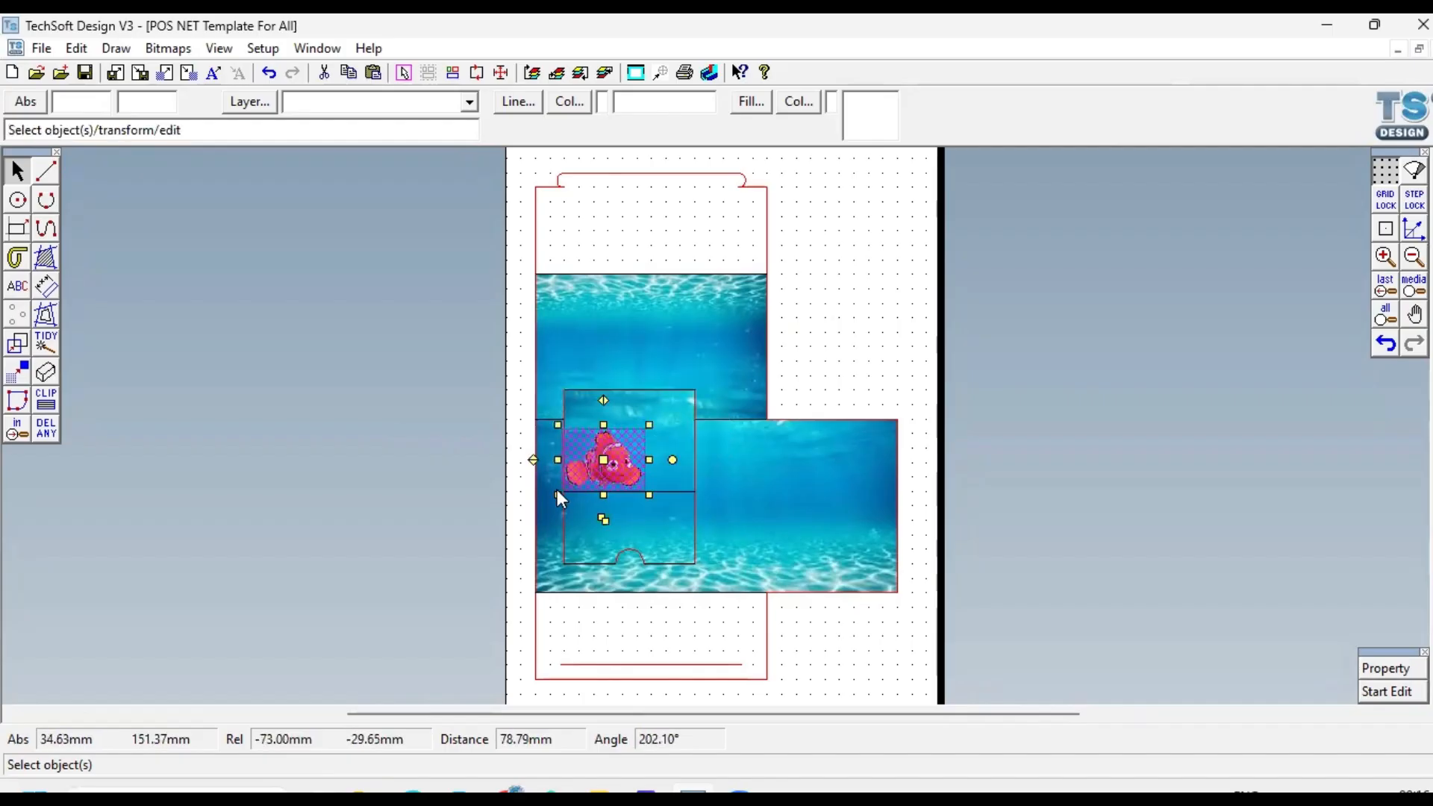
{"action": "left_click_drag", "start_coordinate": [557, 492], "coordinate": [672, 485]}
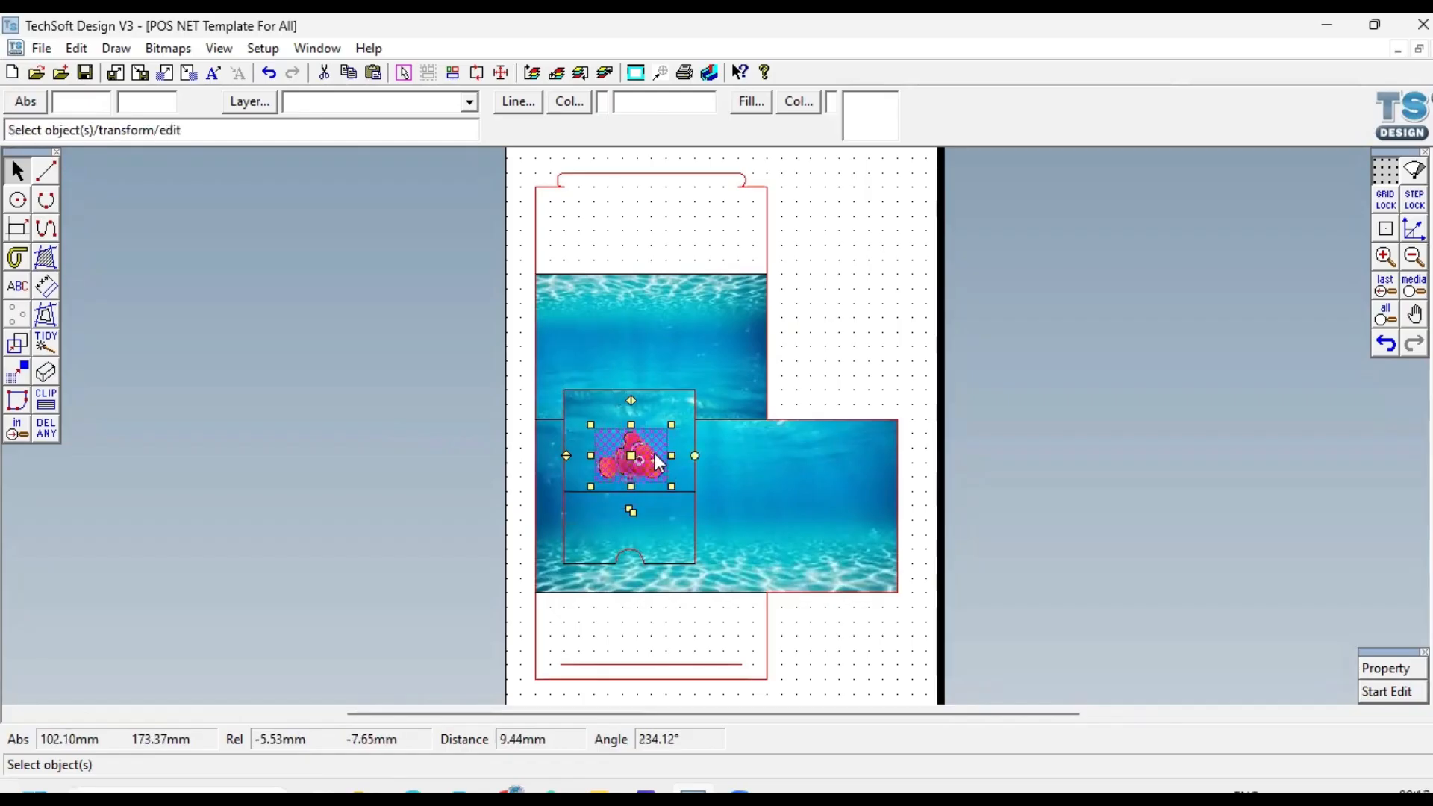
{"action": "left_click_drag", "start_coordinate": [672, 425], "coordinate": [629, 445]}
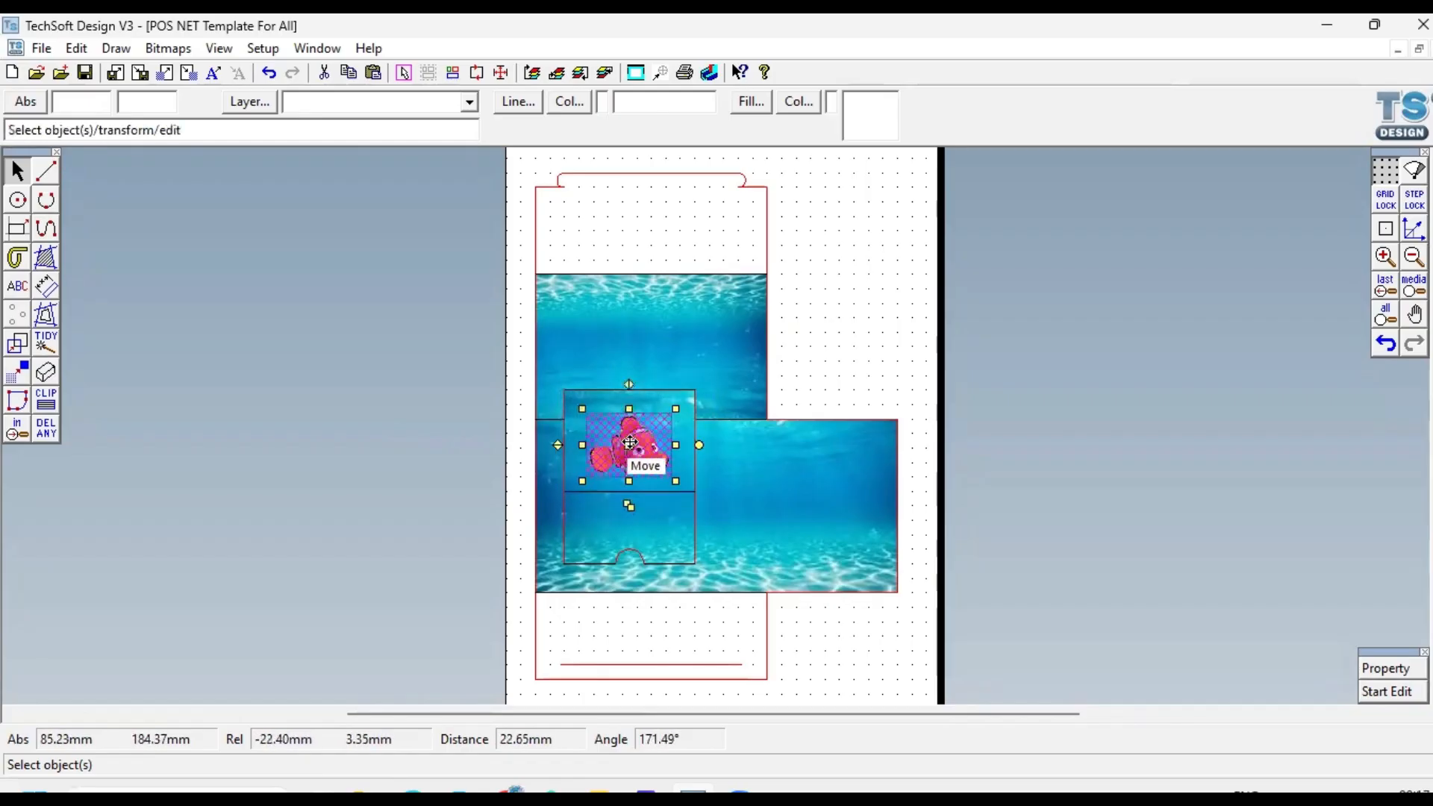
{"action": "left_click", "coordinate": [385, 437]}
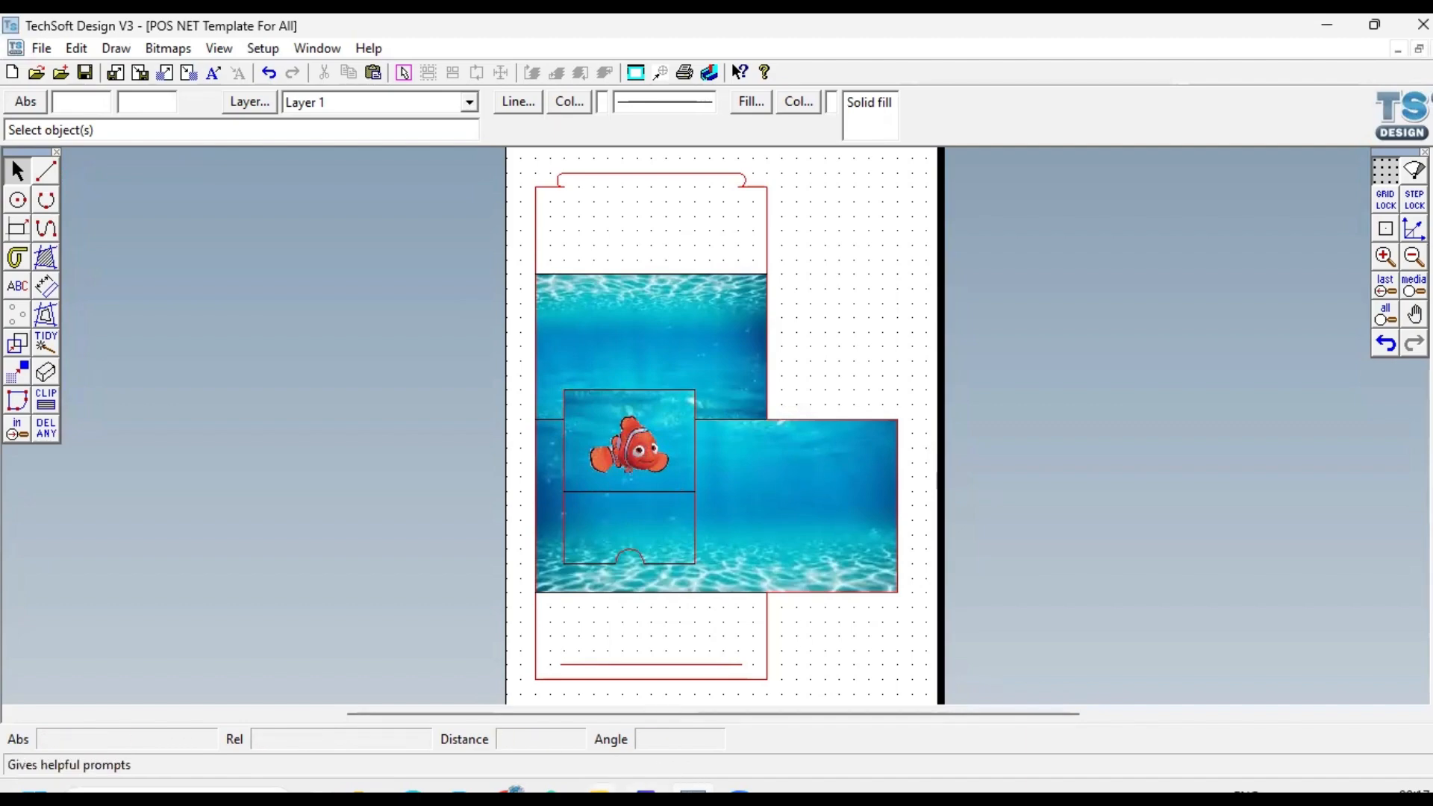
Step: Copy the white-background Marlin and Dory image from the "marlin and dory scared" results in Chrome and paste it beside the net in TechSoft Design
{"action": "left_click", "coordinate": [694, 795]}
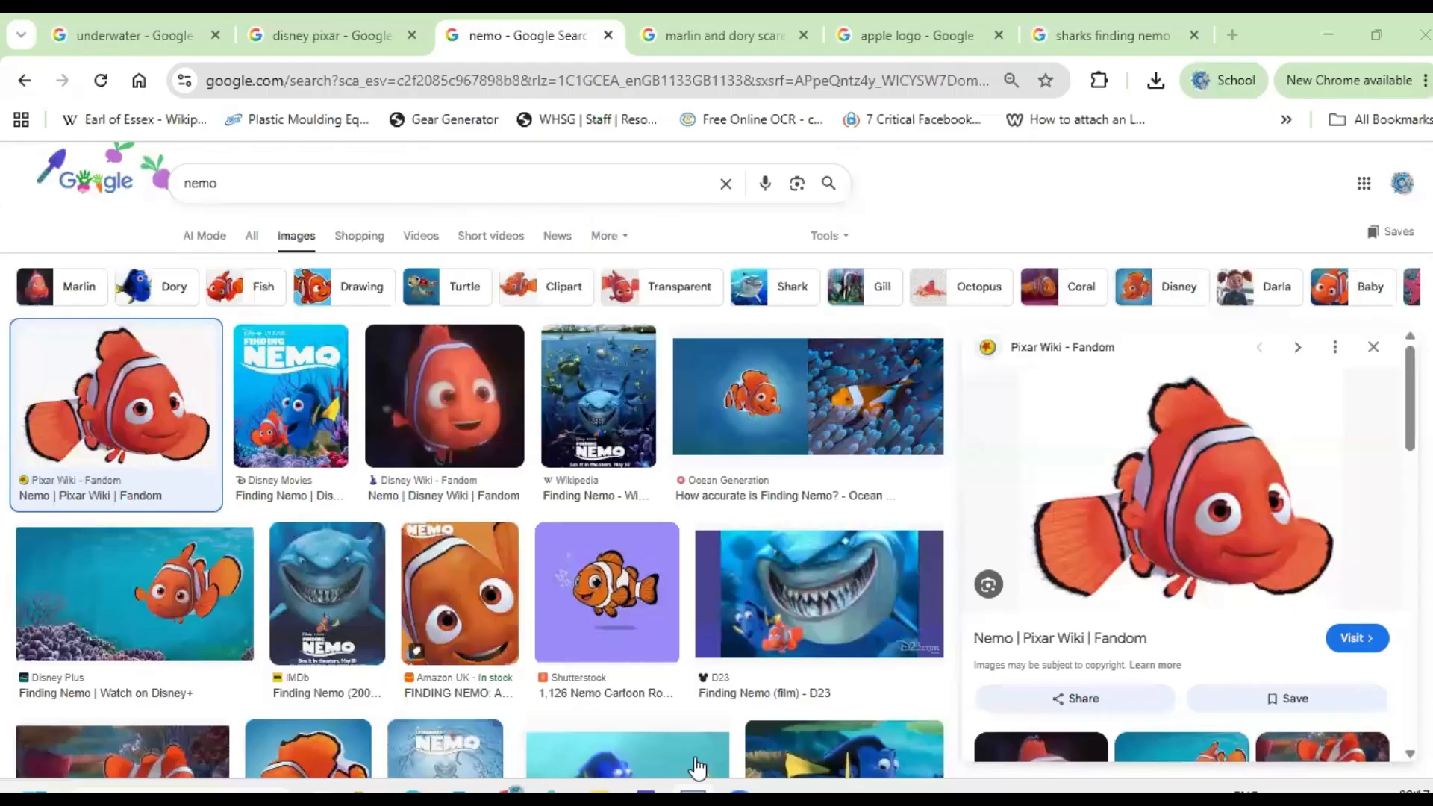
{"action": "left_click", "coordinate": [675, 44]}
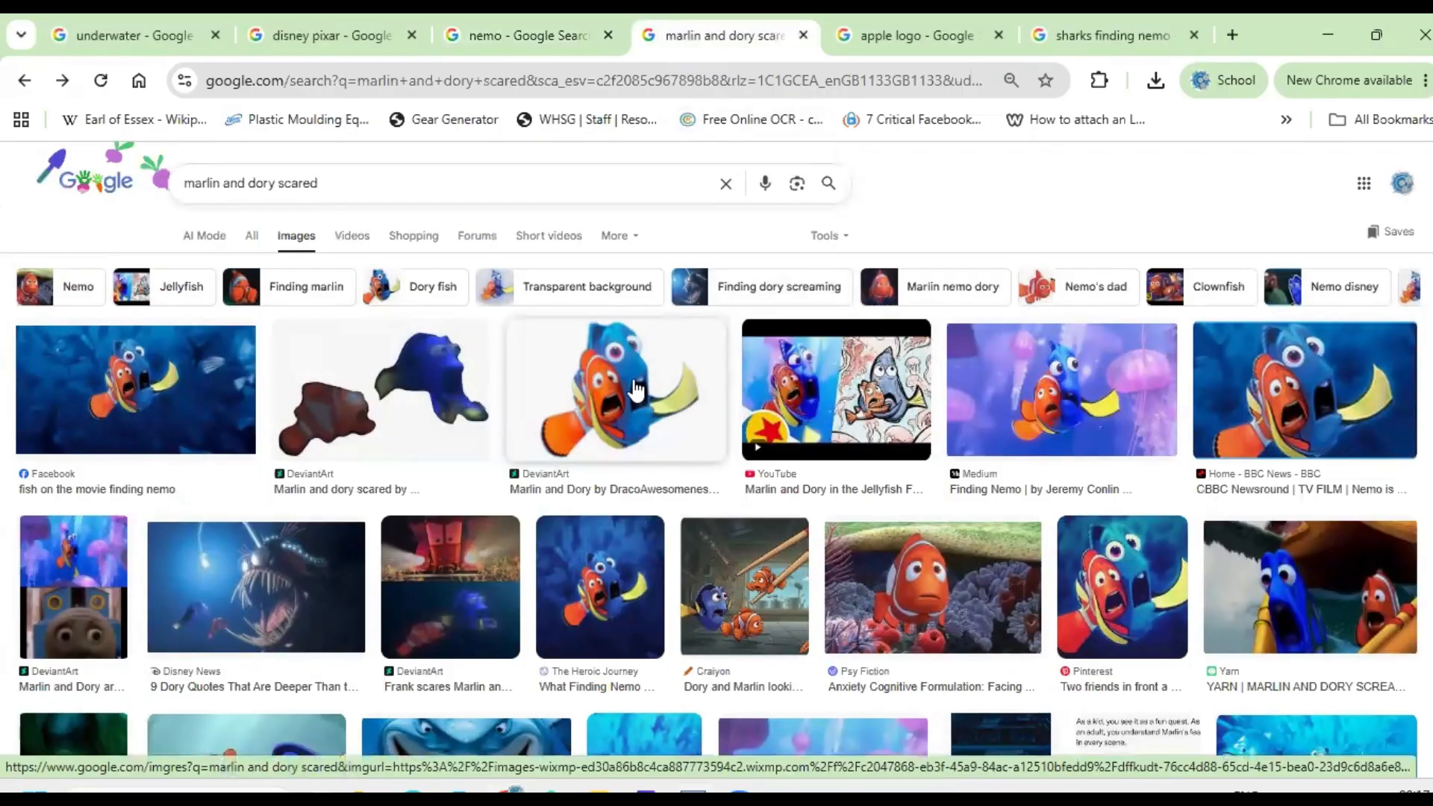
{"action": "right_click", "coordinate": [627, 387]}
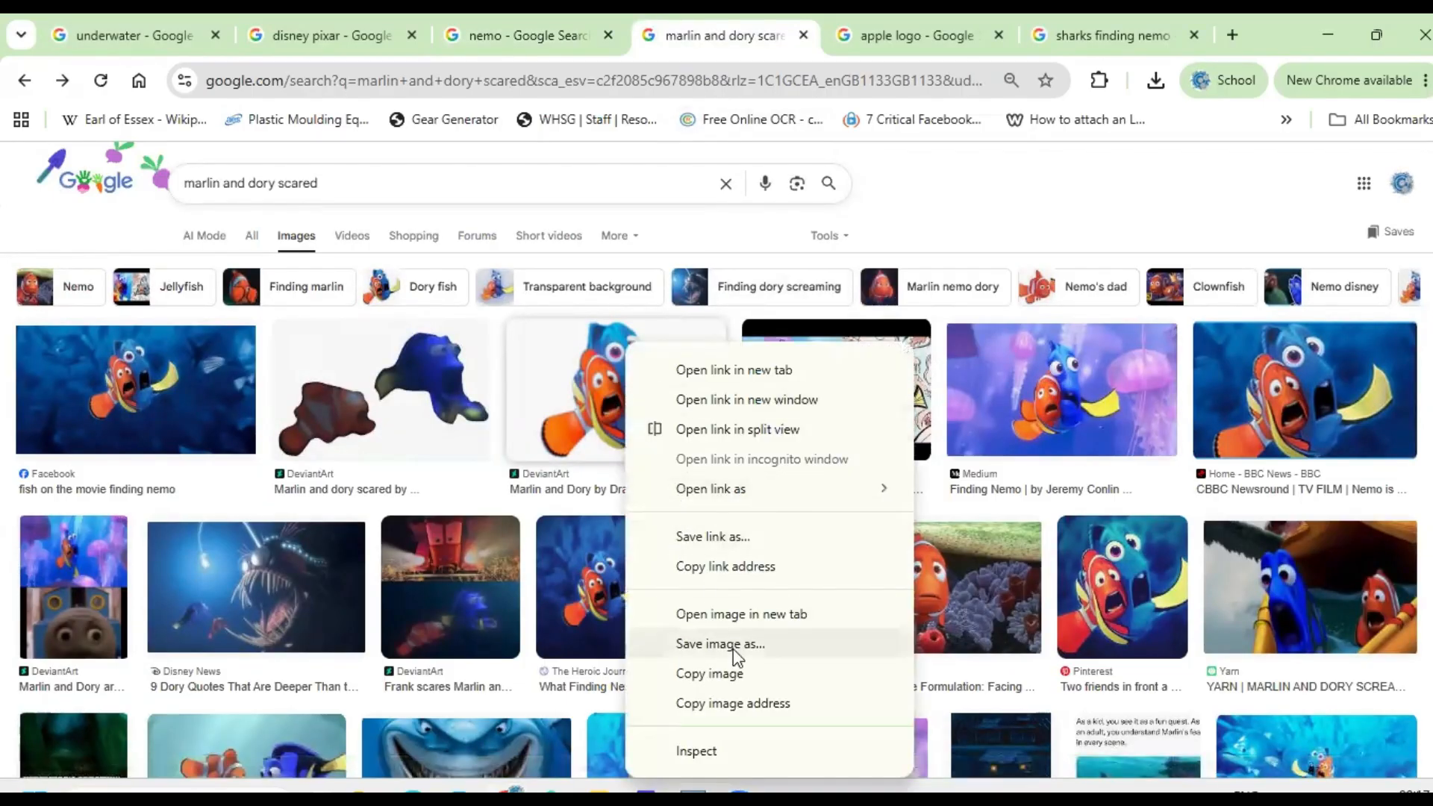
{"action": "left_click", "coordinate": [729, 675]}
{"action": "left_click", "coordinate": [693, 790]}
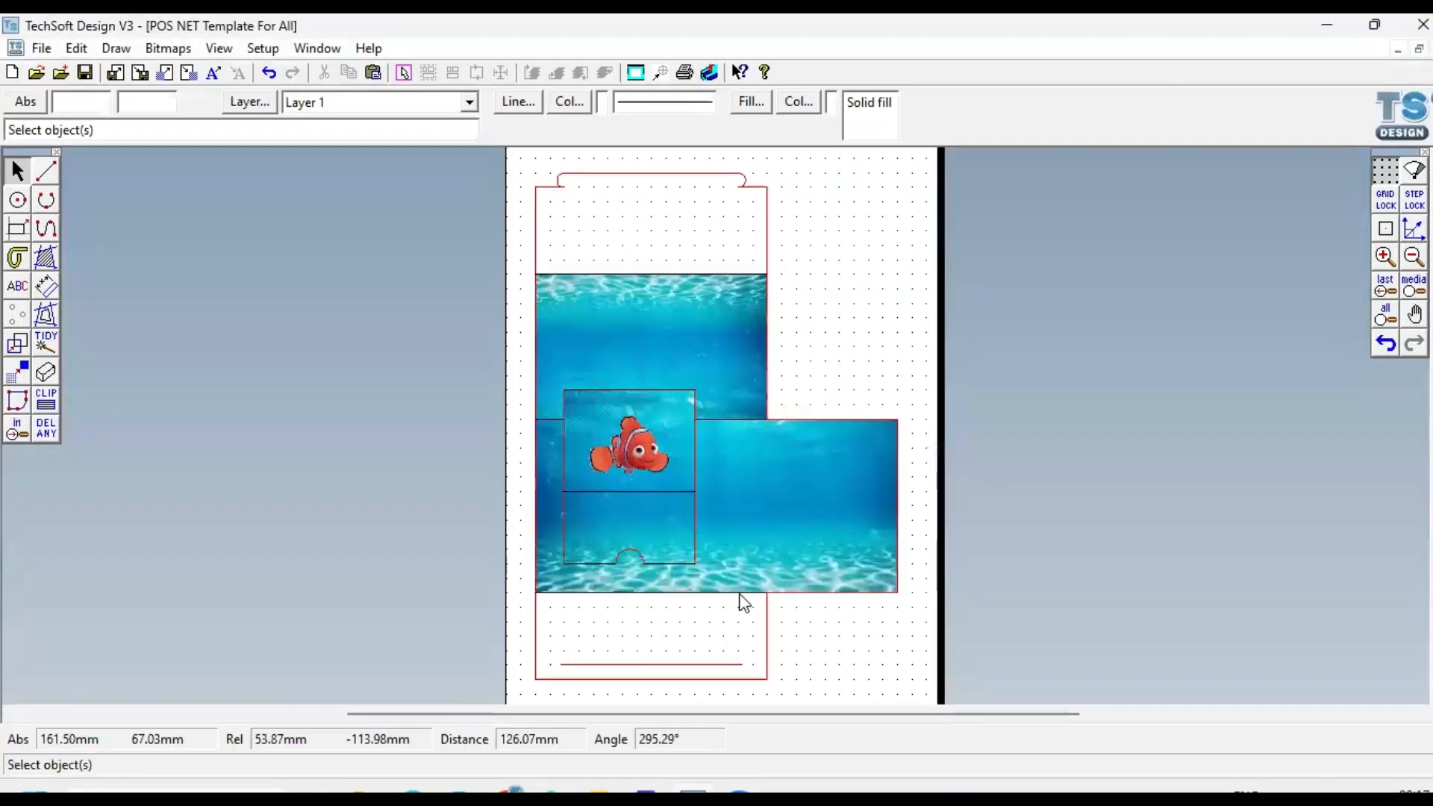
{"action": "right_click", "coordinate": [909, 357]}
{"action": "left_click", "coordinate": [941, 397]}
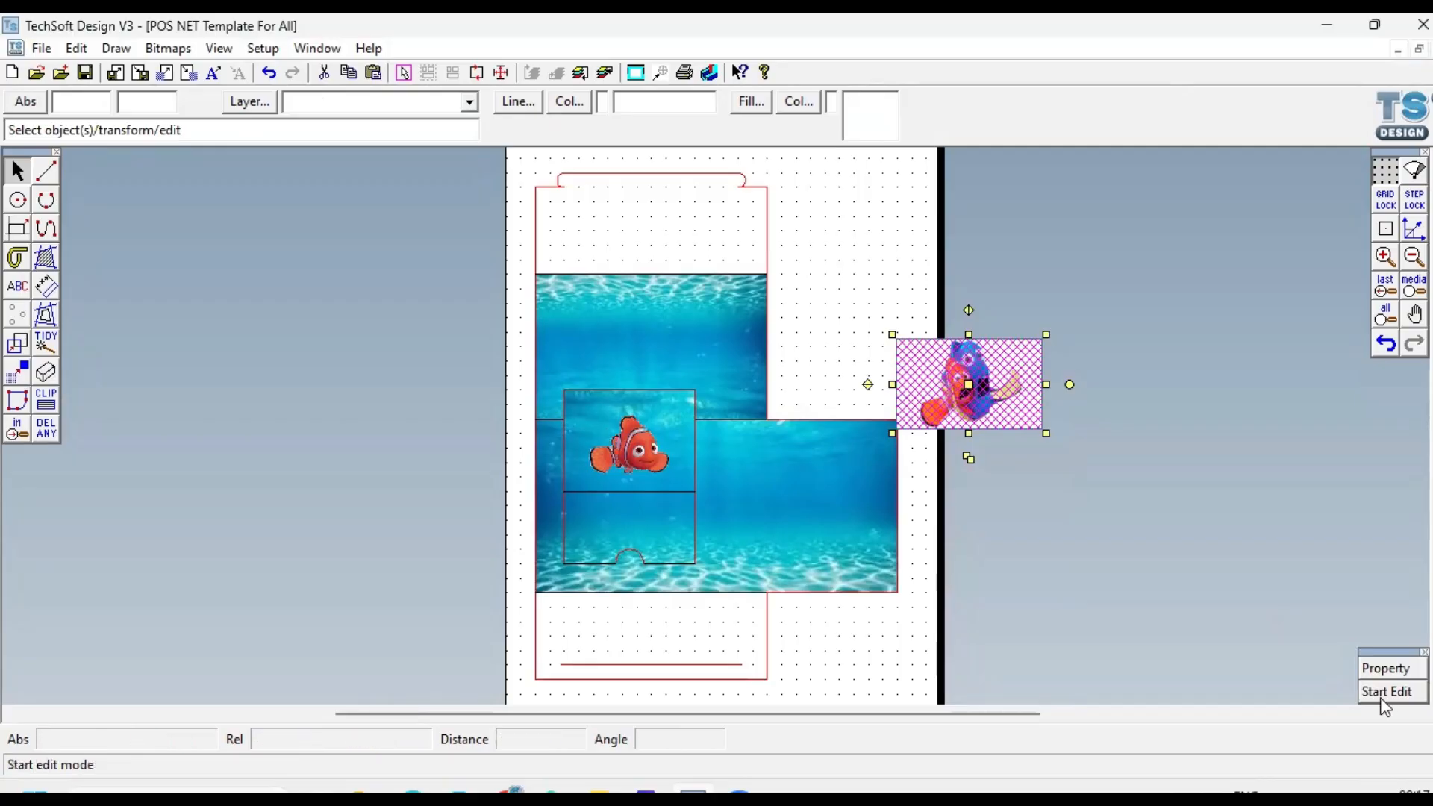
Step: Enable transparency for the Marlin and Dory bitmap and move it onto the underwater panel beside the Nemo pocket
{"action": "left_click", "coordinate": [1385, 668]}
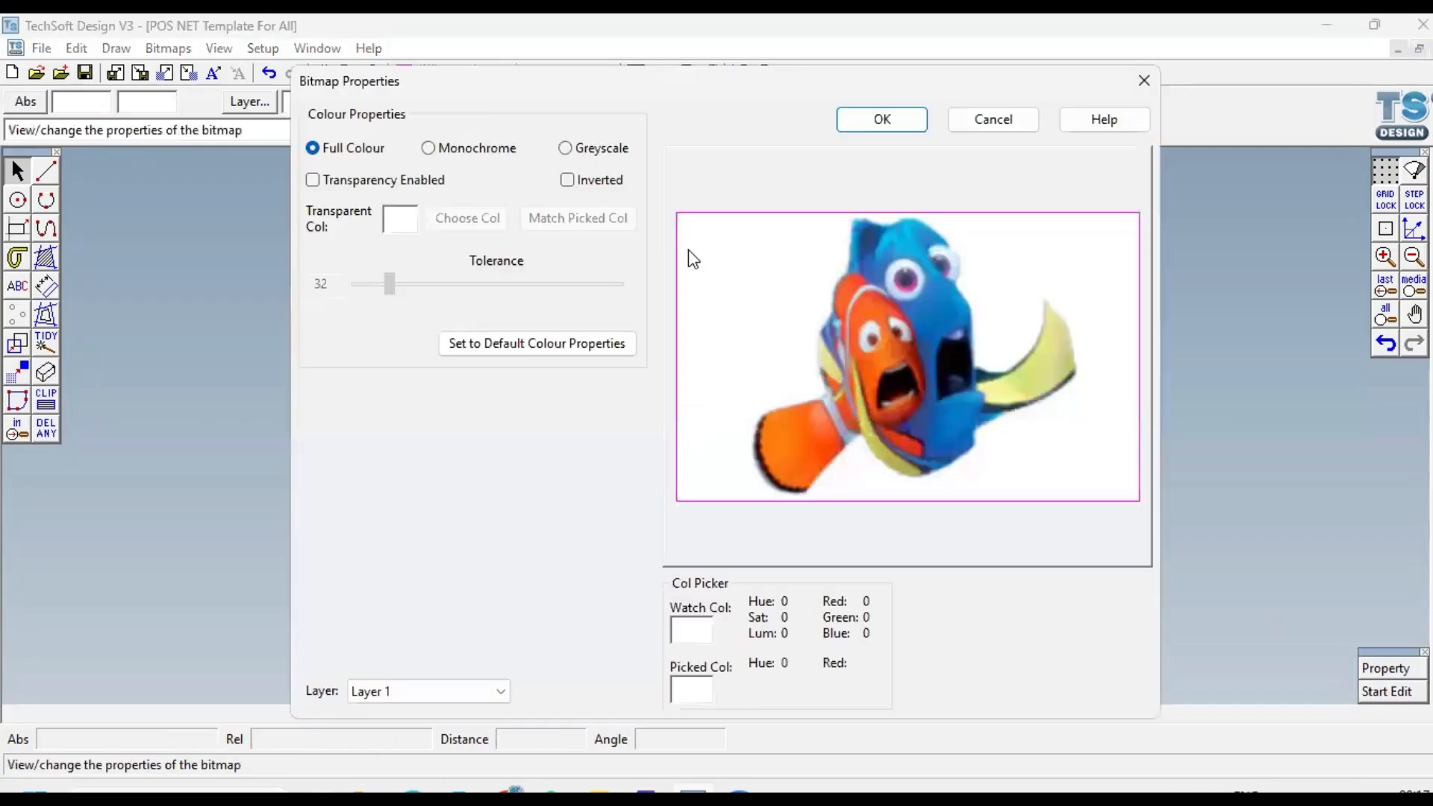
{"action": "left_click", "coordinate": [317, 180]}
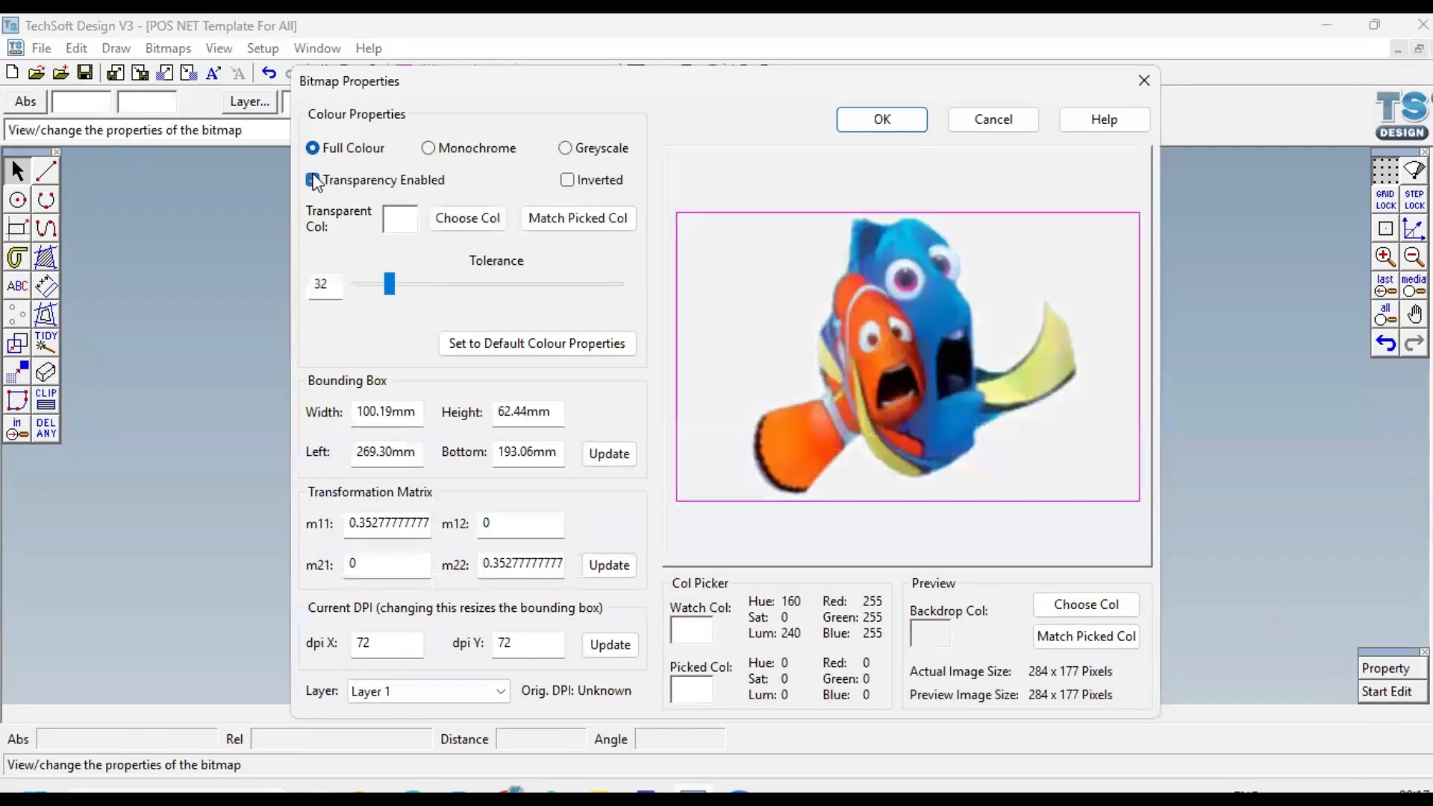
{"action": "left_click", "coordinate": [872, 127]}
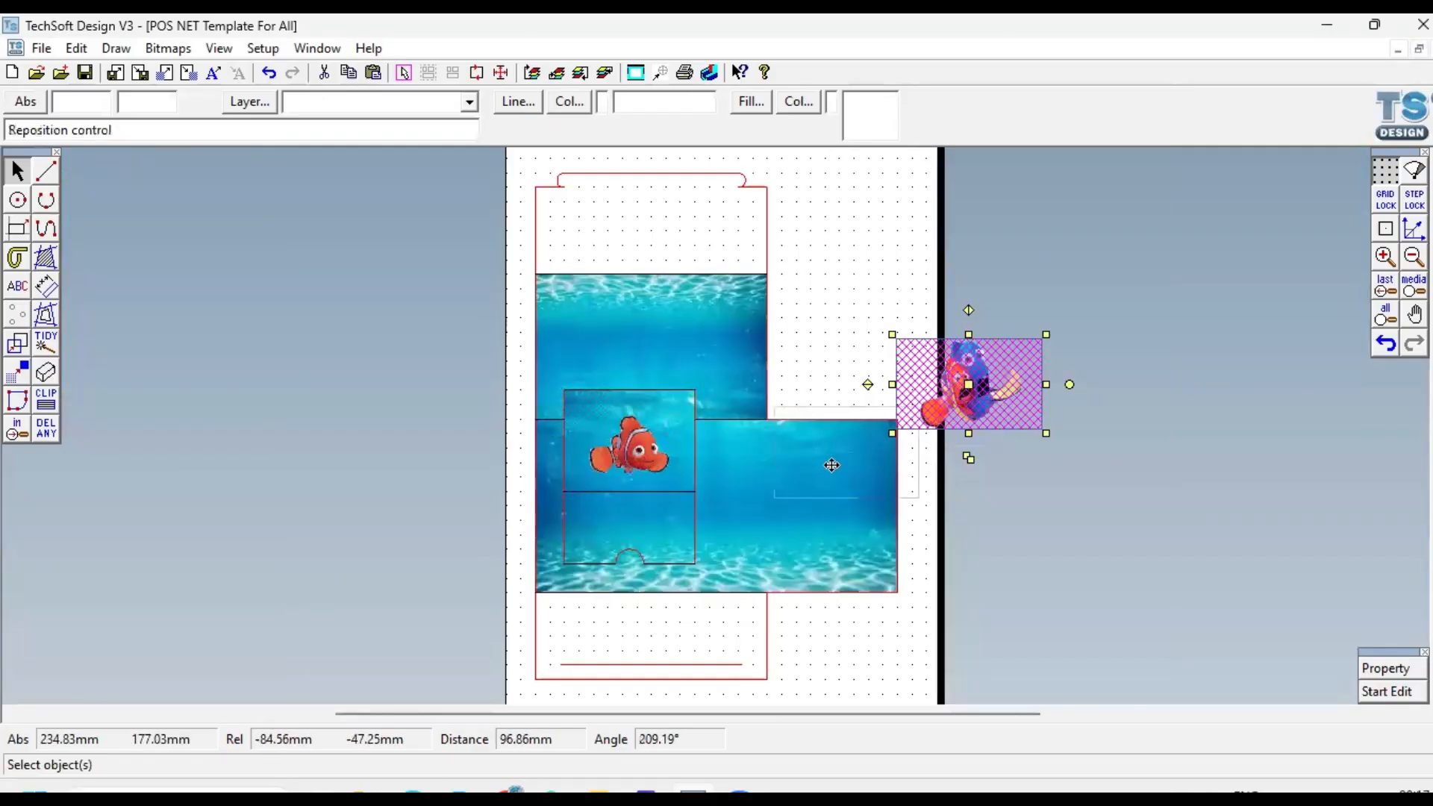
{"action": "left_click", "coordinate": [776, 526]}
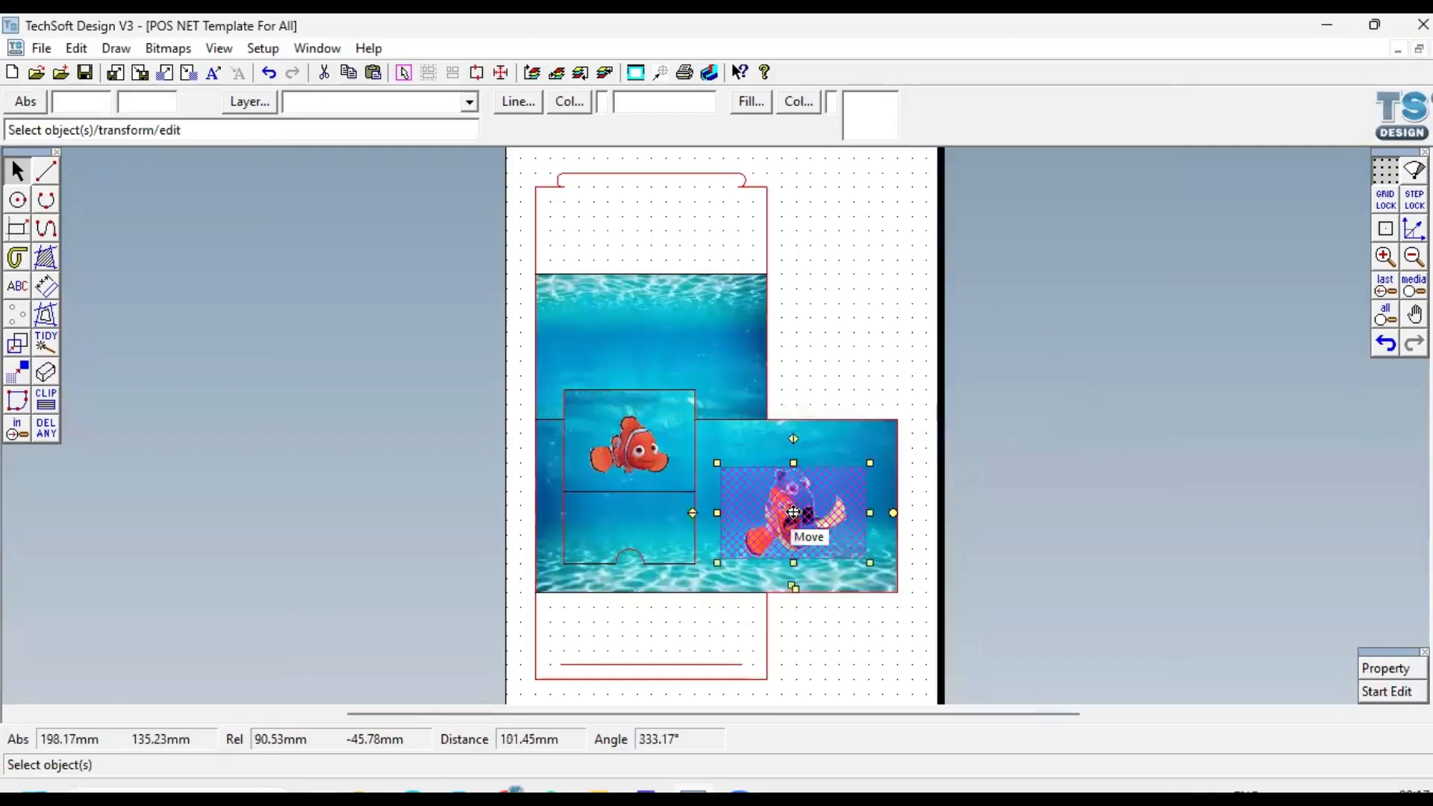
{"action": "left_click", "coordinate": [1060, 453]}
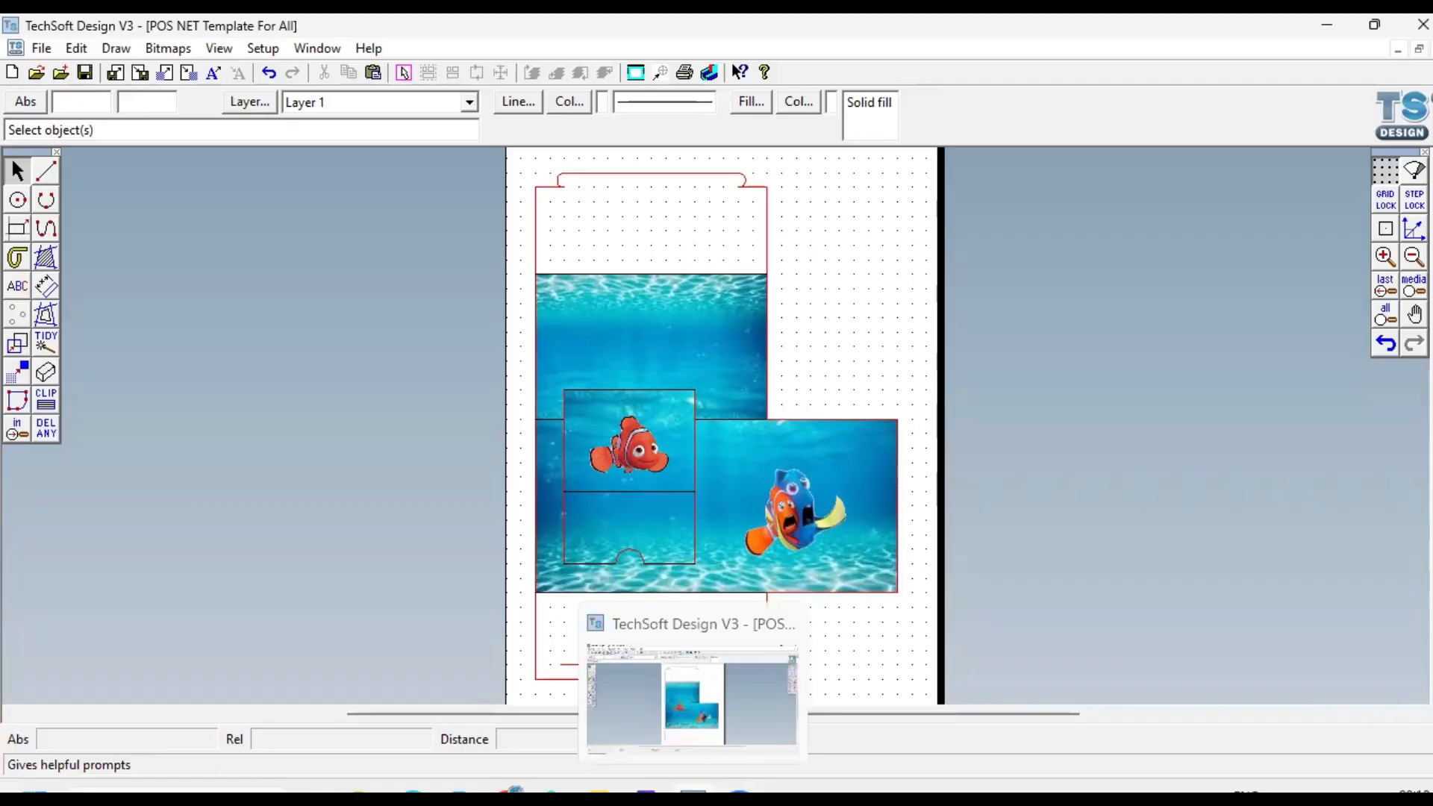
Step: Switch to Chrome and copy the black Disney Pixar logo from the "disney pixar" image results
{"action": "left_click", "coordinate": [692, 797]}
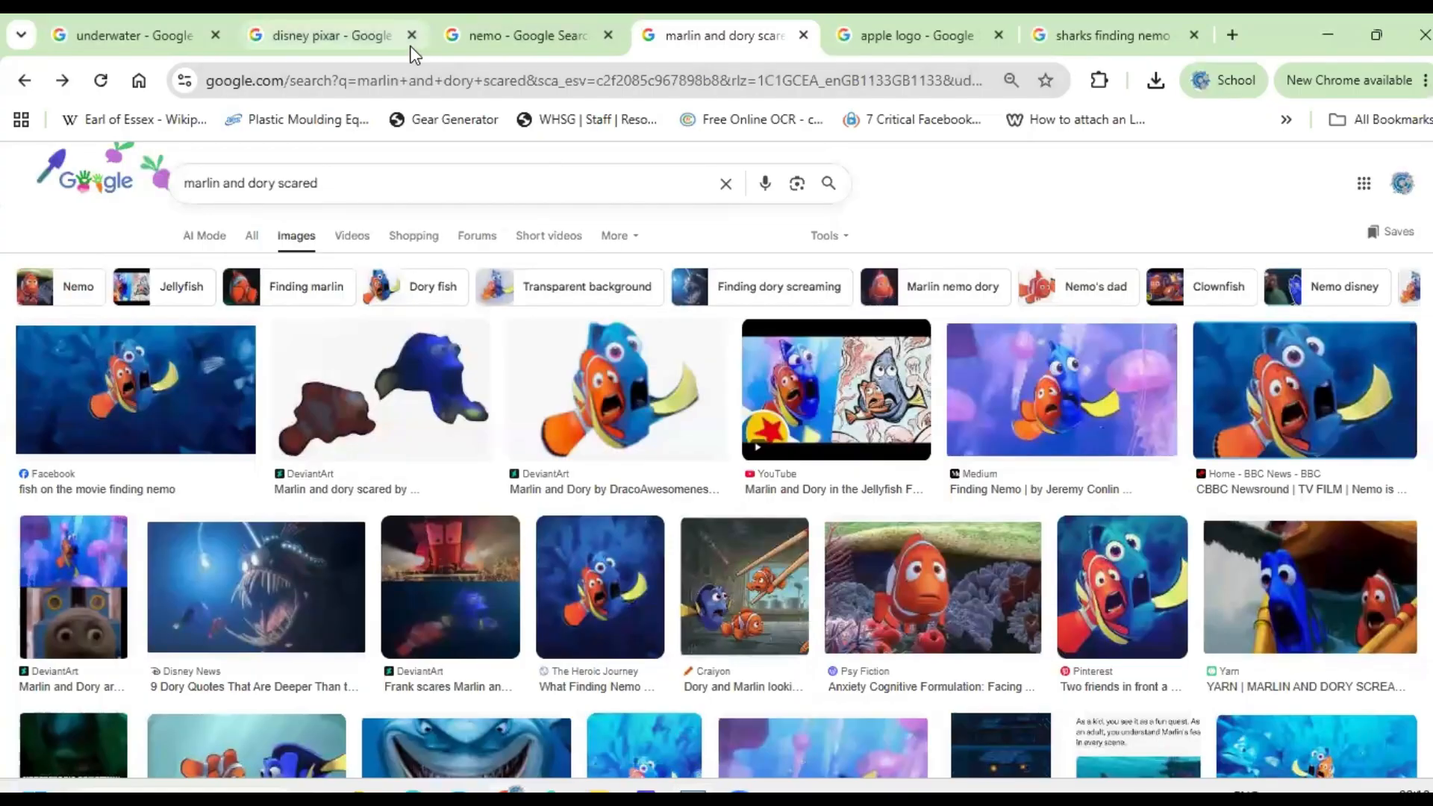
{"action": "left_click", "coordinate": [328, 35]}
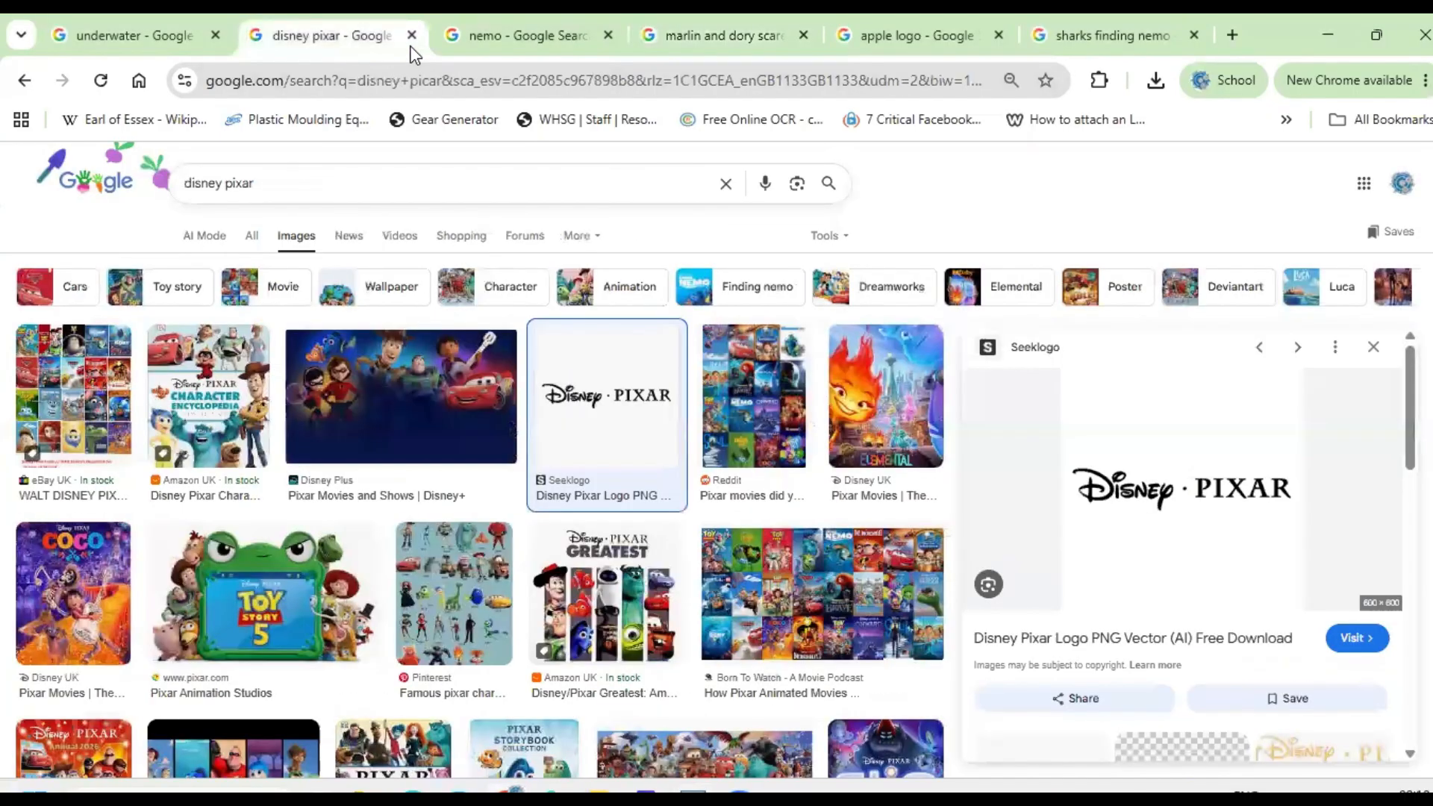
{"action": "right_click", "coordinate": [1171, 485]}
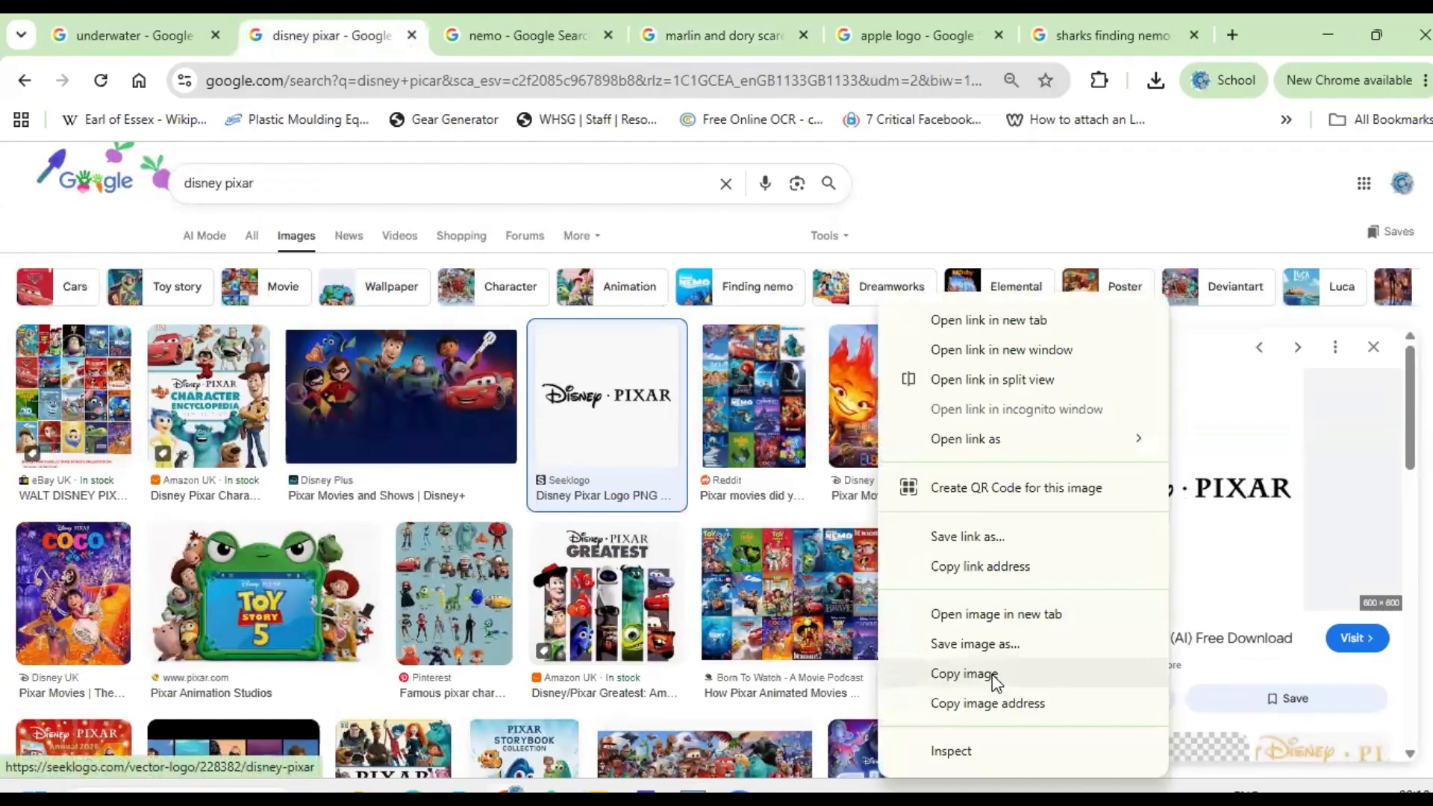
{"action": "left_click", "coordinate": [962, 674]}
{"action": "mouse_move", "coordinate": [740, 797]}
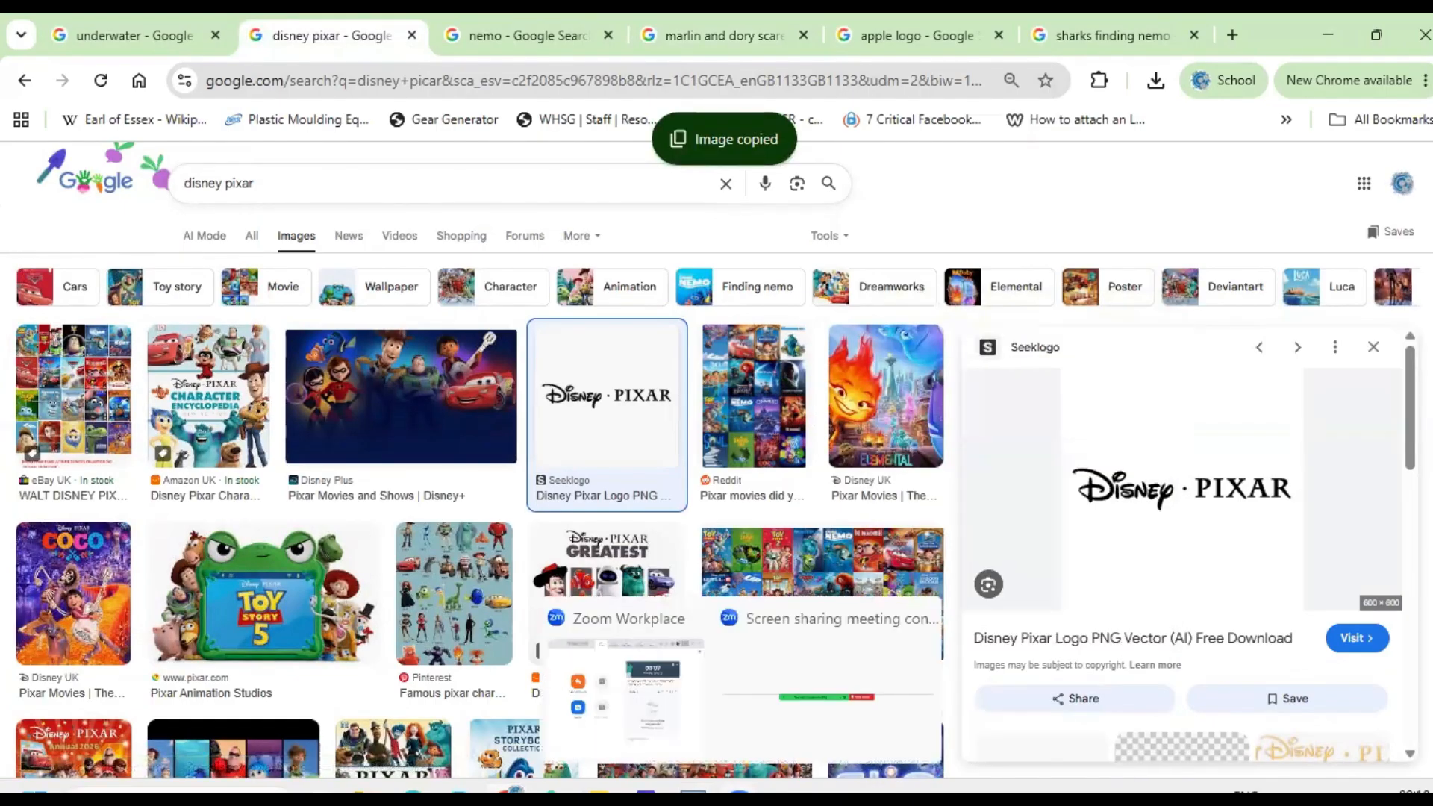
Step: Switch to TechSoft Design and paste the copied Disney Pixar logo beside the net
{"action": "left_click", "coordinate": [692, 797]}
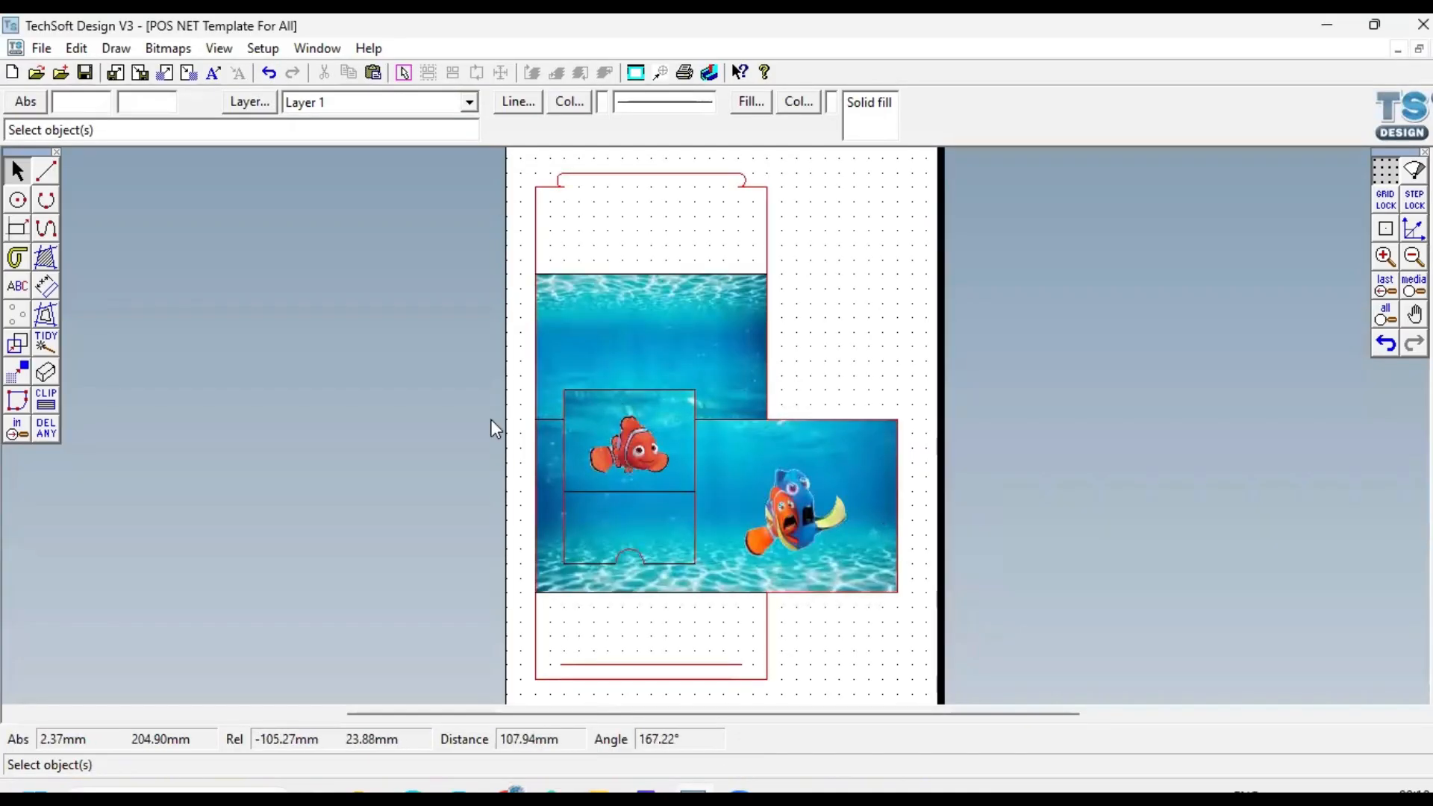
{"action": "right_click", "coordinate": [424, 431]}
{"action": "left_click", "coordinate": [481, 490]}
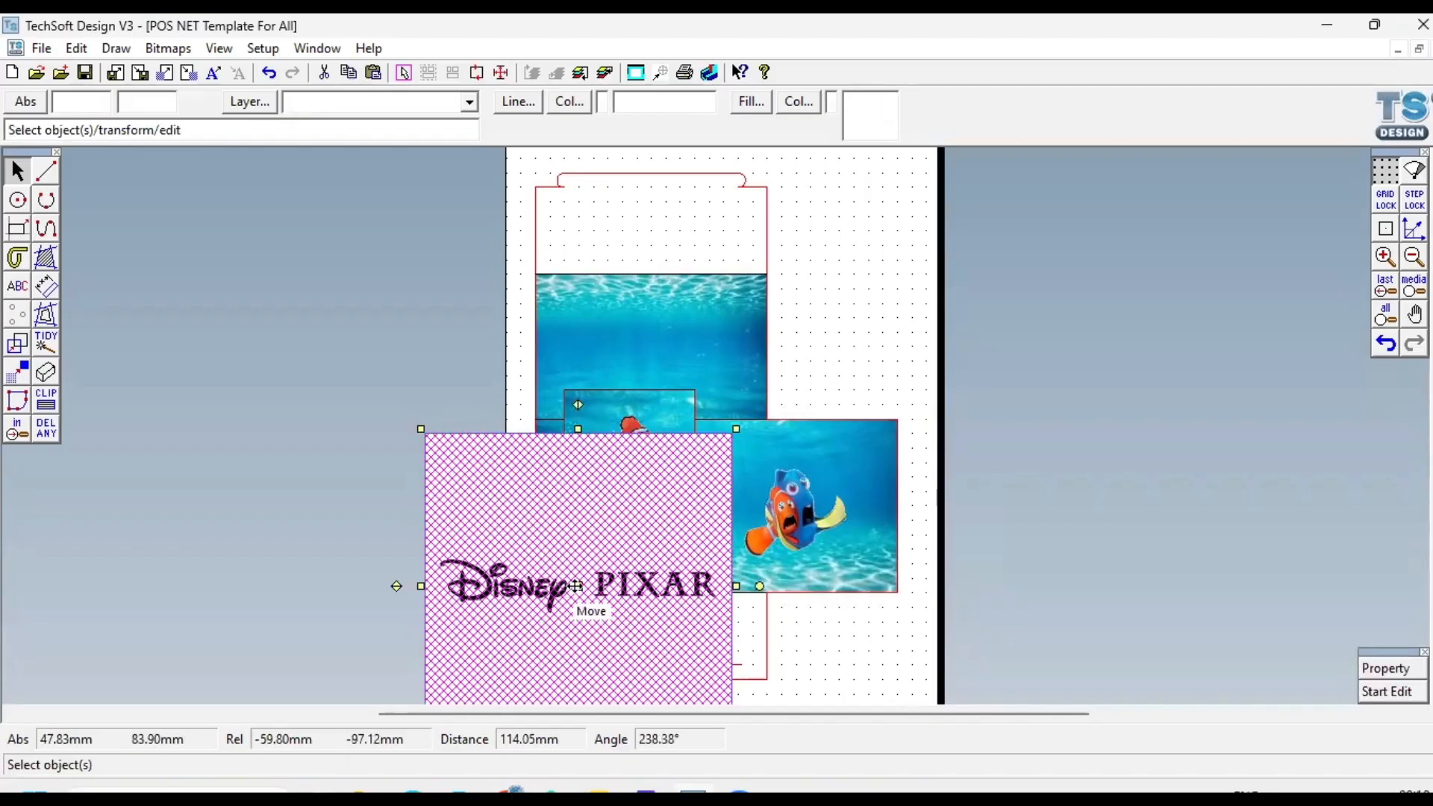
Step: Scale the Disney Pixar logo bitmap down to about 139 mm square and position its lettering above Marlin and Dory
{"action": "left_click_drag", "start_coordinate": [576, 586], "coordinate": [833, 457]}
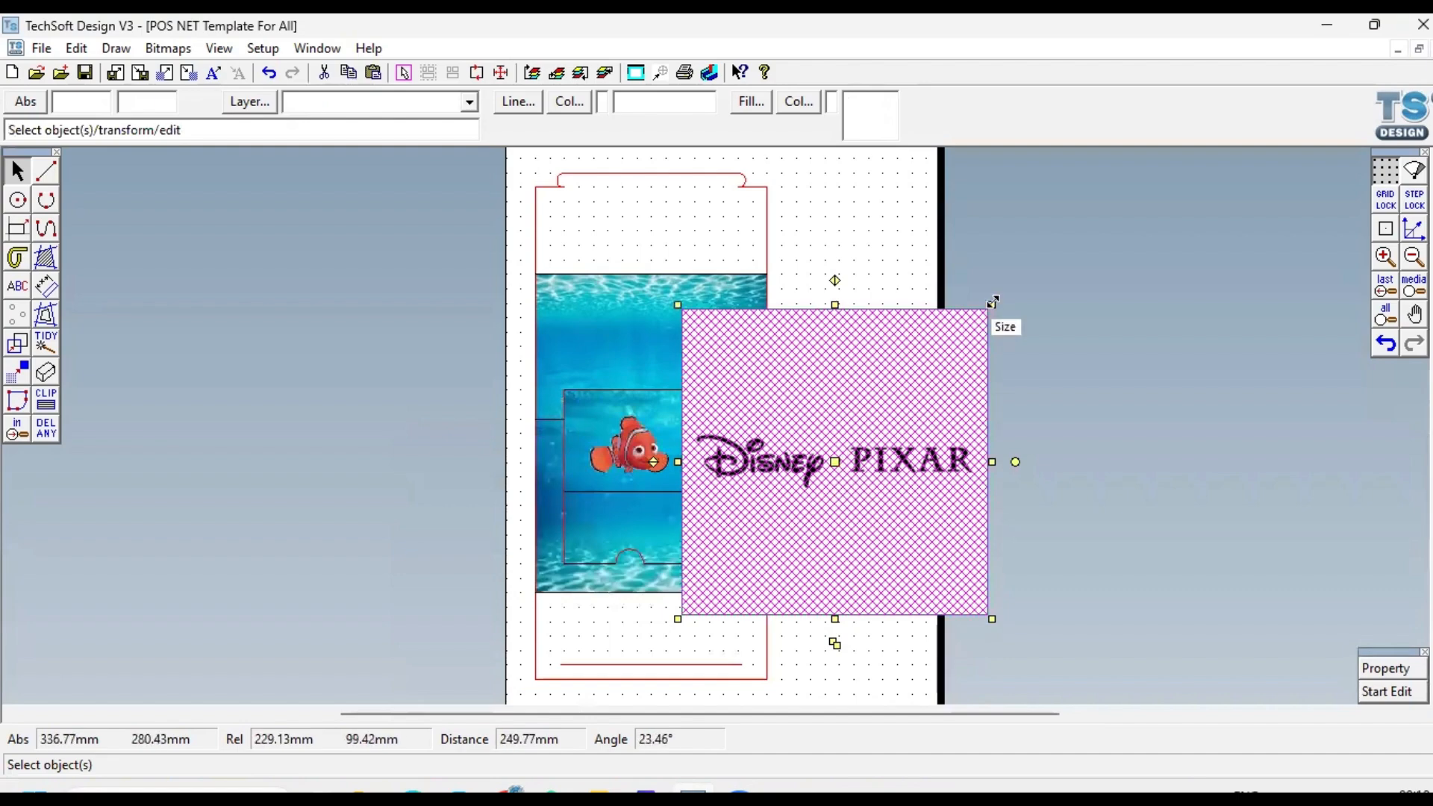
{"action": "left_click_drag", "start_coordinate": [991, 302], "coordinate": [918, 376]}
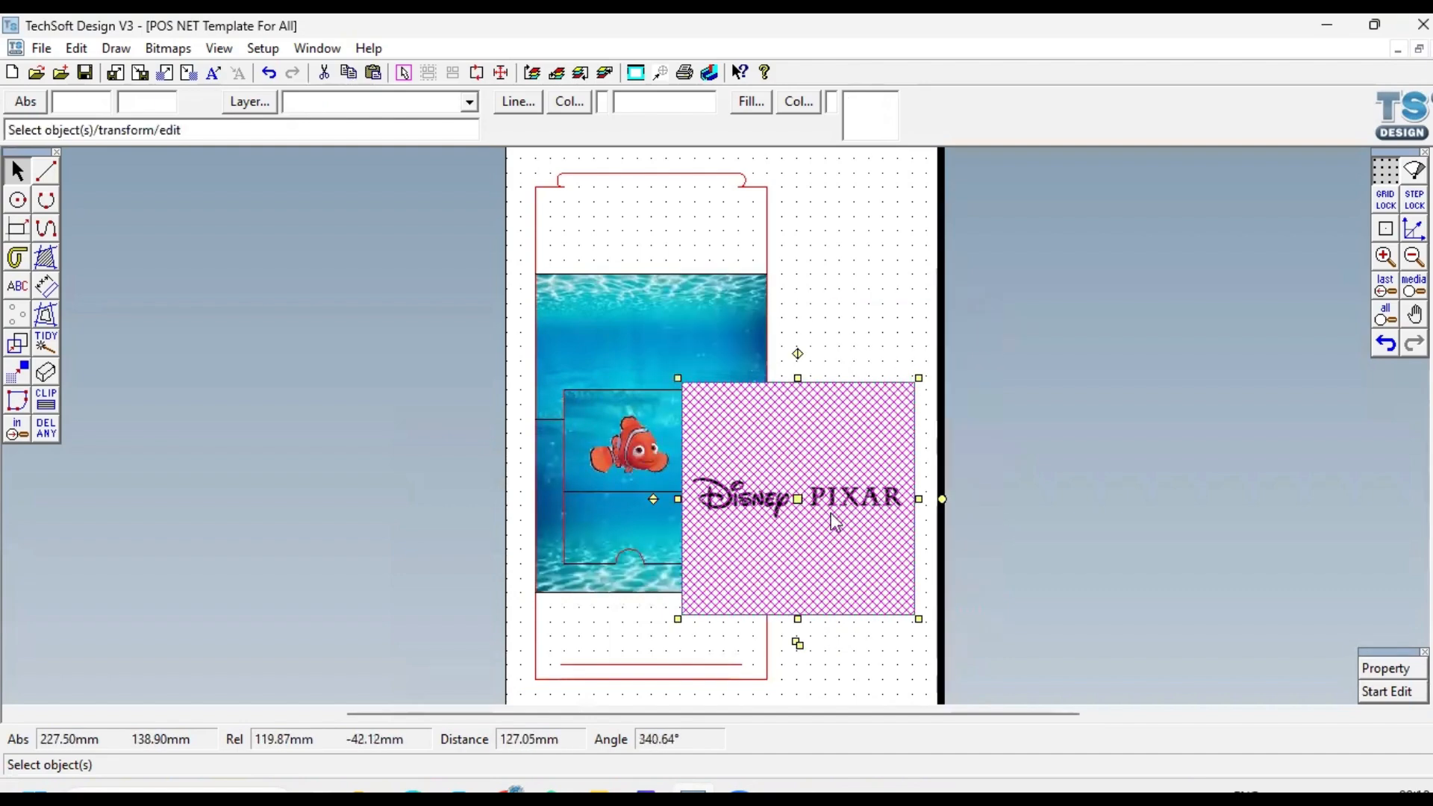
{"action": "left_click_drag", "start_coordinate": [796, 499], "coordinate": [798, 468]}
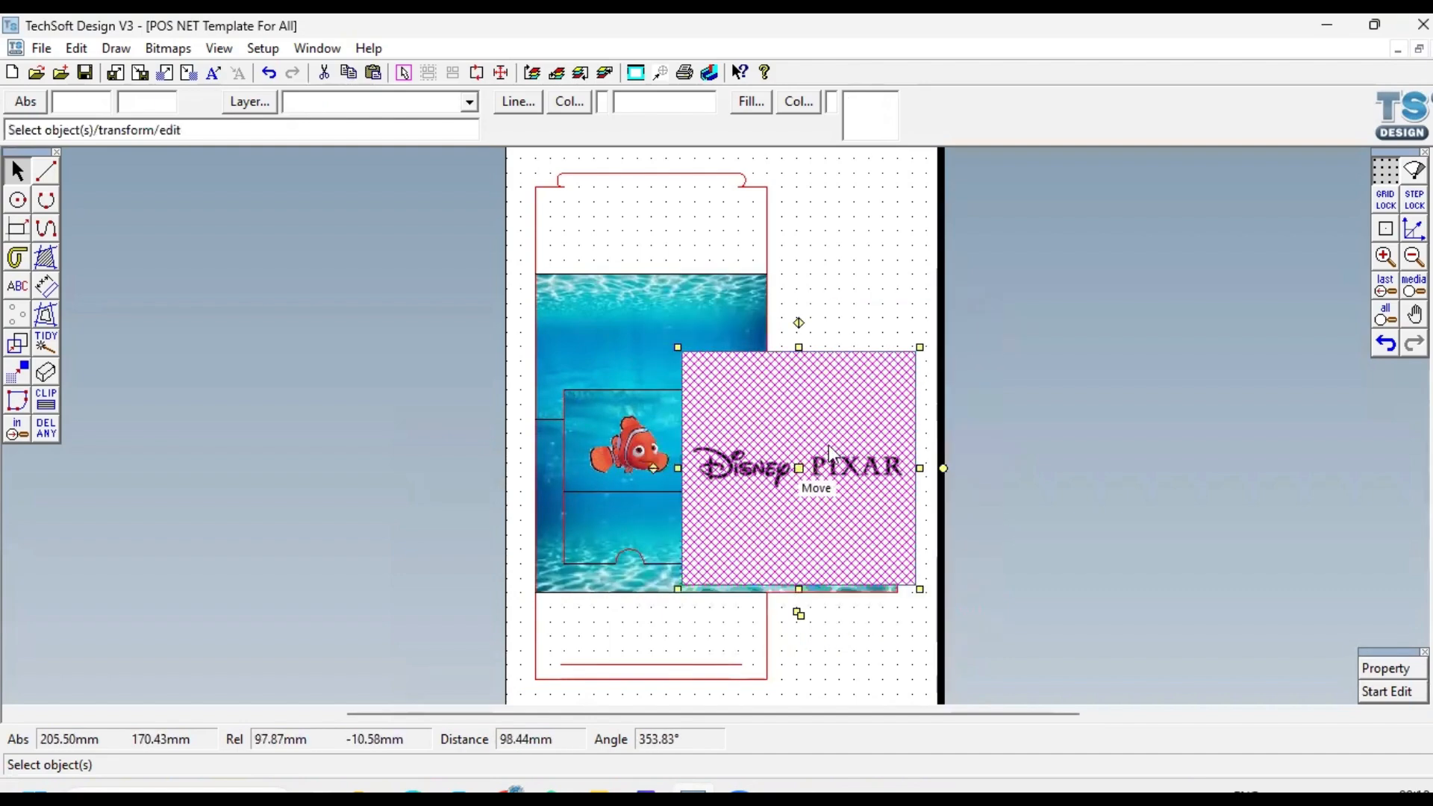
{"action": "left_click_drag", "start_coordinate": [919, 350], "coordinate": [889, 378]}
{"action": "left_click_drag", "start_coordinate": [782, 486], "coordinate": [797, 445]}
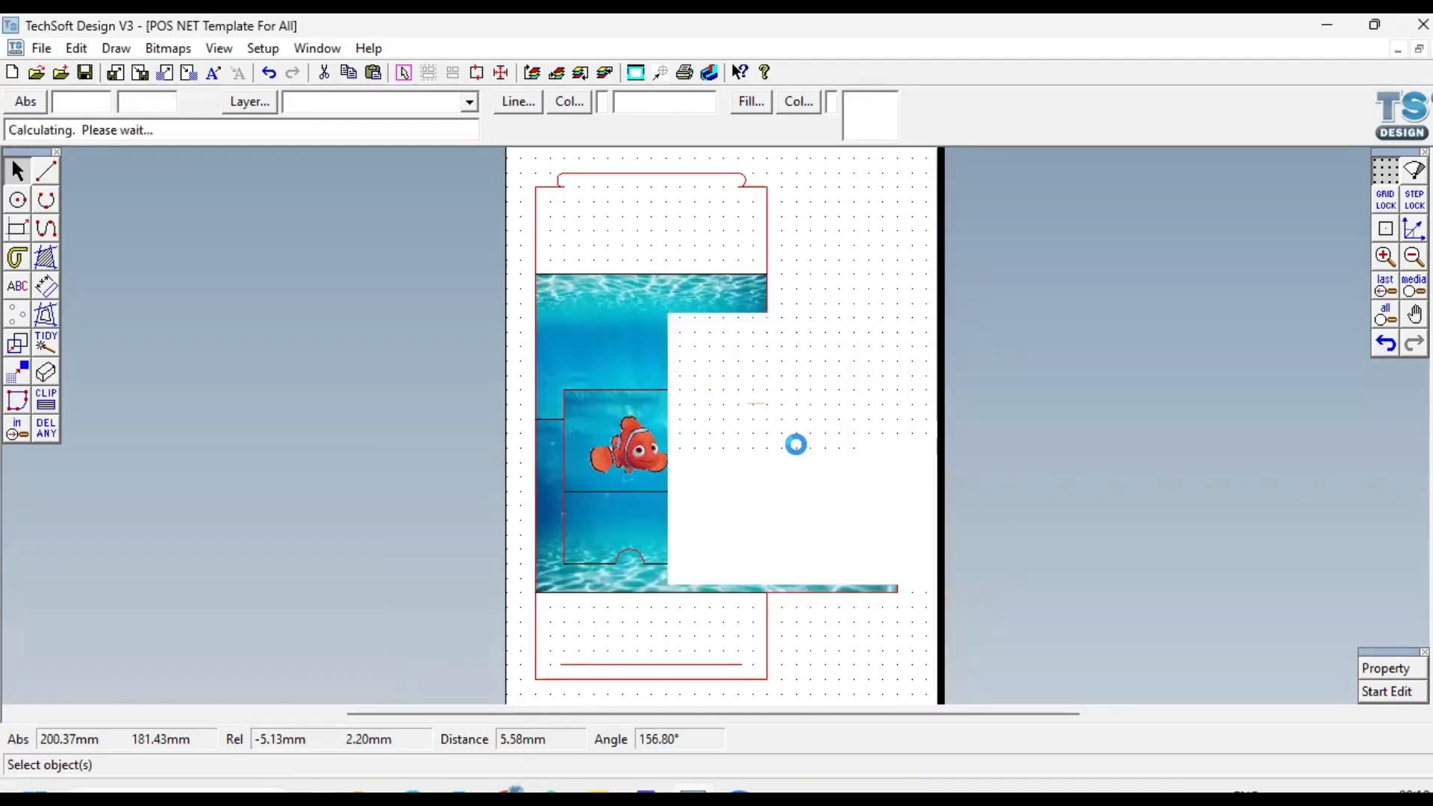
{"action": "left_click", "coordinate": [1047, 408]}
{"action": "left_click", "coordinate": [820, 446]}
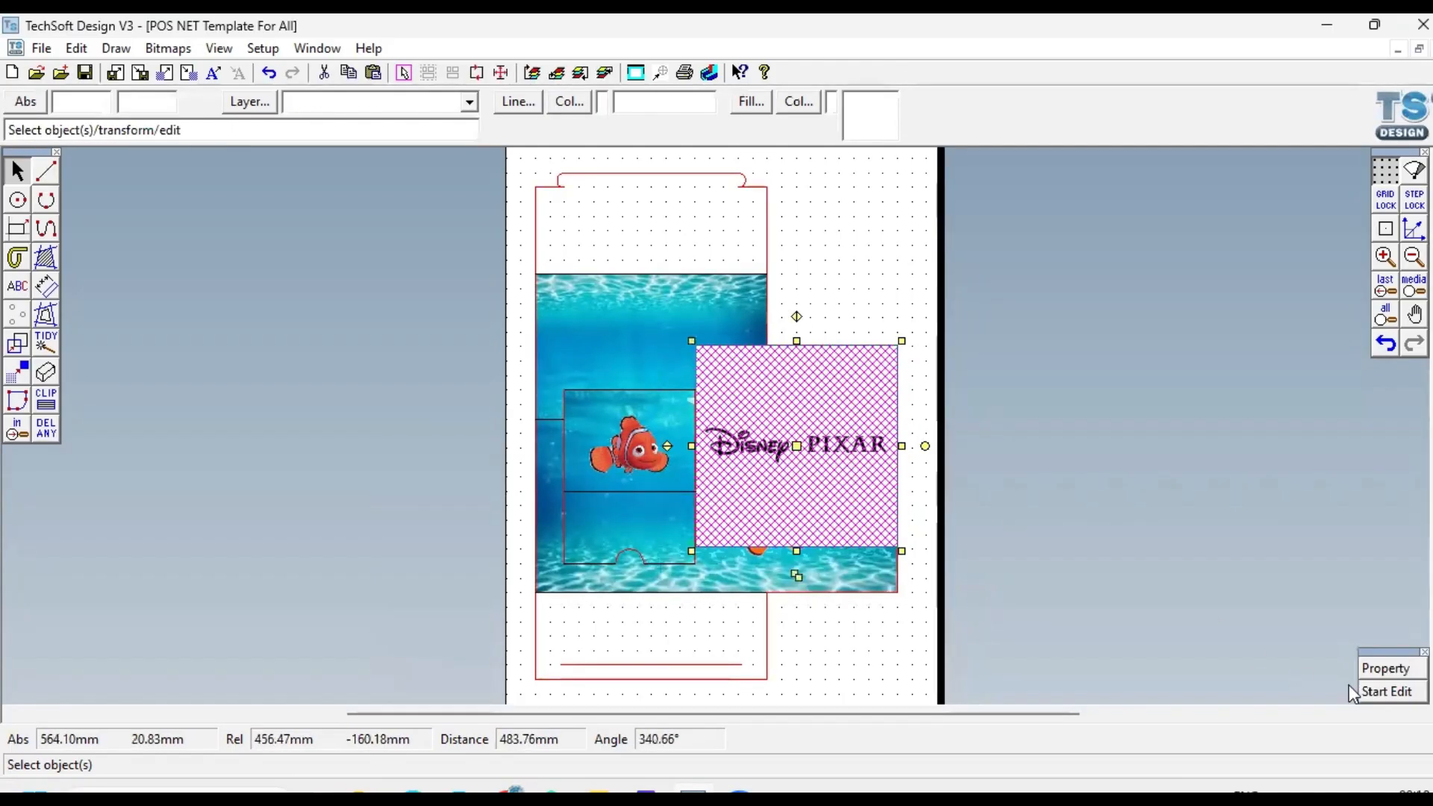
Step: Enable transparency for the Disney Pixar logo bitmap with white as the transparent colour
{"action": "left_click", "coordinate": [1385, 669]}
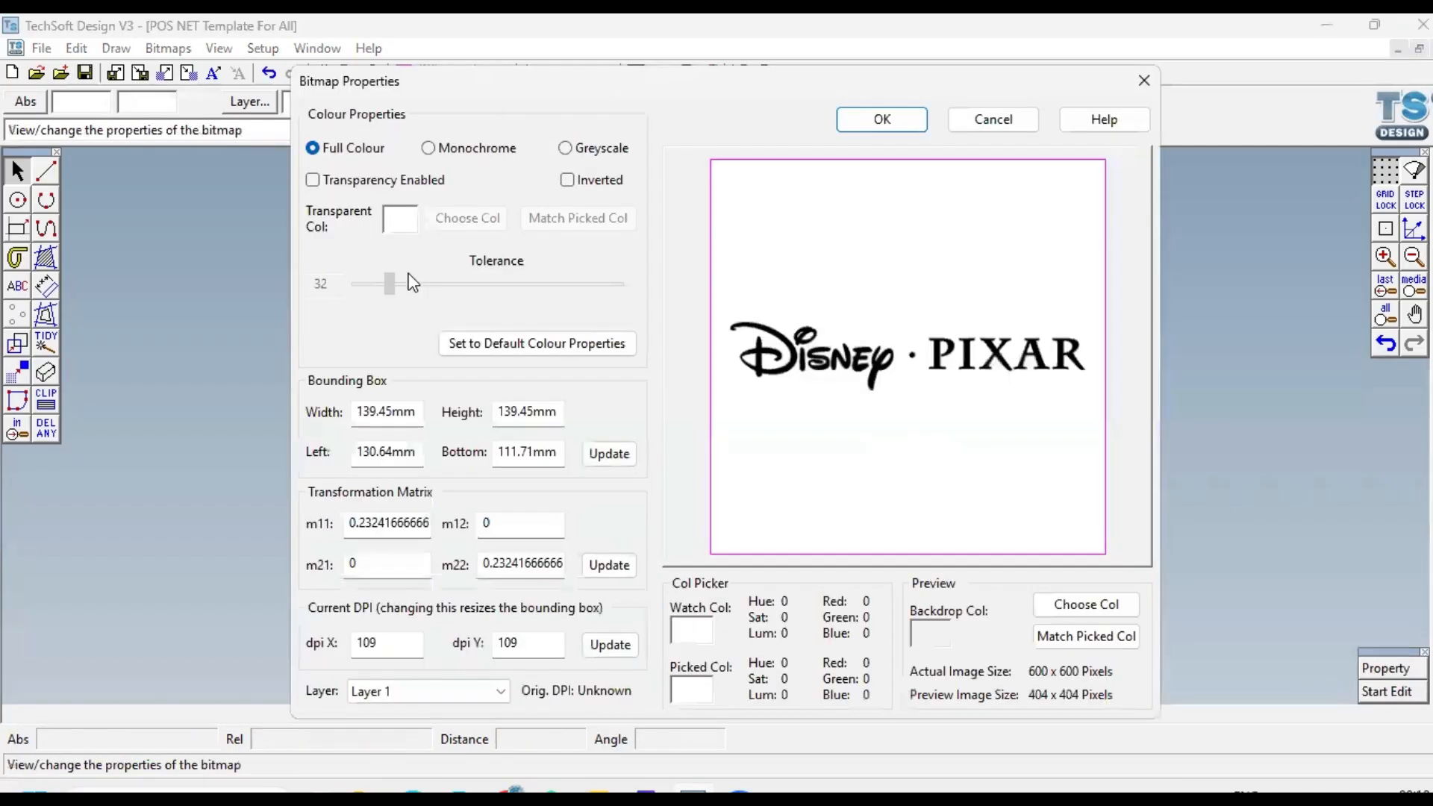
{"action": "left_click", "coordinate": [312, 180]}
{"action": "left_click", "coordinate": [881, 120]}
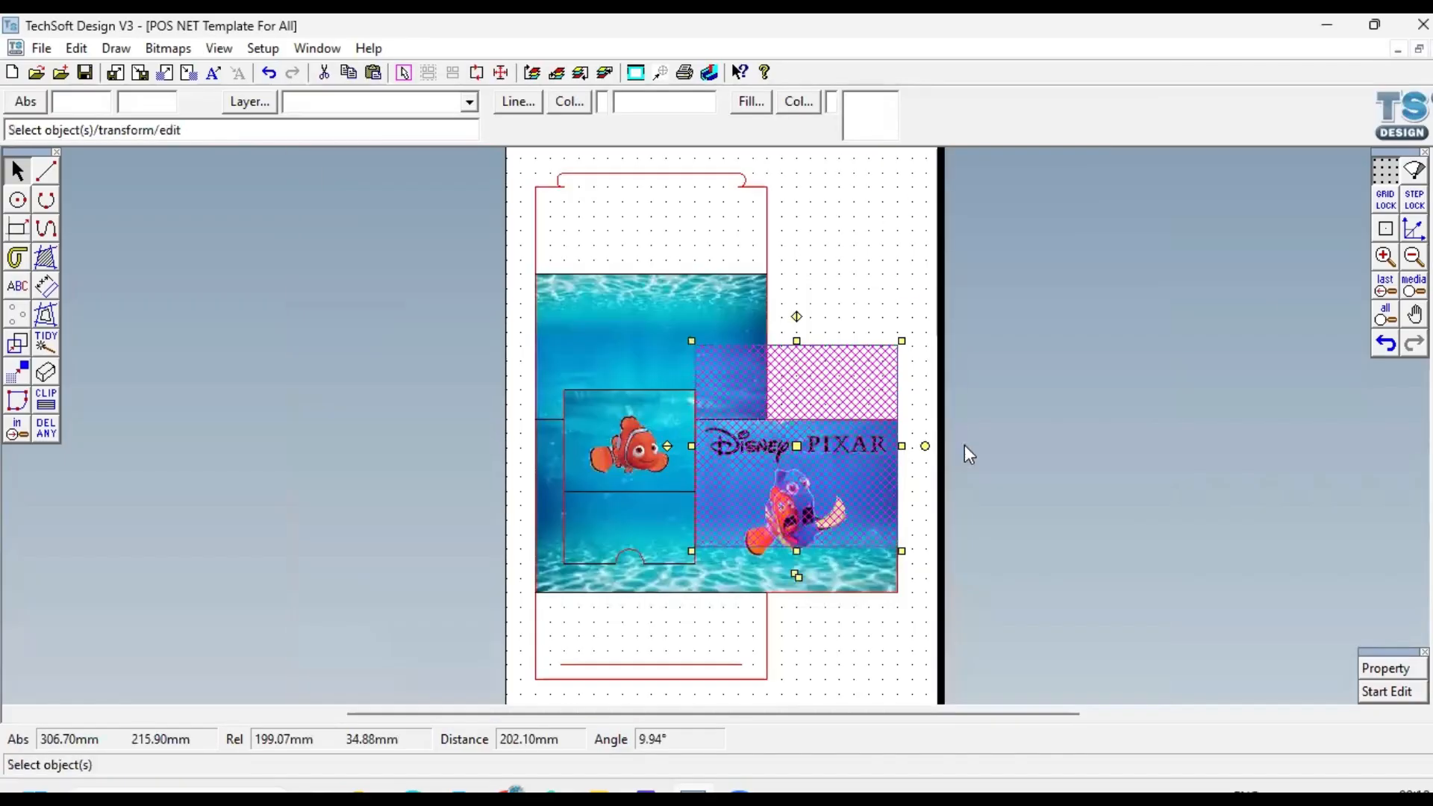
{"action": "left_click", "coordinate": [1023, 483]}
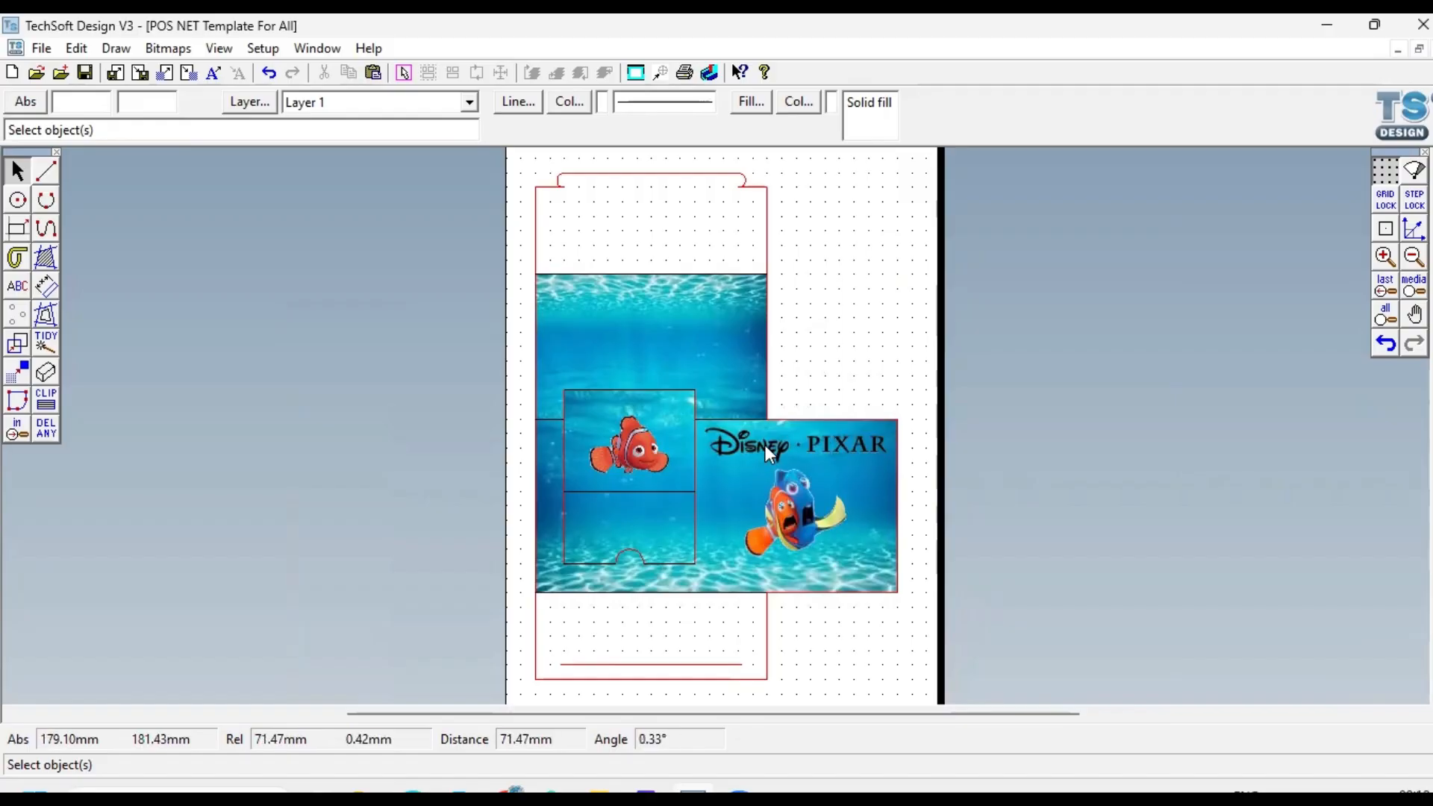
Step: Reopen the Disney Pixar logo's bitmap properties and invert its colours
{"action": "left_click", "coordinate": [854, 448]}
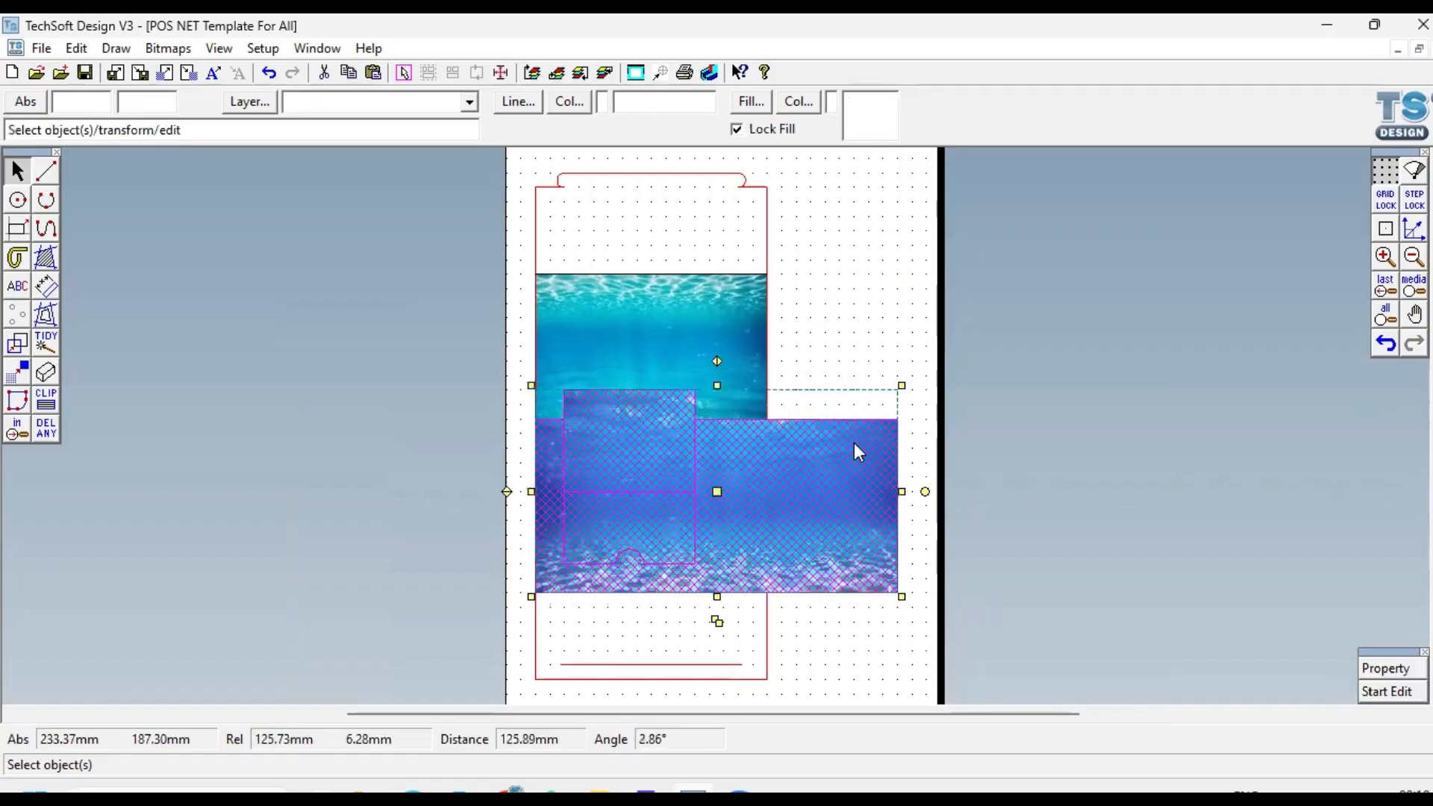
{"action": "left_click", "coordinate": [841, 446]}
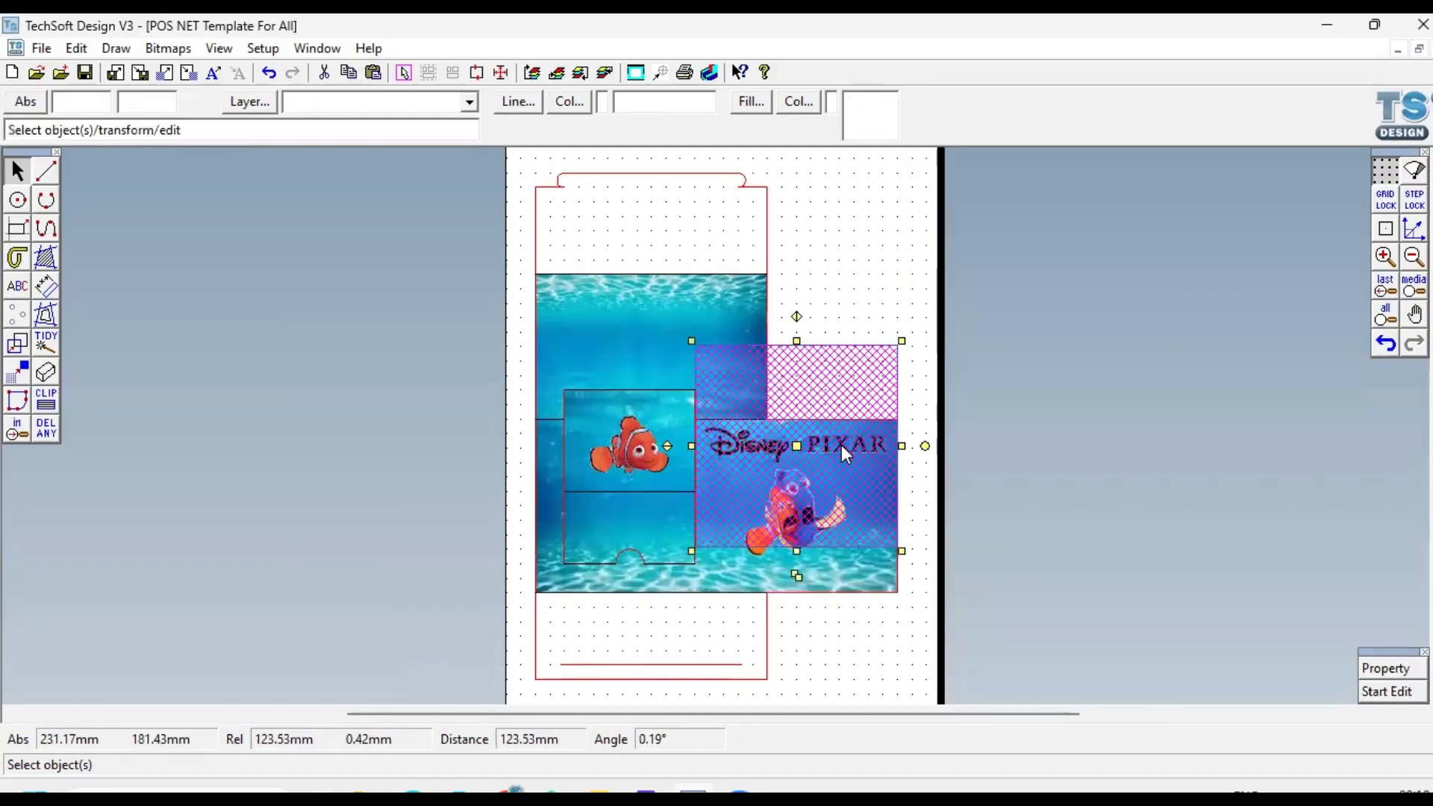
{"action": "left_click", "coordinate": [1370, 670]}
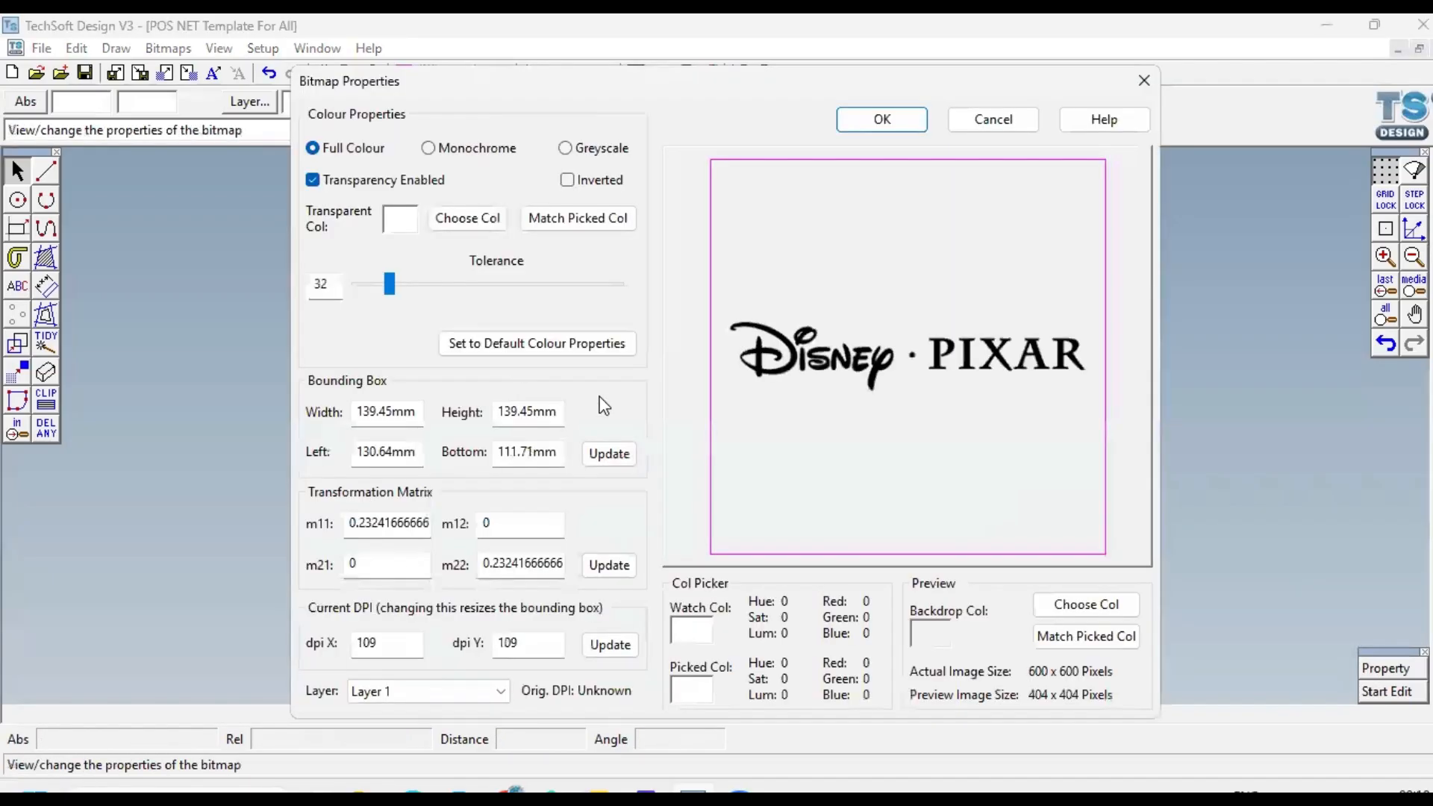
{"action": "left_click", "coordinate": [567, 181]}
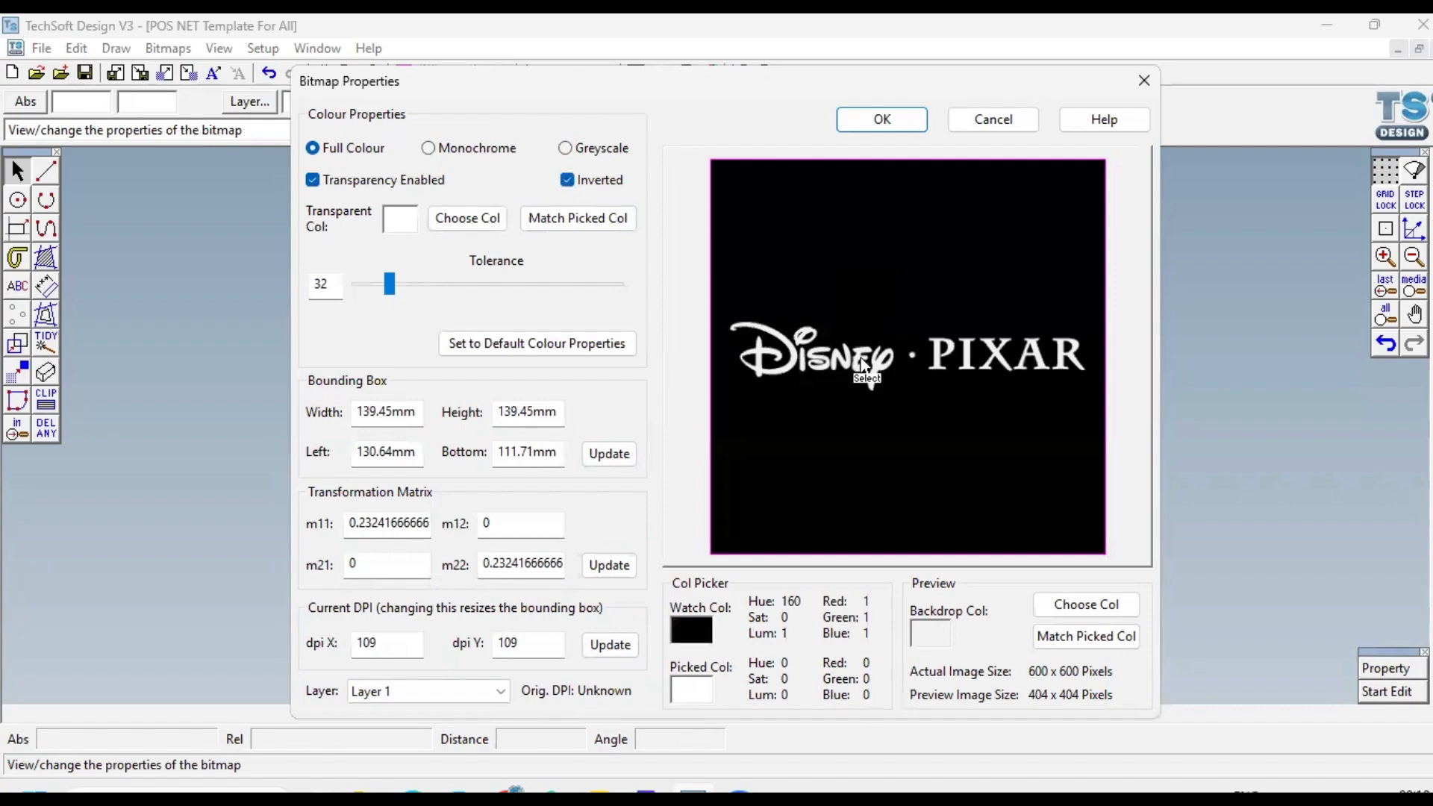
Step: Compare the logo preview with transparency off, both with and without inversion, and restore both options
{"action": "left_click", "coordinate": [313, 181]}
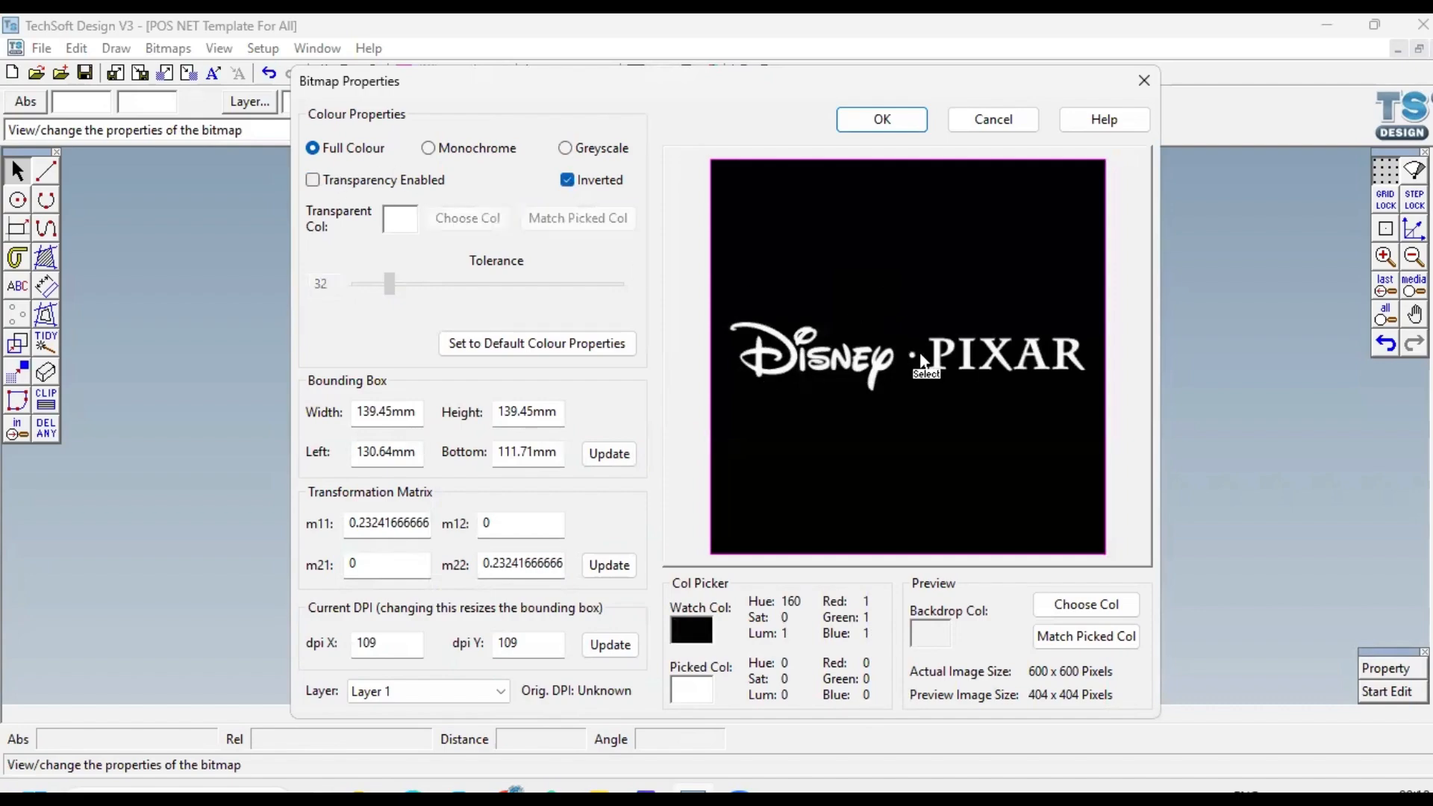
{"action": "left_click", "coordinate": [567, 181]}
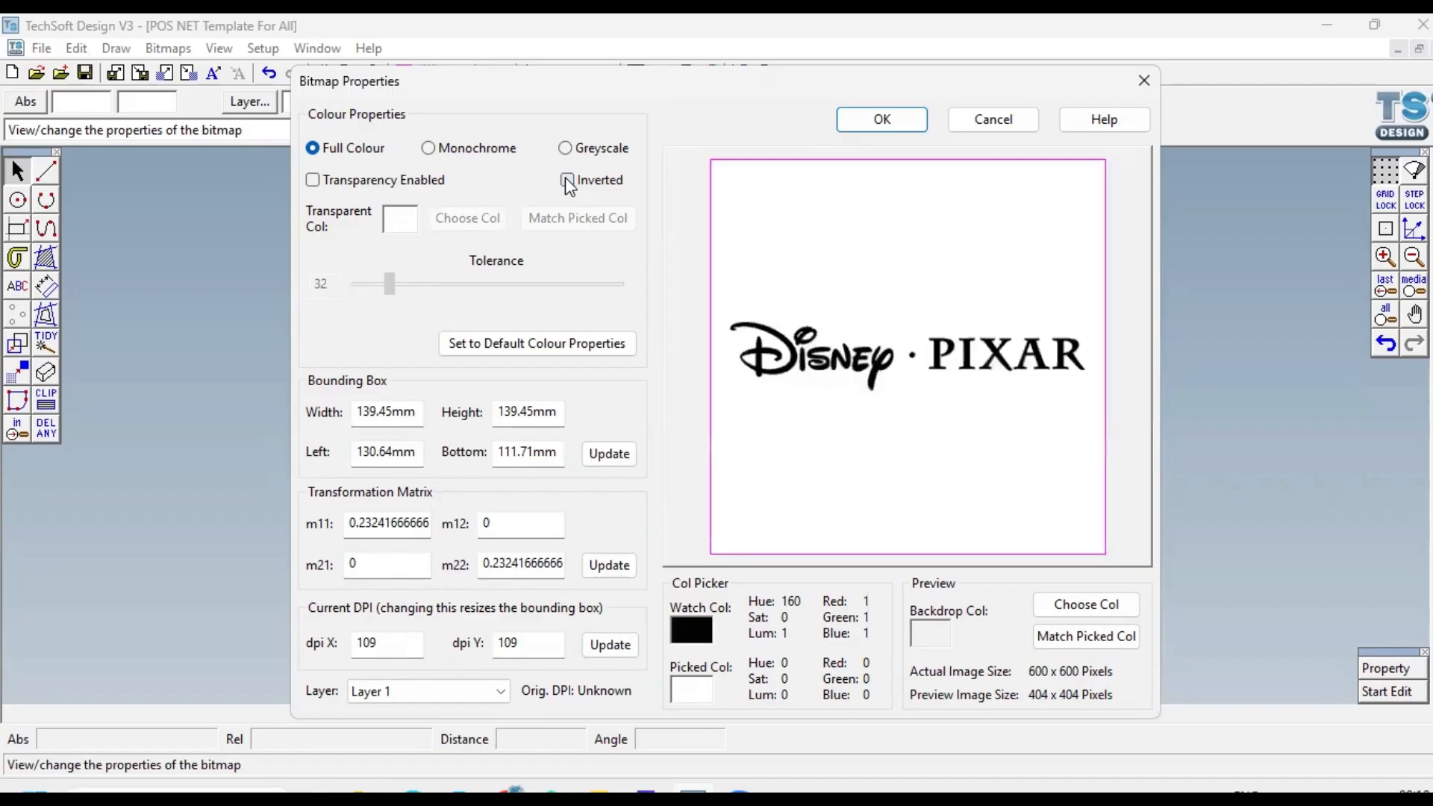
{"action": "left_click", "coordinate": [567, 182]}
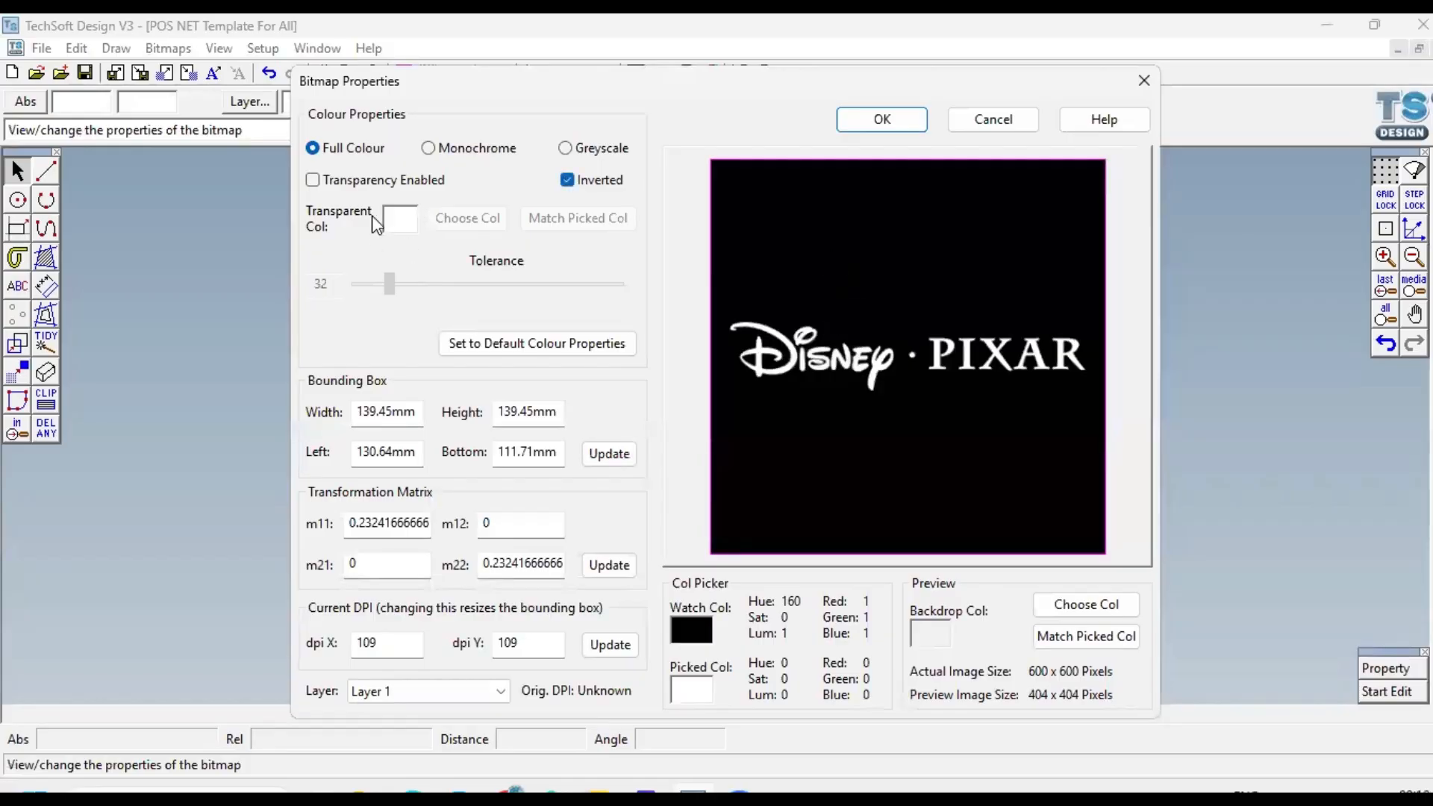
{"action": "left_click", "coordinate": [311, 182]}
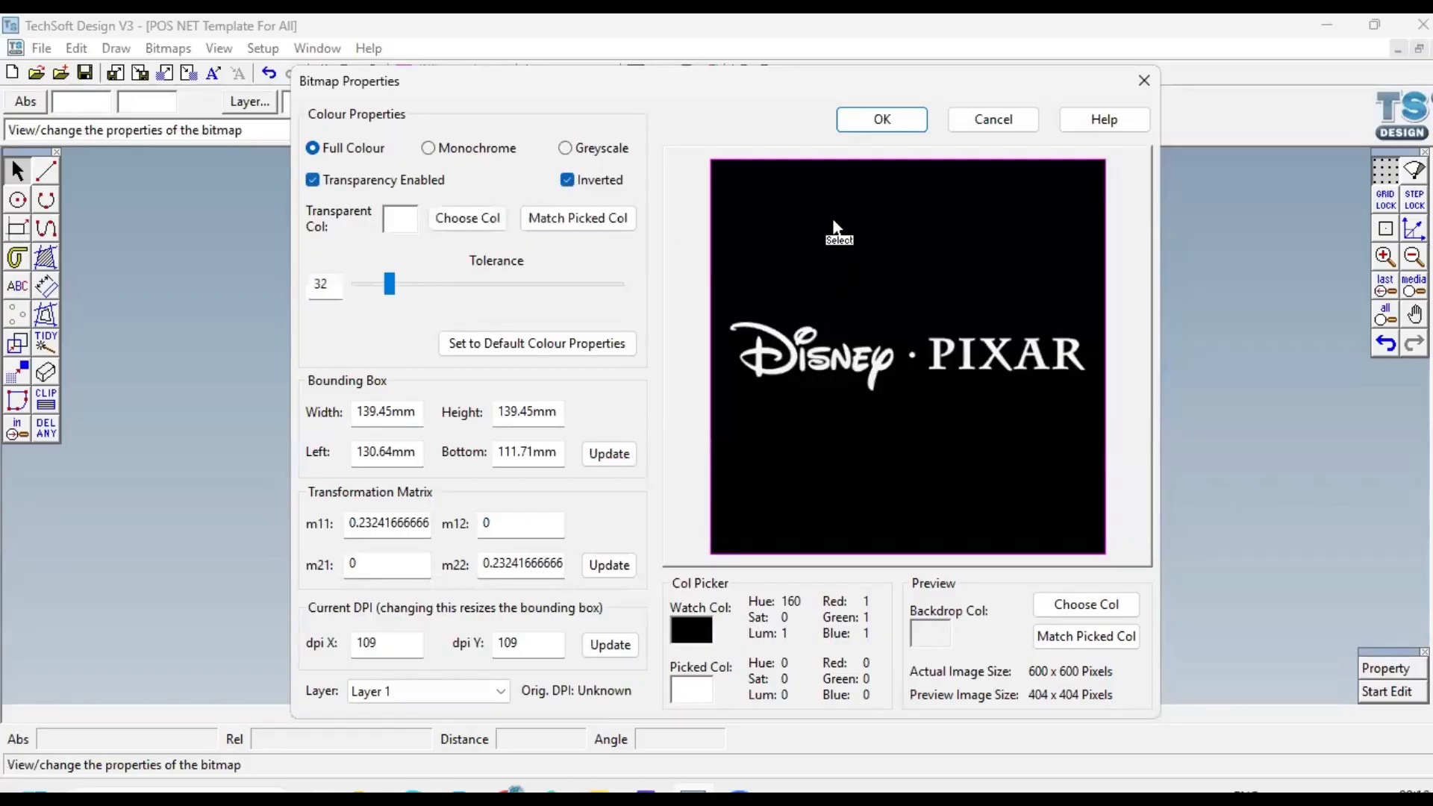
Step: Set the inverted logo's transparent colour to black and apply the bitmap properties
{"action": "left_click", "coordinate": [452, 222]}
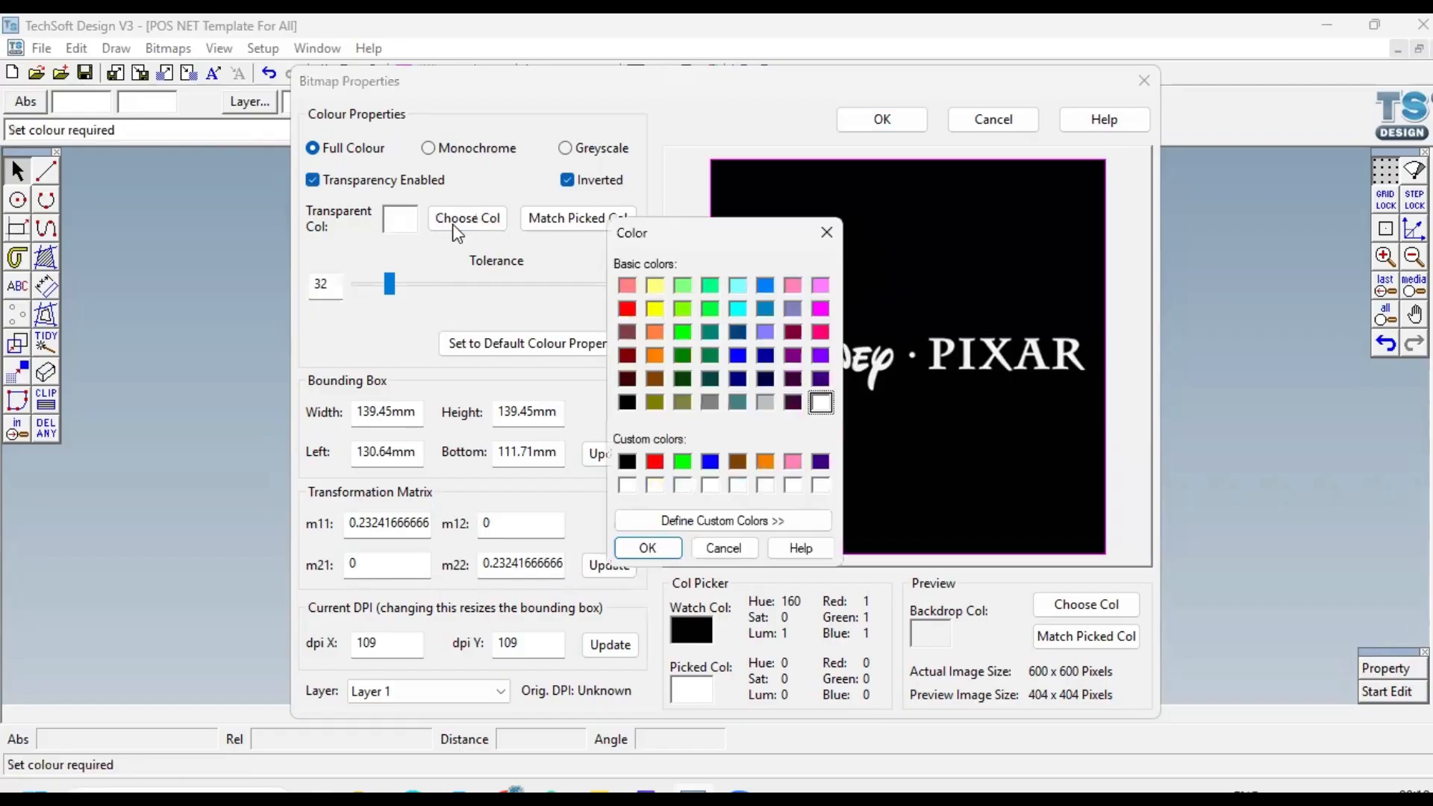
{"action": "left_click", "coordinate": [627, 462]}
{"action": "left_click", "coordinate": [643, 548]}
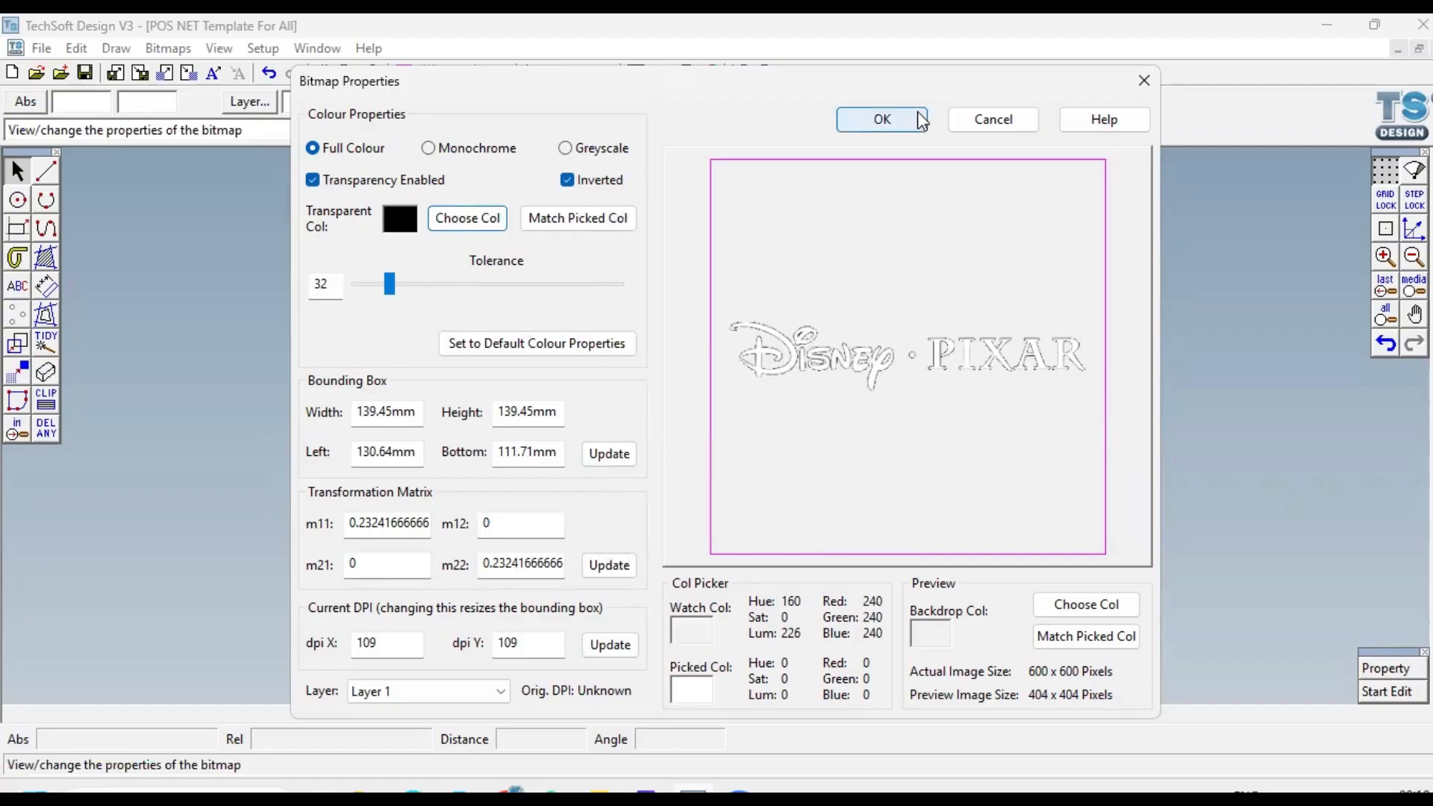
{"action": "left_click", "coordinate": [882, 120]}
{"action": "left_click", "coordinate": [995, 323]}
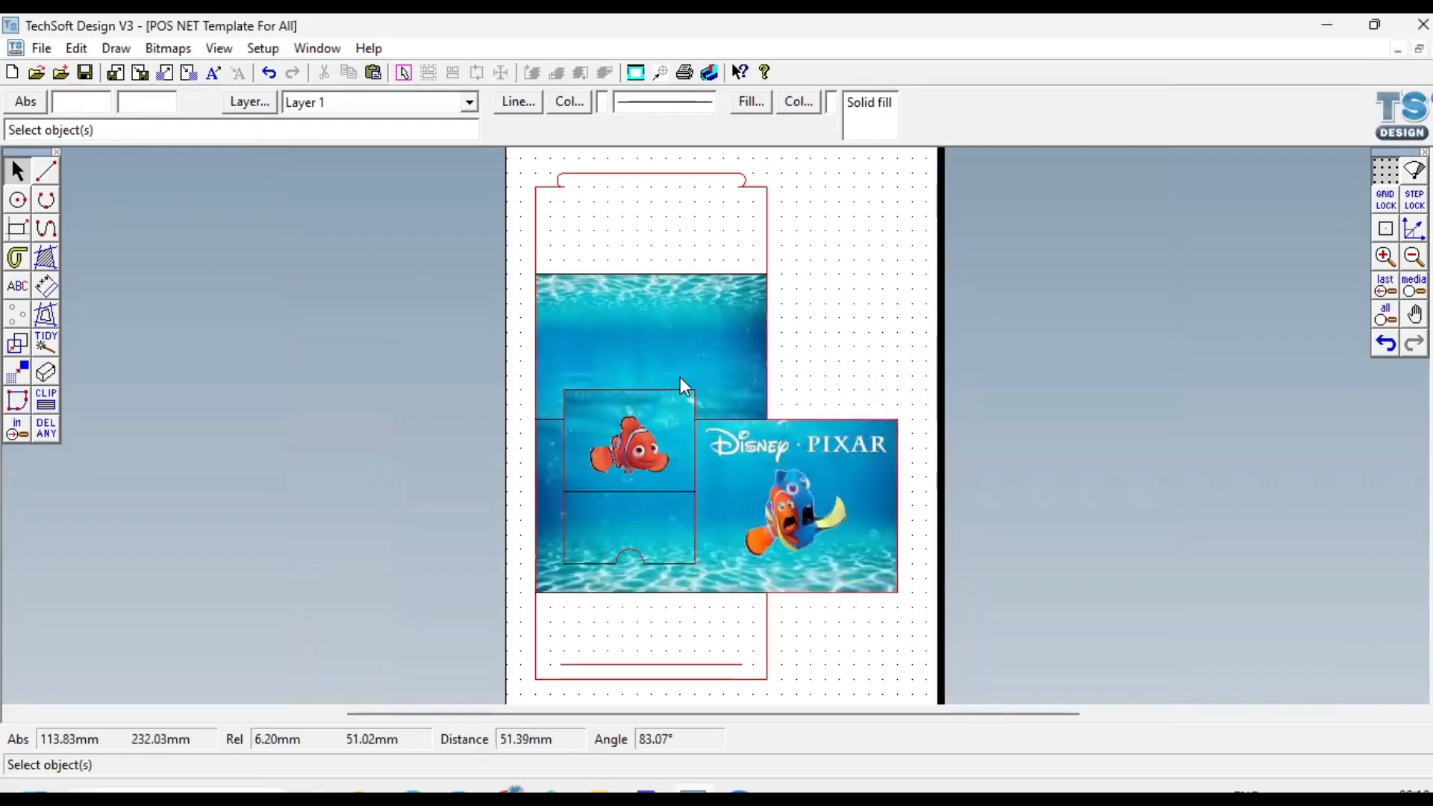
Step: Scale the white Disney Pixar logo down slightly and recentre it above Marlin and Dory on the underwater panel
{"action": "left_click", "coordinate": [776, 445]}
{"action": "left_click", "coordinate": [826, 440]}
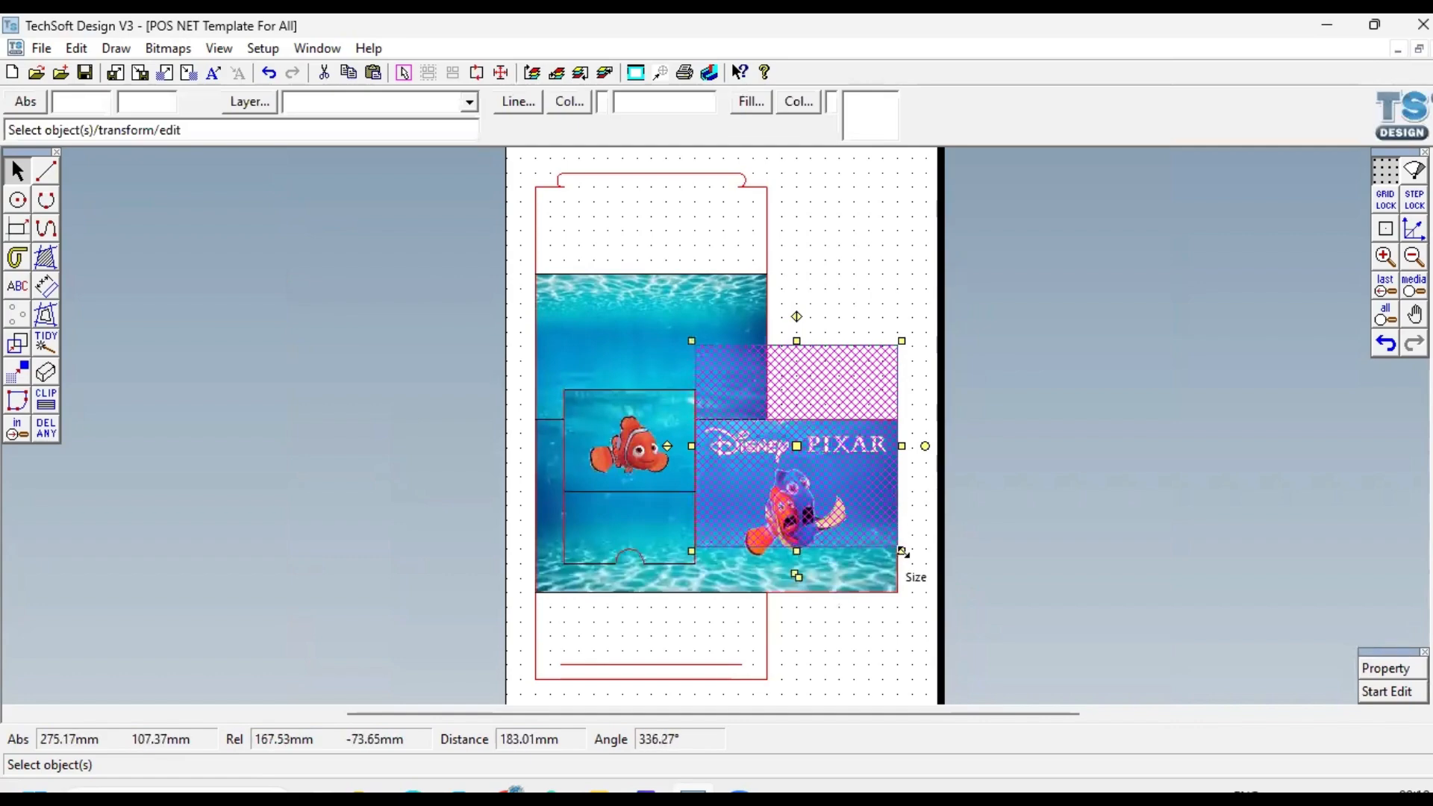
{"action": "left_click_drag", "start_coordinate": [901, 551], "coordinate": [873, 526]}
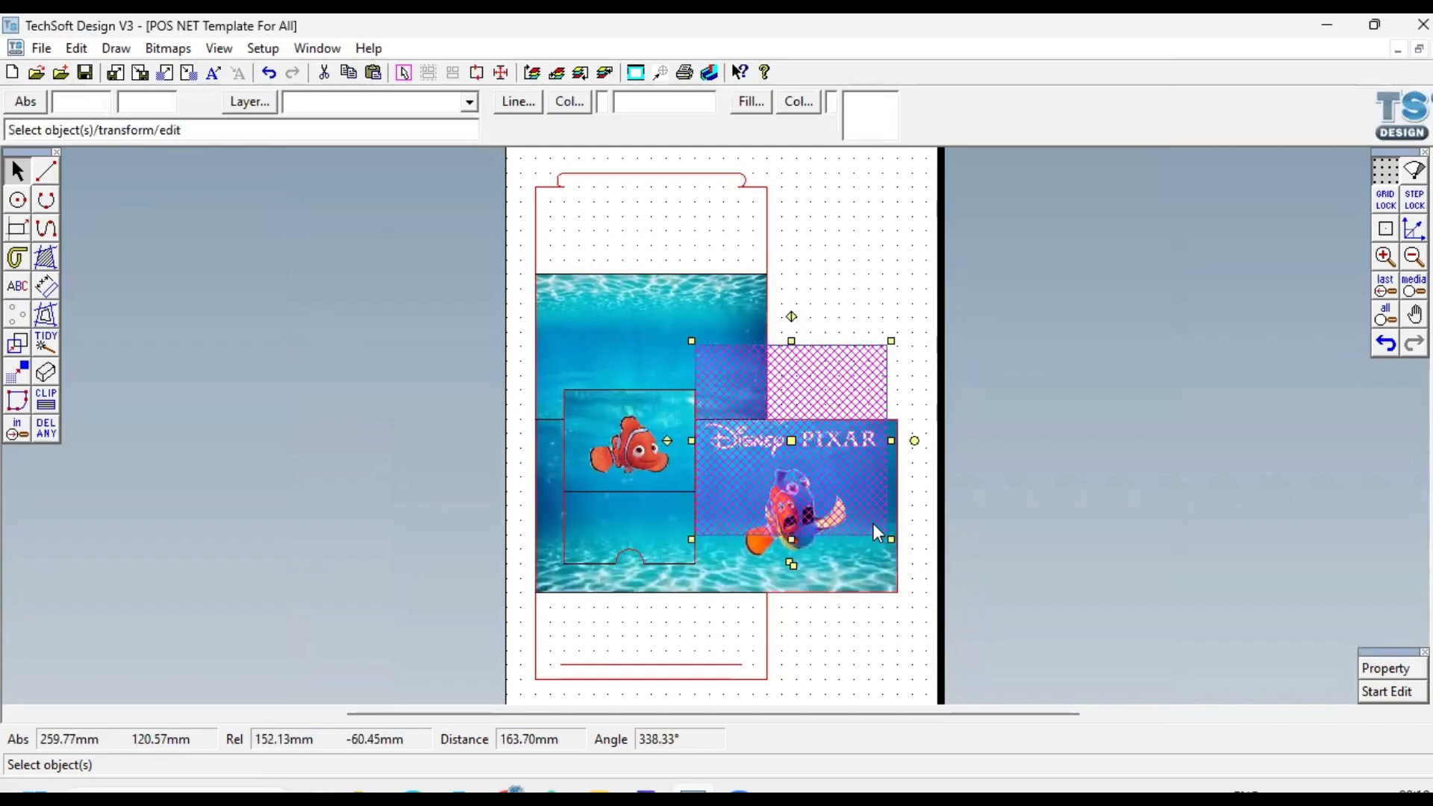
{"action": "left_click_drag", "start_coordinate": [791, 441], "coordinate": [797, 448]}
{"action": "left_click", "coordinate": [798, 443]}
{"action": "left_click", "coordinate": [1017, 432]}
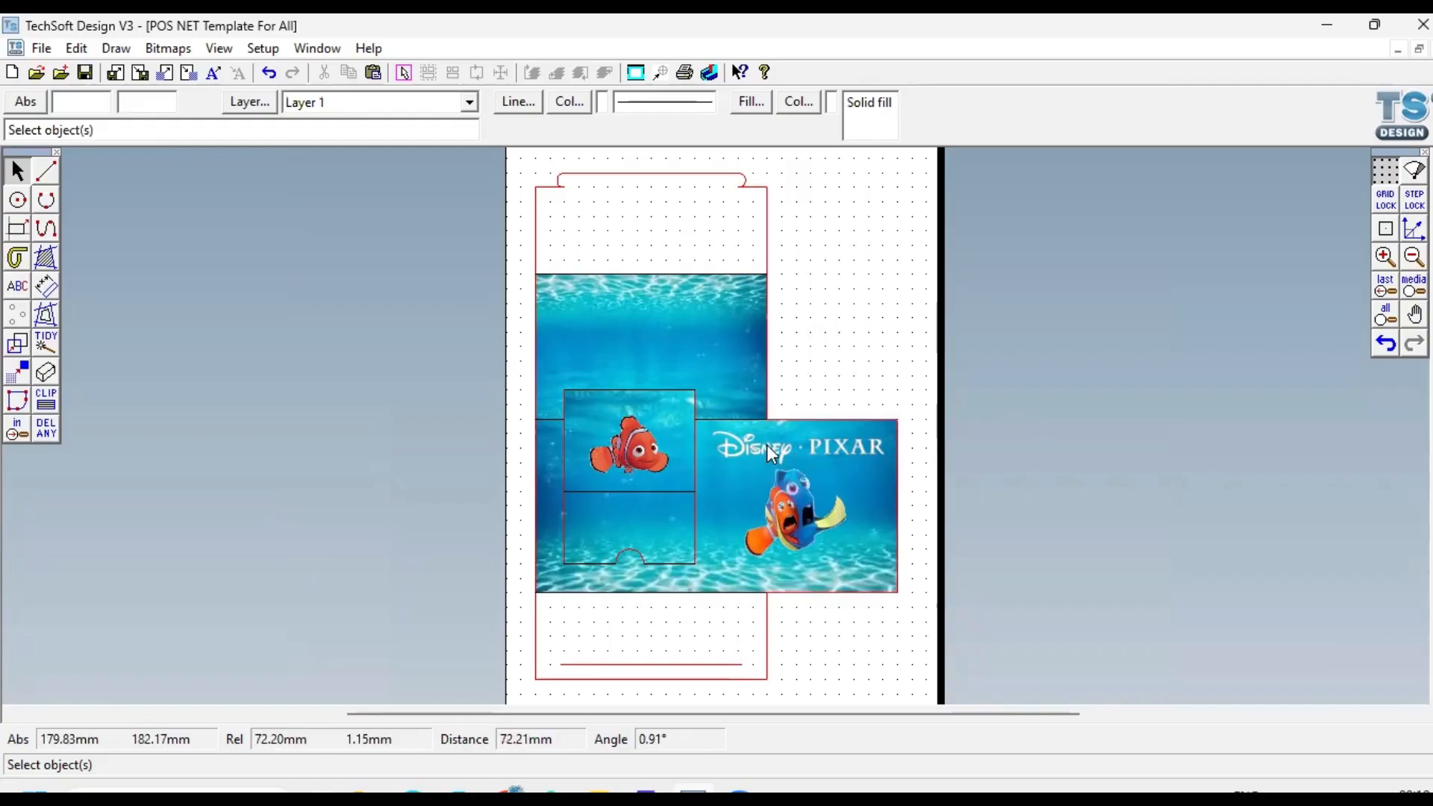
Step: Move the Marlin and Dory image slightly down to leave more space below the Disney Pixar logo
{"action": "left_click", "coordinate": [795, 504]}
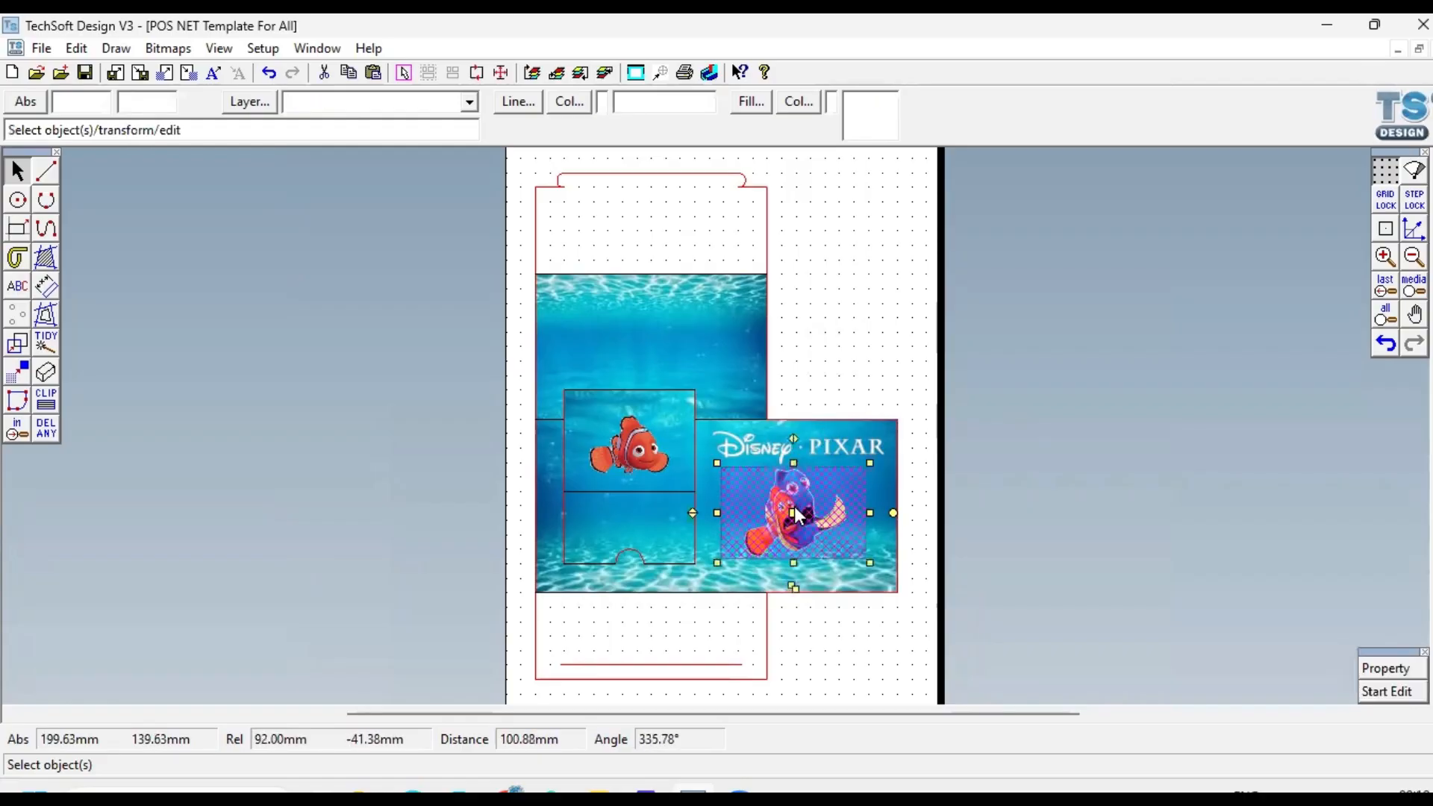
{"action": "left_click_drag", "start_coordinate": [793, 513], "coordinate": [792, 520]}
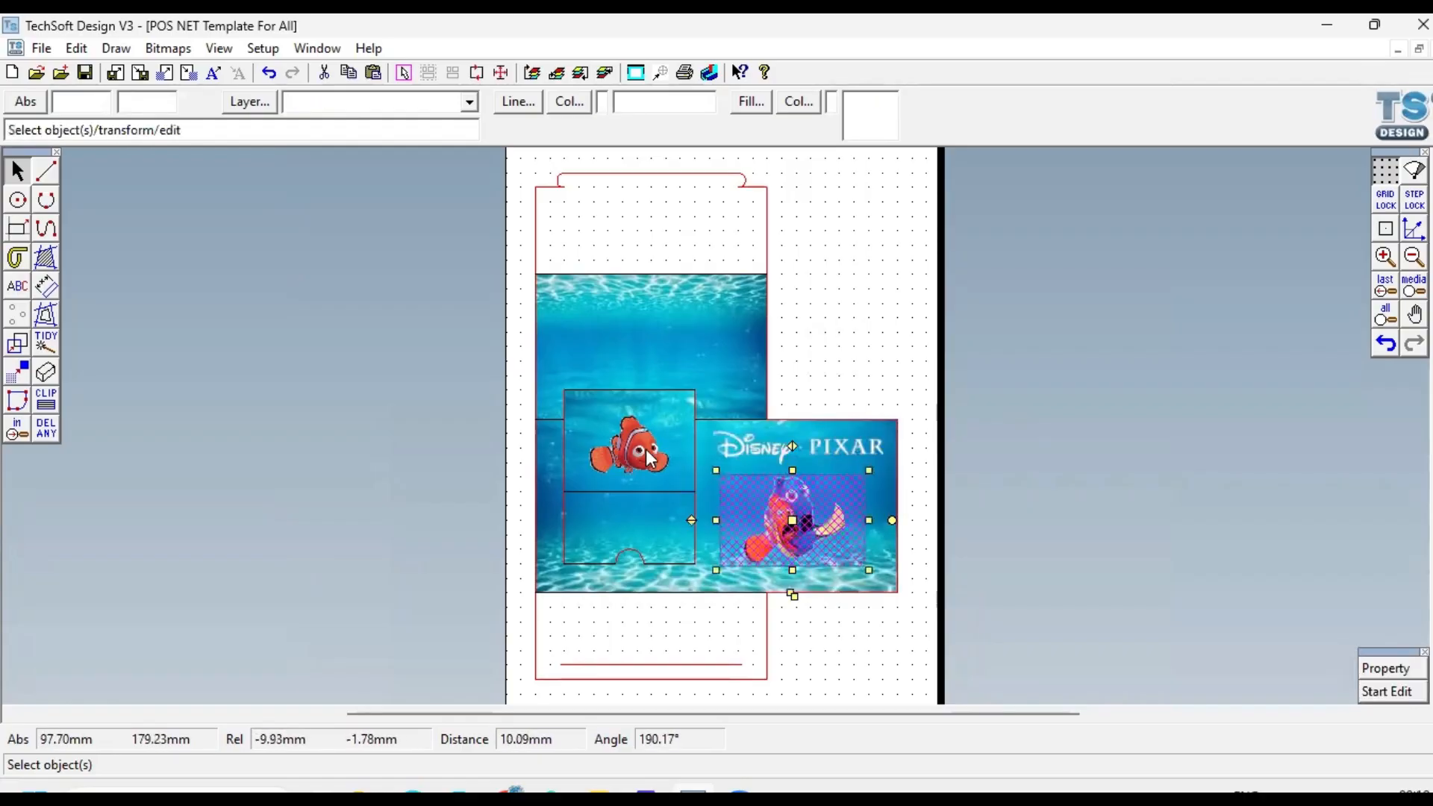
{"action": "left_click", "coordinate": [431, 440]}
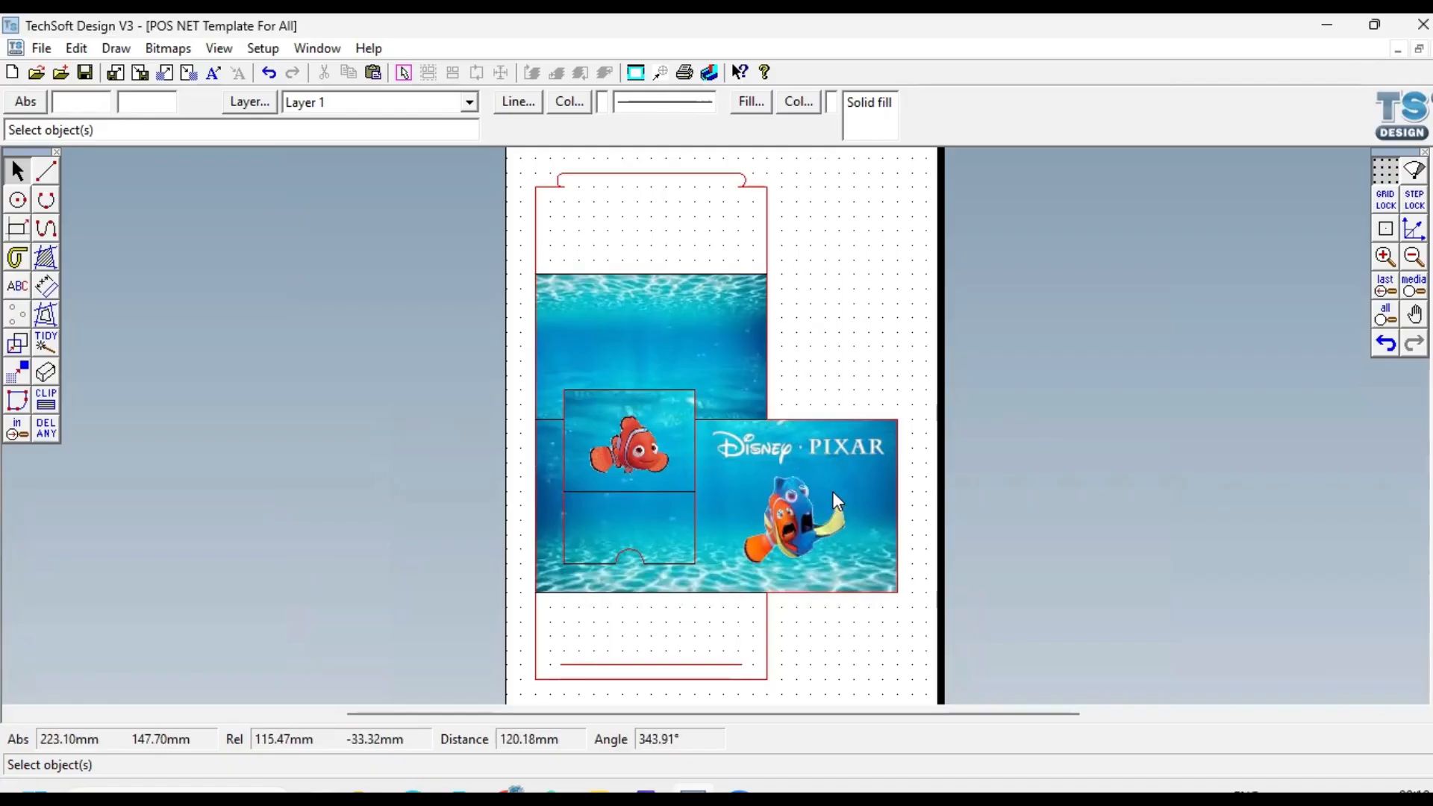
Step: Switch to Chrome and copy the white-on-black Apple logo from the "apple logo" image results
{"action": "mouse_move", "coordinate": [693, 796]}
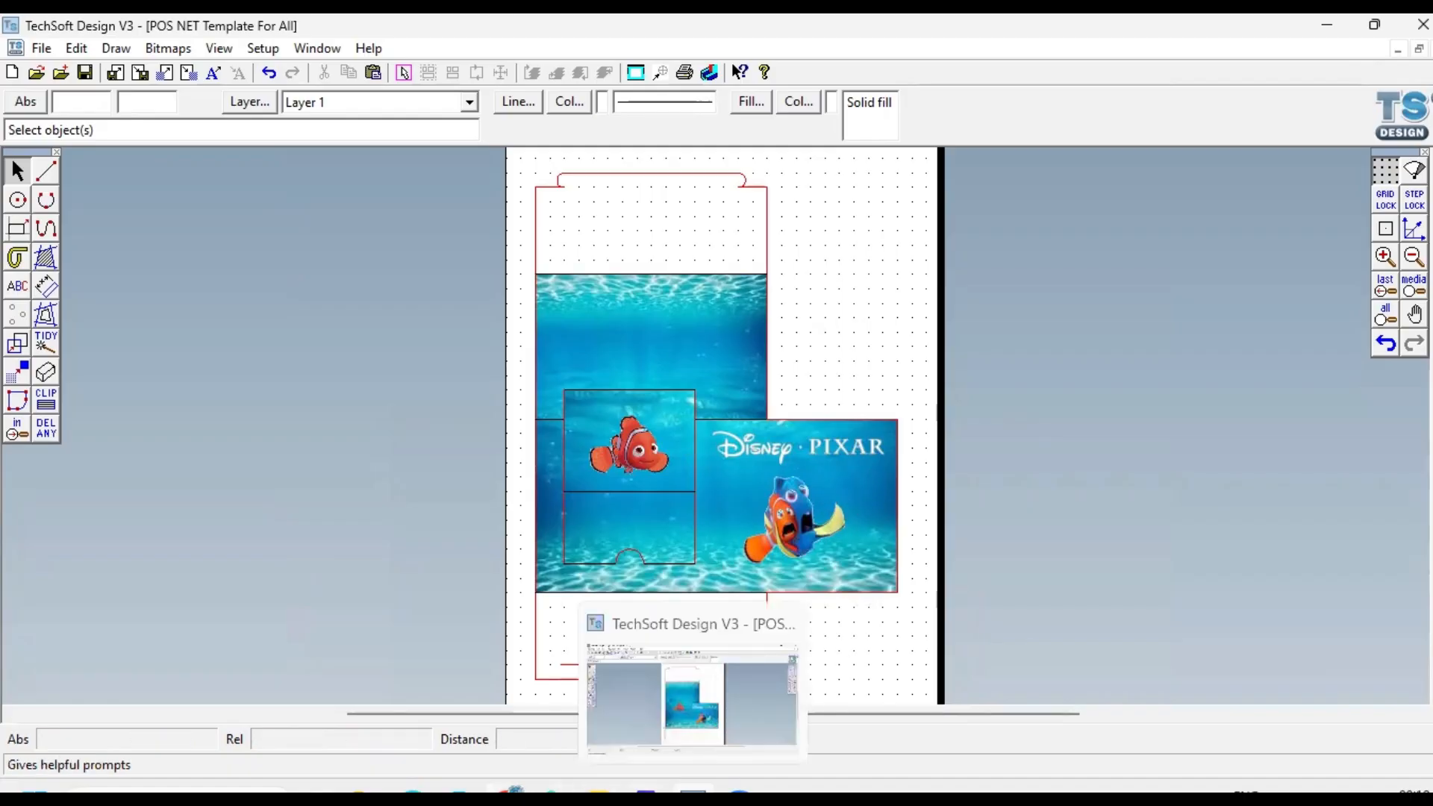
{"action": "mouse_move", "coordinate": [513, 796]}
{"action": "left_click", "coordinate": [552, 729]}
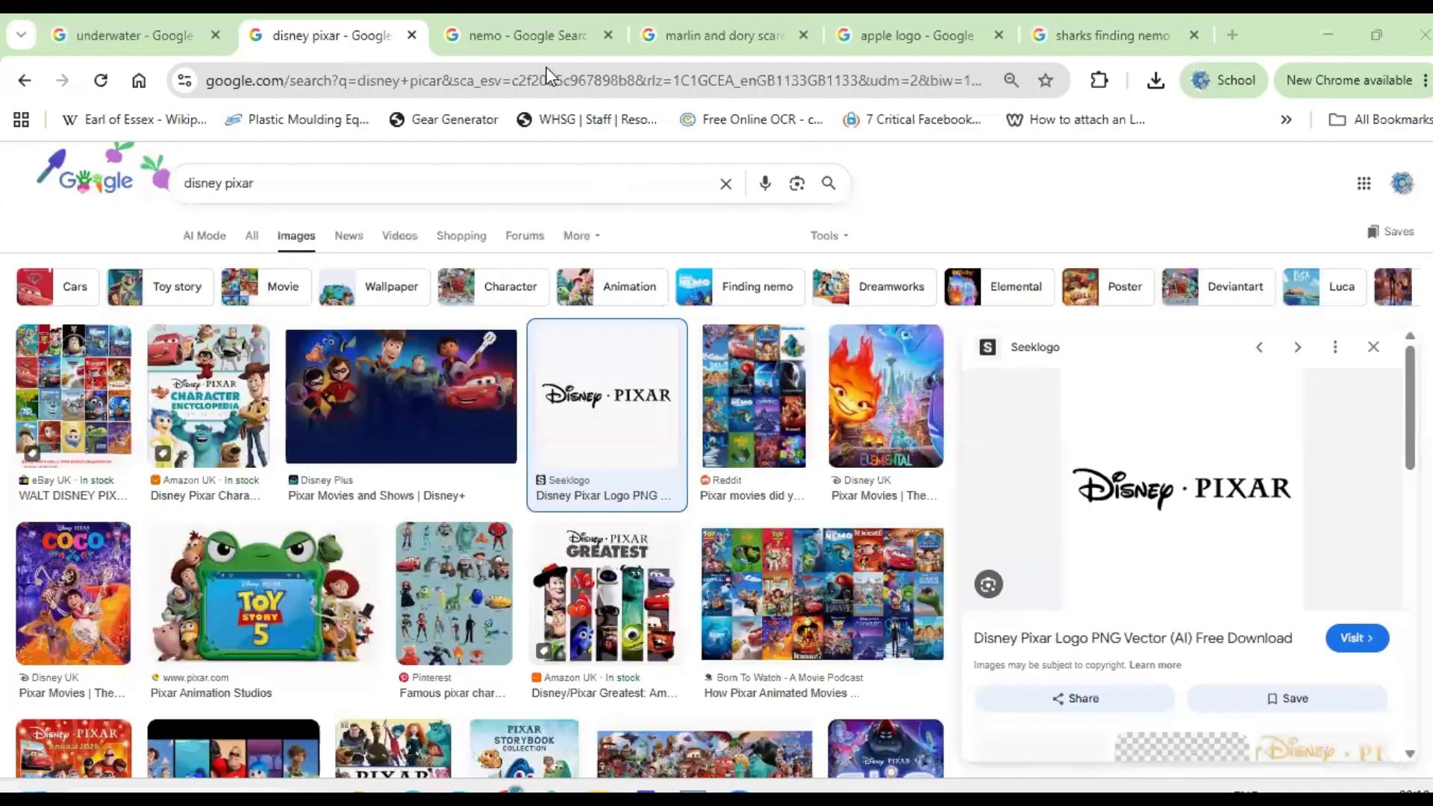
{"action": "left_click", "coordinate": [542, 44]}
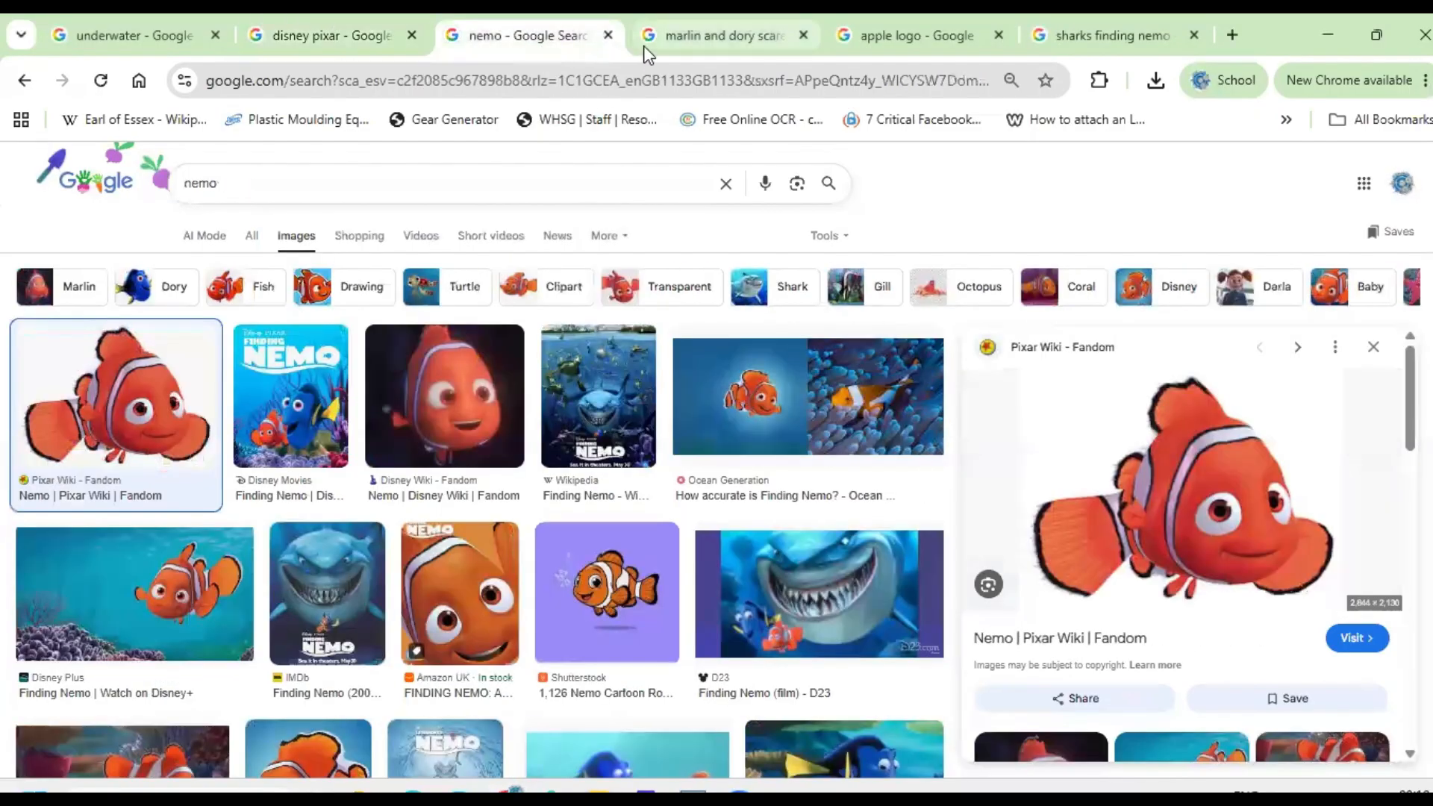
{"action": "left_click", "coordinate": [904, 47]}
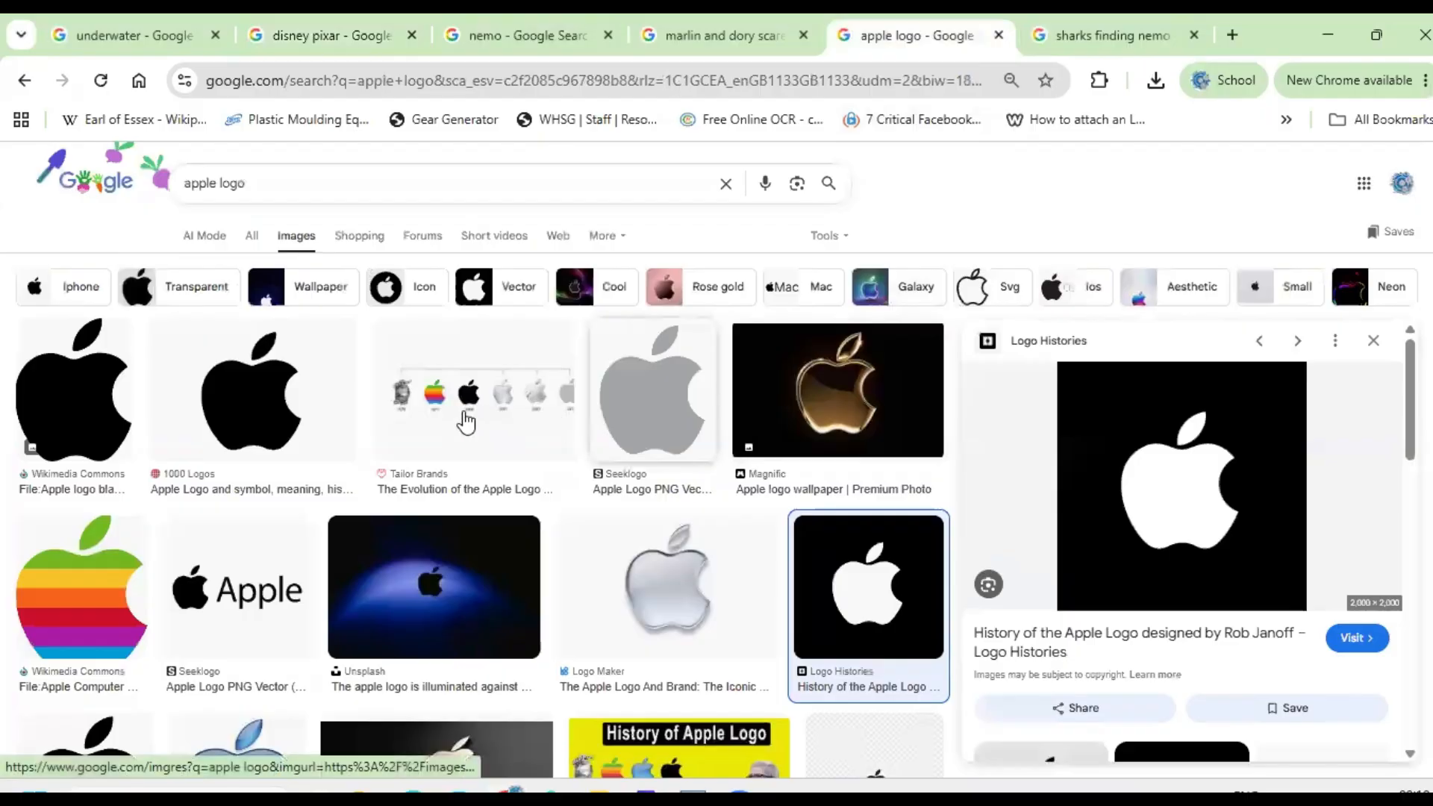
{"action": "right_click", "coordinate": [1169, 495]}
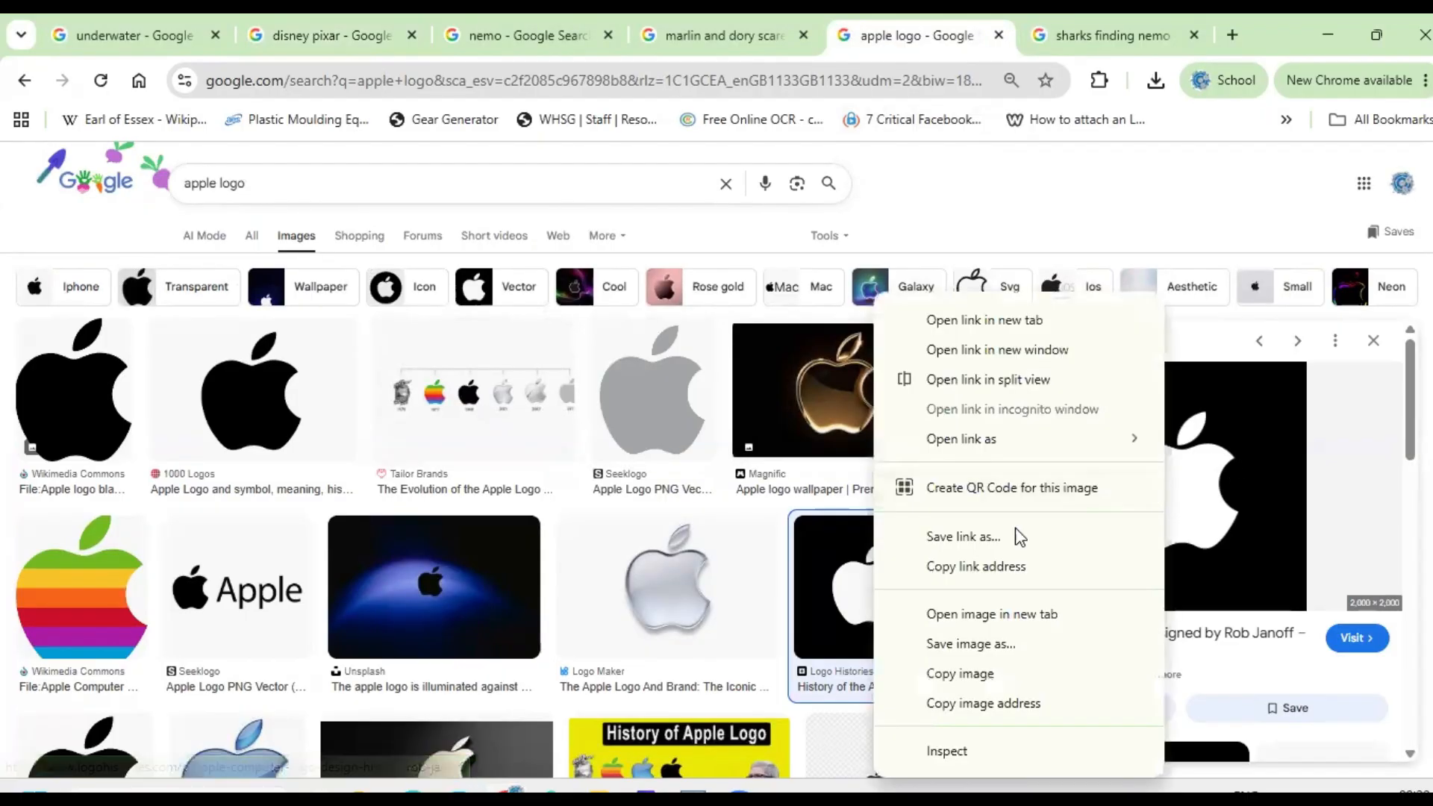
{"action": "left_click", "coordinate": [989, 676]}
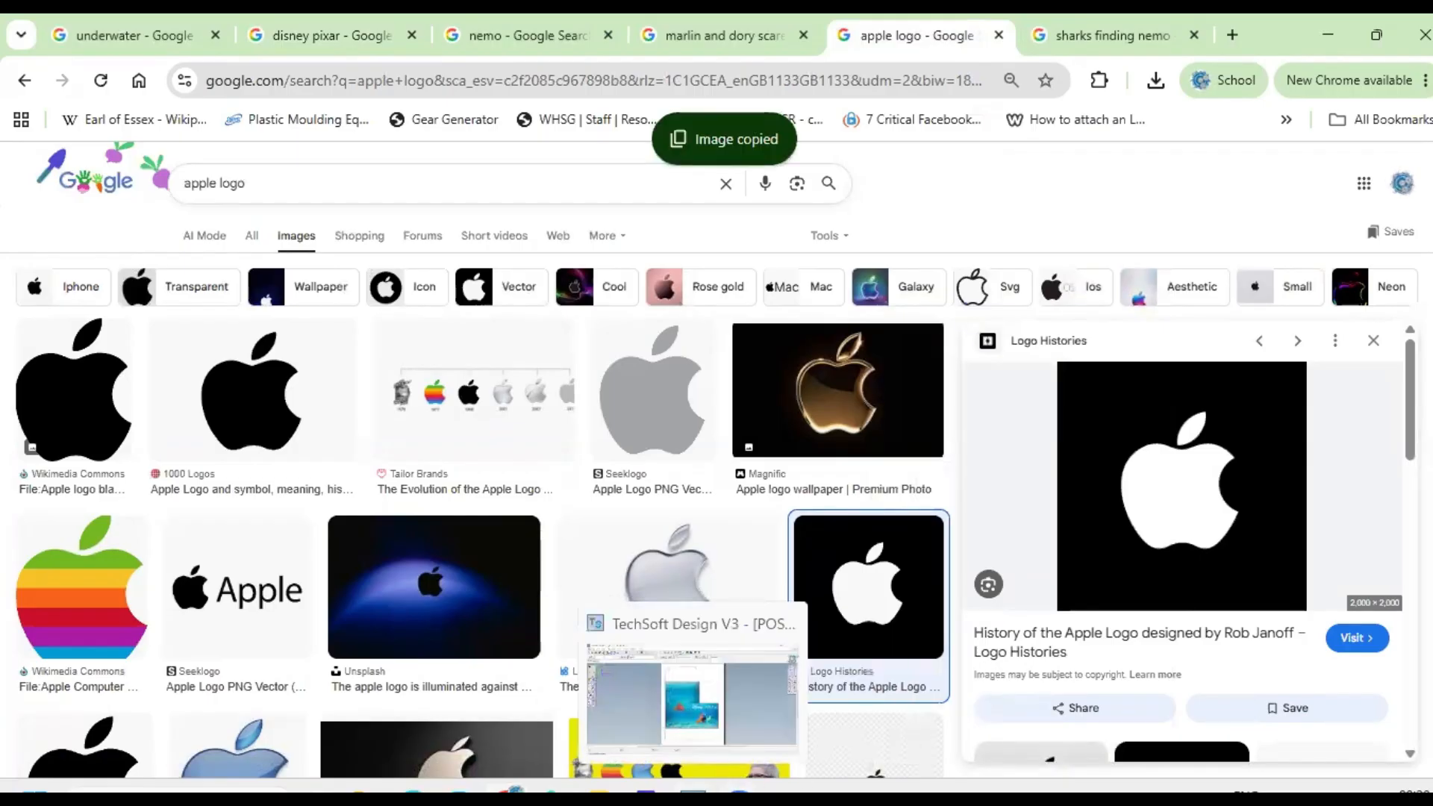
Step: Switch back to TechSoft Design and paste the Apple logo beside the net
{"action": "left_click", "coordinate": [692, 792]}
{"action": "right_click", "coordinate": [1028, 338]}
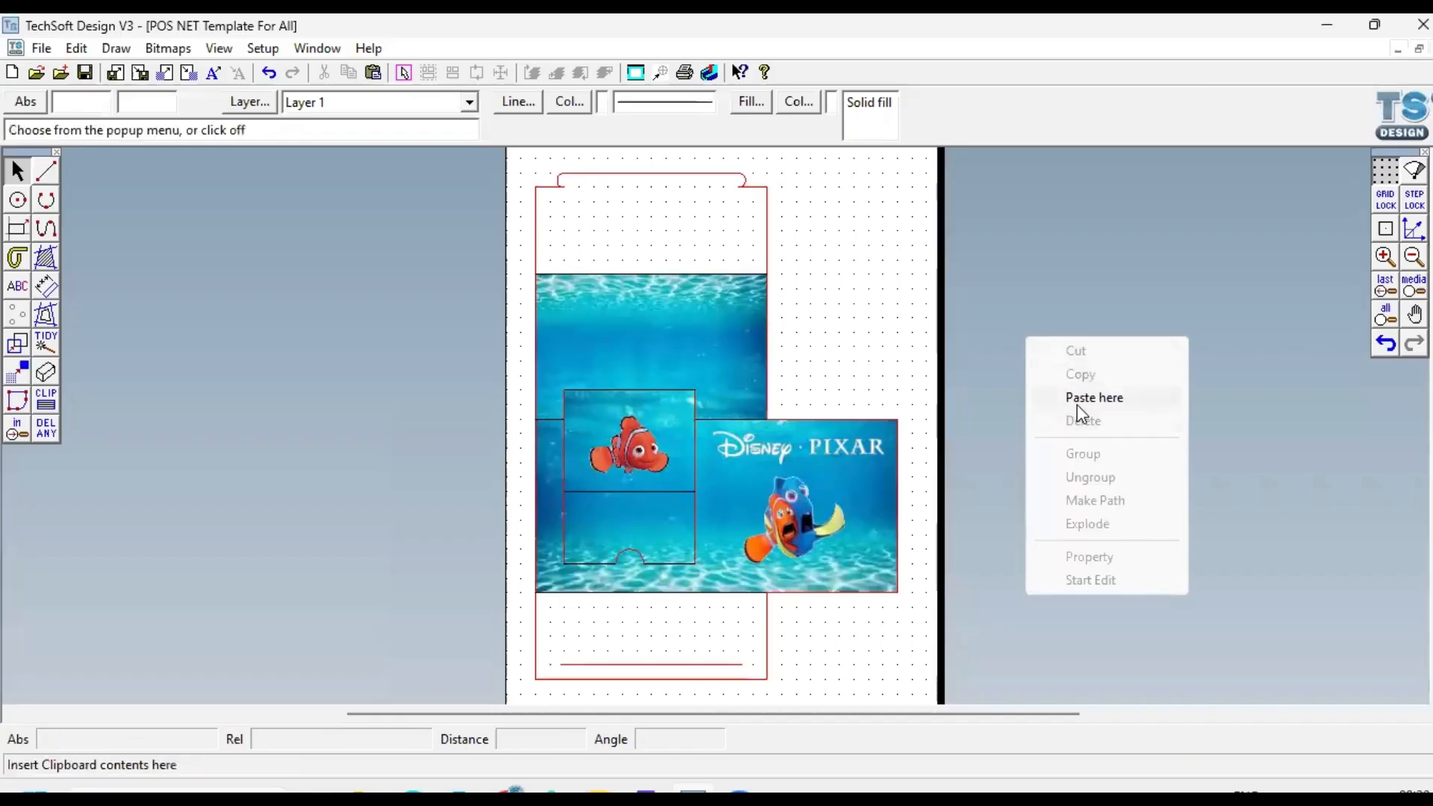
{"action": "left_click", "coordinate": [1076, 407]}
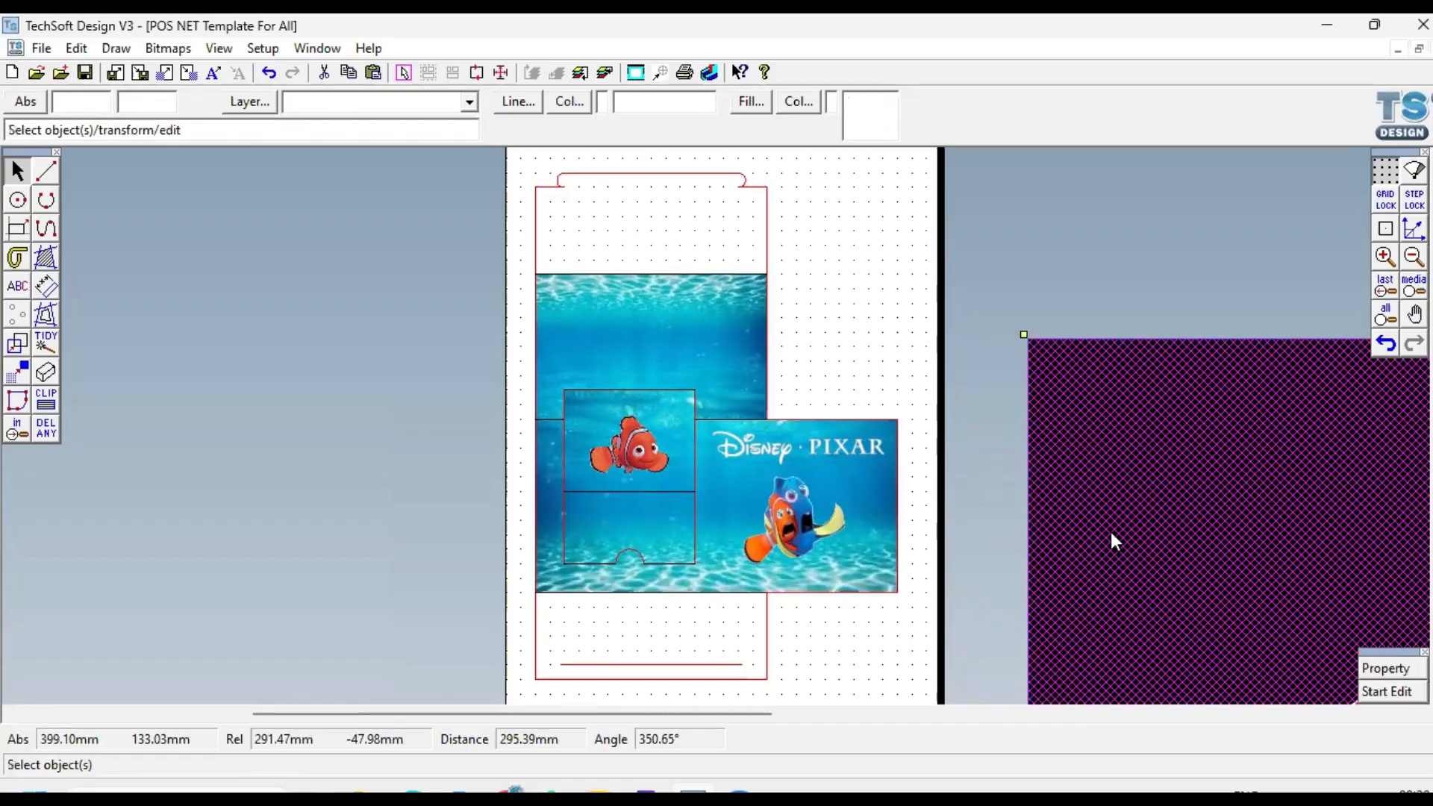
Step: Scale the pasted Apple logo down to about 113 mm square and move it just above the Disney Pixar panel
{"action": "left_click", "coordinate": [1385, 314]}
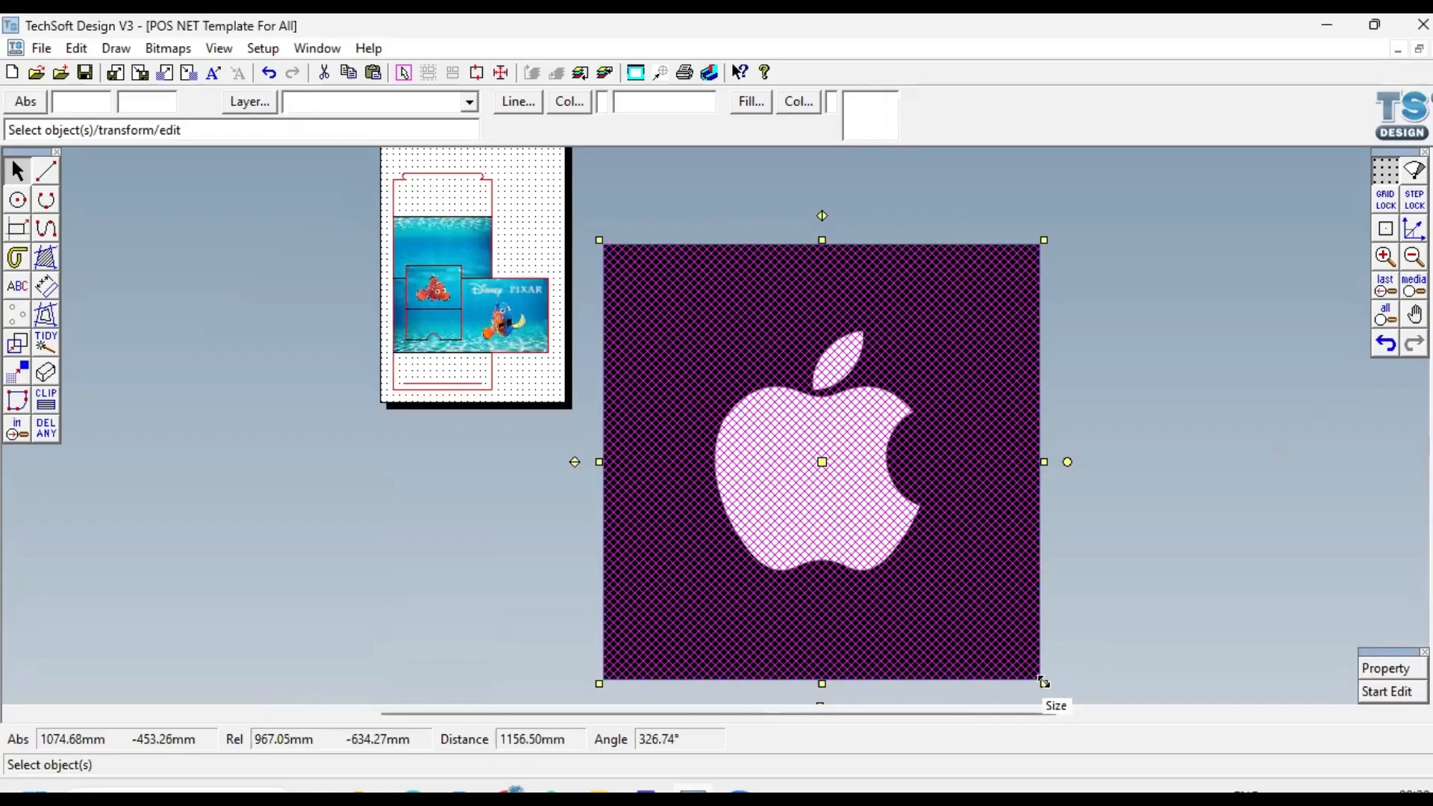
{"action": "left_click_drag", "start_coordinate": [1043, 681], "coordinate": [677, 317]}
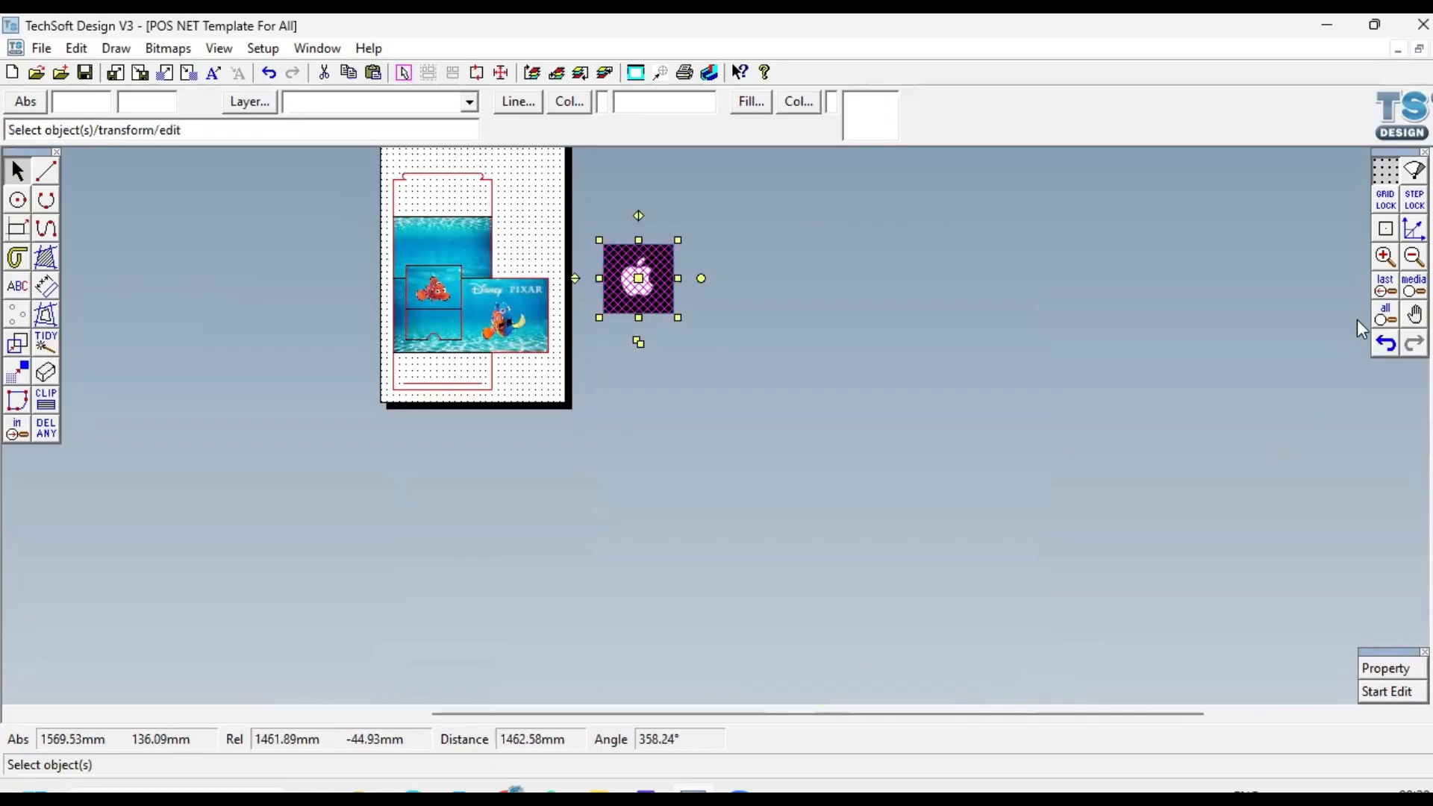
{"action": "left_click", "coordinate": [1385, 314]}
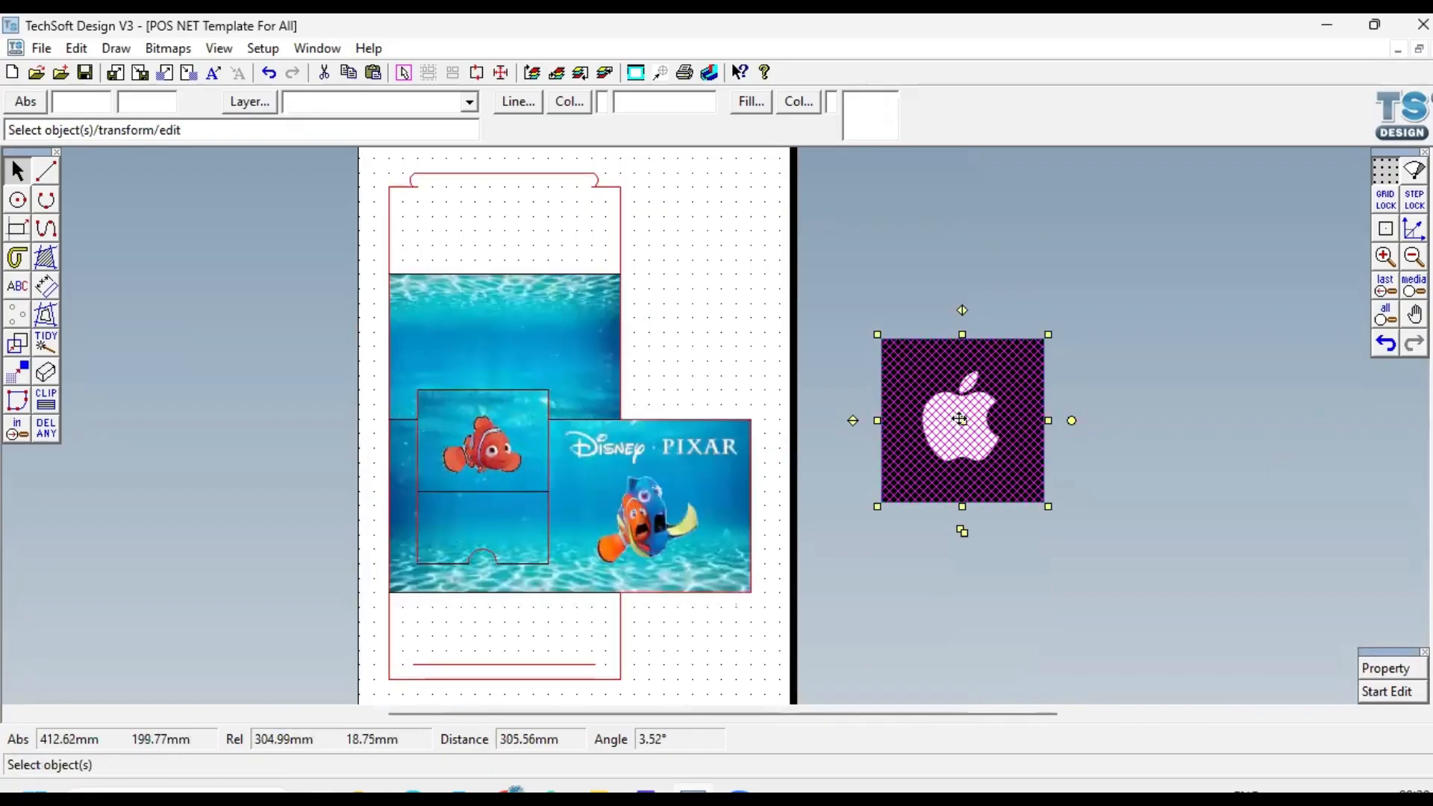
{"action": "left_click_drag", "start_coordinate": [960, 419], "coordinate": [737, 320]}
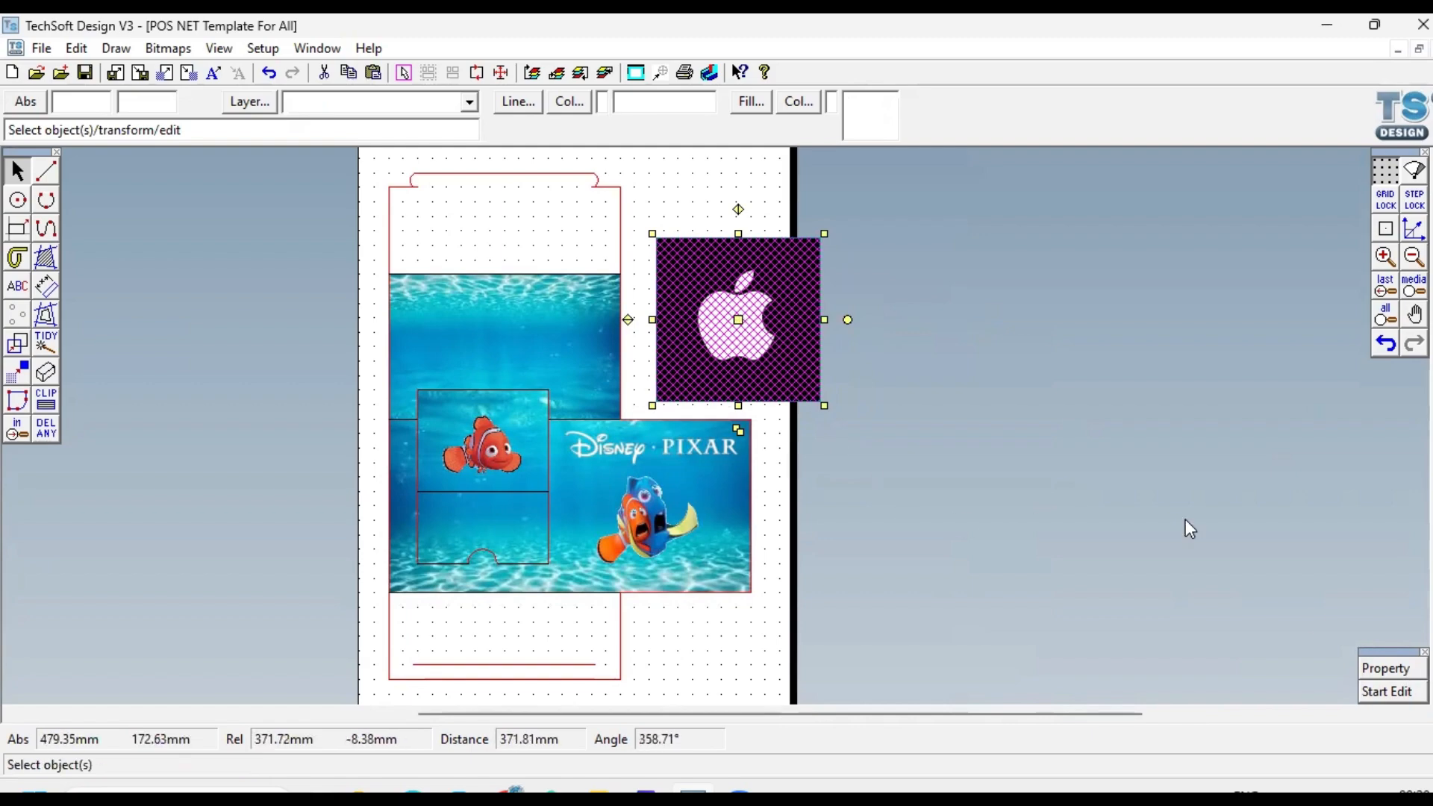
Step: Enable transparency for the Apple logo bitmap, without inversion, and set its transparent colour to black
{"action": "left_click", "coordinate": [1385, 668]}
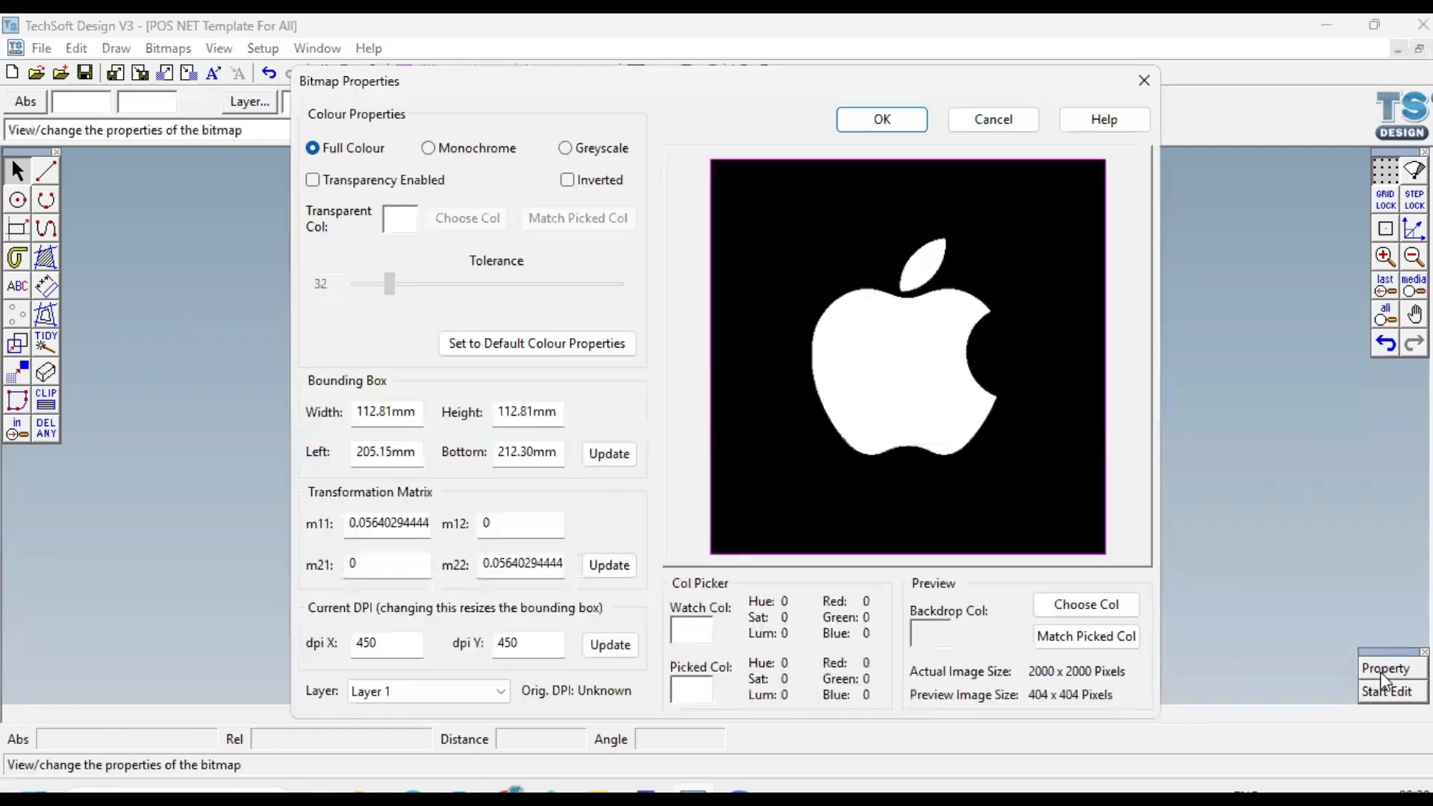
{"action": "left_click", "coordinate": [313, 181]}
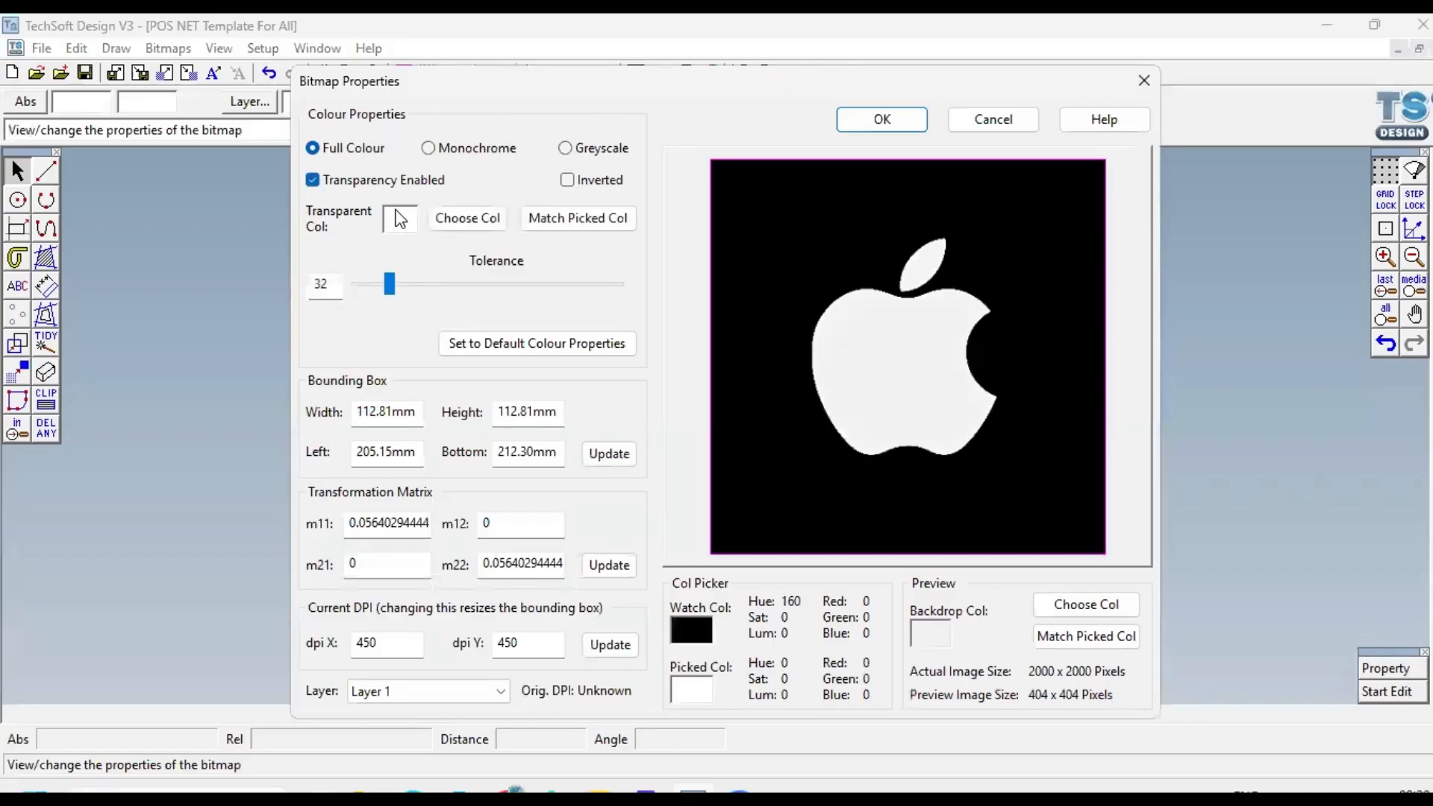
{"action": "left_click", "coordinate": [576, 187]}
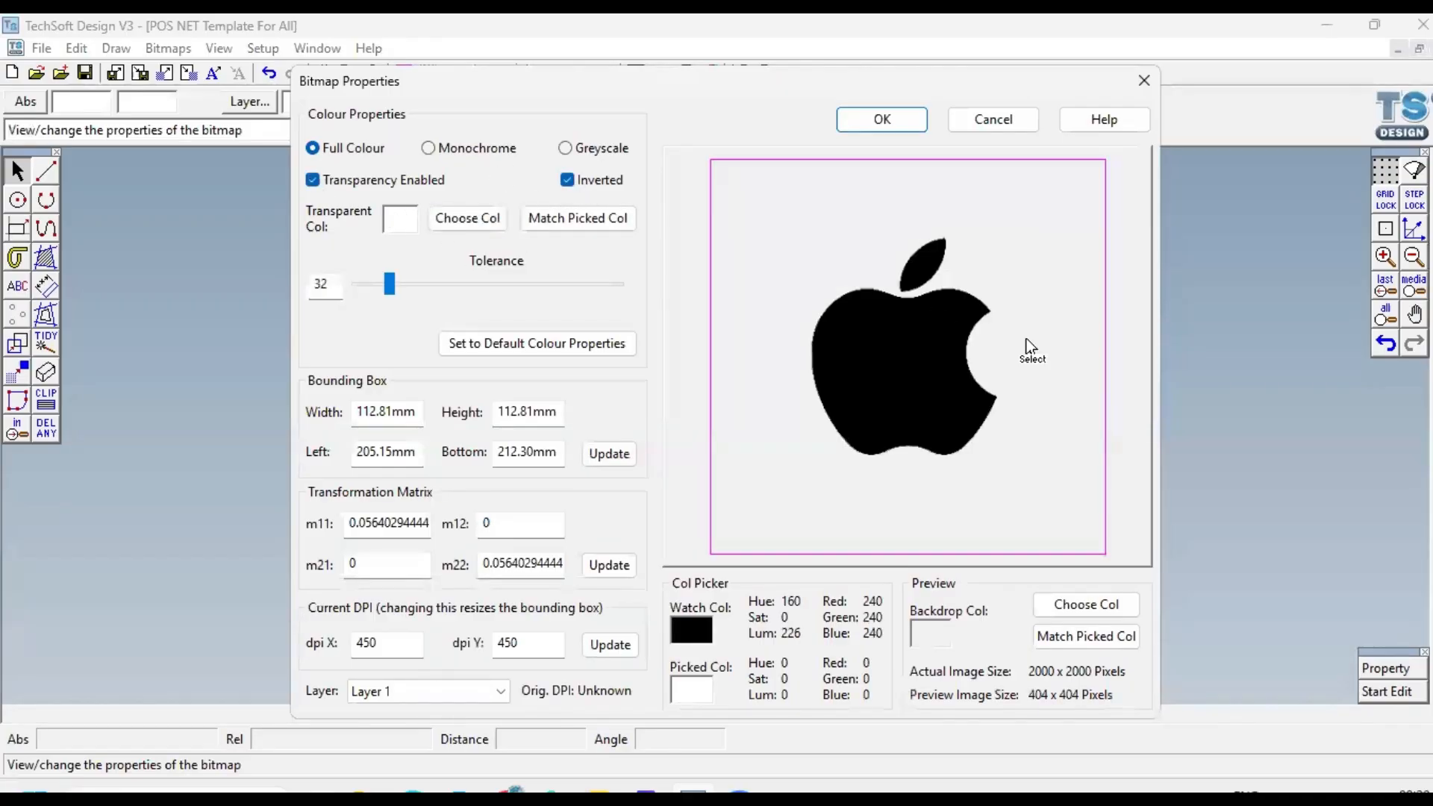
{"action": "left_click", "coordinate": [573, 182]}
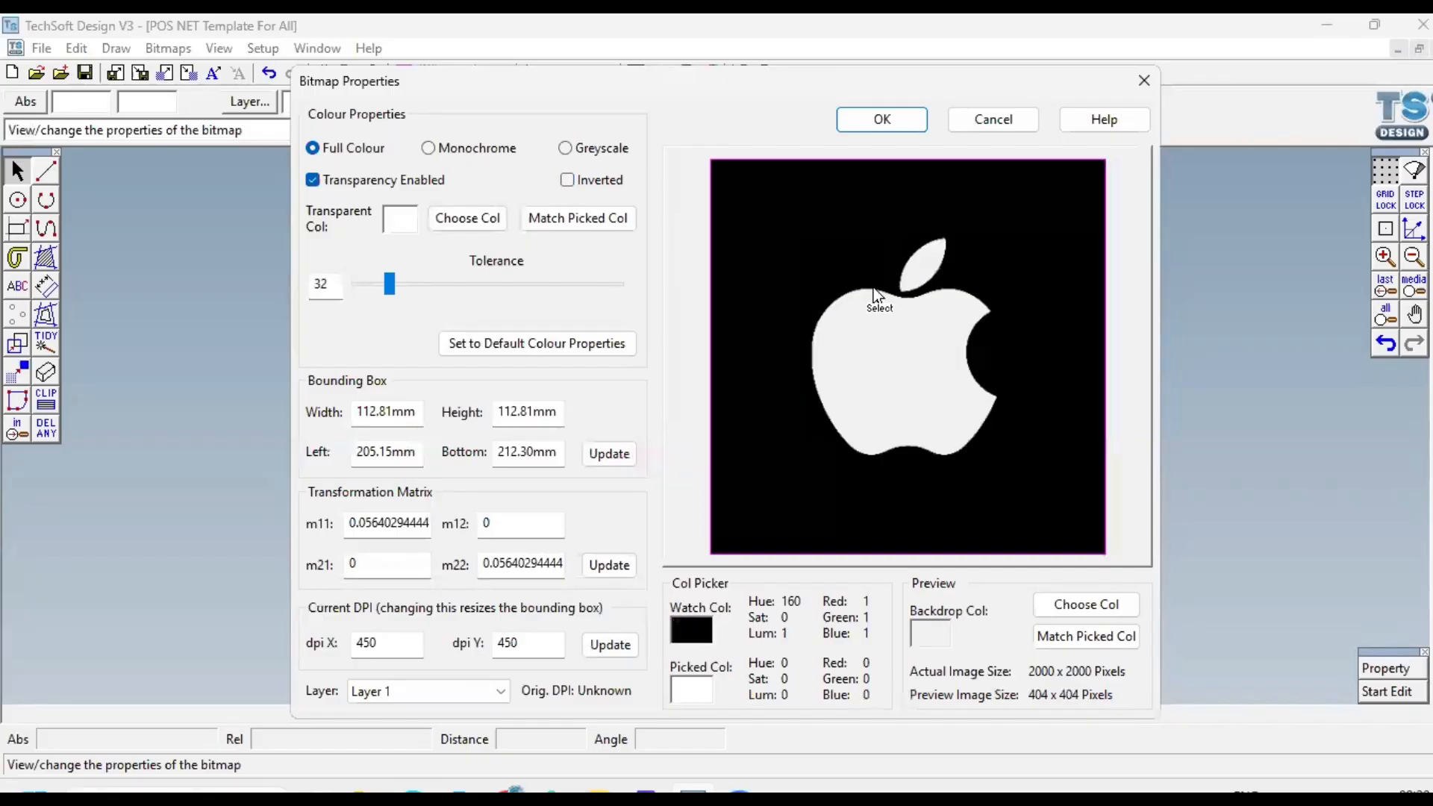
{"action": "left_click", "coordinate": [463, 233]}
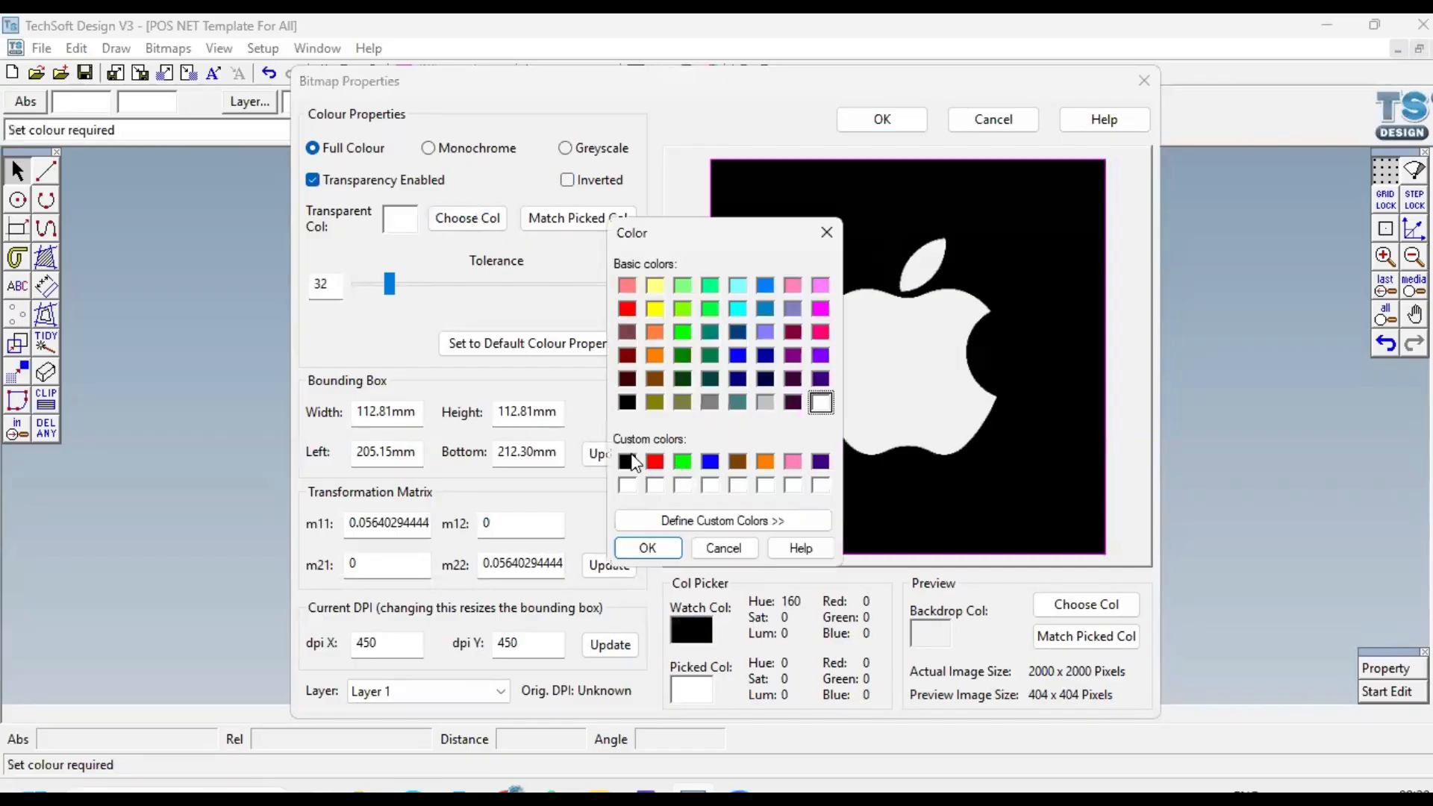
{"action": "left_click", "coordinate": [628, 459]}
{"action": "left_click", "coordinate": [647, 548]}
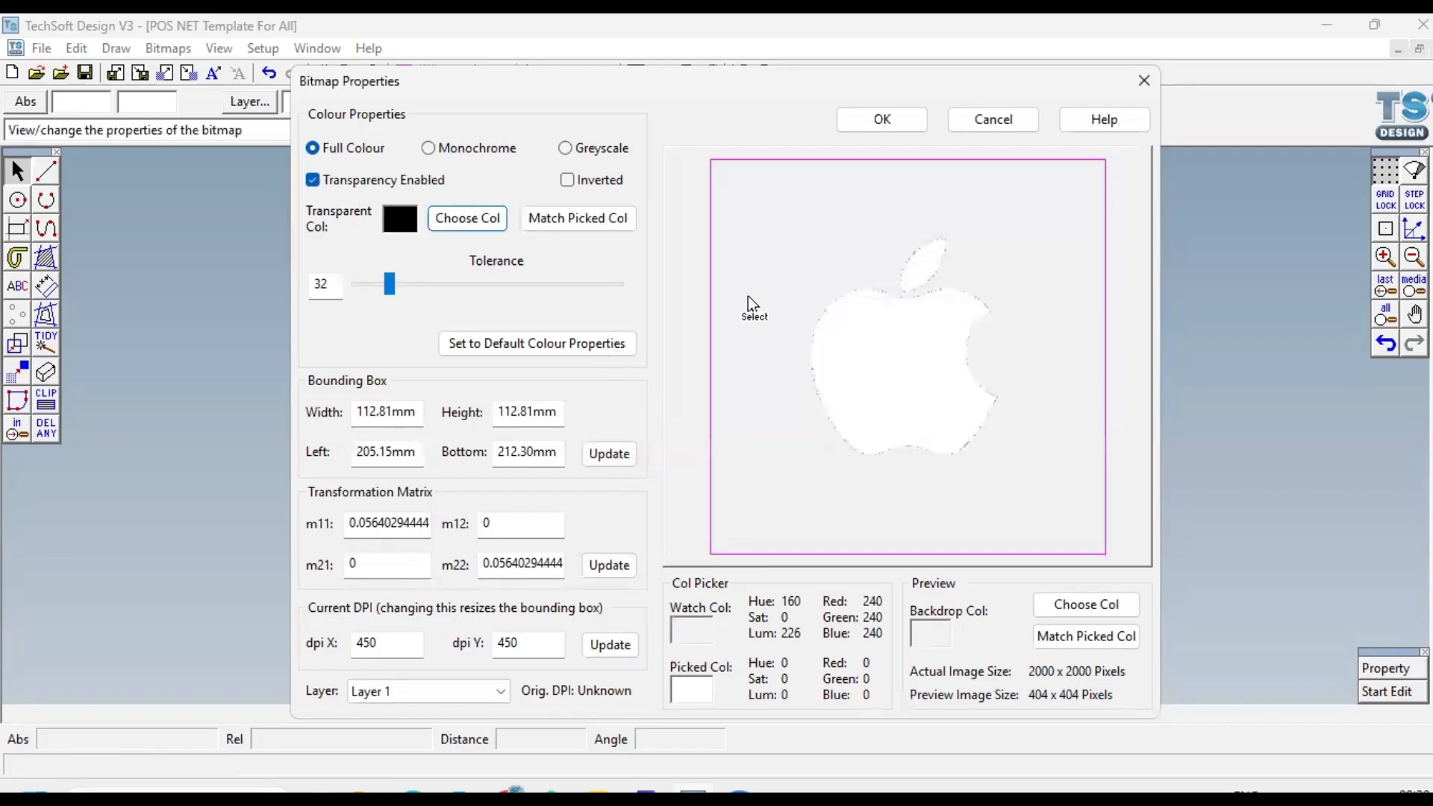
{"action": "left_click", "coordinate": [882, 121]}
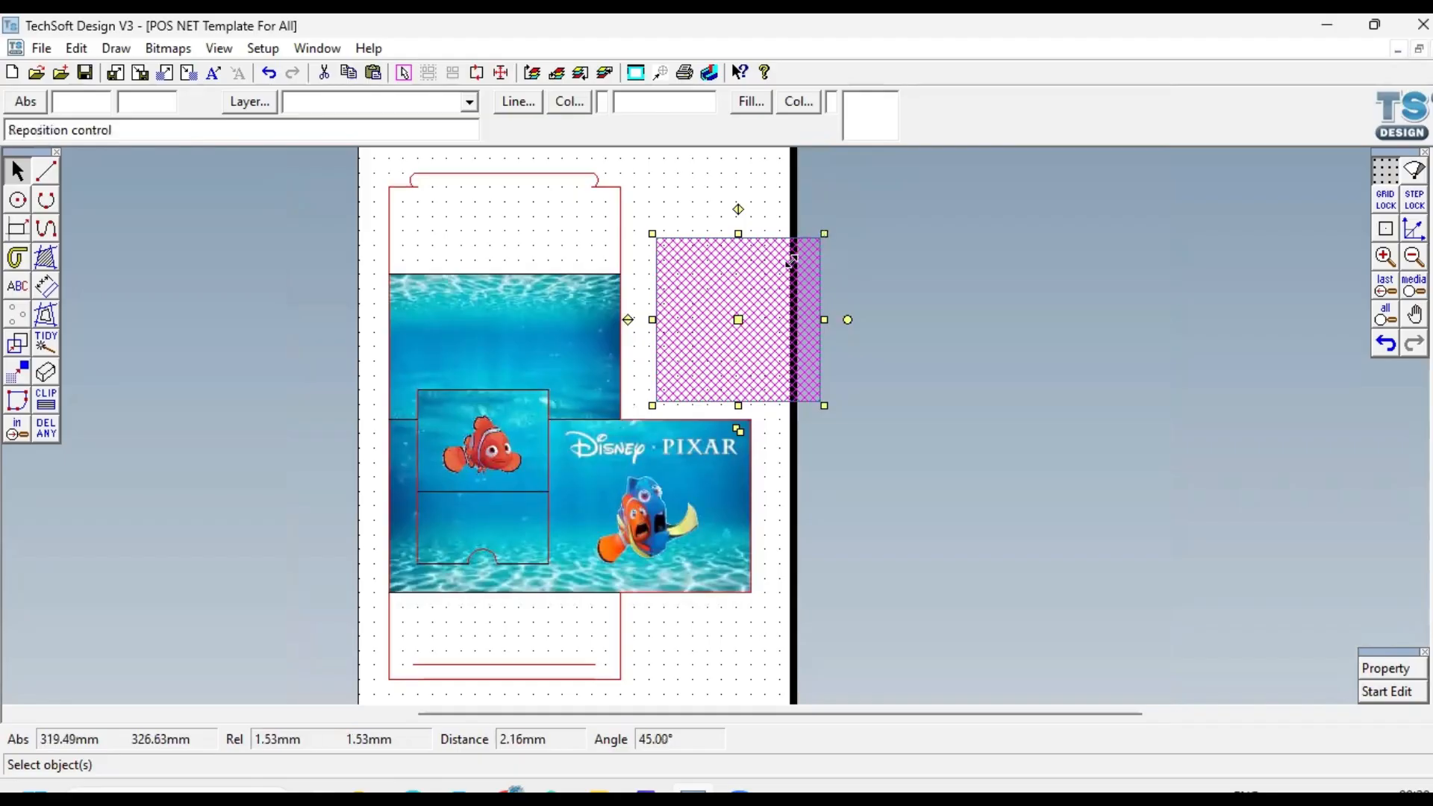
Step: Shrink the white Apple logo further and position it above Dory's yellow tail, below the Disney Pixar logo
{"action": "left_click_drag", "start_coordinate": [791, 262], "coordinate": [696, 489]}
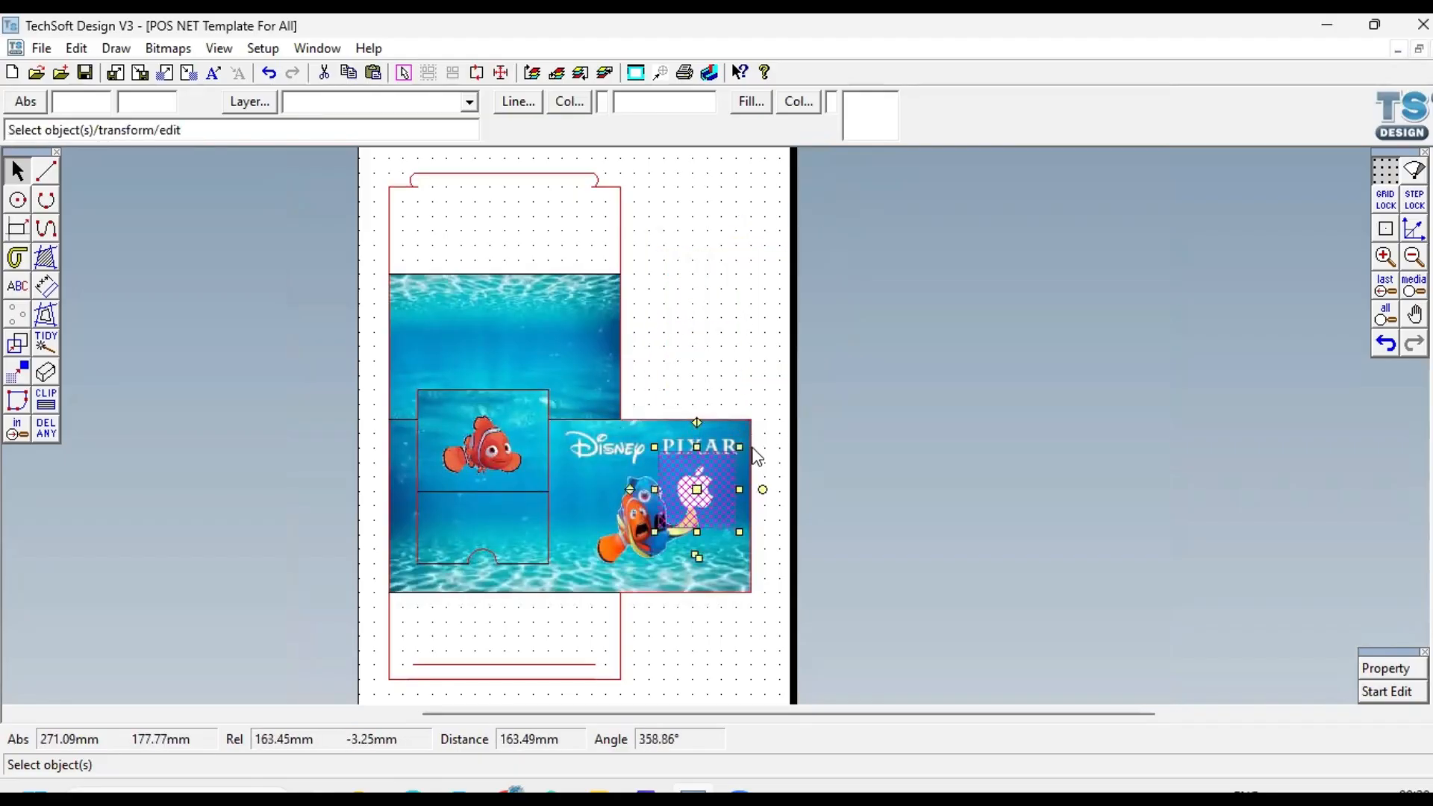
{"action": "left_click_drag", "start_coordinate": [740, 447], "coordinate": [732, 454]}
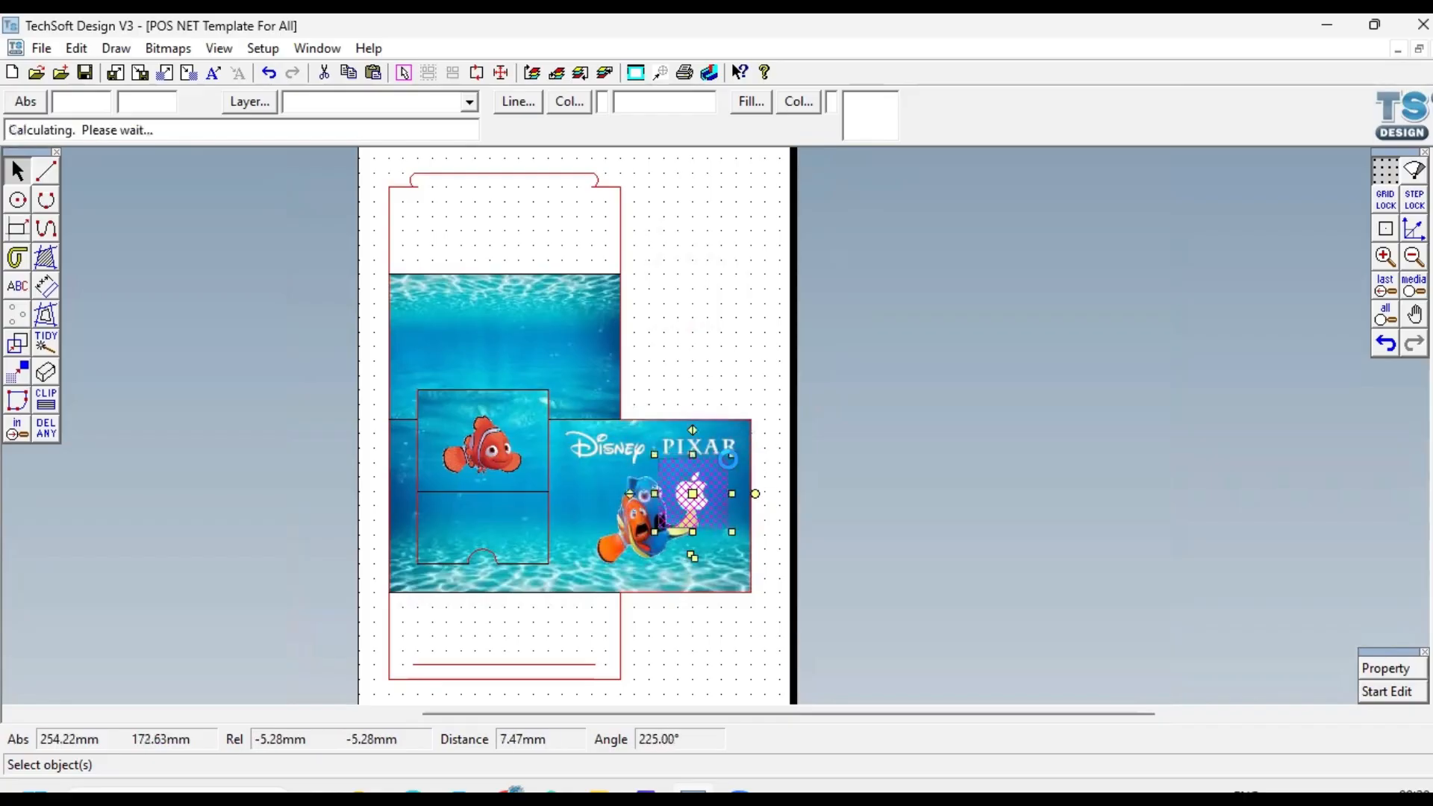
{"action": "left_click_drag", "start_coordinate": [693, 494], "coordinate": [696, 498]}
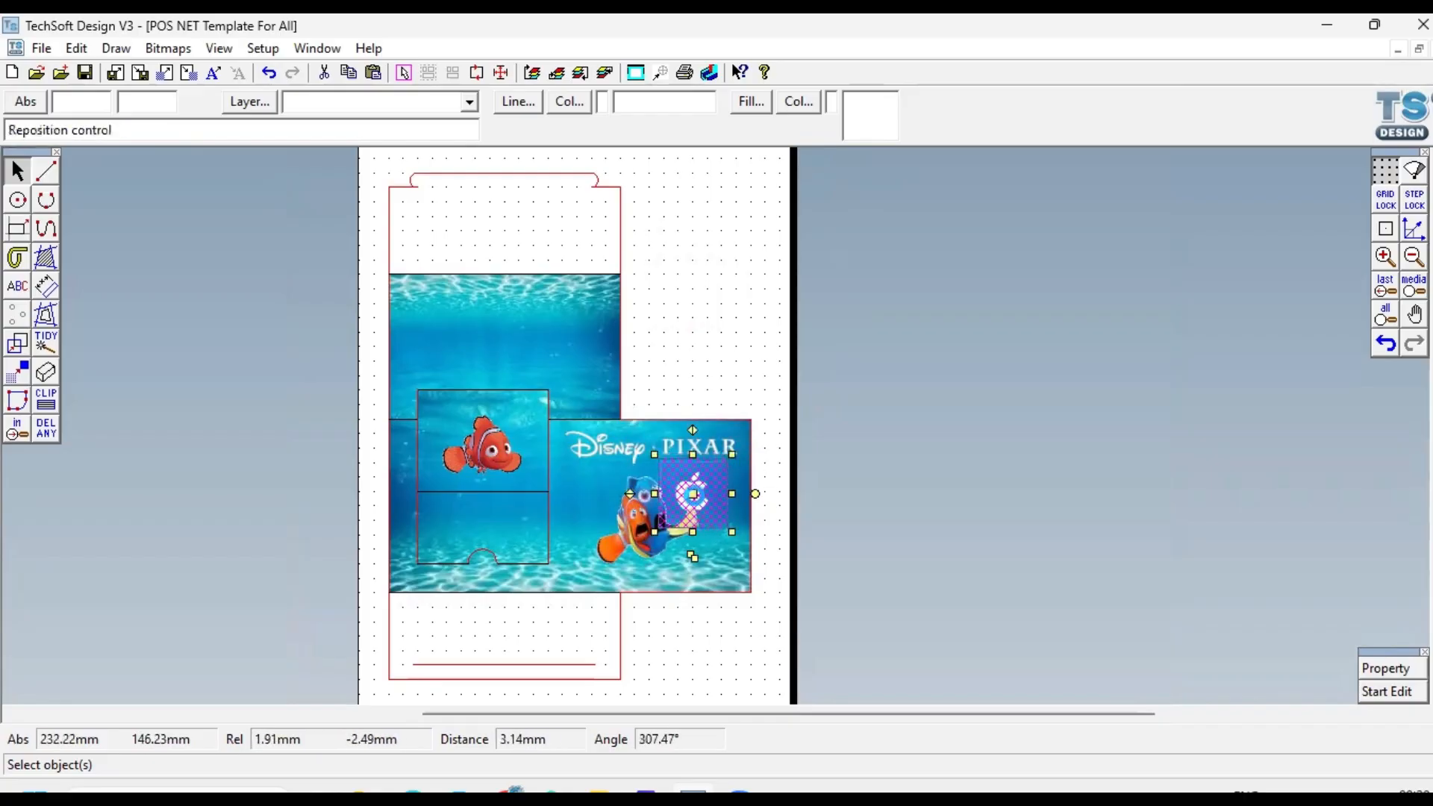
{"action": "left_click", "coordinate": [855, 456]}
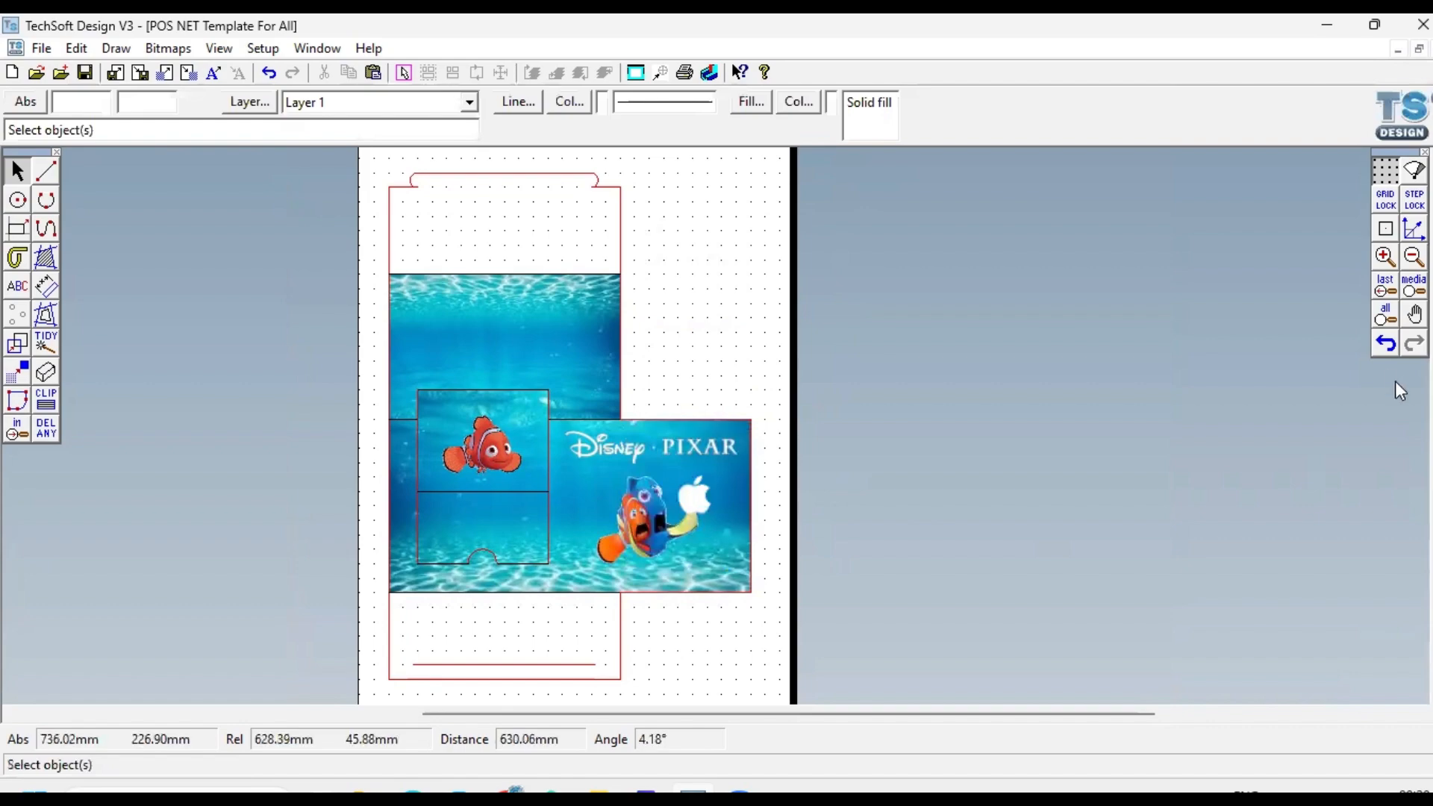
{"action": "left_click", "coordinate": [1385, 314]}
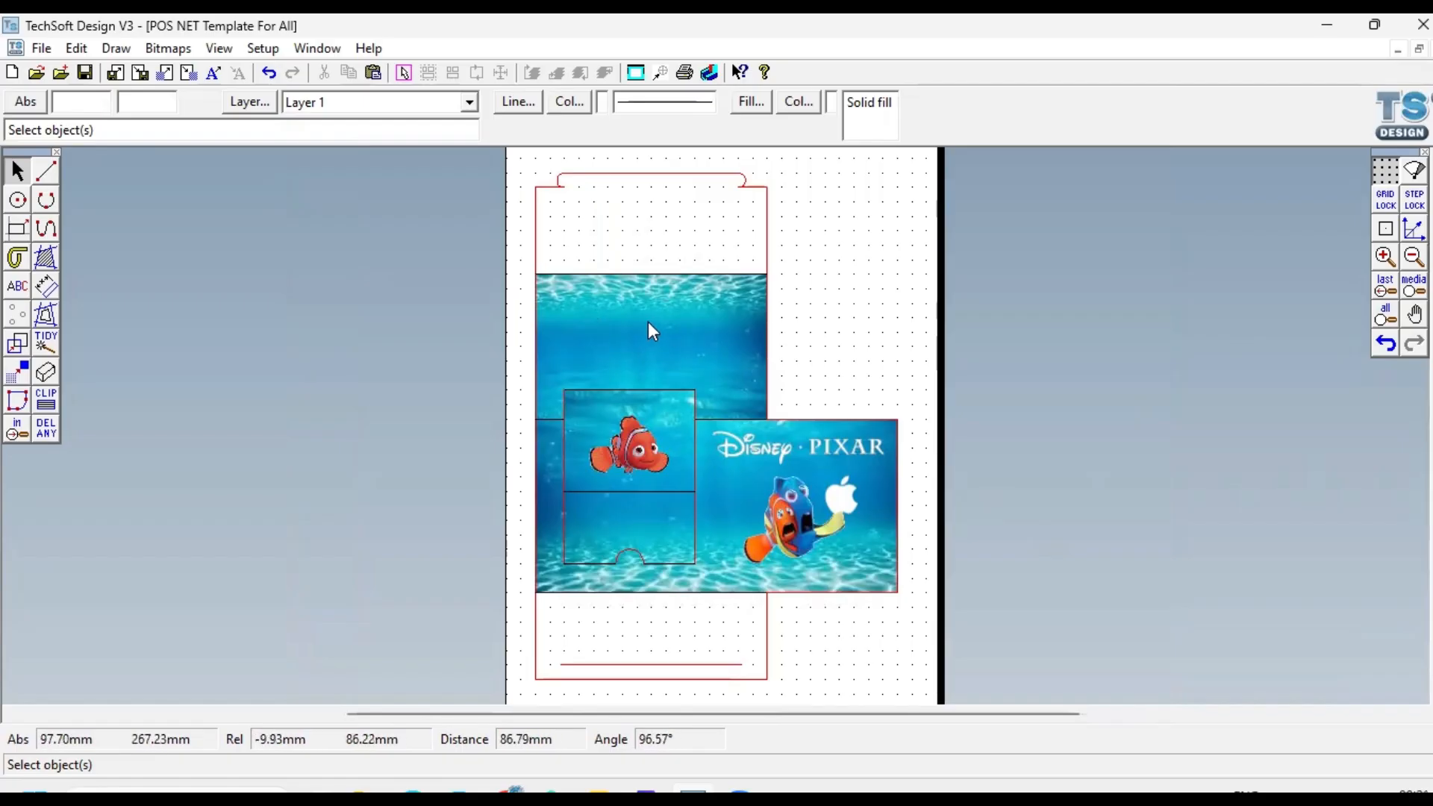
Step: Switch to Chrome and copy the Sharks4kids picture of several sharks from the "sharks finding nemo" image results
{"action": "left_click", "coordinate": [693, 792]}
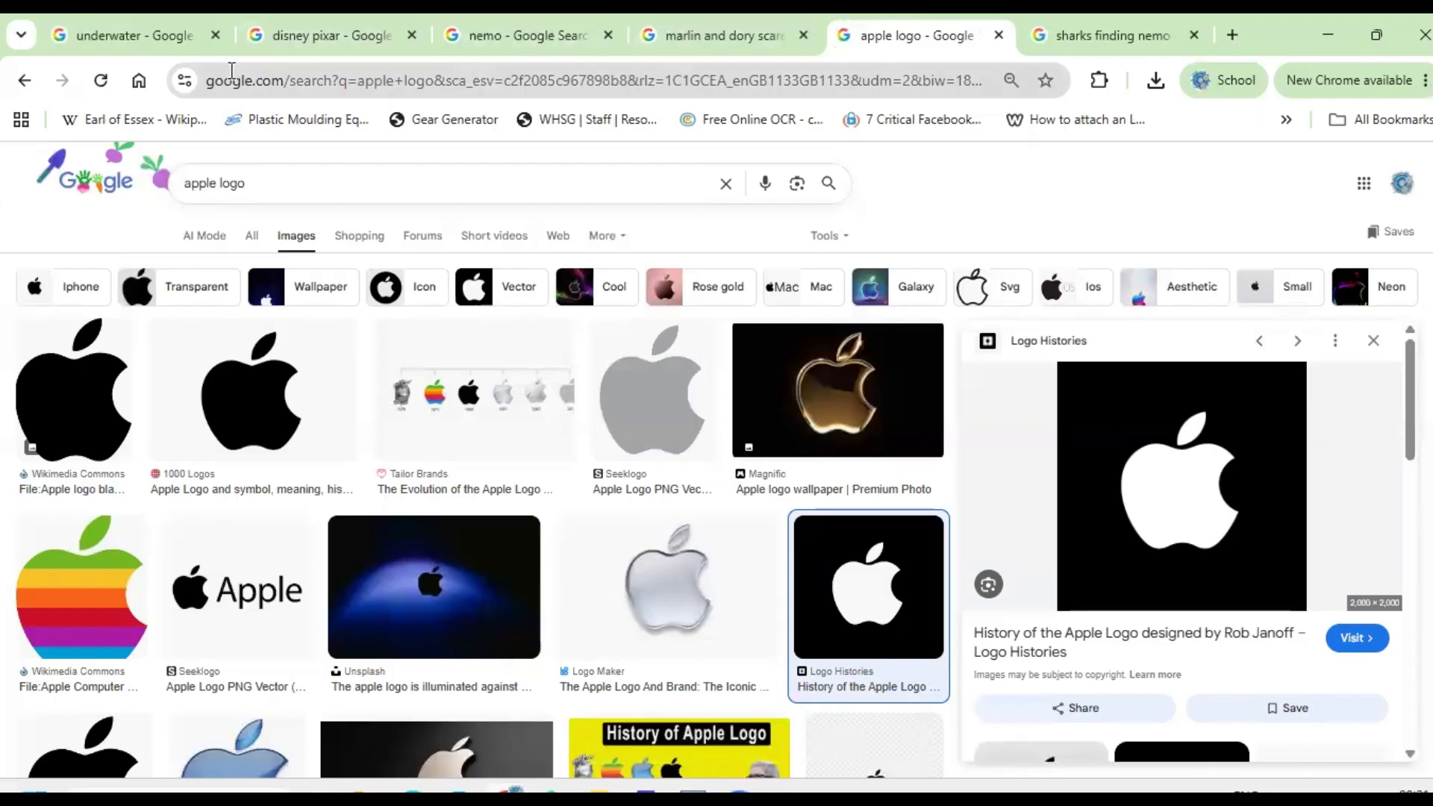
{"action": "left_click", "coordinate": [1089, 38]}
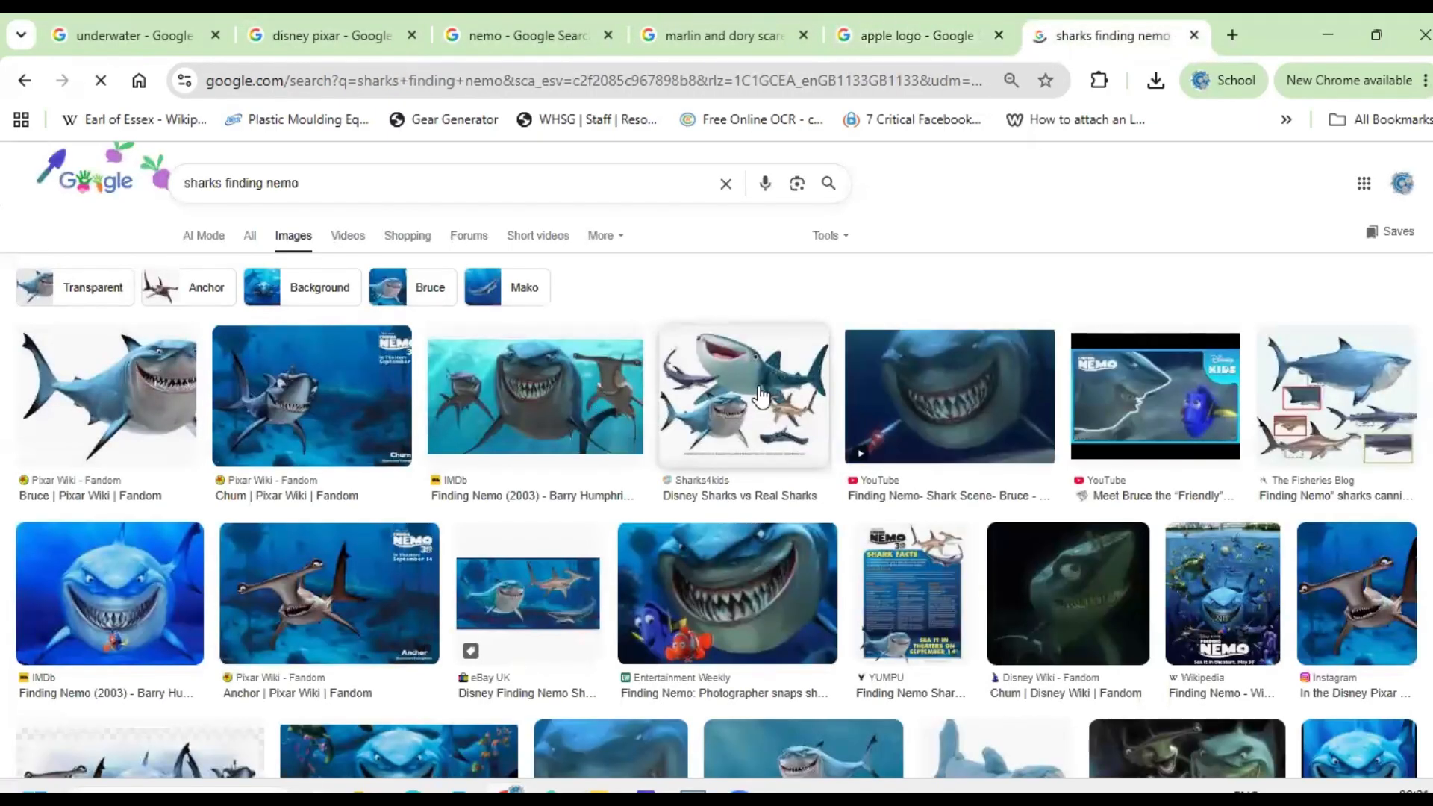
{"action": "left_click", "coordinate": [759, 395]}
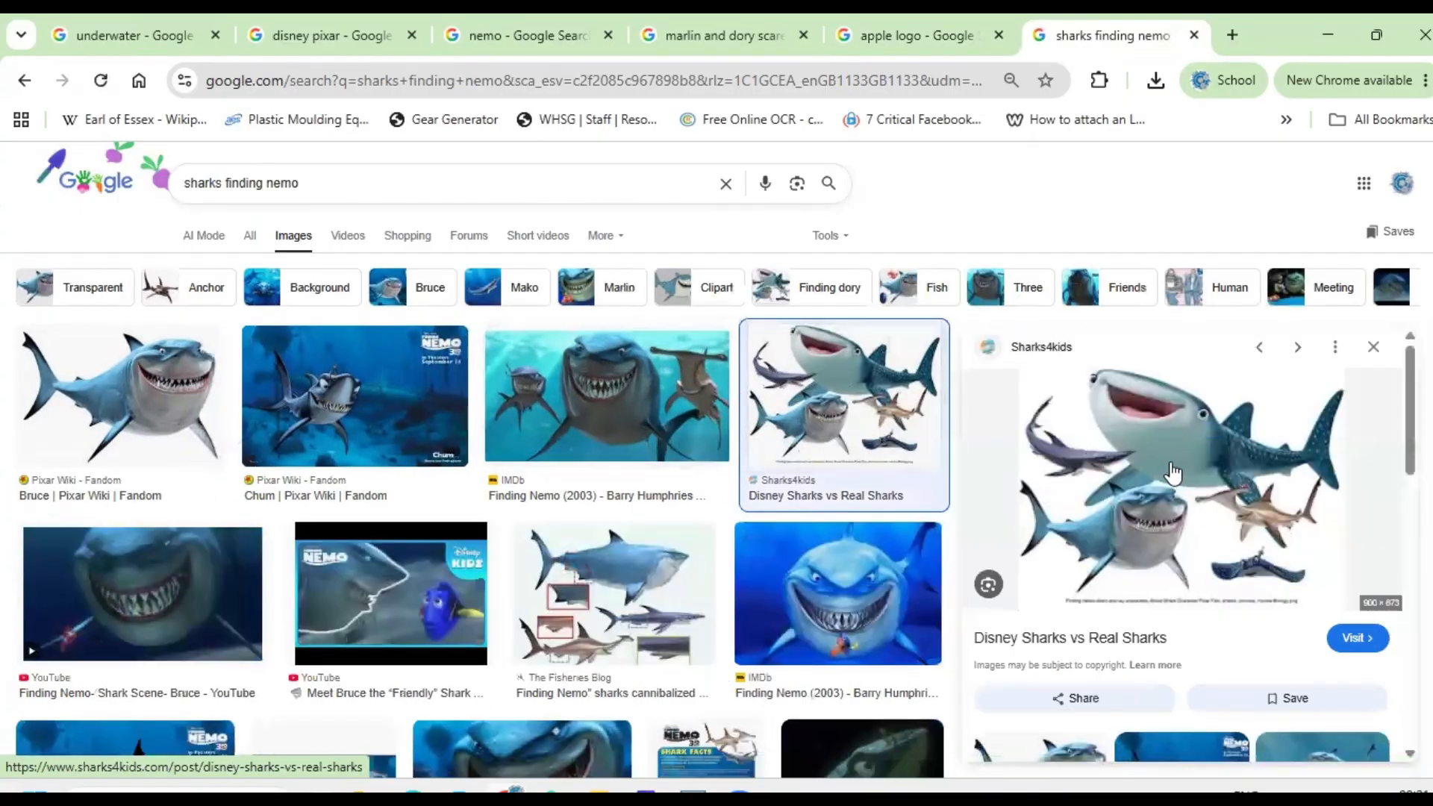
{"action": "right_click", "coordinate": [1171, 470]}
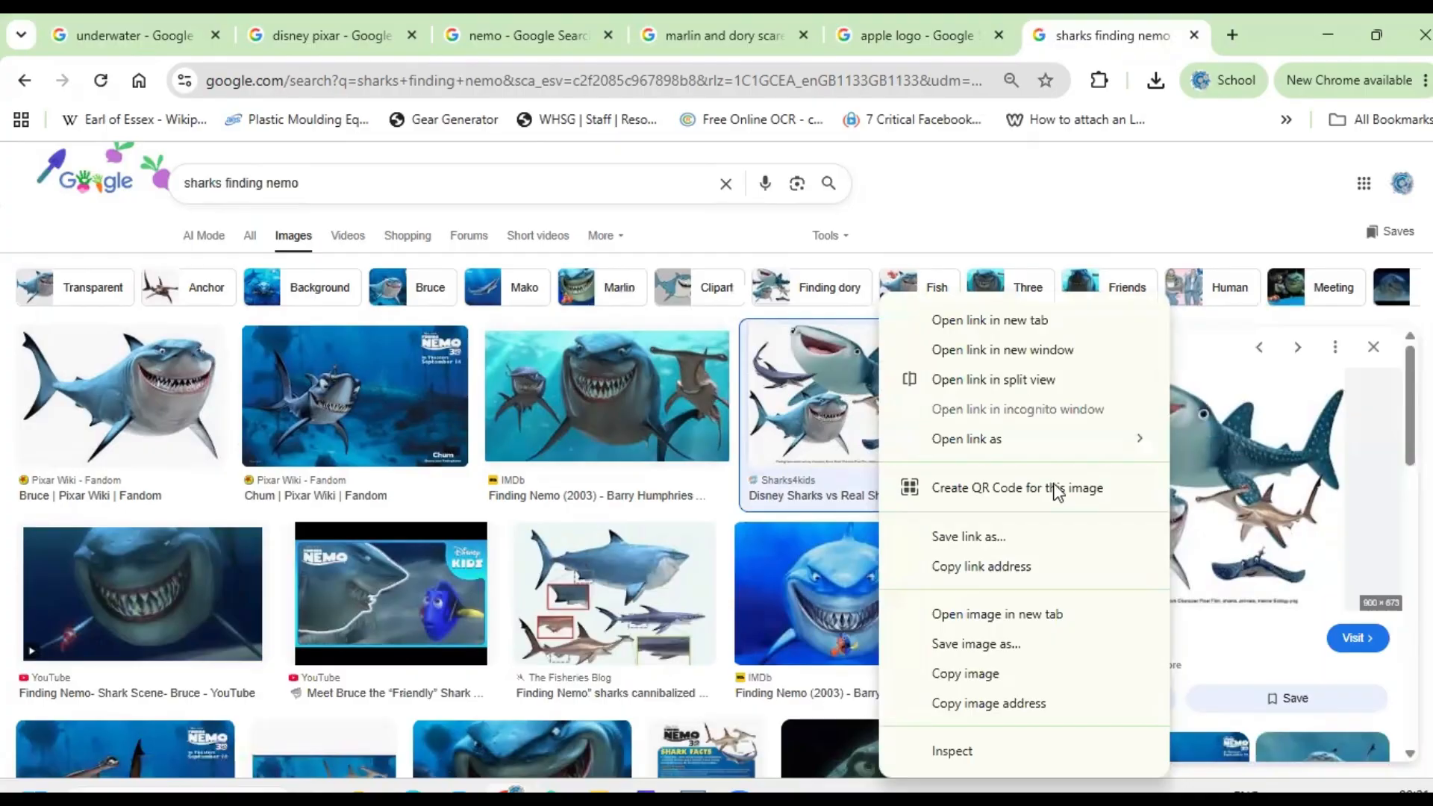
{"action": "left_click", "coordinate": [985, 676]}
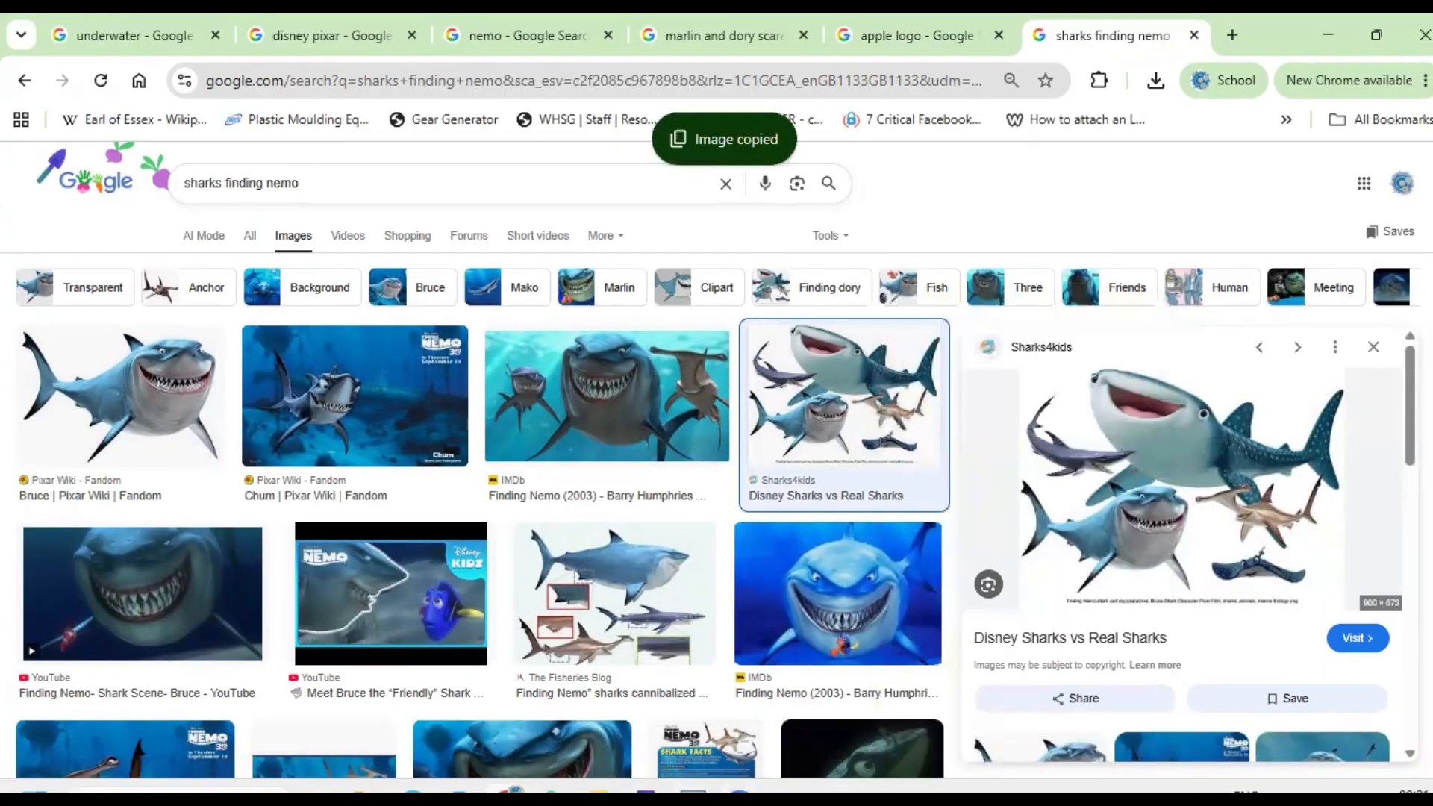
Step: Switch back to TechSoft Design, paste the sharks image and move it clear of the net on its left side
{"action": "left_click", "coordinate": [694, 792]}
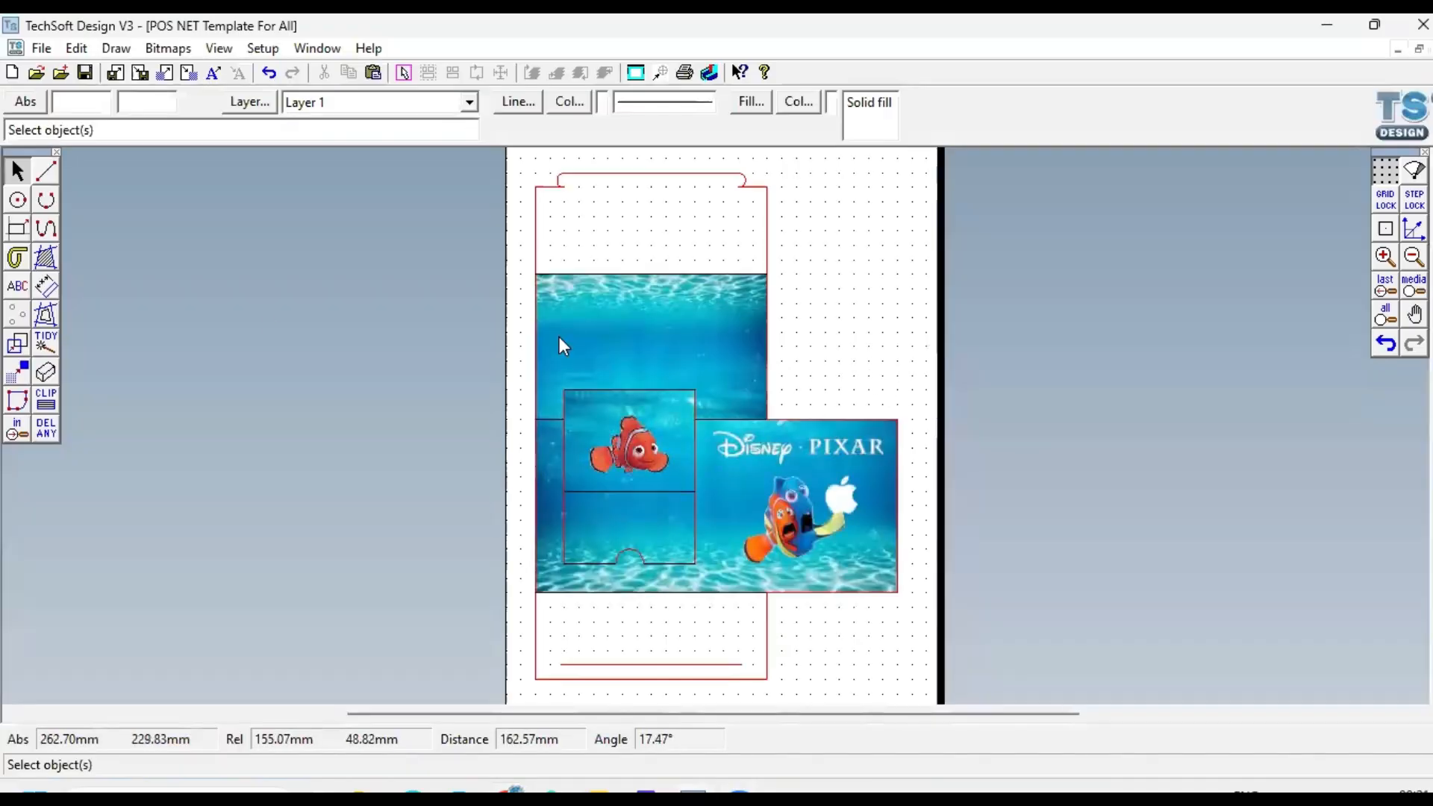
{"action": "right_click", "coordinate": [287, 320]}
{"action": "left_click", "coordinate": [329, 379]}
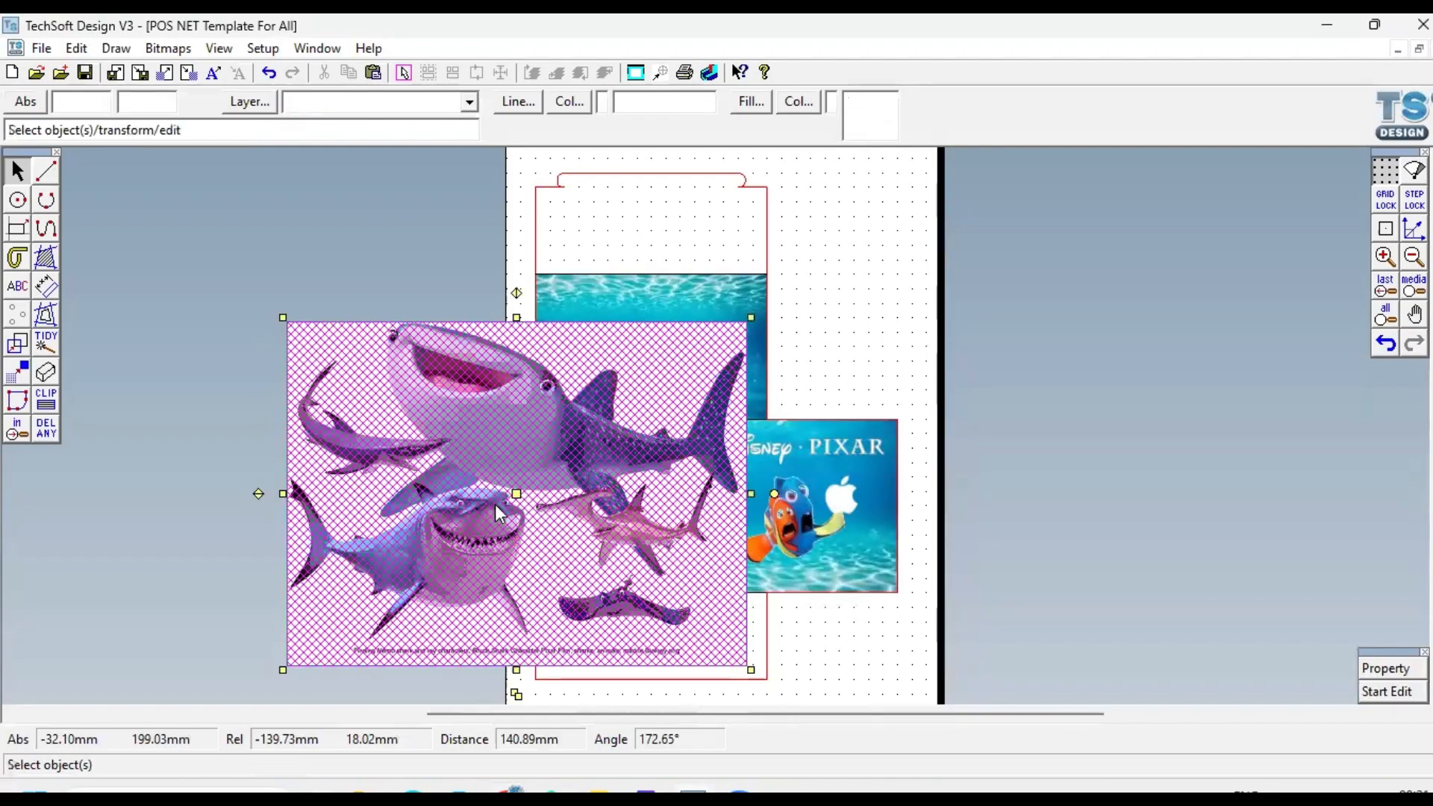
{"action": "left_click_drag", "start_coordinate": [516, 493], "coordinate": [267, 379]}
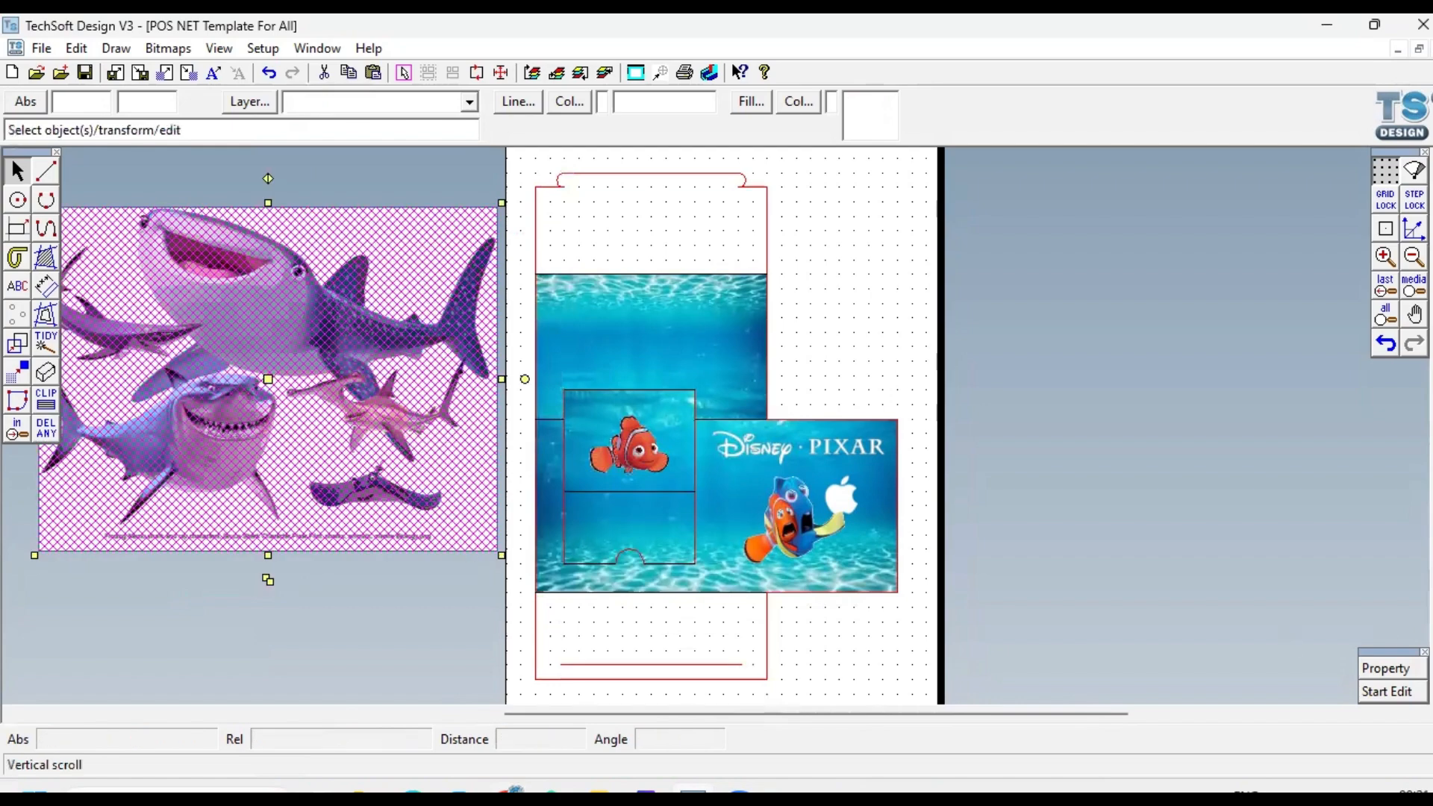
{"action": "left_click", "coordinate": [1384, 343]}
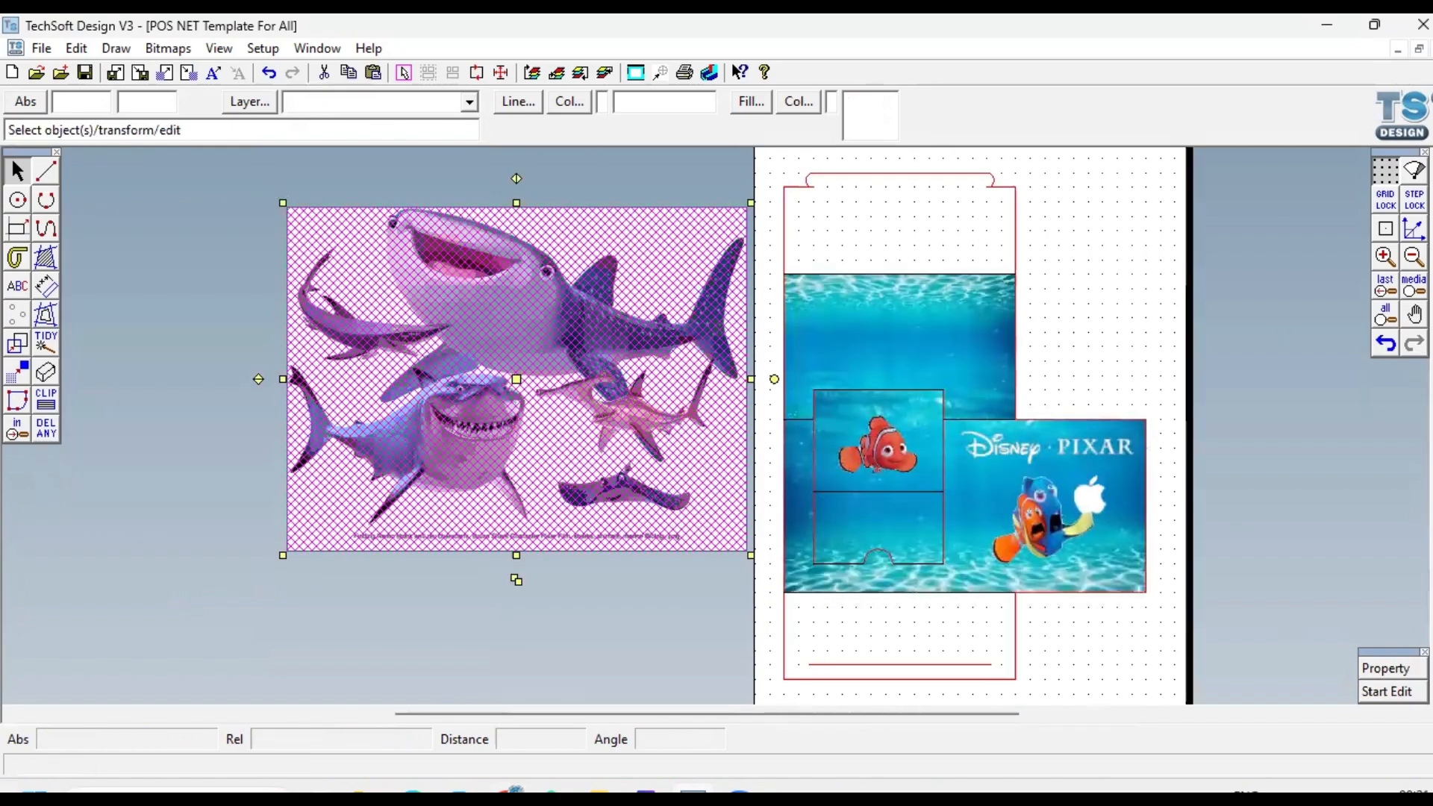
Step: Enable transparency for the sharks bitmap with white as the transparent colour and deselect it
{"action": "left_click", "coordinate": [1393, 667]}
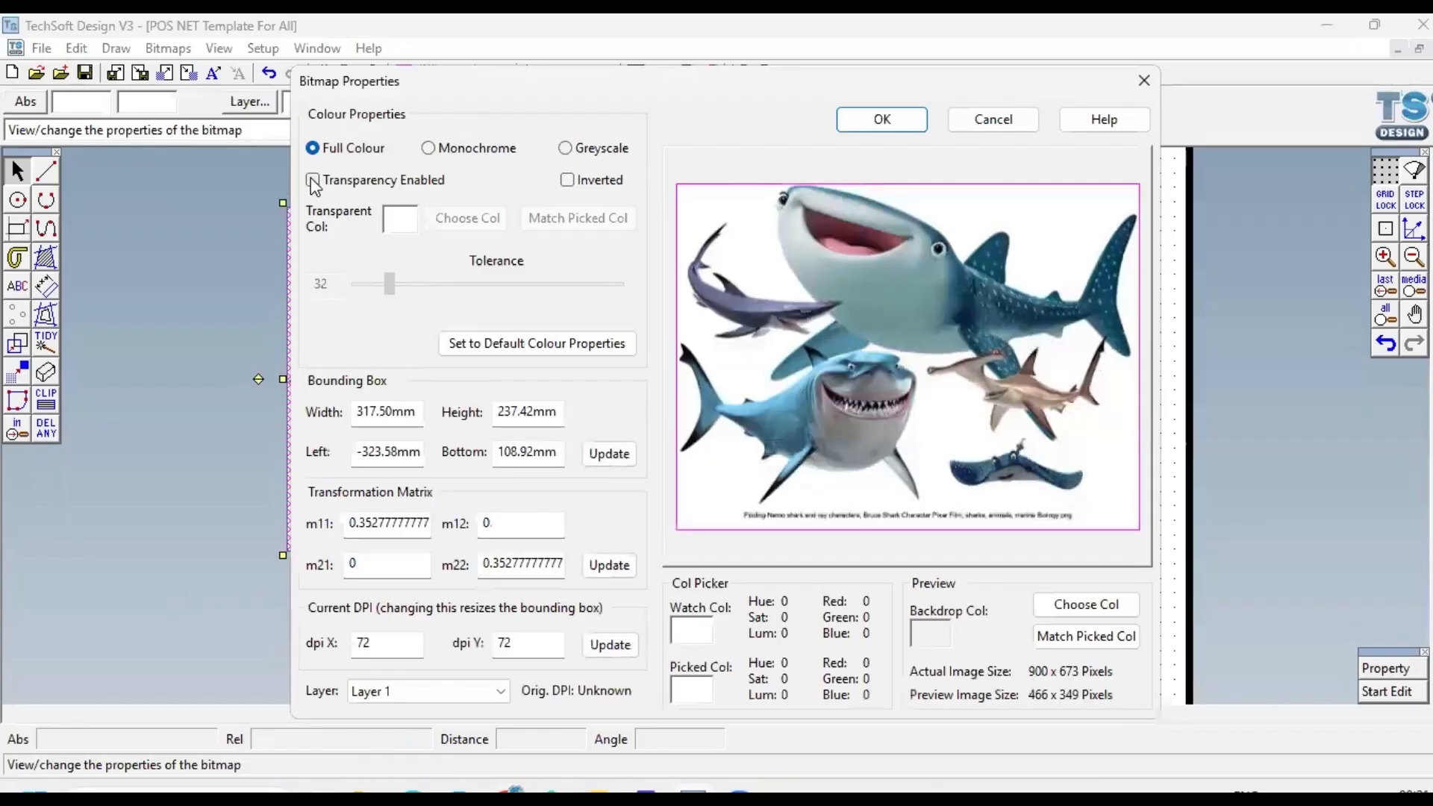
{"action": "left_click", "coordinate": [312, 181]}
{"action": "left_click", "coordinate": [881, 119]}
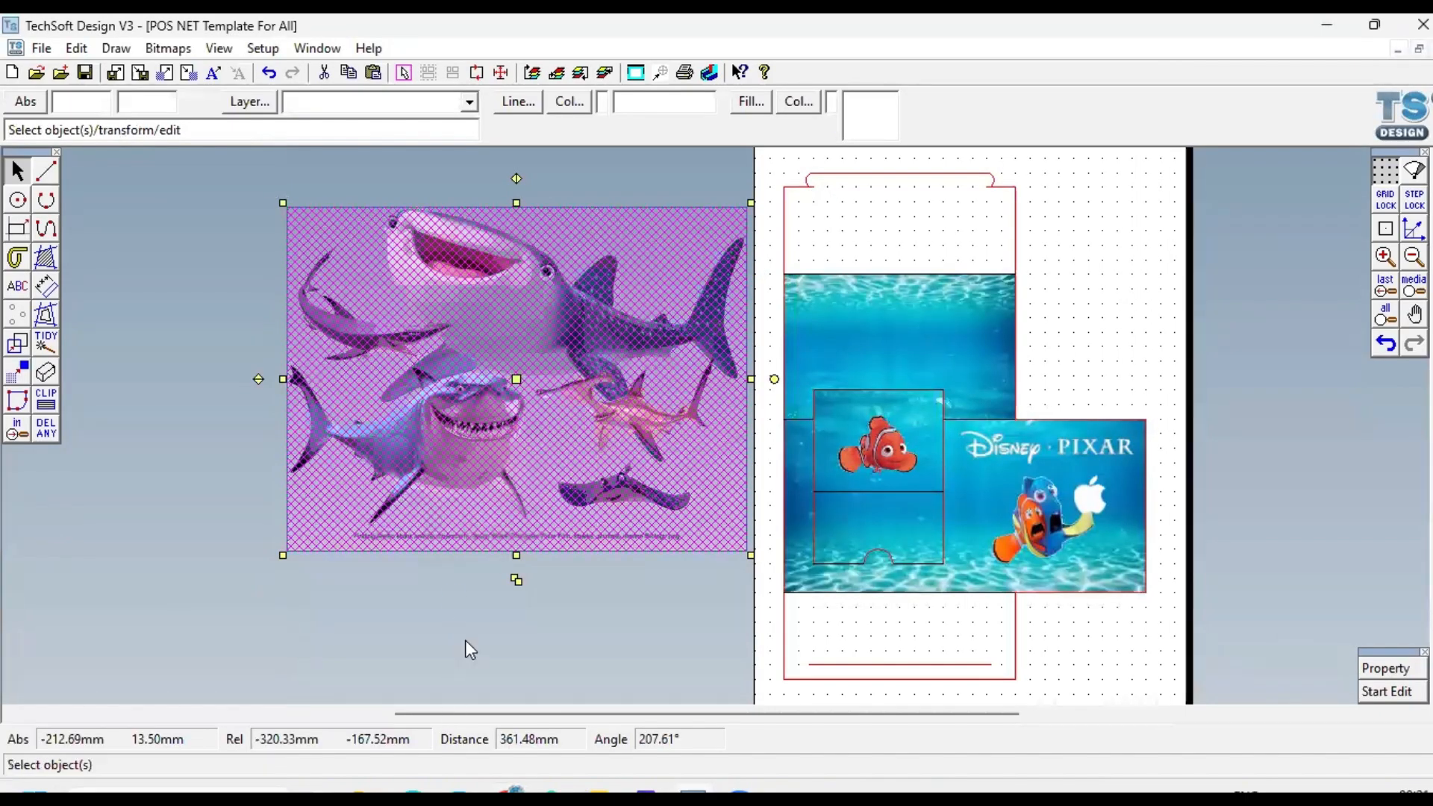
{"action": "left_click", "coordinate": [473, 588]}
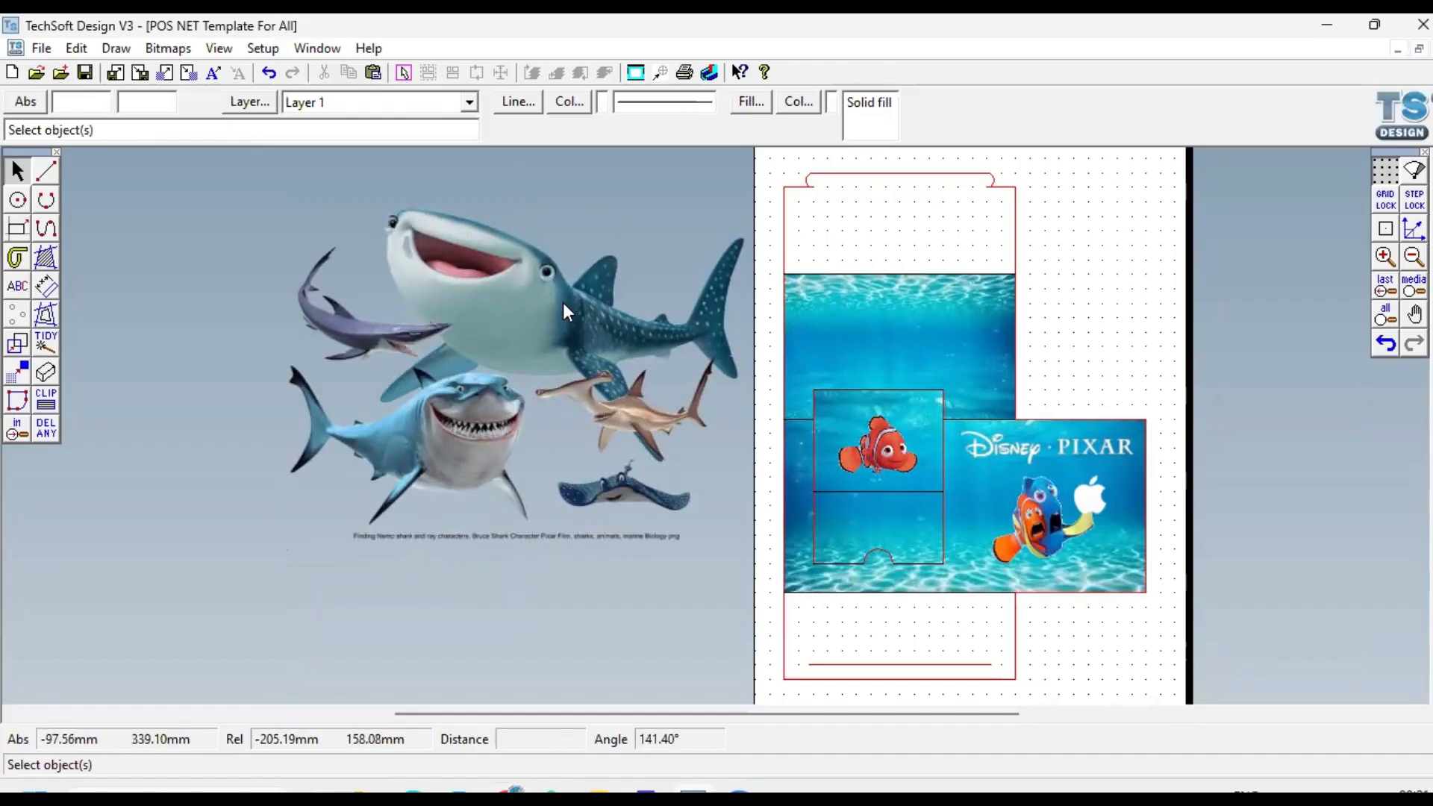
{"action": "left_click", "coordinate": [45, 403]}
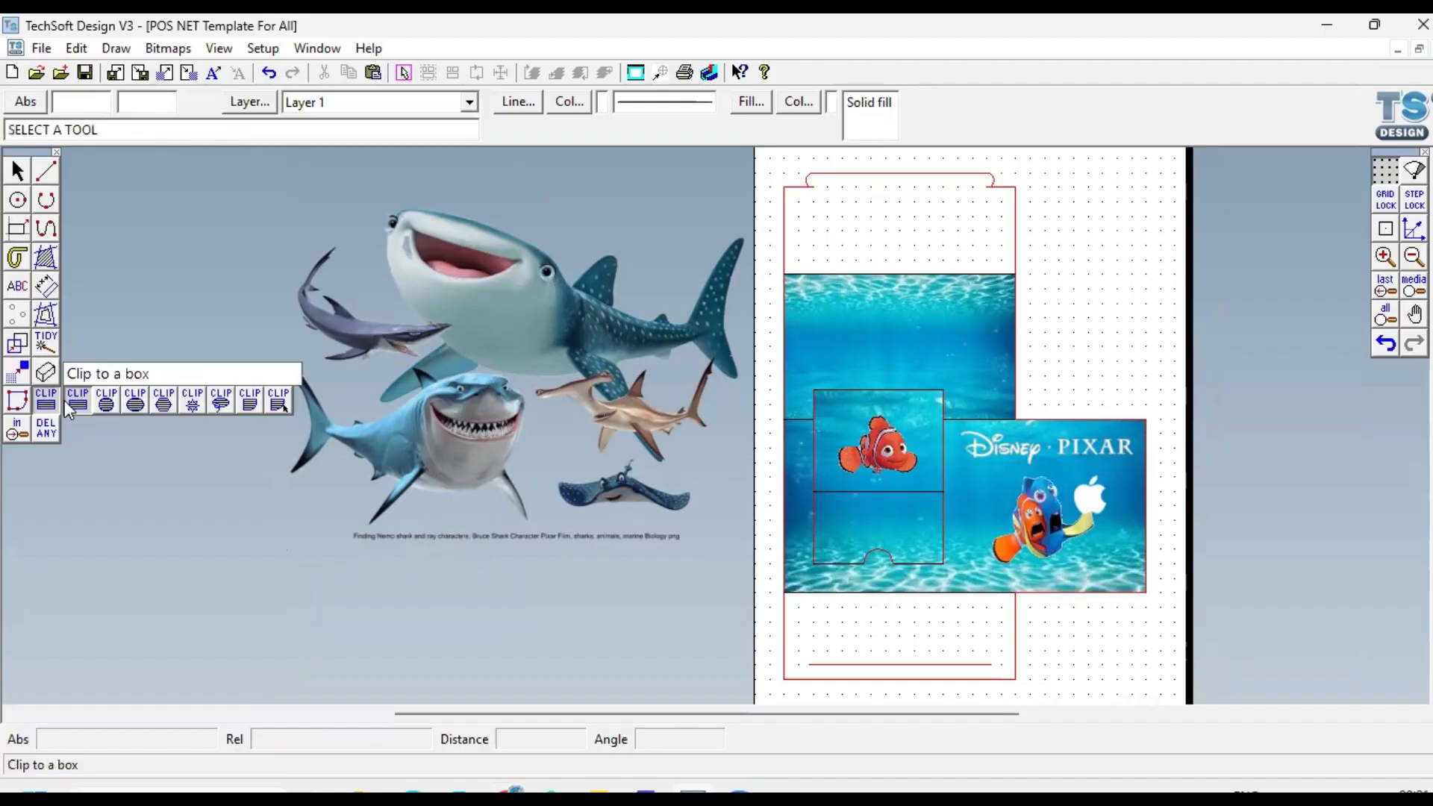
{"action": "left_click", "coordinate": [73, 400]}
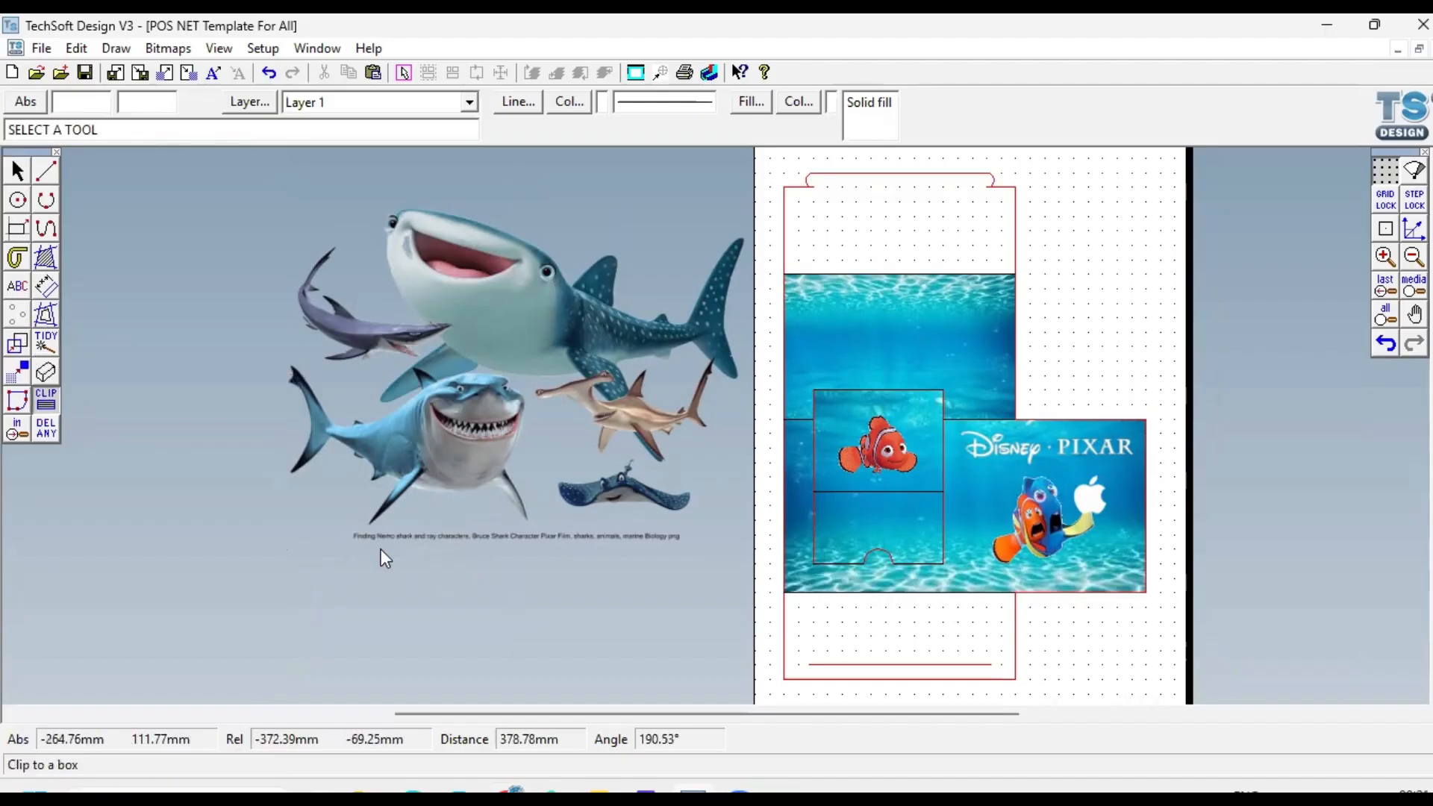
{"action": "left_click", "coordinate": [46, 371]}
{"action": "left_click", "coordinate": [766, 441]}
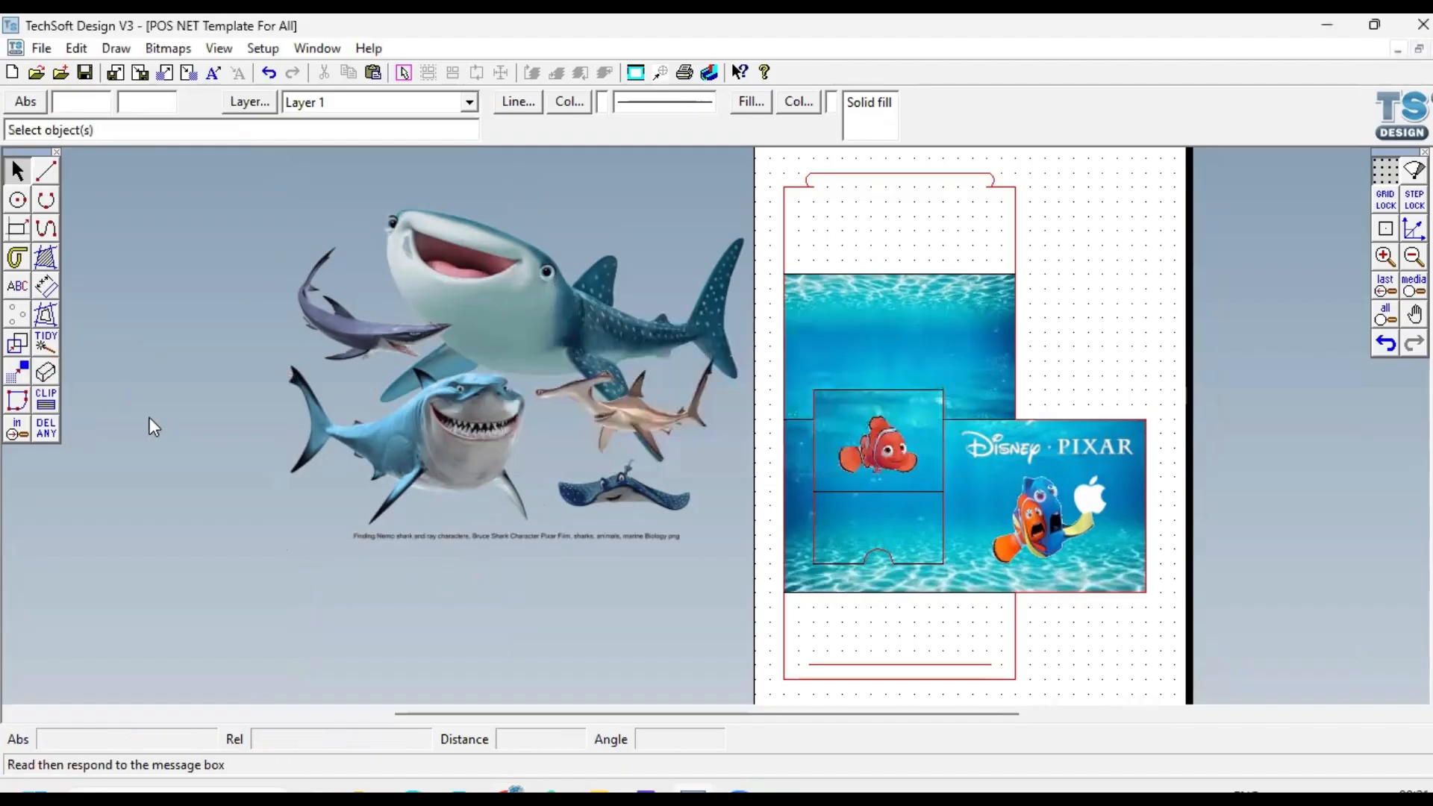
Step: Clip away the caption text below the sharks with a clip box, using Trim and Clip inside
{"action": "left_click", "coordinate": [46, 403]}
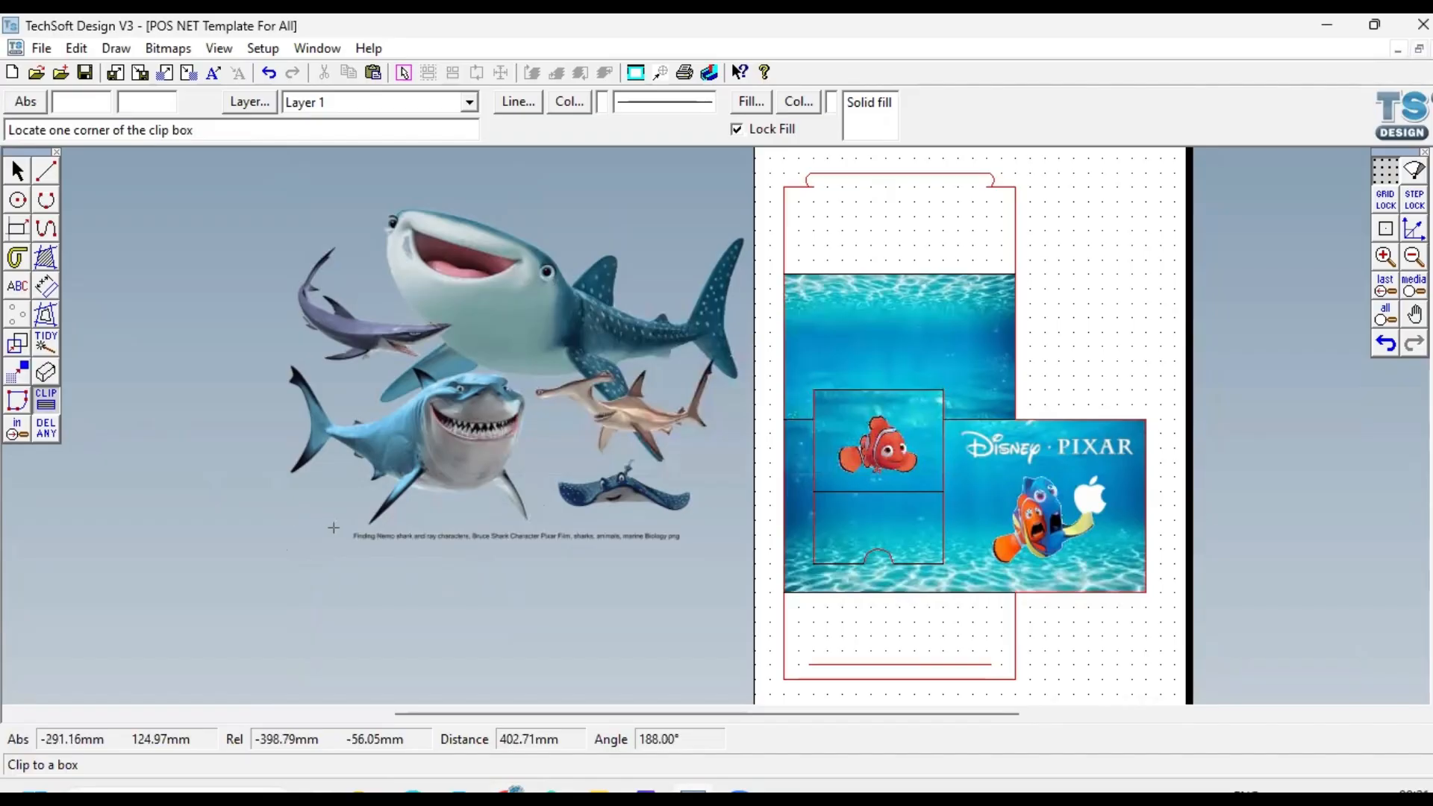
{"action": "left_click", "coordinate": [358, 531]}
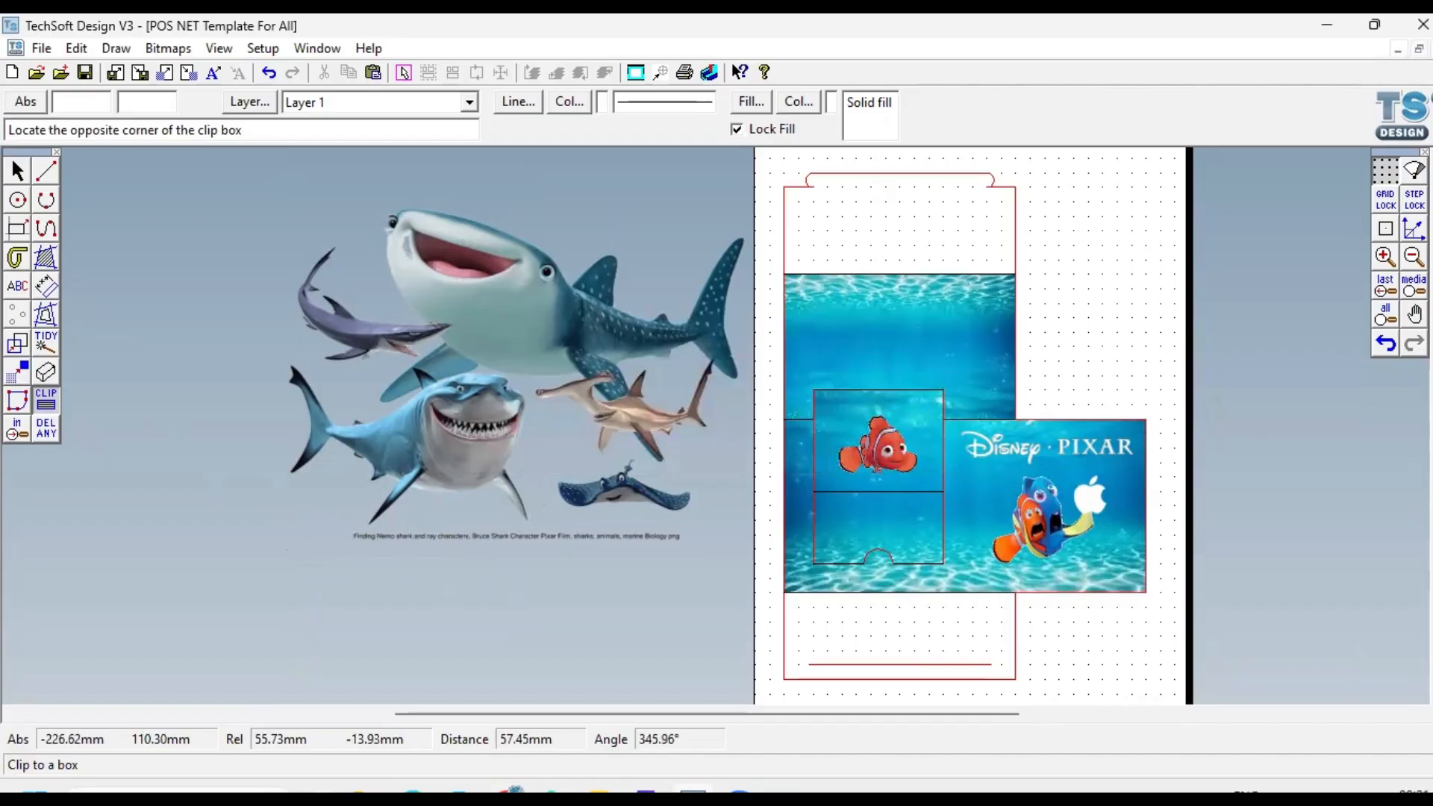
{"action": "left_click", "coordinate": [692, 561]}
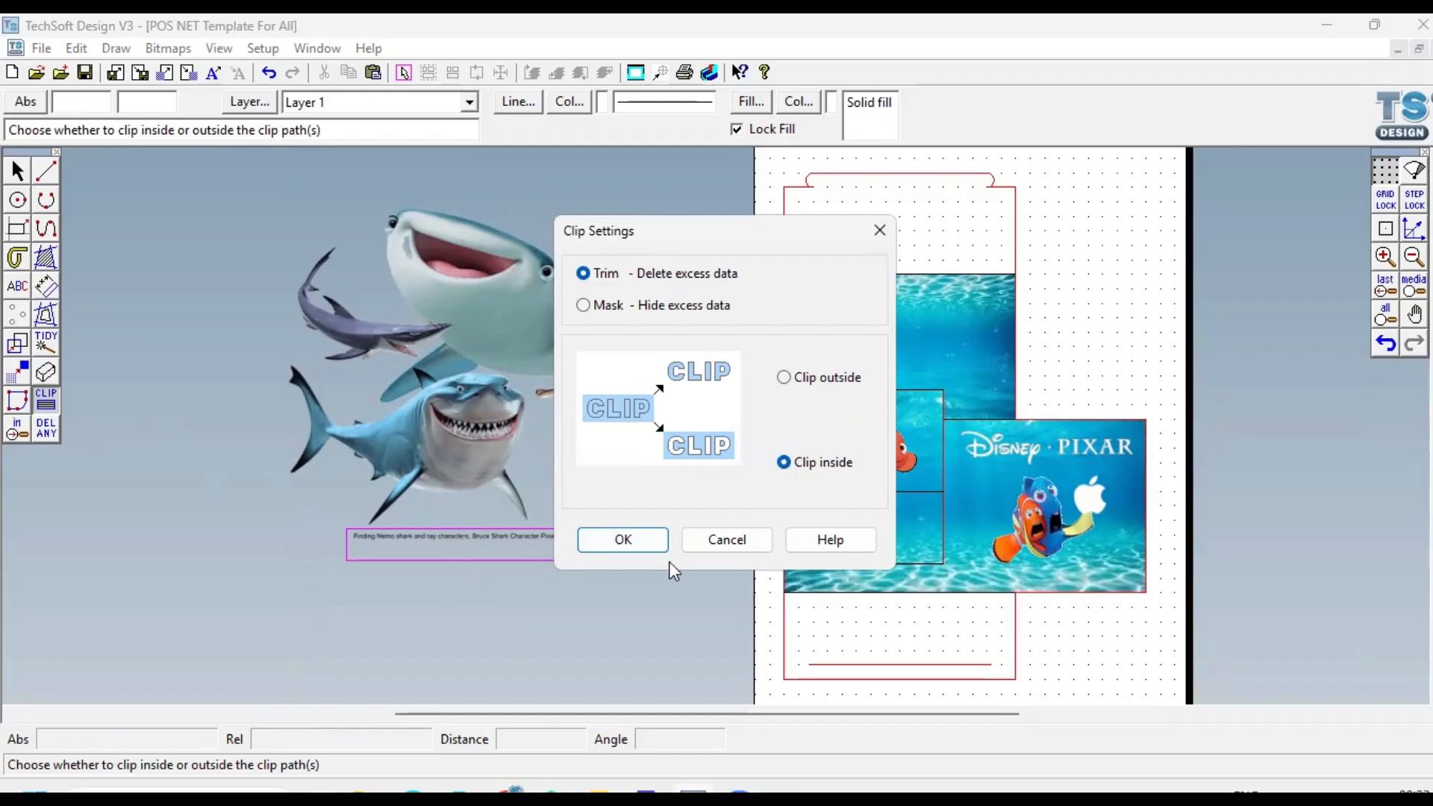
{"action": "left_click", "coordinate": [655, 547]}
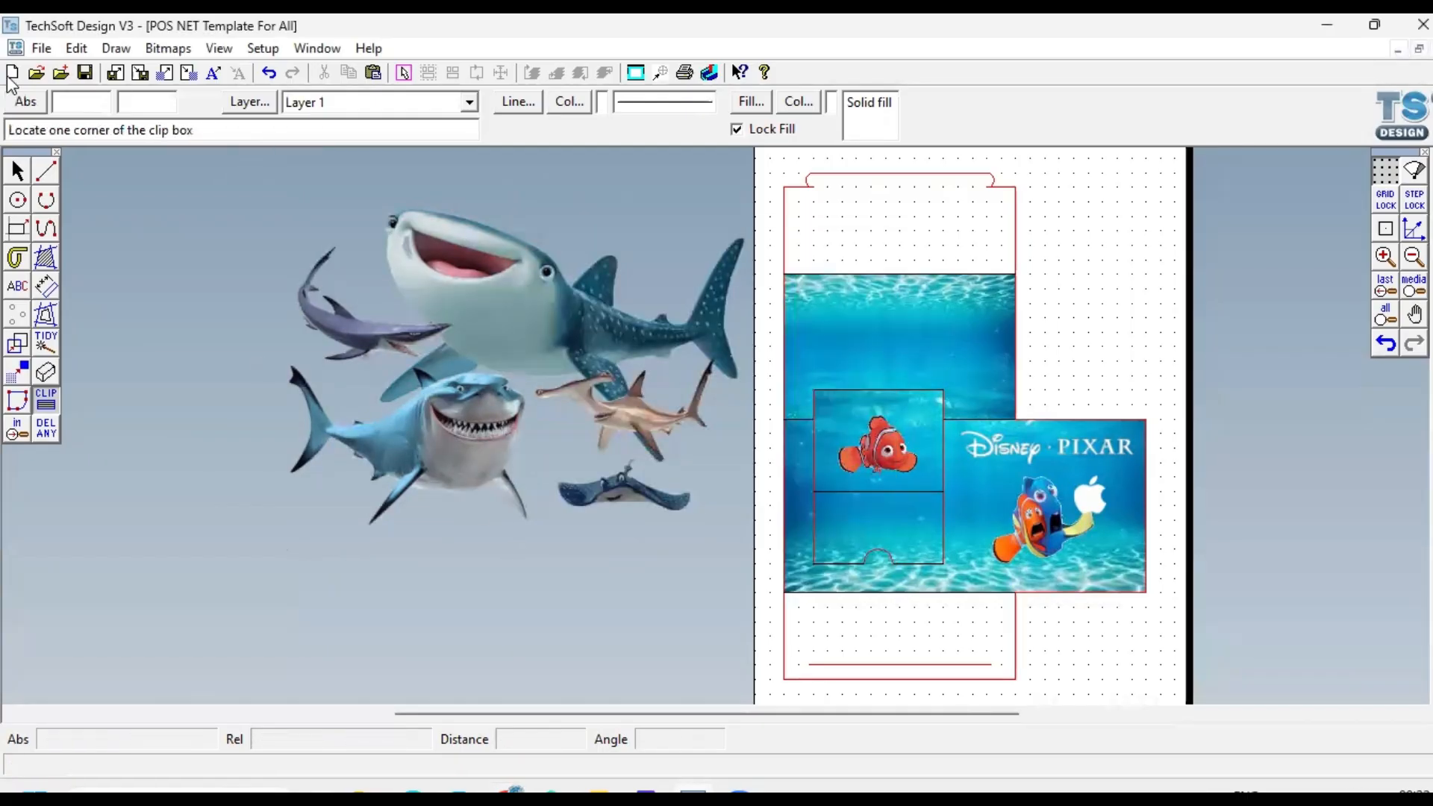
Step: Scale the clipped sharks picture down to about a third of its width, place it on the upper underwater panel above Nemo and deselect it
{"action": "left_click", "coordinate": [18, 187]}
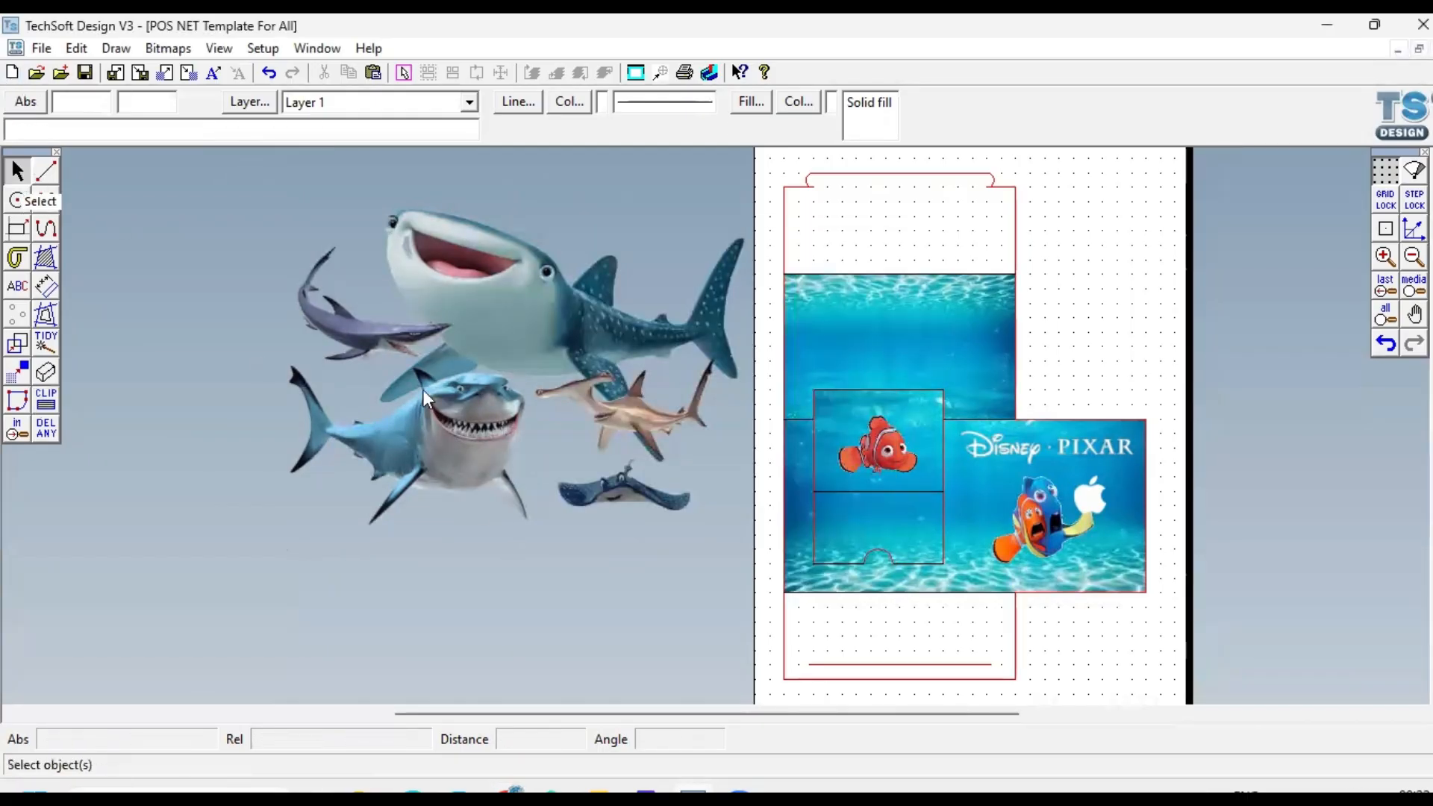
{"action": "left_click", "coordinate": [501, 408]}
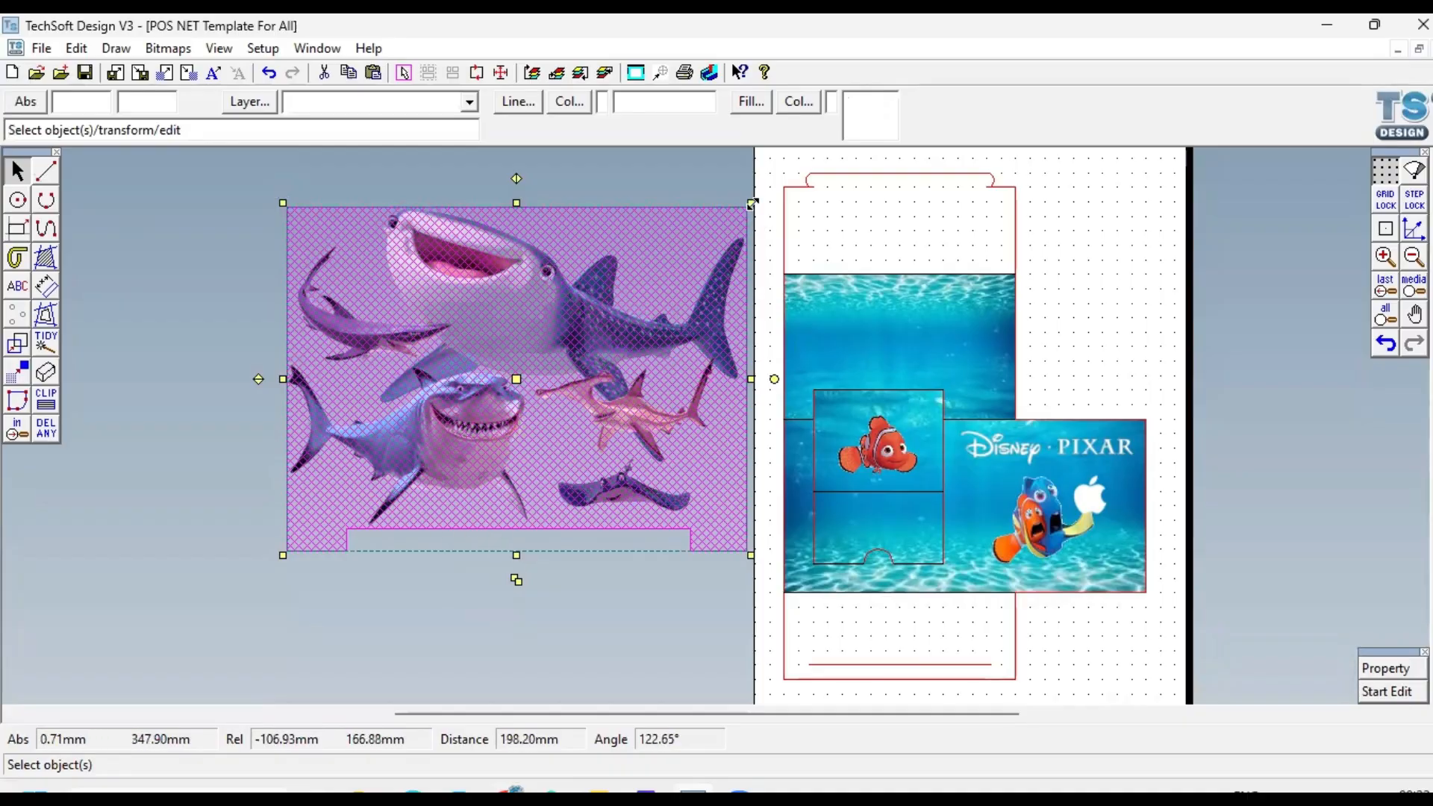
{"action": "left_click_drag", "start_coordinate": [750, 203], "coordinate": [509, 436]}
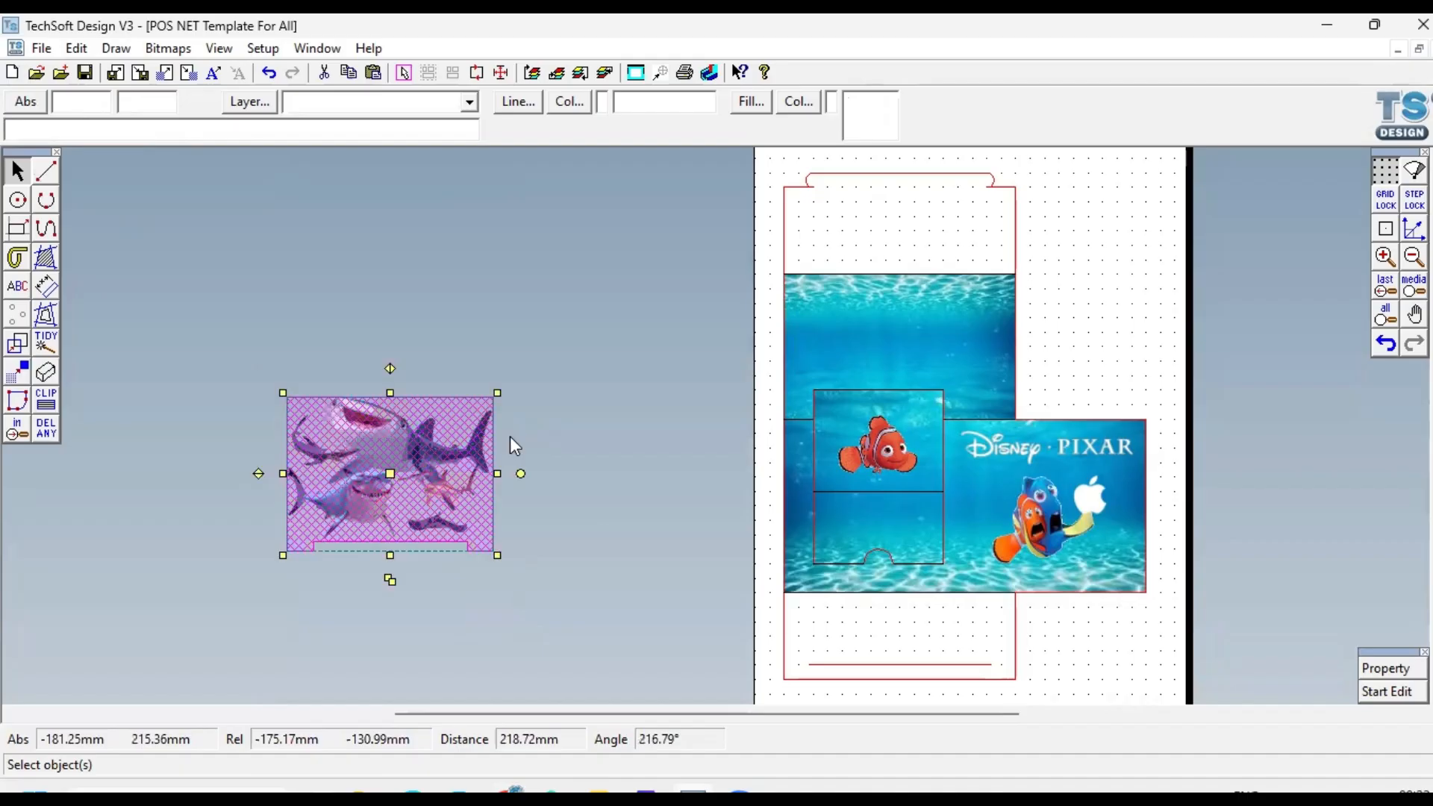
{"action": "left_click_drag", "start_coordinate": [387, 490], "coordinate": [866, 382]}
{"action": "left_click_drag", "start_coordinate": [788, 439], "coordinate": [850, 395]}
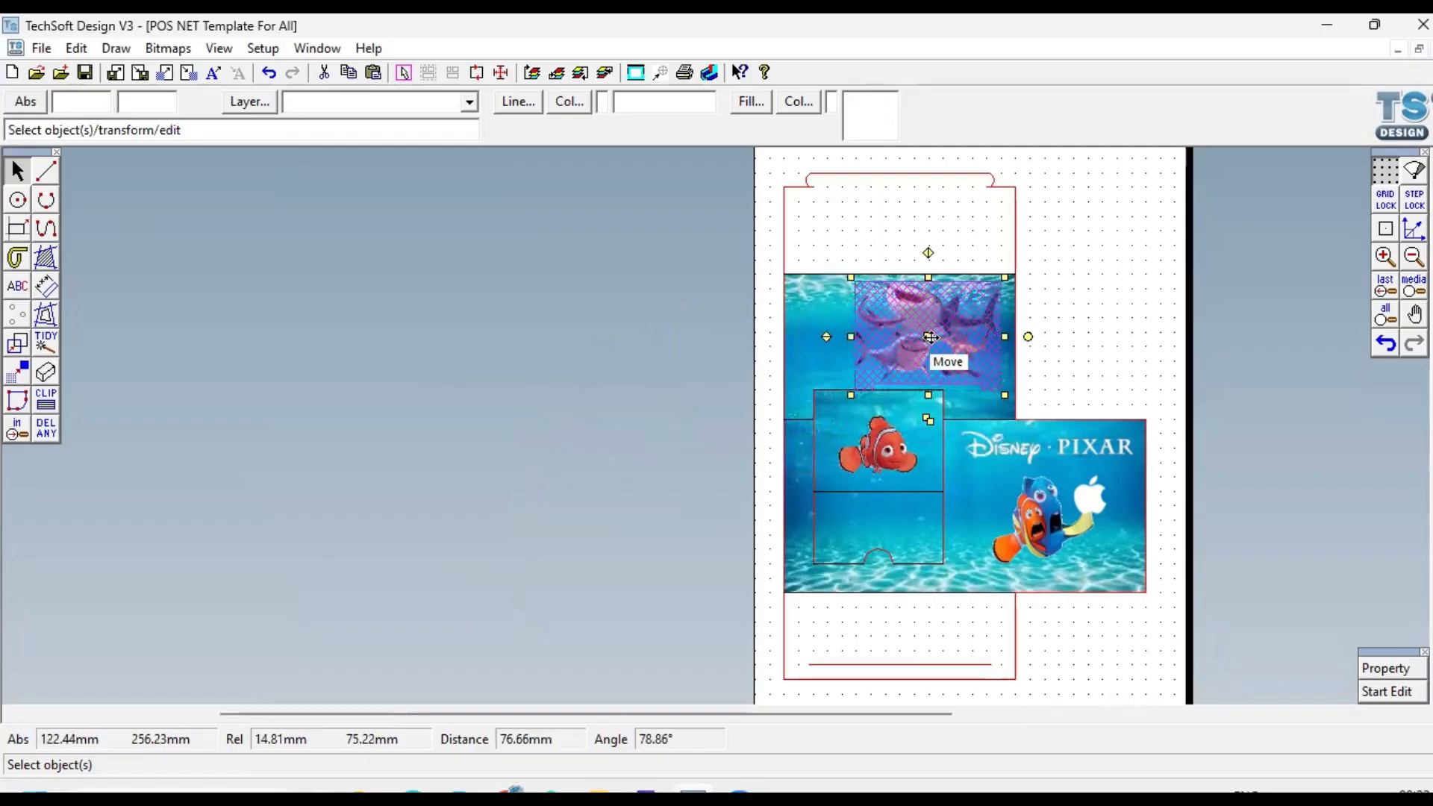
{"action": "left_click_drag", "start_coordinate": [930, 337], "coordinate": [902, 335]}
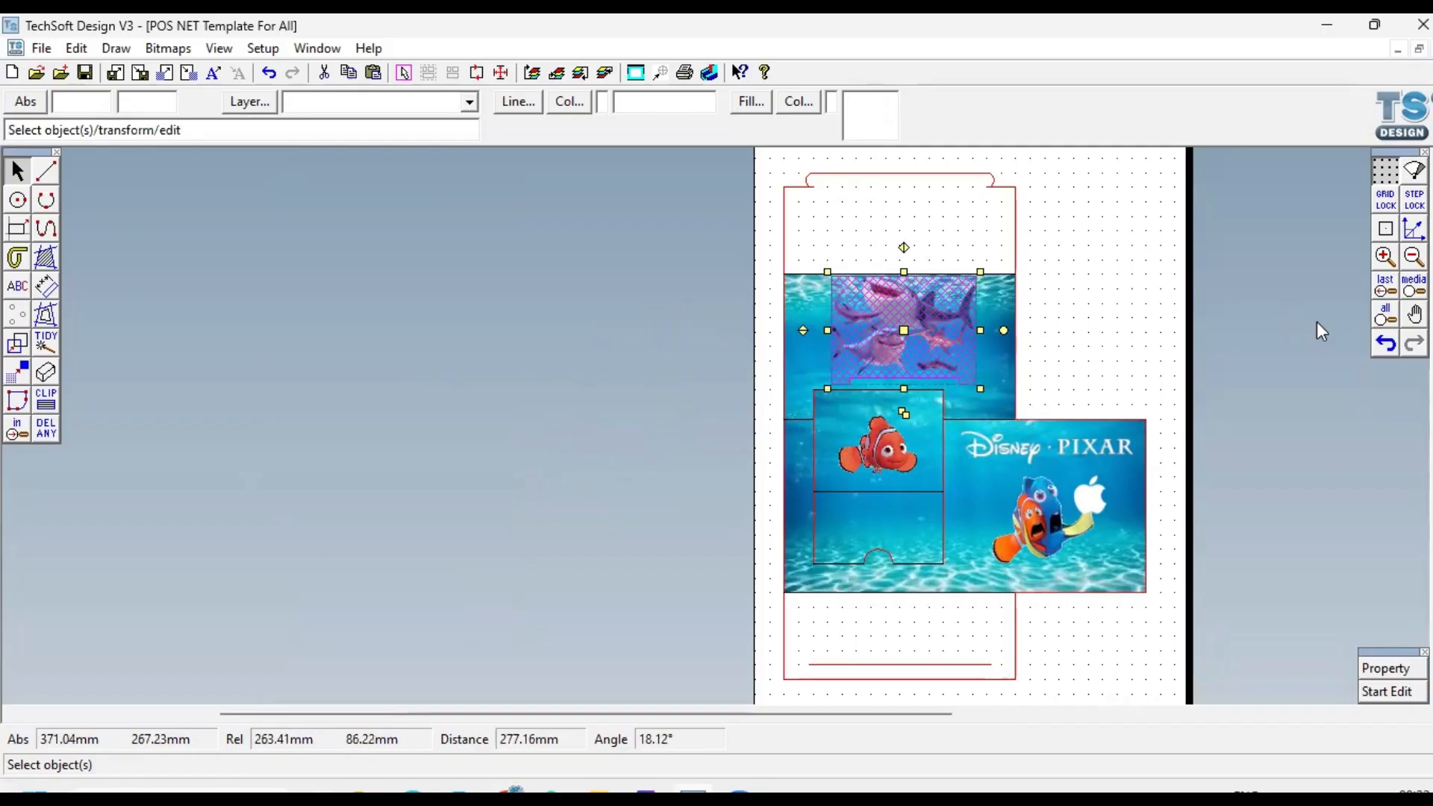
{"action": "left_click", "coordinate": [1385, 314]}
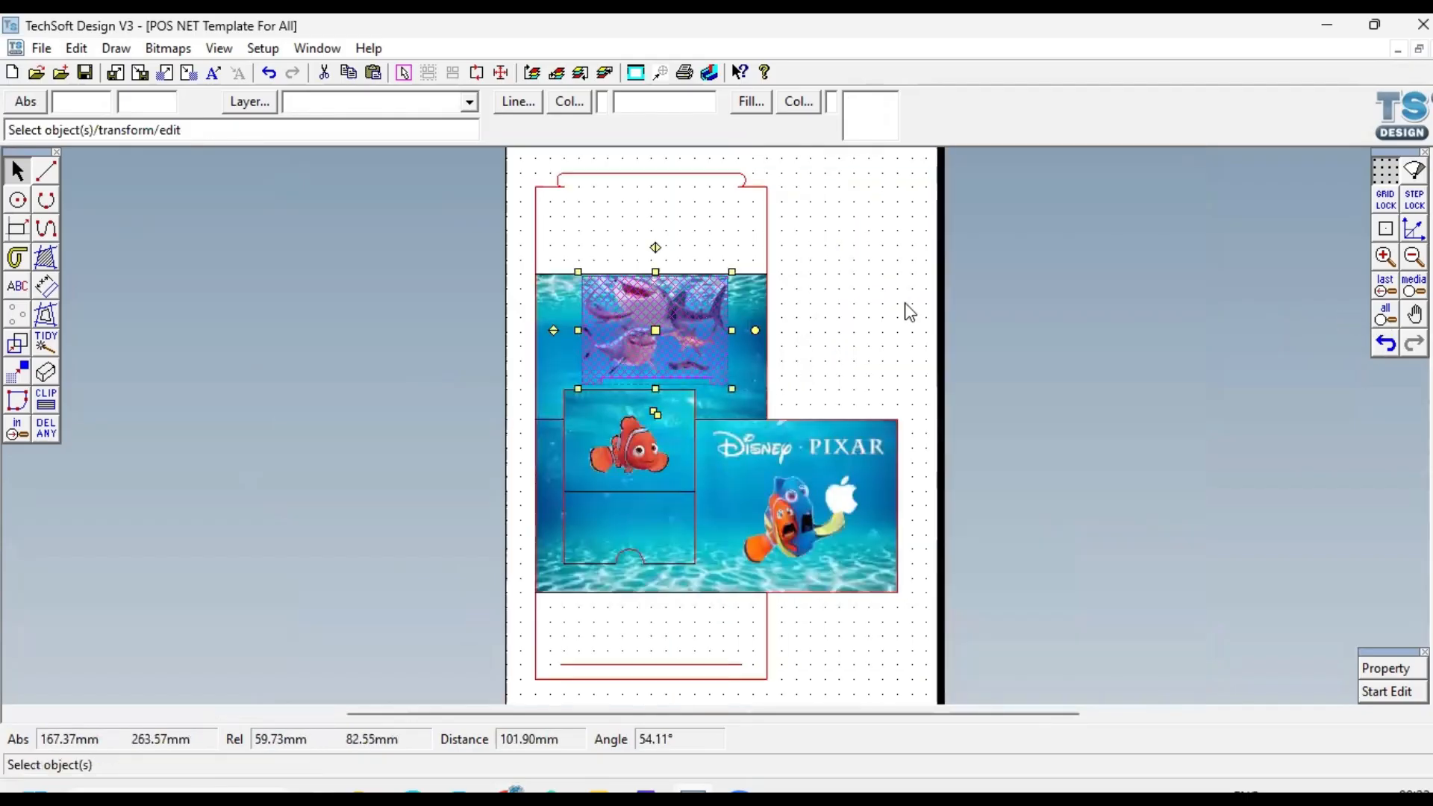
{"action": "left_click", "coordinate": [874, 291]}
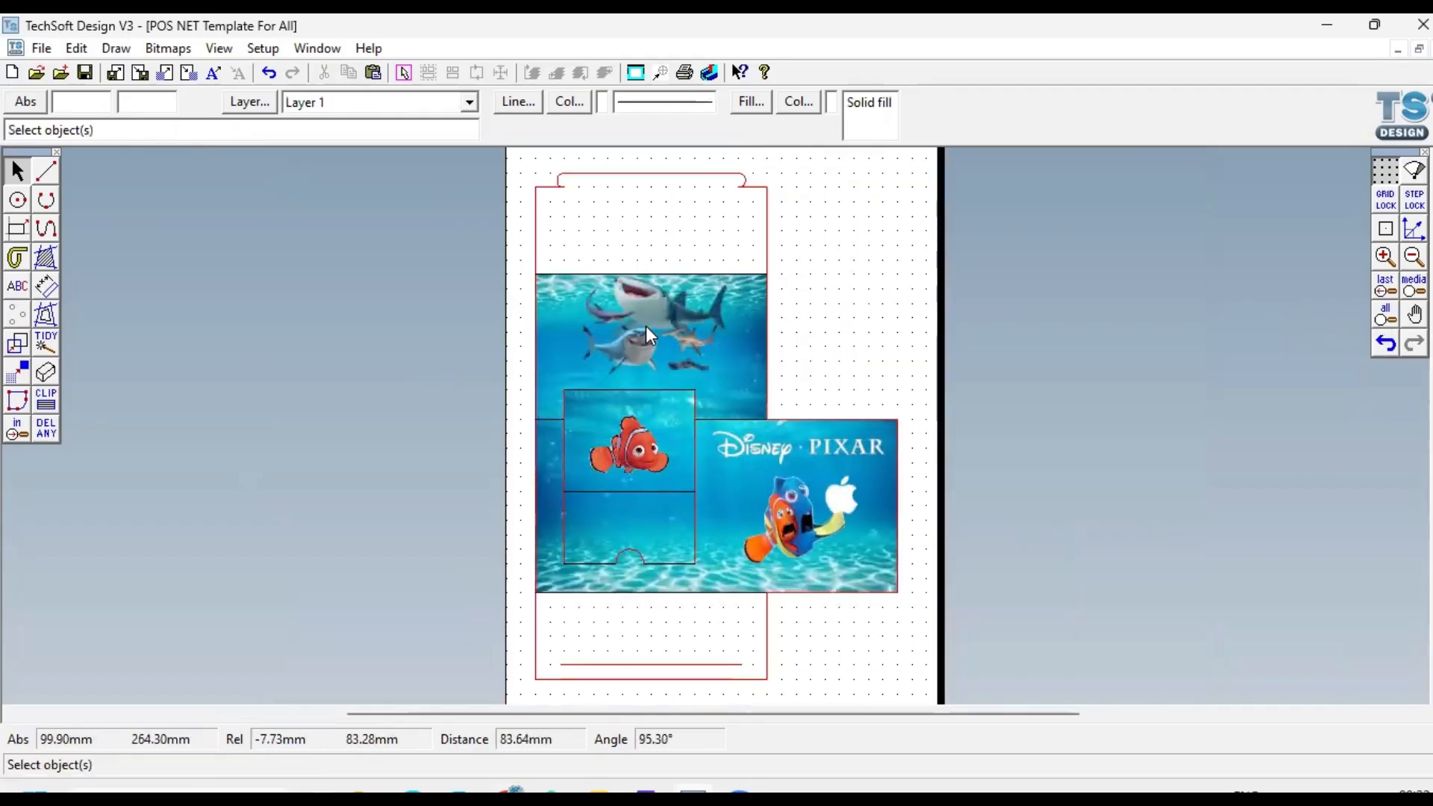
Step: Shrink the sharks picture slightly so it sits inside the upper edge of the underwater panel, and deselect it
{"action": "left_click", "coordinate": [652, 307]}
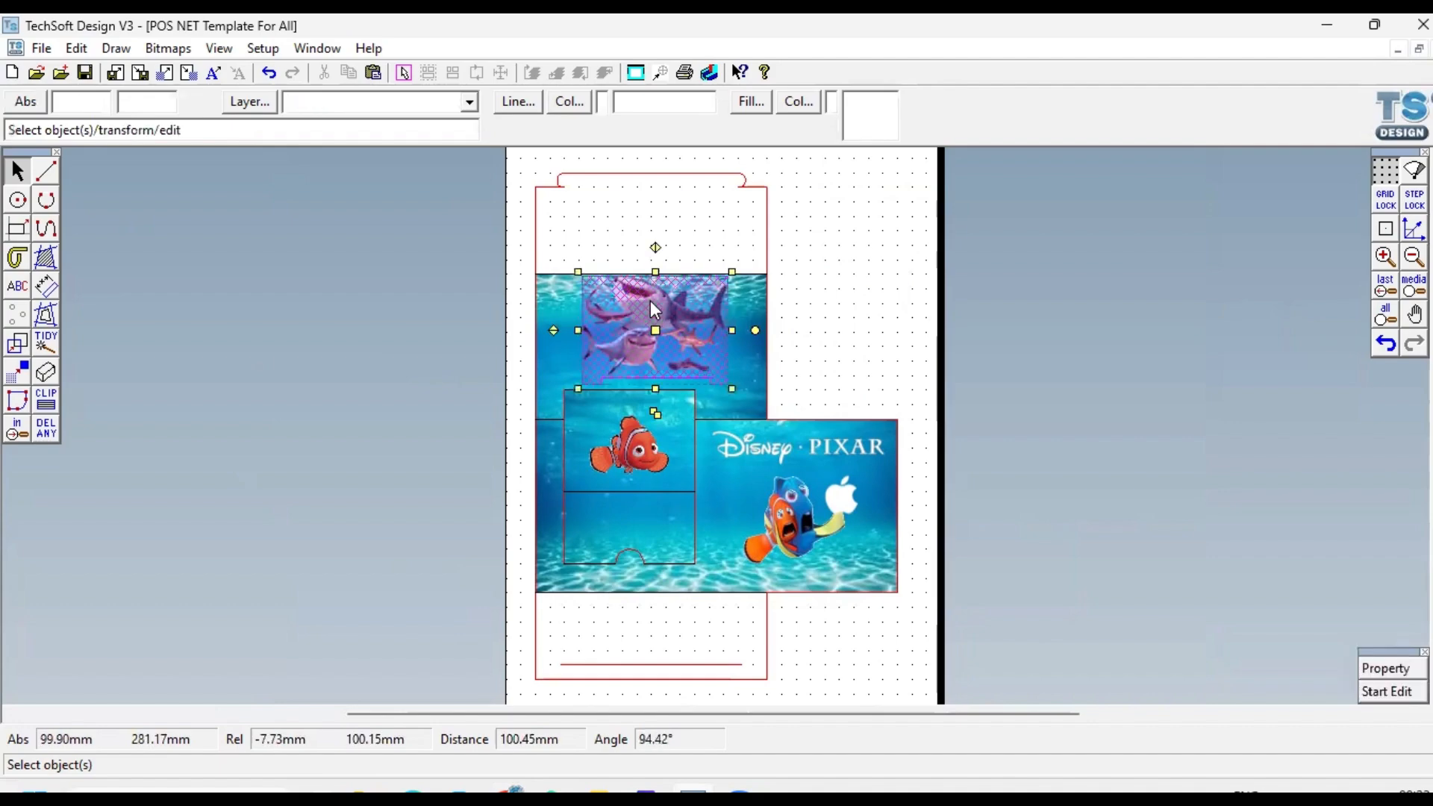
{"action": "left_click_drag", "start_coordinate": [729, 271], "coordinate": [717, 284]}
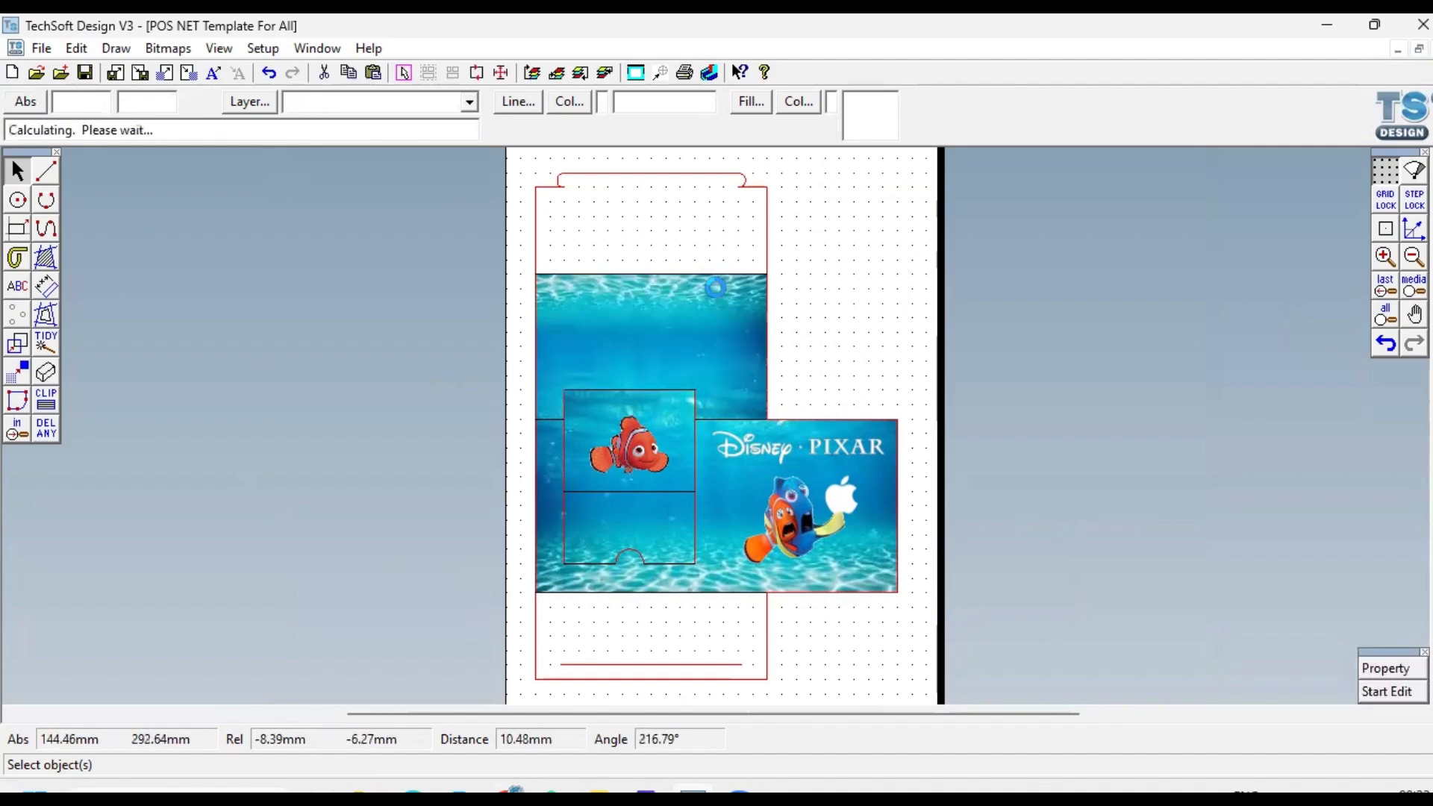
{"action": "left_click", "coordinate": [857, 318]}
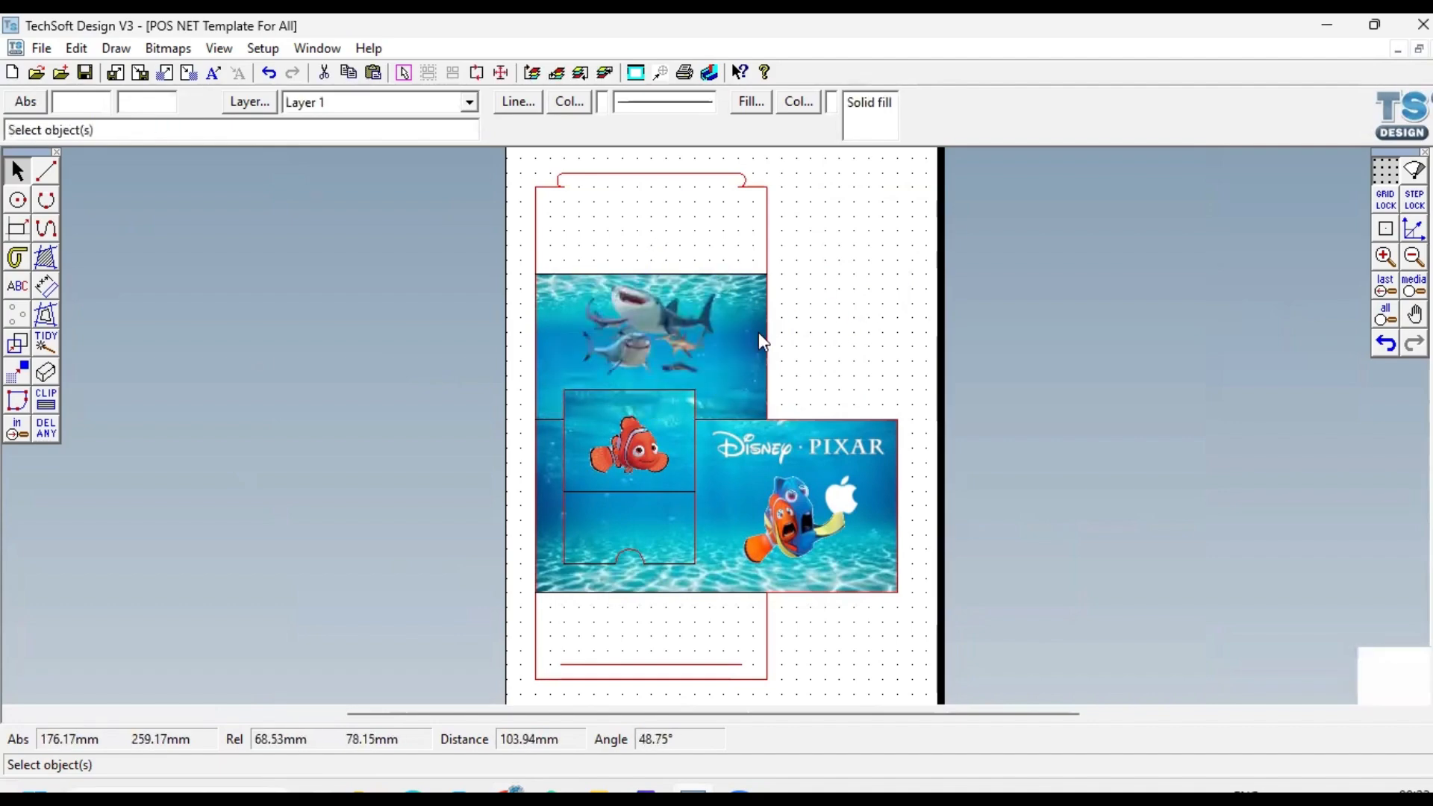
Step: Reflect the sharks picture both horizontally and vertically so the sharks are upside down on the upper panel, and deselect it
{"action": "left_click", "coordinate": [658, 312]}
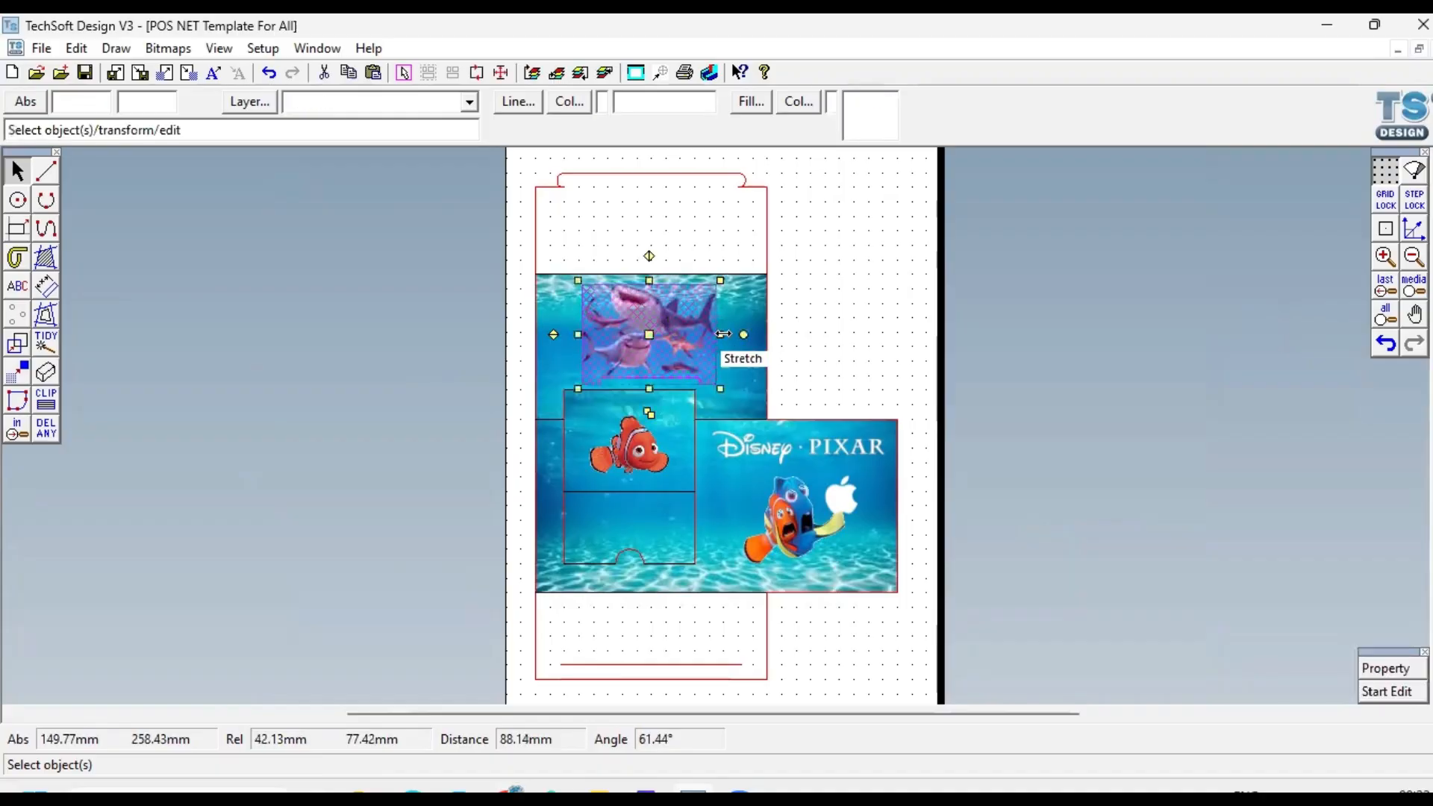
{"action": "left_click", "coordinate": [552, 335]}
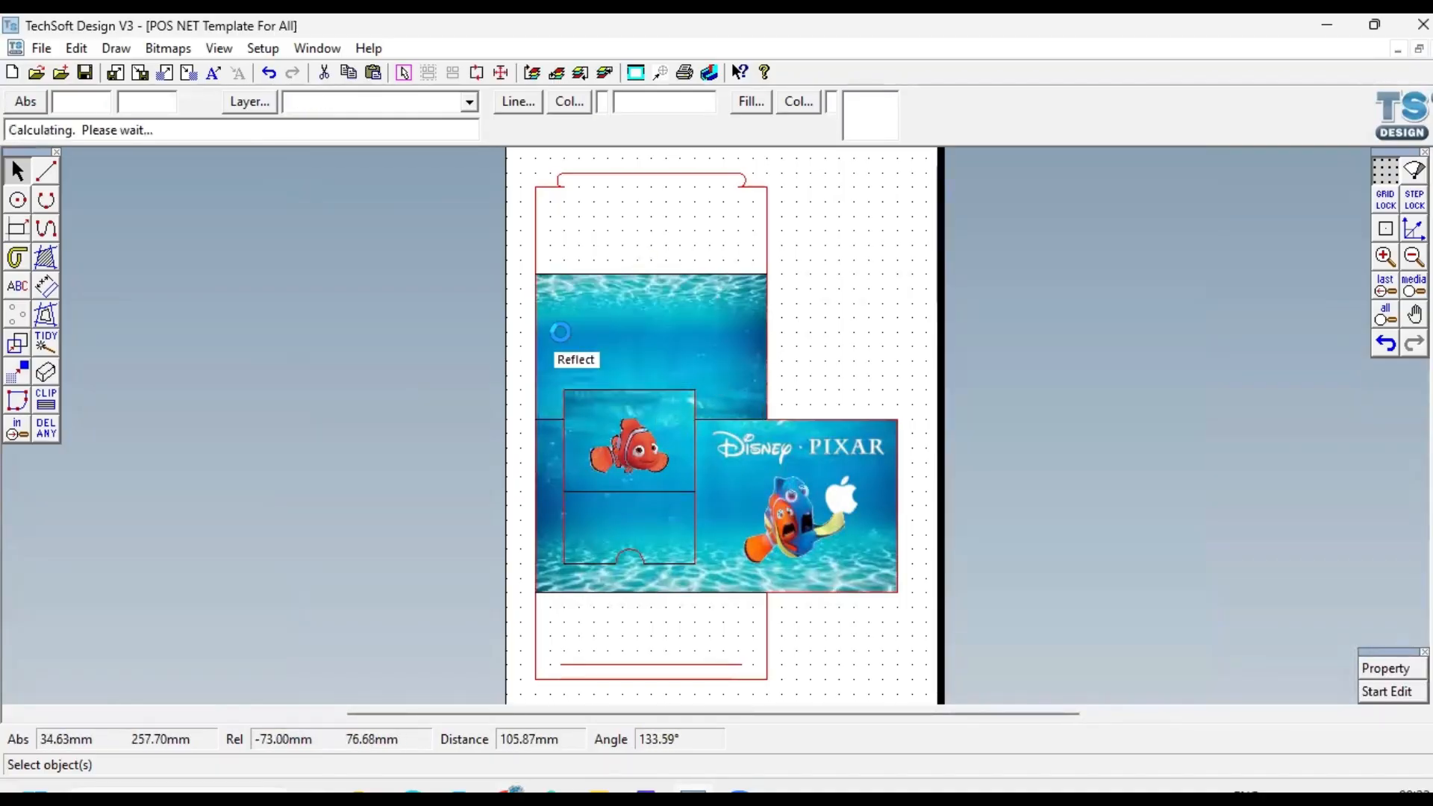
{"action": "left_click", "coordinate": [649, 256]}
{"action": "left_click", "coordinate": [830, 293]}
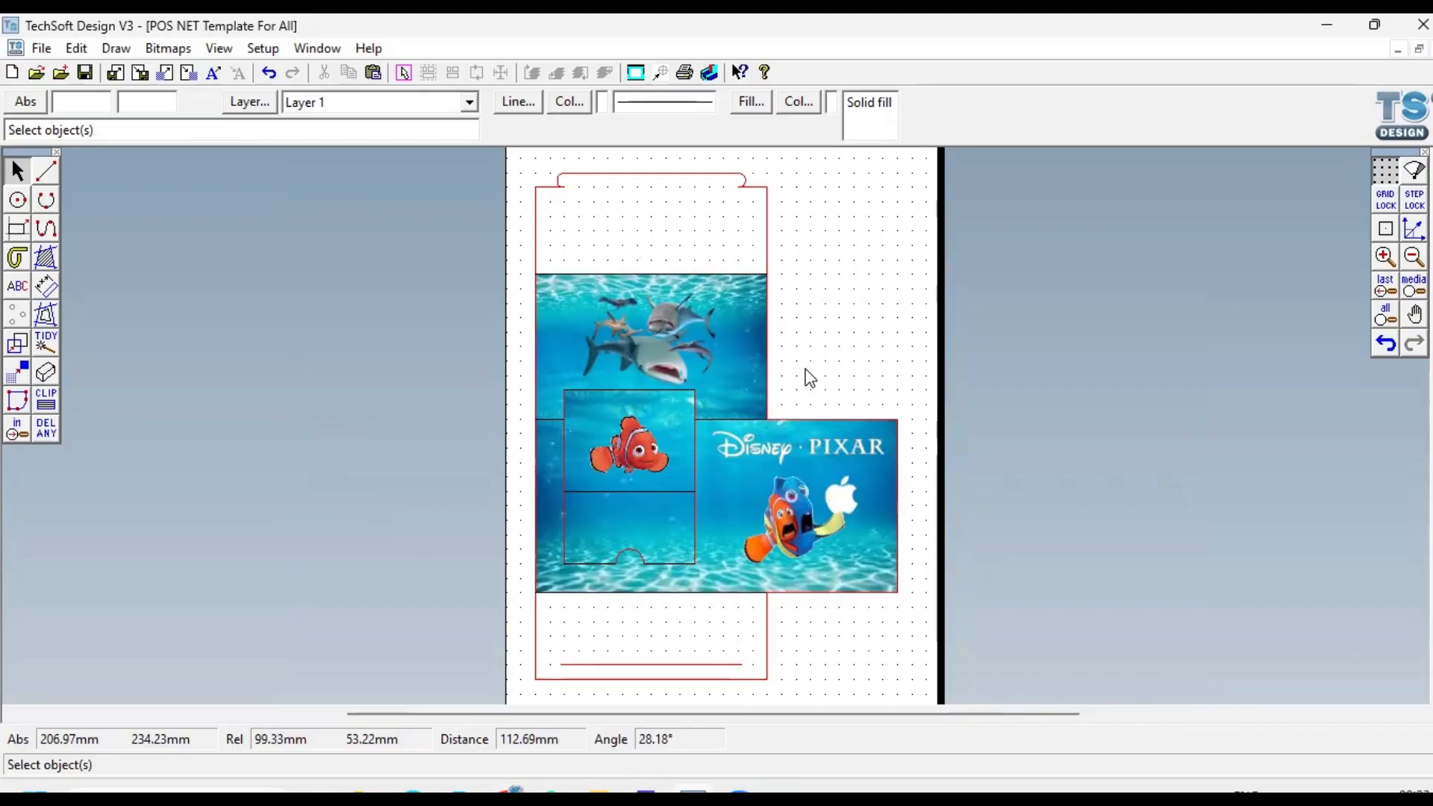
Step: Nudge the reflected sharks picture slightly upward, away from the Nemo panel, and deselect it
{"action": "left_click", "coordinate": [654, 353]}
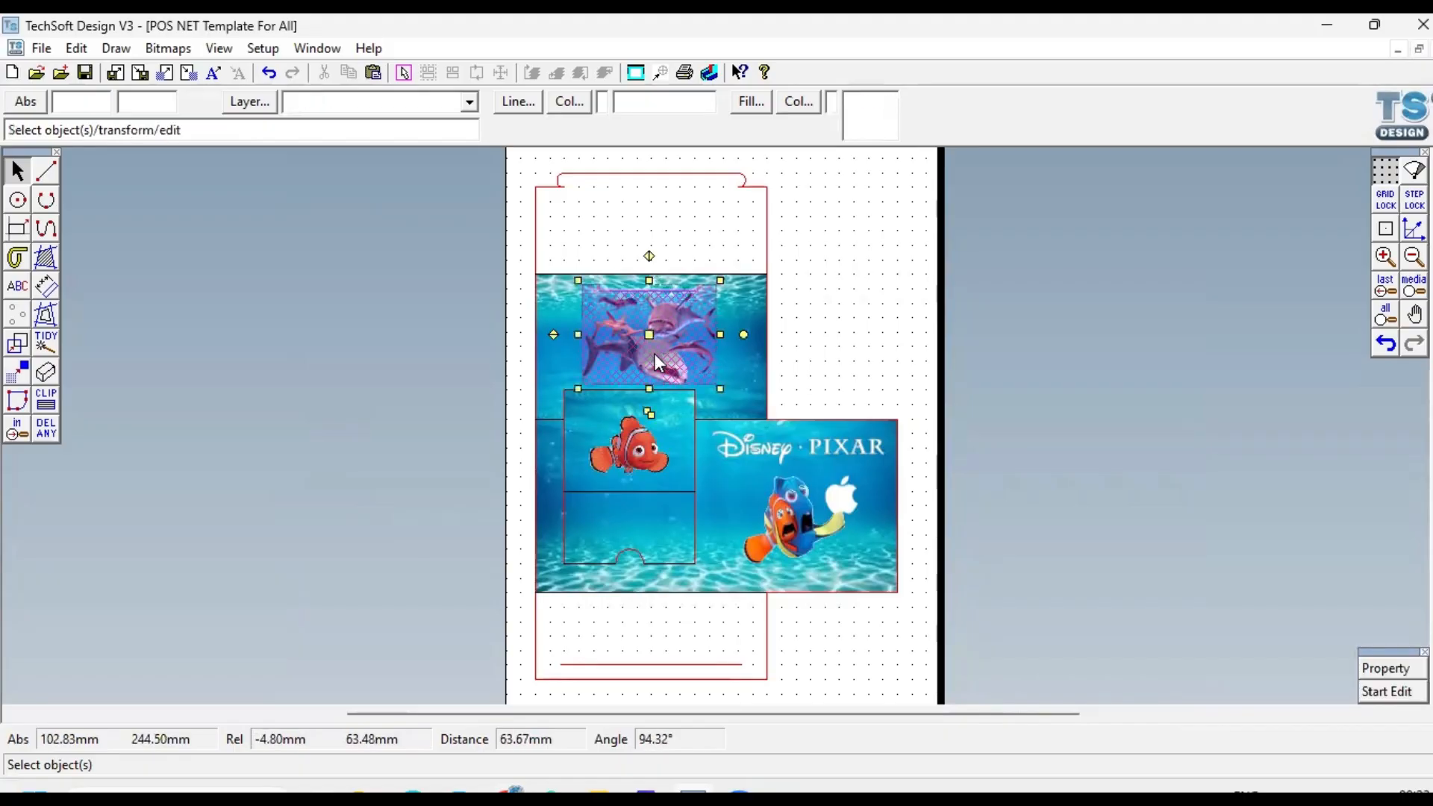
{"action": "left_click_drag", "start_coordinate": [653, 339], "coordinate": [649, 332]}
{"action": "left_click", "coordinate": [809, 329]}
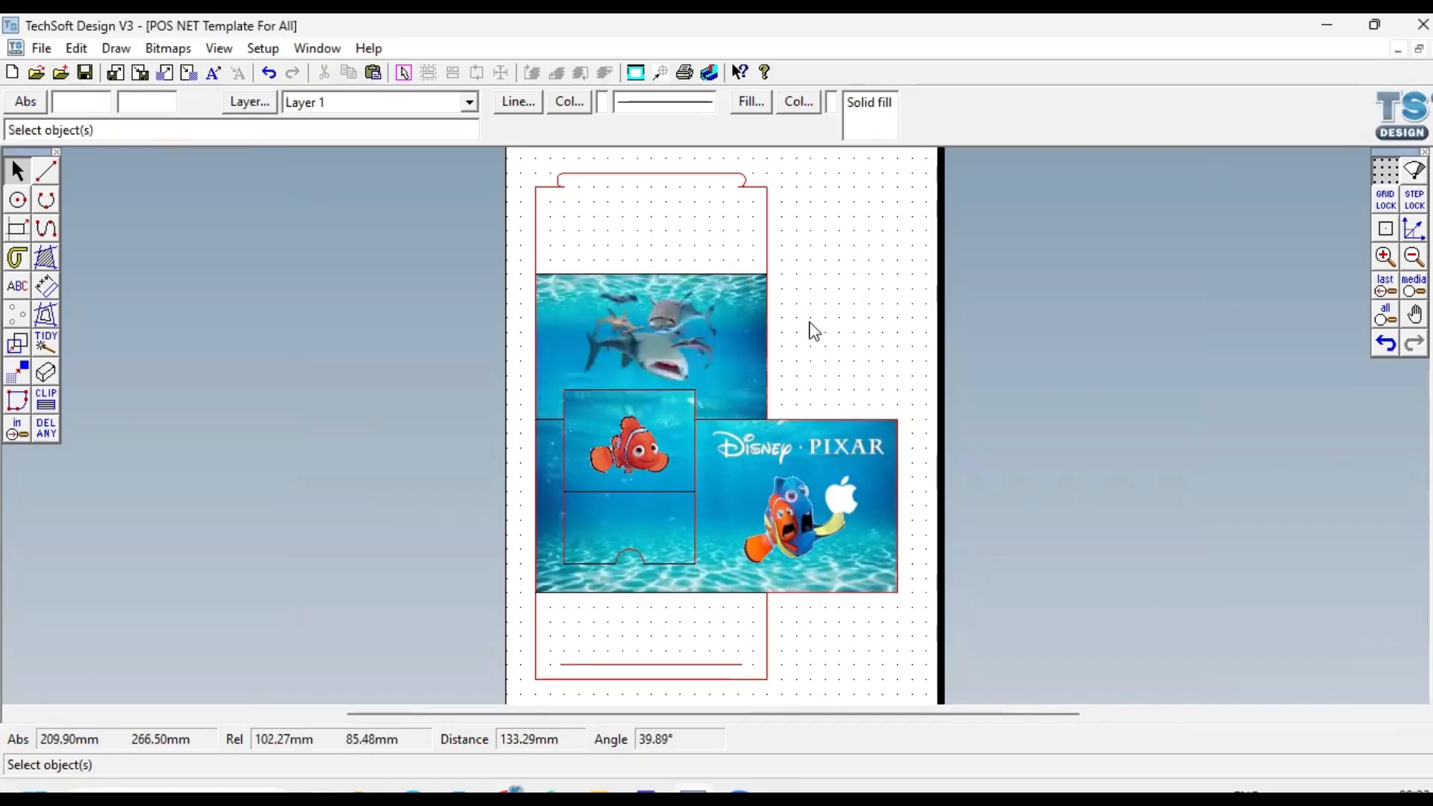